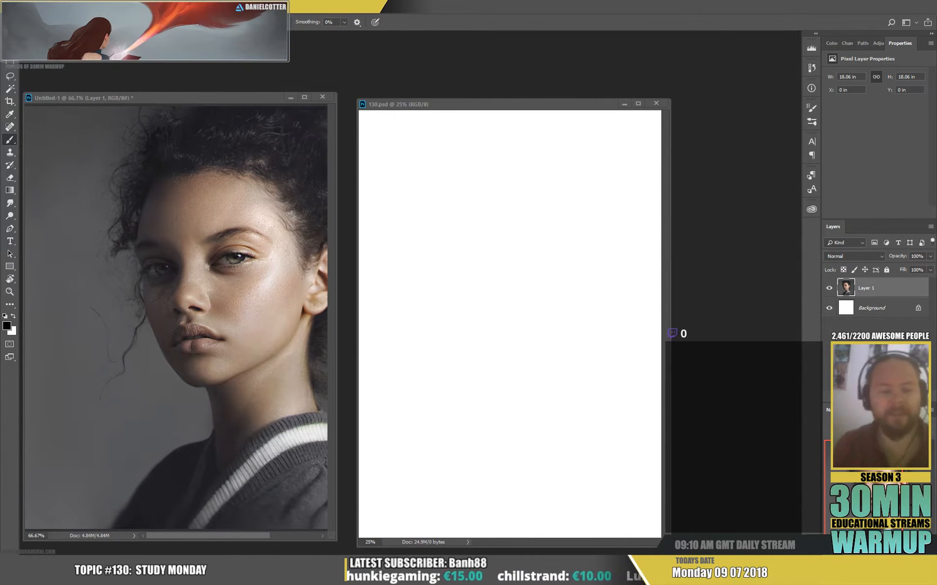
Paste the copied portrait photo into the Untitled-1 reference document as a new layer and accept its transform.
{"action": "left_click", "coordinate": [439, 105]}
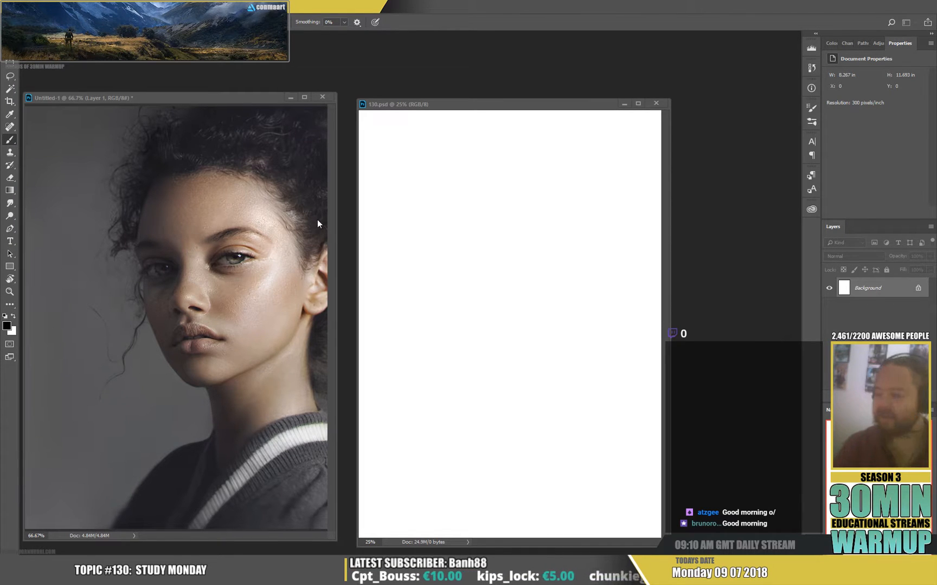
{"action": "key", "text": "ctrl+v"}
{"action": "key", "text": "ctrl+t"}
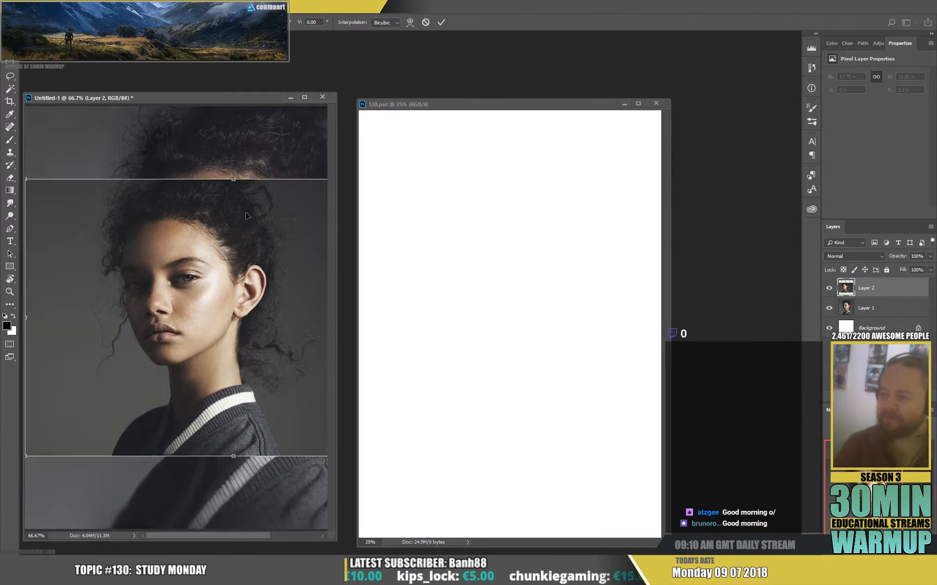
{"action": "key", "text": "Return"}
{"action": "key", "text": "b"}
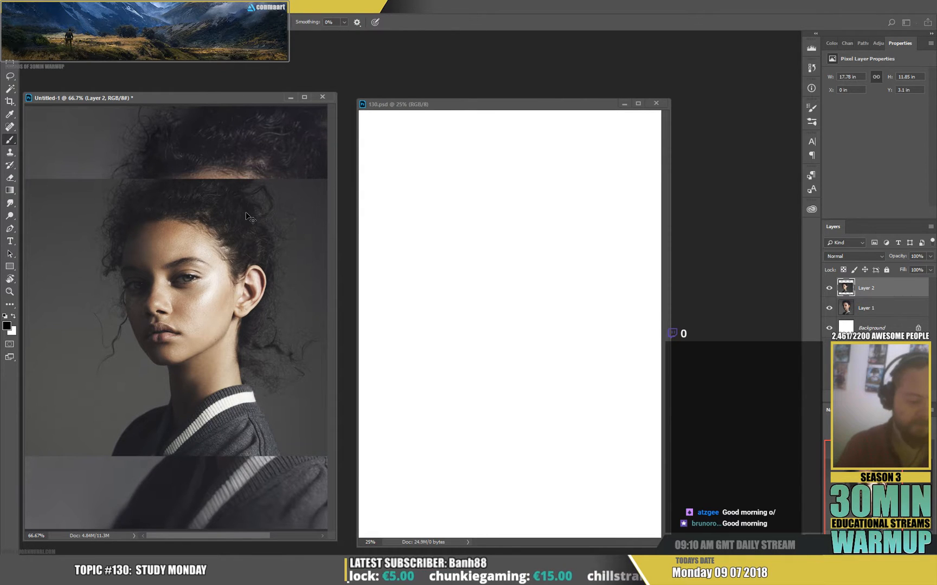
Create a new document and paste the copied portrait photo into it.
{"action": "key", "text": "ctrl+n"}
{"action": "key", "text": "Escape"}
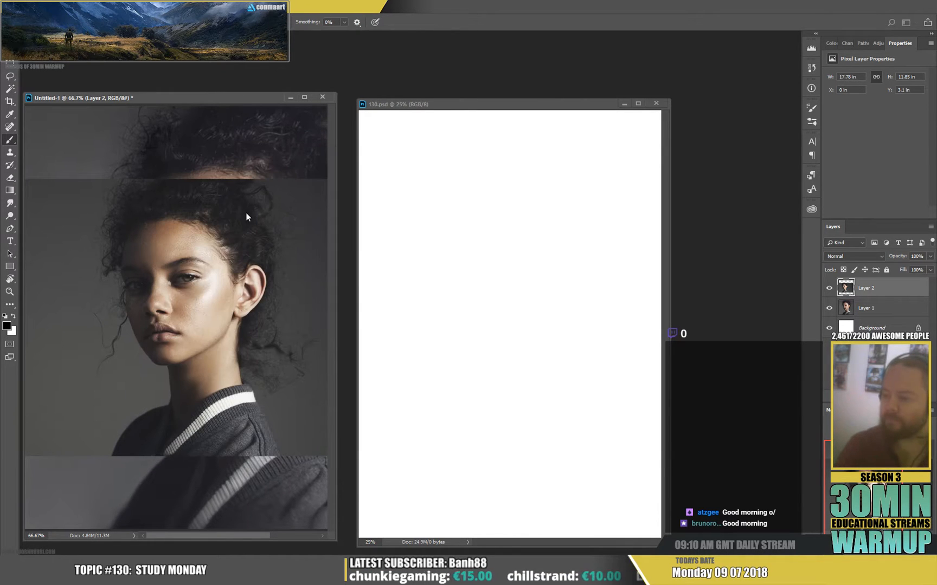
{"action": "key", "text": "ctrl+v"}
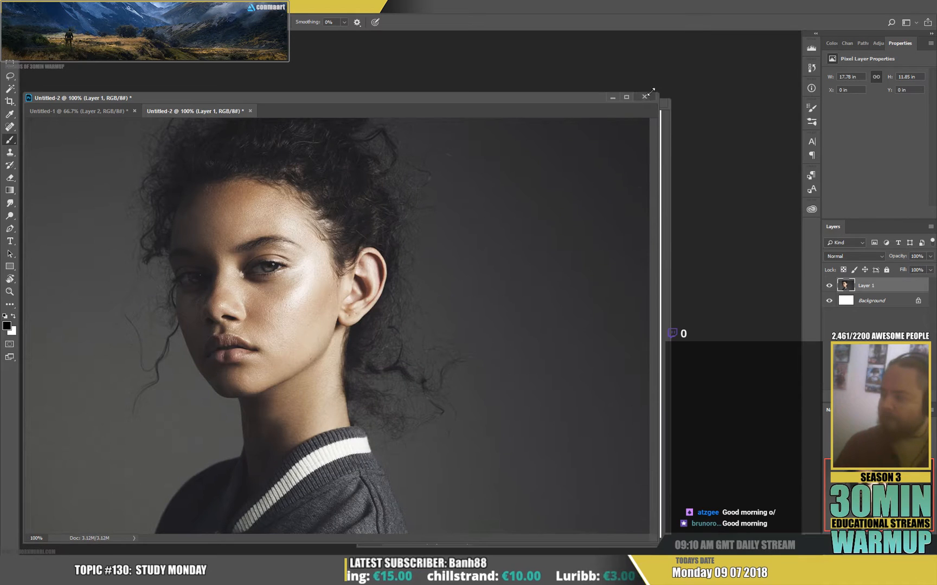
Resize the photo window to frame the portrait and move the 130.psd window beside it.
{"action": "left_click_drag", "start_coordinate": [660, 94], "coordinate": [423, 57]}
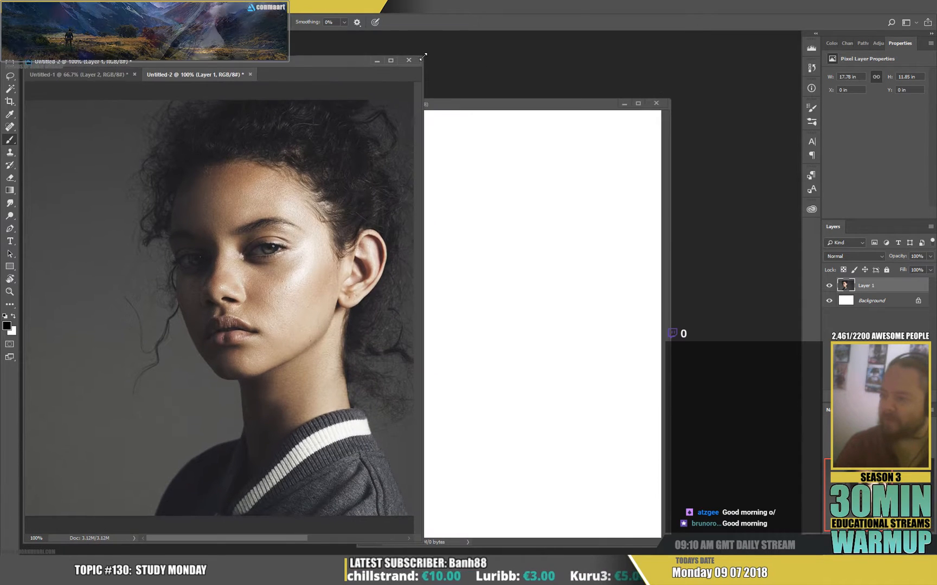
{"action": "left_click_drag", "start_coordinate": [209, 311], "coordinate": [190, 310]}
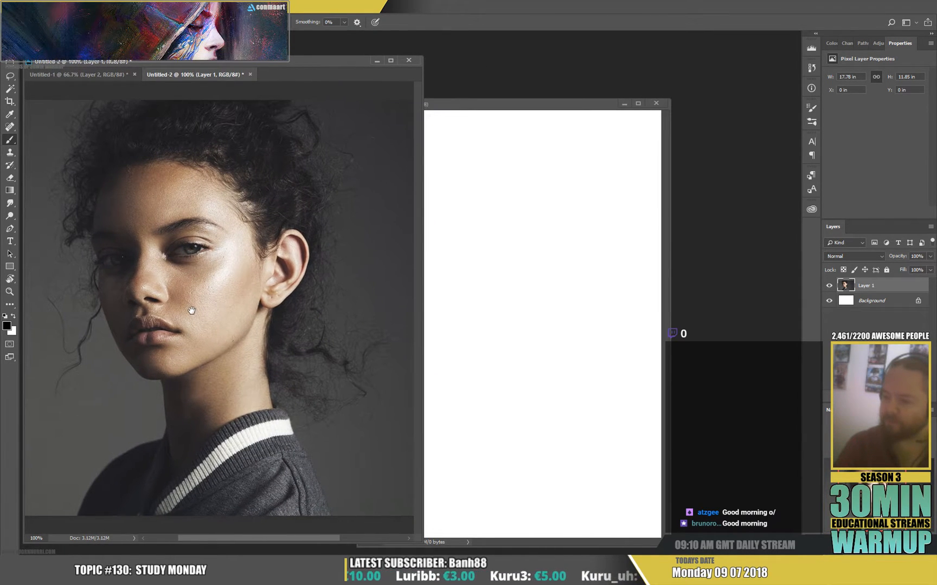
{"action": "left_click", "coordinate": [464, 108]}
{"action": "left_click_drag", "start_coordinate": [464, 113], "coordinate": [534, 85]}
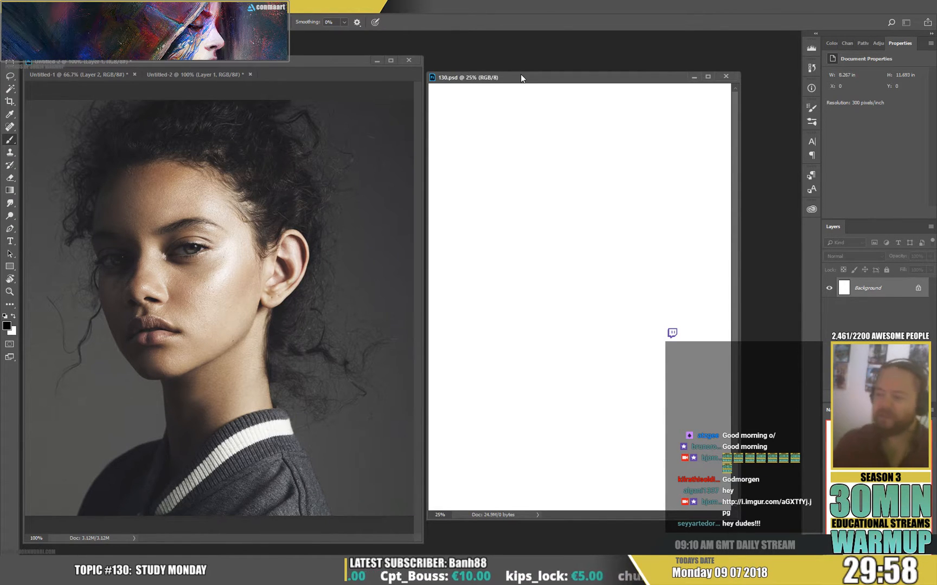
Sample the dark grey backdrop from the portrait photo and fill the 130.psd background with it.
{"action": "left_click", "coordinate": [491, 386]}
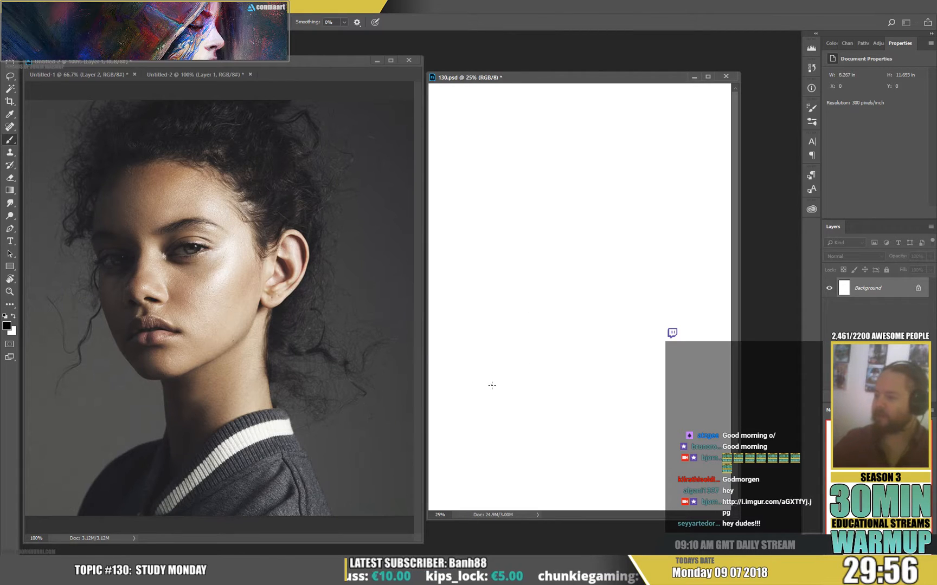
{"action": "left_click", "coordinate": [388, 246], "text": "alt"}
{"action": "key", "text": "x"}
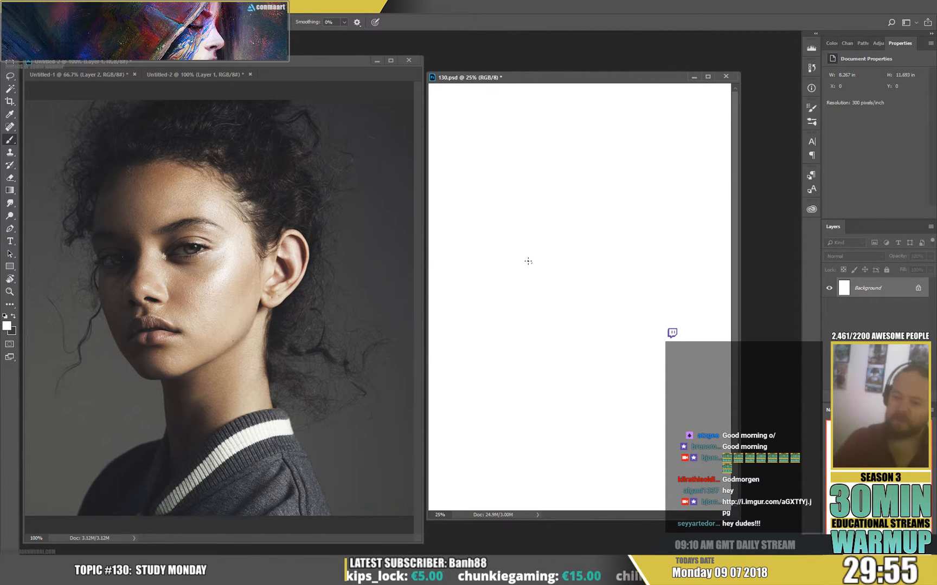
{"action": "key", "text": "ctrl+BackSpace"}
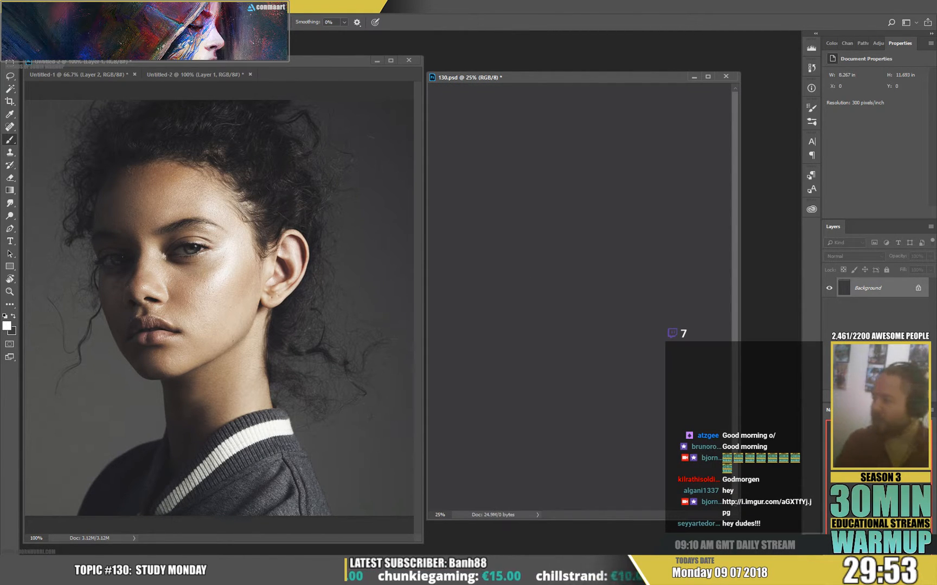
Add a new layer above the background in 130.psd and pick the sketcher brush at 139 px.
{"action": "left_click", "coordinate": [907, 397]}
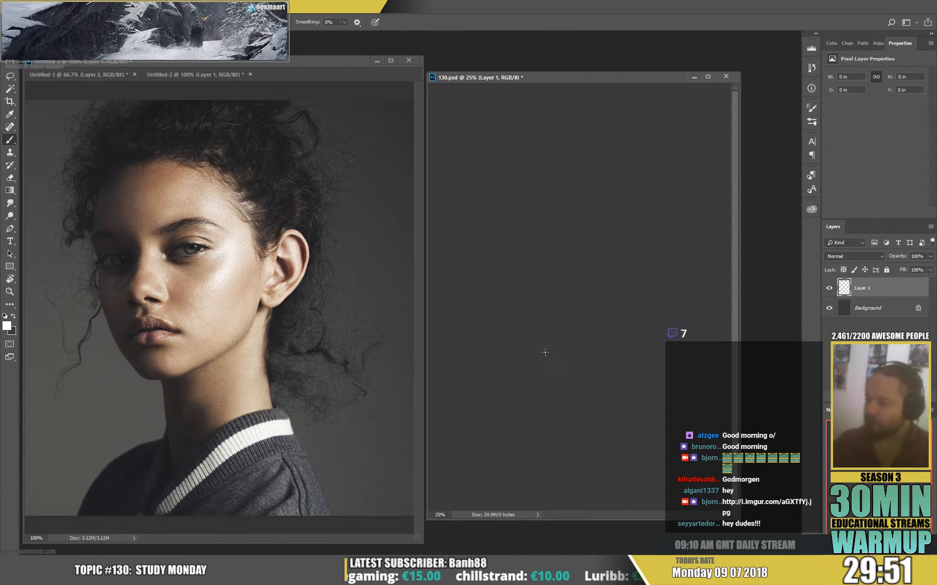
{"action": "right_click", "coordinate": [564, 352]}
{"action": "left_click", "coordinate": [672, 351]}
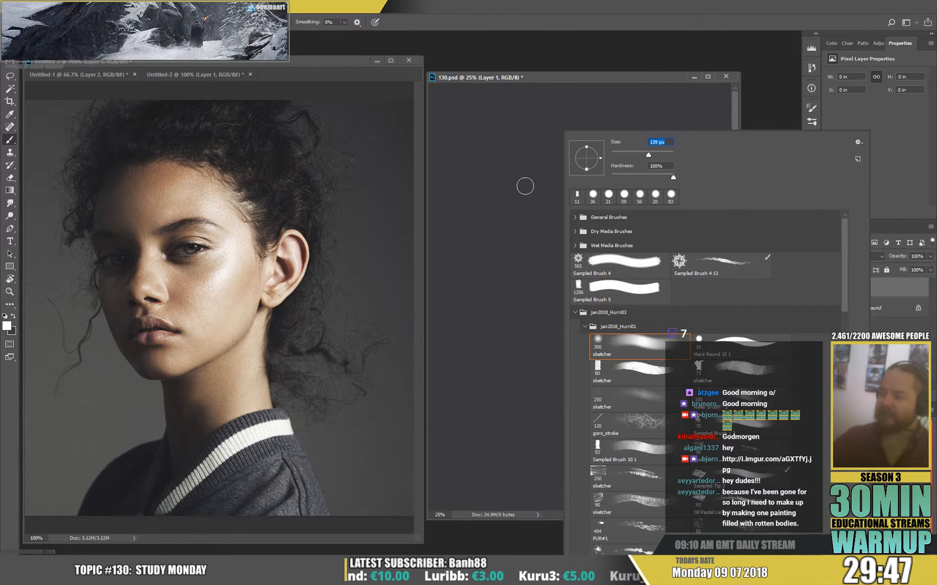
{"action": "left_click", "coordinate": [528, 215]}
Set the foreground colour to a dark brown skin base, #695127.
{"action": "left_click", "coordinate": [7, 326]}
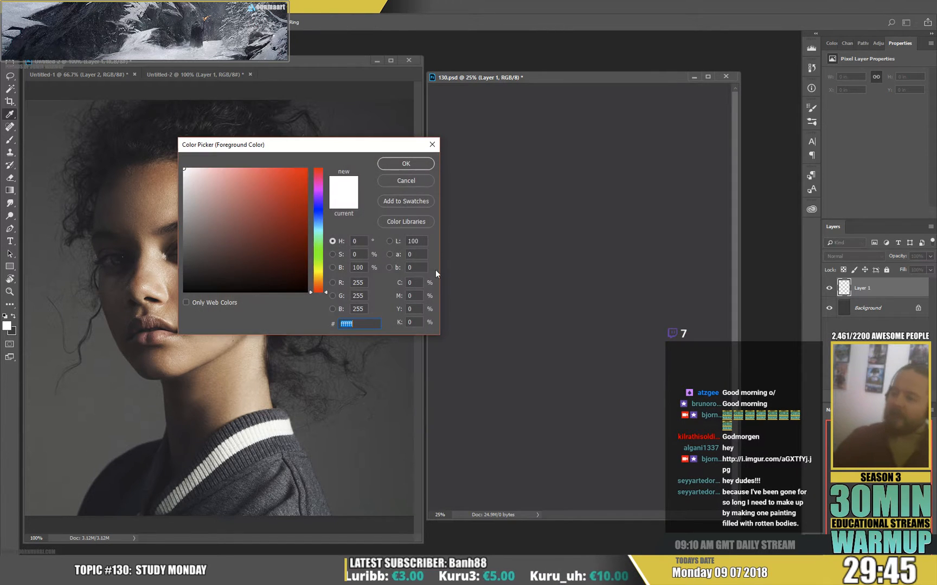
{"action": "left_click", "coordinate": [318, 279]}
{"action": "left_click_drag", "start_coordinate": [247, 246], "coordinate": [255, 239]}
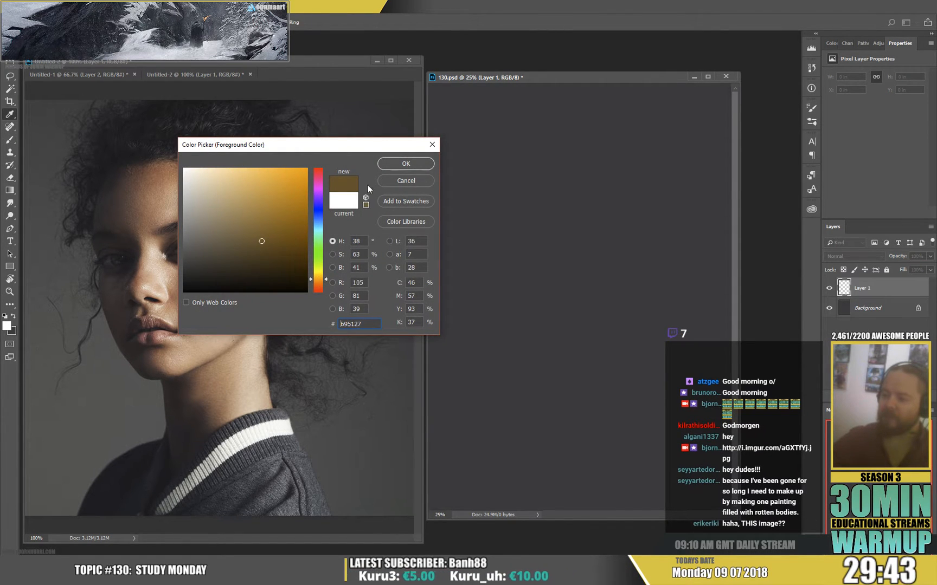
{"action": "left_click", "coordinate": [392, 164]}
Block in the head silhouette with solid brown strokes on the new layer.
{"action": "mouse_move", "coordinate": [512, 142]}
{"action": "left_mouse_down"}
{"action": "mouse_move", "coordinate": [504, 240]}
{"action": "mouse_move", "coordinate": [554, 131]}
{"action": "mouse_move", "coordinate": [655, 207]}
{"action": "mouse_move", "coordinate": [533, 148]}
{"action": "mouse_move", "coordinate": [485, 203]}
{"action": "mouse_move", "coordinate": [496, 341]}
{"action": "mouse_move", "coordinate": [513, 373]}
{"action": "mouse_move", "coordinate": [495, 335]}
{"action": "mouse_move", "coordinate": [577, 395]}
{"action": "mouse_move", "coordinate": [567, 386]}
{"action": "mouse_move", "coordinate": [636, 195]}
{"action": "mouse_move", "coordinate": [533, 263]}
{"action": "mouse_move", "coordinate": [542, 374]}
{"action": "mouse_move", "coordinate": [538, 180]}
{"action": "mouse_move", "coordinate": [520, 169]}
{"action": "mouse_move", "coordinate": [621, 168]}
{"action": "mouse_move", "coordinate": [572, 184]}
{"action": "mouse_move", "coordinate": [579, 194]}
{"action": "left_mouse_up"}
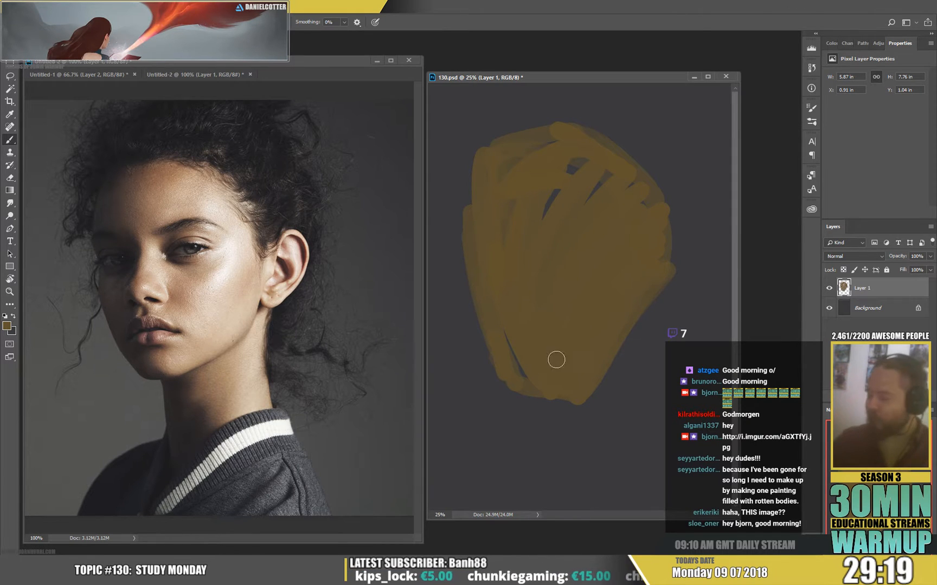
{"action": "left_click_drag", "start_coordinate": [556, 360], "coordinate": [502, 335]}
{"action": "mouse_move", "coordinate": [569, 210]}
{"action": "left_mouse_down"}
{"action": "mouse_move", "coordinate": [511, 213]}
{"action": "mouse_move", "coordinate": [497, 191]}
{"action": "mouse_move", "coordinate": [553, 139]}
{"action": "mouse_move", "coordinate": [531, 142]}
{"action": "mouse_move", "coordinate": [635, 199]}
{"action": "mouse_move", "coordinate": [590, 145]}
{"action": "mouse_move", "coordinate": [607, 170]}
{"action": "mouse_move", "coordinate": [603, 210]}
{"action": "mouse_move", "coordinate": [502, 166]}
{"action": "mouse_move", "coordinate": [470, 182]}
{"action": "mouse_move", "coordinate": [482, 177]}
{"action": "mouse_move", "coordinate": [479, 165]}
{"action": "mouse_move", "coordinate": [472, 255]}
{"action": "mouse_move", "coordinate": [458, 229]}
{"action": "mouse_move", "coordinate": [466, 248]}
{"action": "mouse_move", "coordinate": [475, 225]}
{"action": "mouse_move", "coordinate": [475, 284]}
{"action": "left_mouse_up"}
Erase along the jaw and chin to straighten the lower contour of the brown head shape.
{"action": "key", "text": "e"}
{"action": "key", "text": "b"}
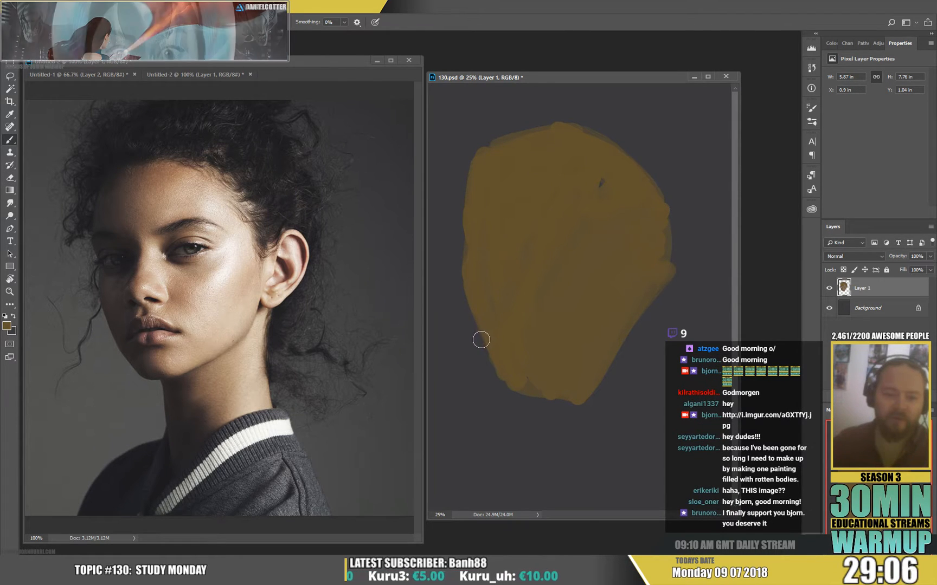
{"action": "key", "text": "e"}
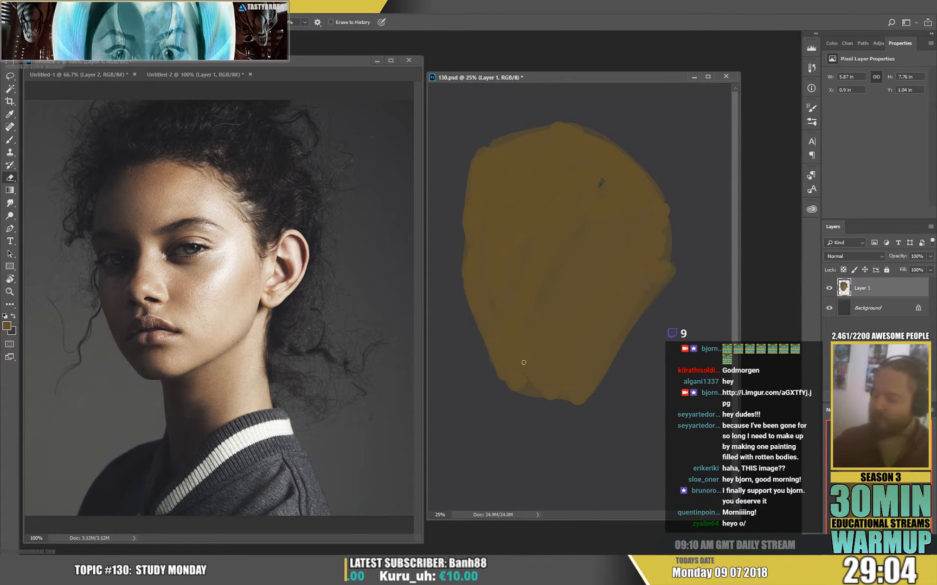
{"action": "mouse_move", "coordinate": [488, 350]}
{"action": "left_mouse_down"}
{"action": "mouse_move", "coordinate": [573, 435]}
{"action": "mouse_move", "coordinate": [583, 408]}
{"action": "mouse_move", "coordinate": [571, 417]}
{"action": "mouse_move", "coordinate": [522, 404]}
{"action": "mouse_move", "coordinate": [593, 405]}
{"action": "mouse_move", "coordinate": [583, 400]}
{"action": "mouse_move", "coordinate": [568, 415]}
{"action": "mouse_move", "coordinate": [623, 361]}
{"action": "left_mouse_up"}
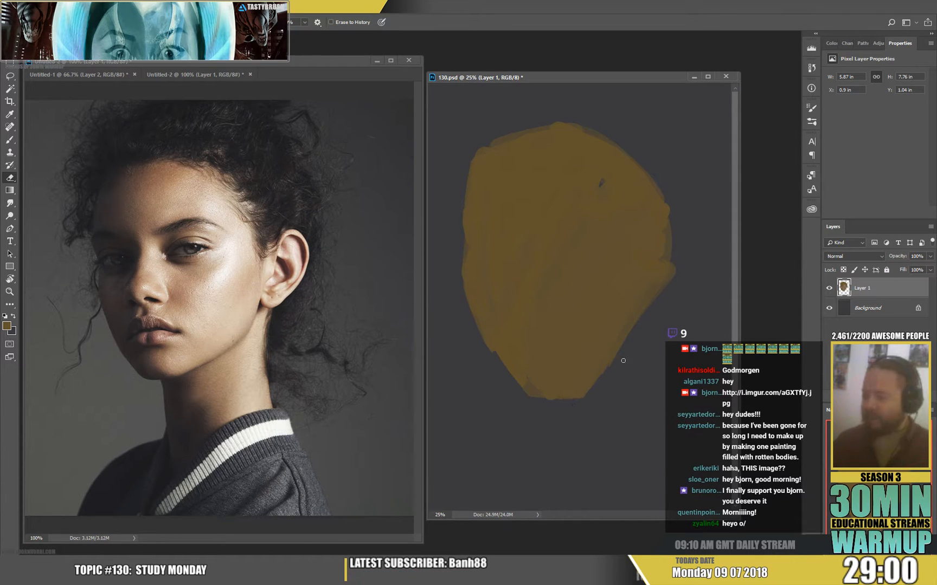
Paint the ear shape onto the side of the head and erase the excess brown above it.
{"action": "key", "text": "b"}
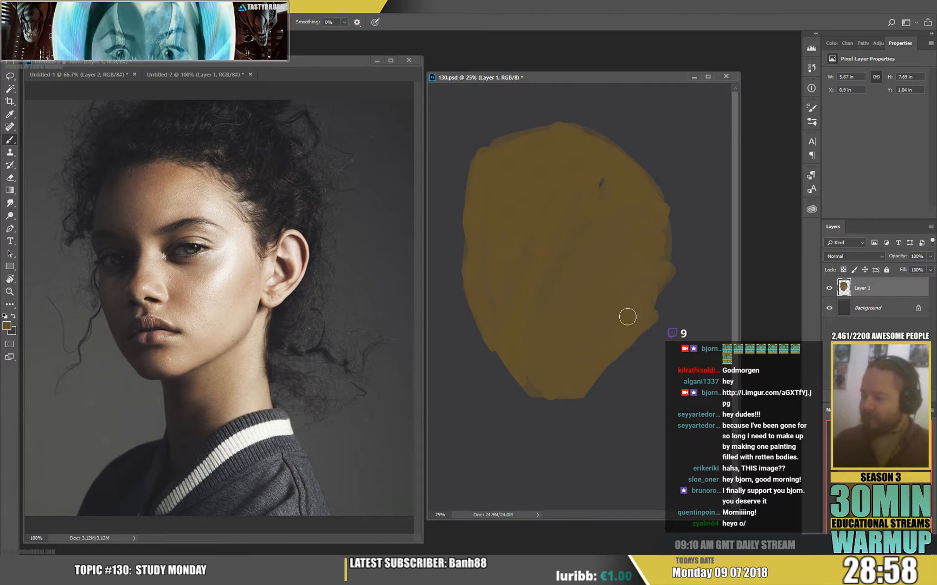
{"action": "mouse_move", "coordinate": [667, 229]}
{"action": "left_mouse_down"}
{"action": "mouse_move", "coordinate": [665, 245]}
{"action": "mouse_move", "coordinate": [680, 259]}
{"action": "mouse_move", "coordinate": [683, 244]}
{"action": "left_mouse_up"}
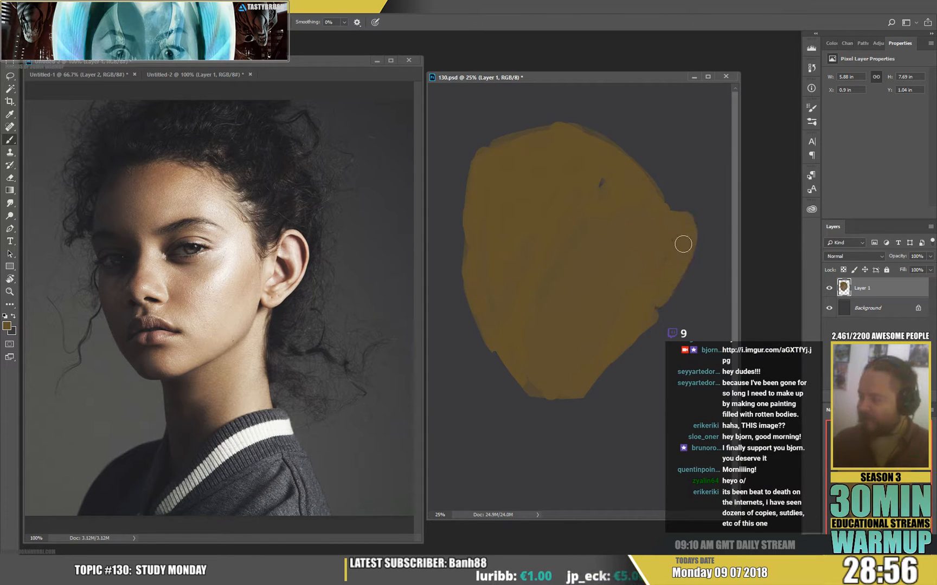
{"action": "key", "text": "e"}
{"action": "left_click_drag", "start_coordinate": [655, 210], "coordinate": [637, 173]}
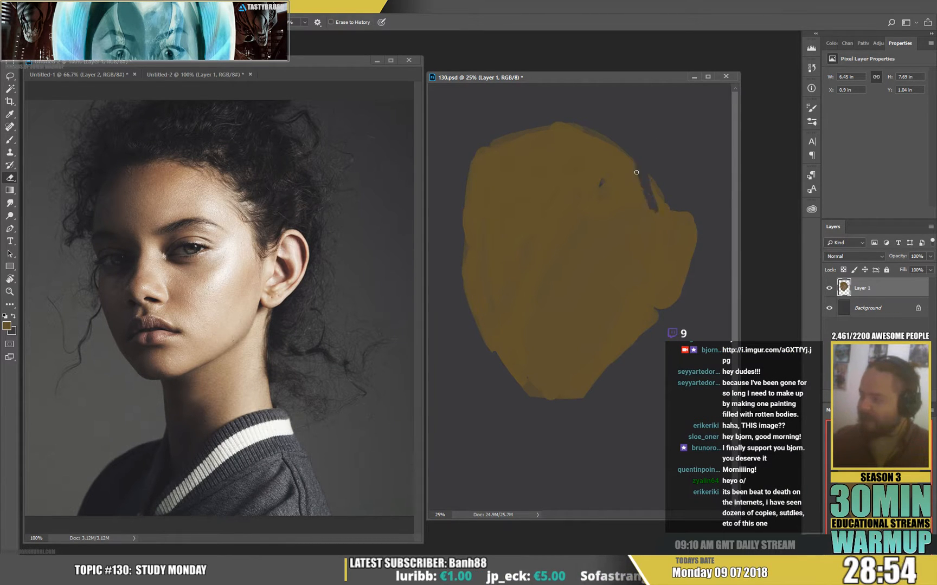
{"action": "left_click_drag", "start_coordinate": [653, 207], "coordinate": [640, 188]}
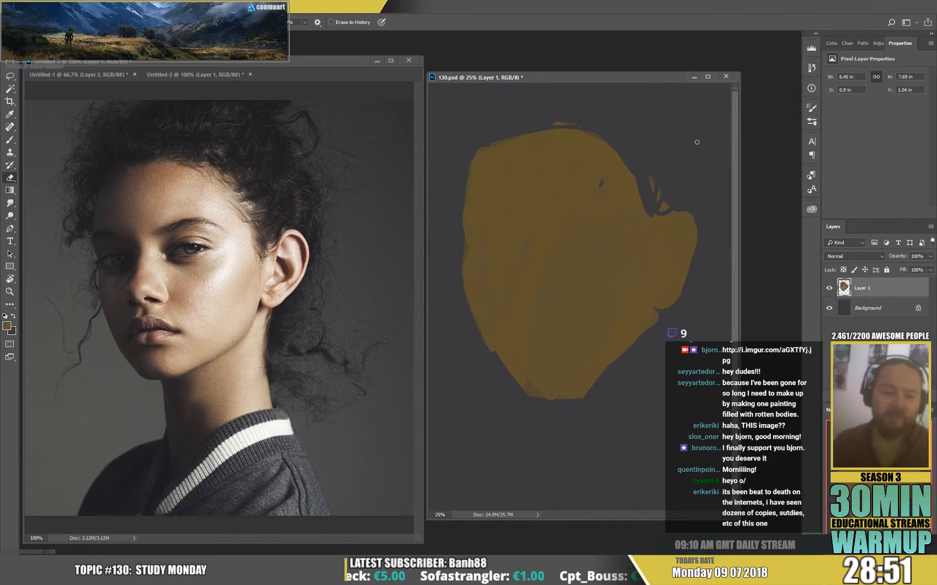
Paint the neck in brown from below the chin and ear down toward the shoulders.
{"action": "key", "text": "b"}
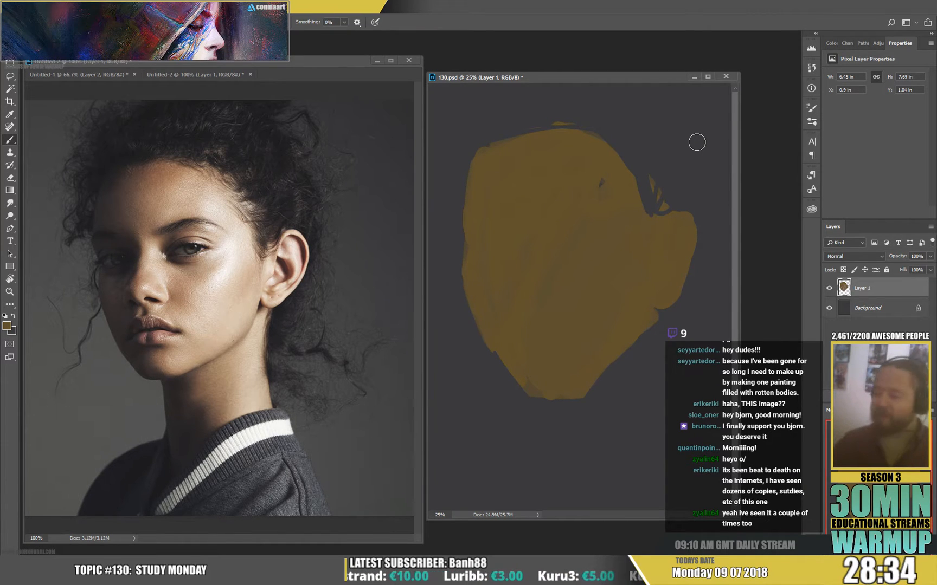
{"action": "left_click_drag", "start_coordinate": [558, 388], "coordinate": [569, 460]}
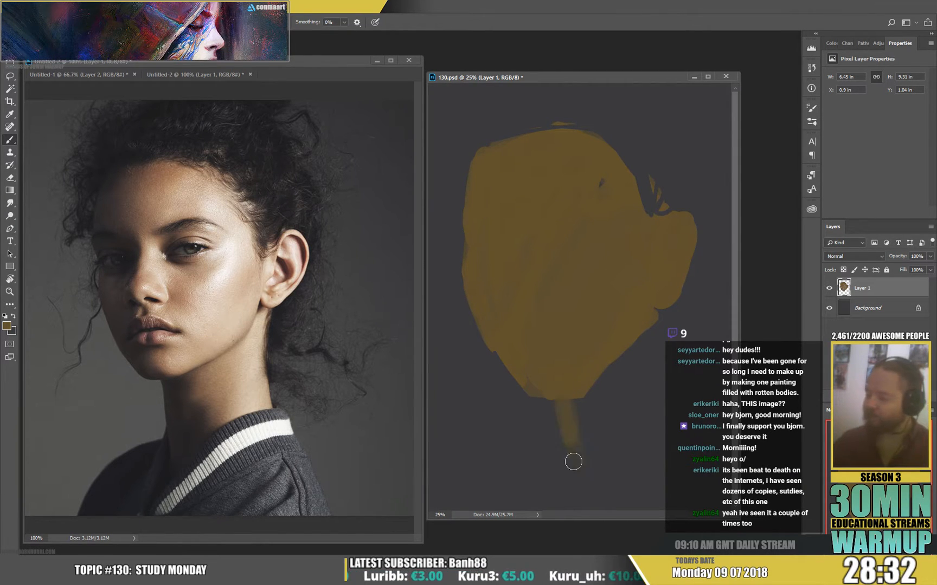
{"action": "mouse_move", "coordinate": [655, 307]}
{"action": "left_mouse_down"}
{"action": "mouse_move", "coordinate": [665, 420]}
{"action": "mouse_move", "coordinate": [658, 394]}
{"action": "mouse_move", "coordinate": [664, 419]}
{"action": "mouse_move", "coordinate": [623, 440]}
{"action": "mouse_move", "coordinate": [651, 426]}
{"action": "mouse_move", "coordinate": [617, 411]}
{"action": "mouse_move", "coordinate": [587, 442]}
{"action": "mouse_move", "coordinate": [581, 387]}
{"action": "mouse_move", "coordinate": [615, 418]}
{"action": "mouse_move", "coordinate": [648, 348]}
{"action": "mouse_move", "coordinate": [641, 319]}
{"action": "left_mouse_up"}
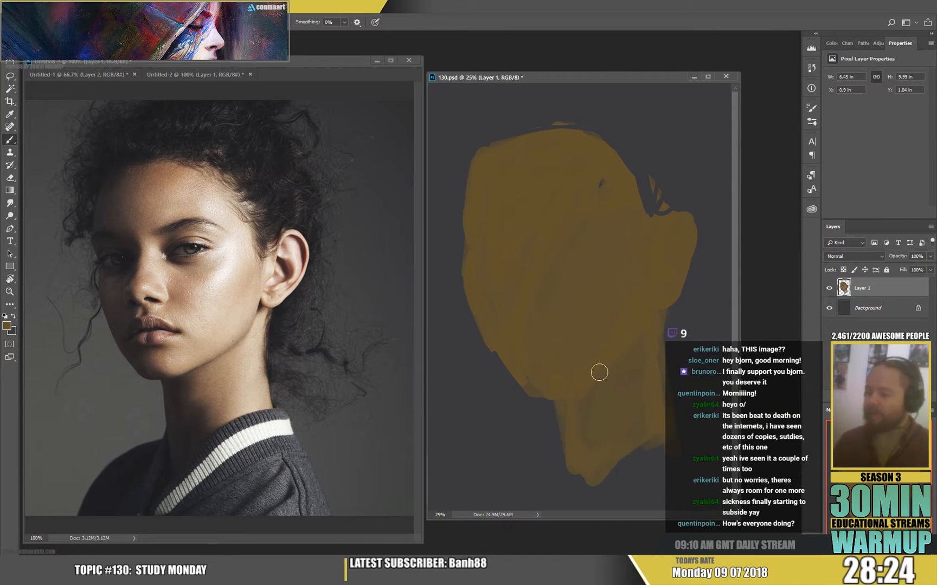
Clean up the chin edge with the Eraser and smooth the cheek and jaw contour with brown strokes.
{"action": "key", "text": "e"}
{"action": "key", "text": "b"}
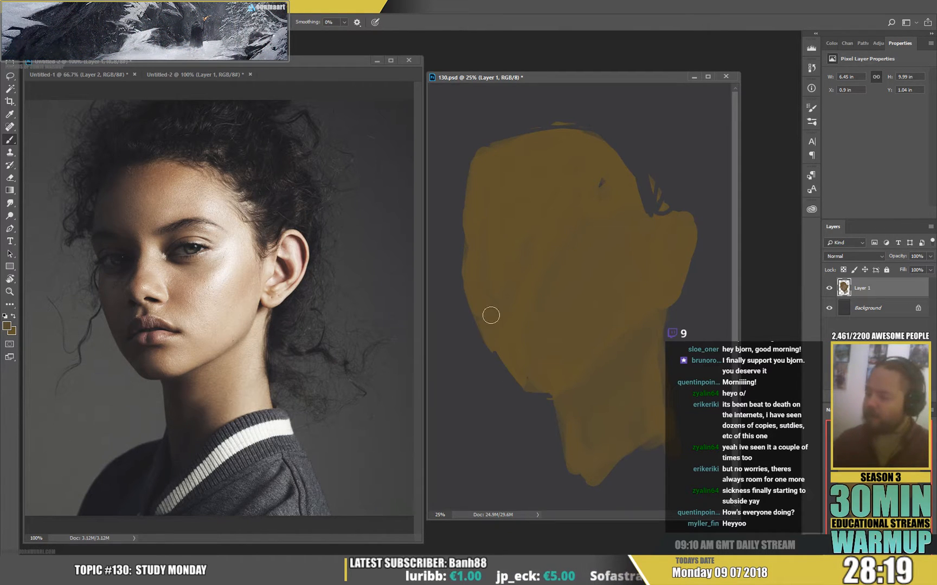
{"action": "left_click", "coordinate": [513, 347], "text": "alt"}
{"action": "left_click_drag", "start_coordinate": [487, 320], "coordinate": [501, 354]}
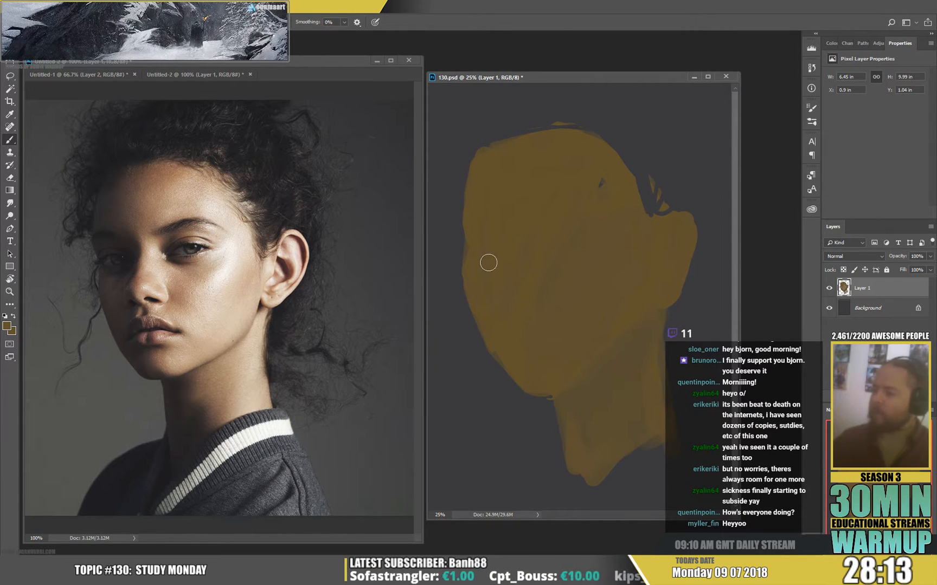
Mix a dark desaturated hair colour as the foreground, starting from #37342f and darkening it further.
{"action": "left_click", "coordinate": [7, 326]}
{"action": "left_click", "coordinate": [205, 265]}
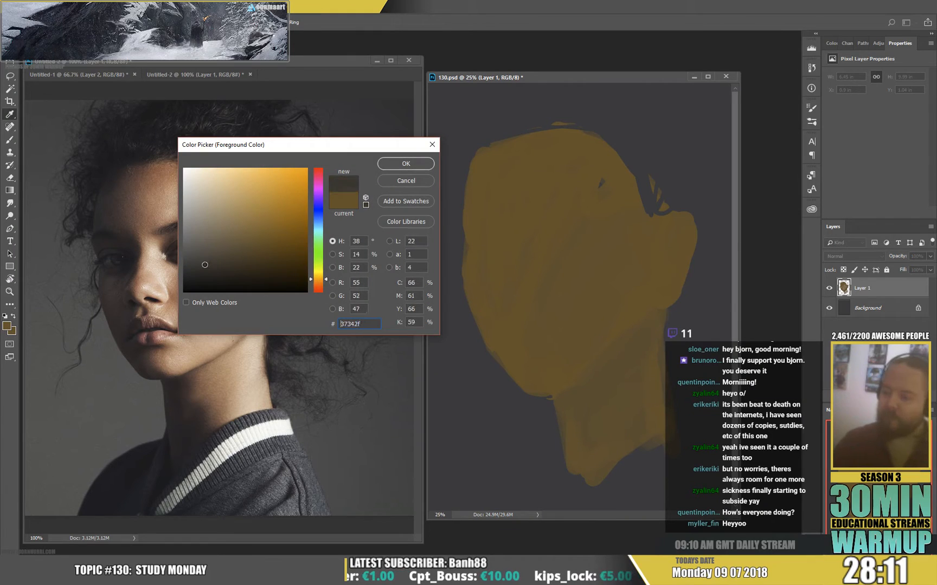
{"action": "left_click", "coordinate": [392, 165]}
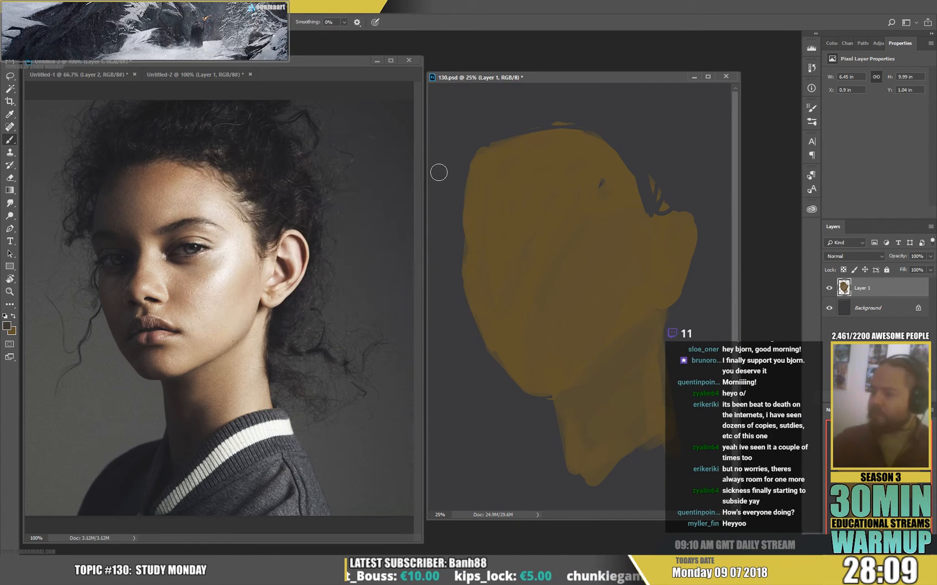
{"action": "left_click", "coordinate": [7, 326]}
{"action": "left_click_drag", "start_coordinate": [208, 263], "coordinate": [201, 277]}
{"action": "left_click", "coordinate": [404, 165]}
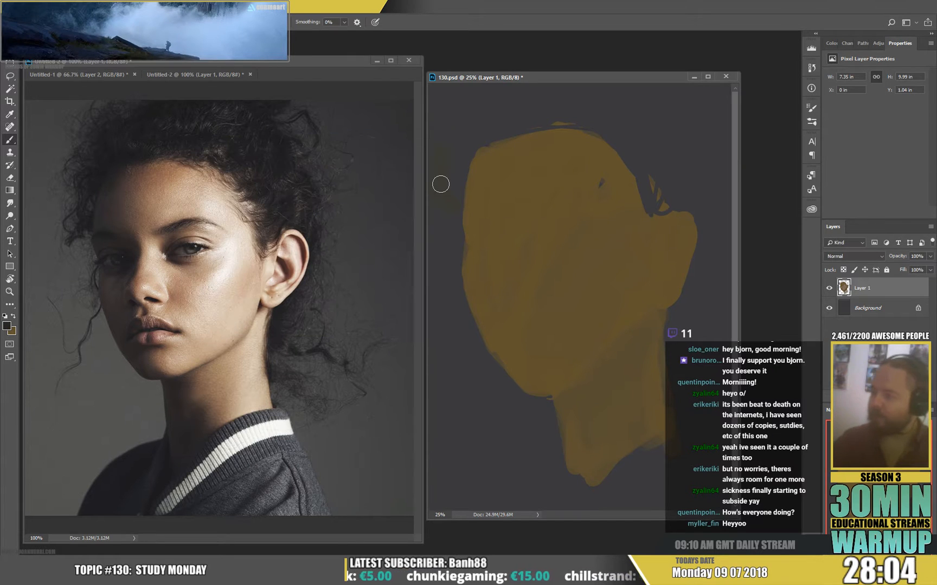
Block in the dark hair mass over the top of the head, around the forehead and behind the ear.
{"action": "mouse_move", "coordinate": [438, 169]}
{"action": "left_mouse_down"}
{"action": "mouse_move", "coordinate": [447, 204]}
{"action": "mouse_move", "coordinate": [459, 116]}
{"action": "mouse_move", "coordinate": [455, 165]}
{"action": "mouse_move", "coordinate": [458, 134]}
{"action": "mouse_move", "coordinate": [440, 134]}
{"action": "mouse_move", "coordinate": [446, 79]}
{"action": "mouse_move", "coordinate": [458, 118]}
{"action": "mouse_move", "coordinate": [532, 72]}
{"action": "left_mouse_up"}
{"action": "mouse_move", "coordinate": [480, 134]}
{"action": "left_mouse_down"}
{"action": "mouse_move", "coordinate": [532, 110]}
{"action": "mouse_move", "coordinate": [643, 100]}
{"action": "left_mouse_up"}
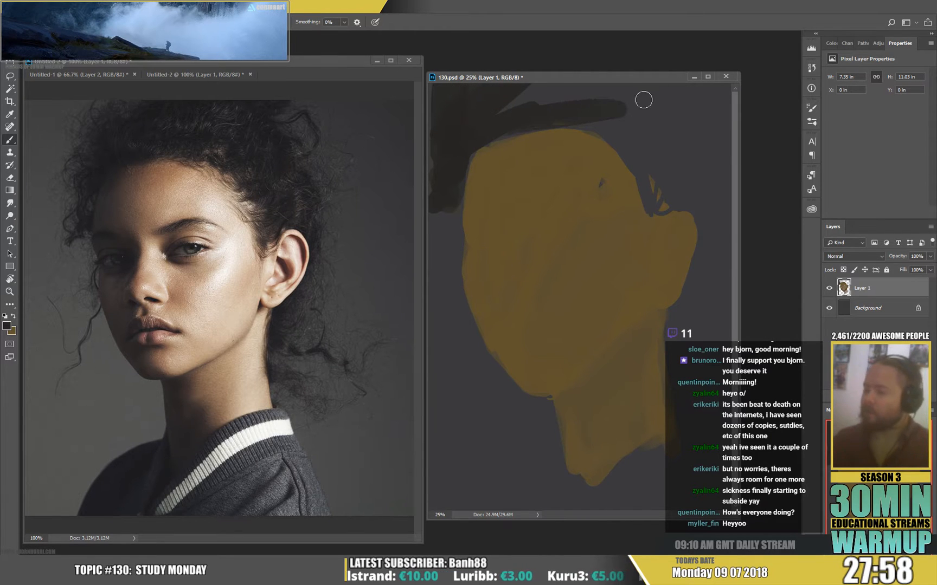
{"action": "mouse_move", "coordinate": [619, 138]}
{"action": "left_mouse_down"}
{"action": "mouse_move", "coordinate": [655, 194]}
{"action": "mouse_move", "coordinate": [672, 192]}
{"action": "mouse_move", "coordinate": [711, 224]}
{"action": "mouse_move", "coordinate": [715, 217]}
{"action": "mouse_move", "coordinate": [693, 295]}
{"action": "mouse_move", "coordinate": [672, 321]}
{"action": "mouse_move", "coordinate": [677, 367]}
{"action": "left_mouse_up"}
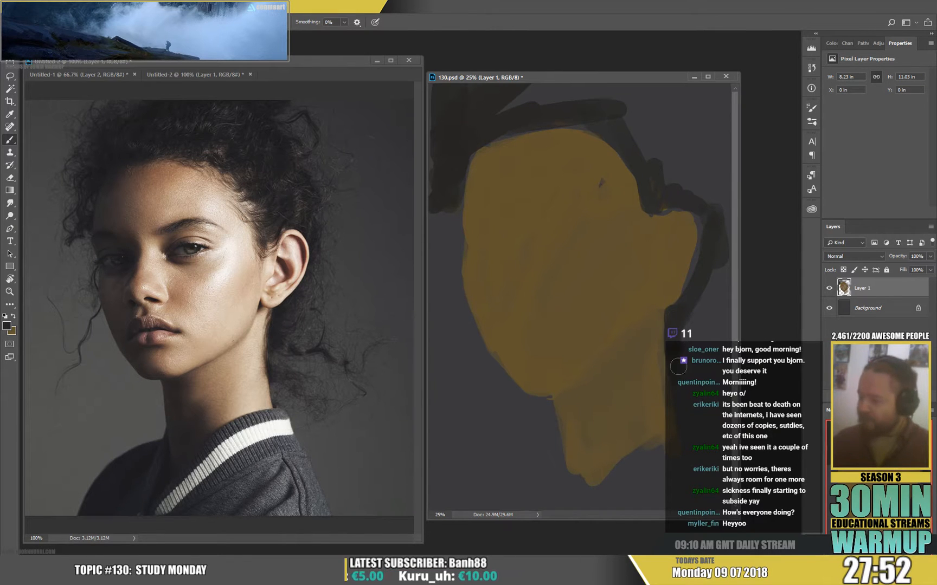
{"action": "mouse_move", "coordinate": [708, 307]}
{"action": "left_mouse_down"}
{"action": "mouse_move", "coordinate": [708, 288]}
{"action": "mouse_move", "coordinate": [686, 333]}
{"action": "mouse_move", "coordinate": [733, 333]}
{"action": "mouse_move", "coordinate": [718, 287]}
{"action": "mouse_move", "coordinate": [698, 285]}
{"action": "mouse_move", "coordinate": [703, 254]}
{"action": "mouse_move", "coordinate": [694, 201]}
{"action": "mouse_move", "coordinate": [718, 212]}
{"action": "mouse_move", "coordinate": [707, 183]}
{"action": "mouse_move", "coordinate": [712, 222]}
{"action": "mouse_move", "coordinate": [711, 165]}
{"action": "mouse_move", "coordinate": [667, 176]}
{"action": "mouse_move", "coordinate": [682, 131]}
{"action": "mouse_move", "coordinate": [639, 133]}
{"action": "mouse_move", "coordinate": [679, 162]}
{"action": "mouse_move", "coordinate": [693, 145]}
{"action": "mouse_move", "coordinate": [584, 80]}
{"action": "mouse_move", "coordinate": [633, 97]}
{"action": "mouse_move", "coordinate": [596, 87]}
{"action": "mouse_move", "coordinate": [433, 117]}
{"action": "mouse_move", "coordinate": [454, 75]}
{"action": "left_mouse_up"}
Erase parts of the dark hair's outer edge beside the forehead to shape its silhouette.
{"action": "key", "text": "e"}
{"action": "left_click_drag", "start_coordinate": [422, 118], "coordinate": [432, 136]}
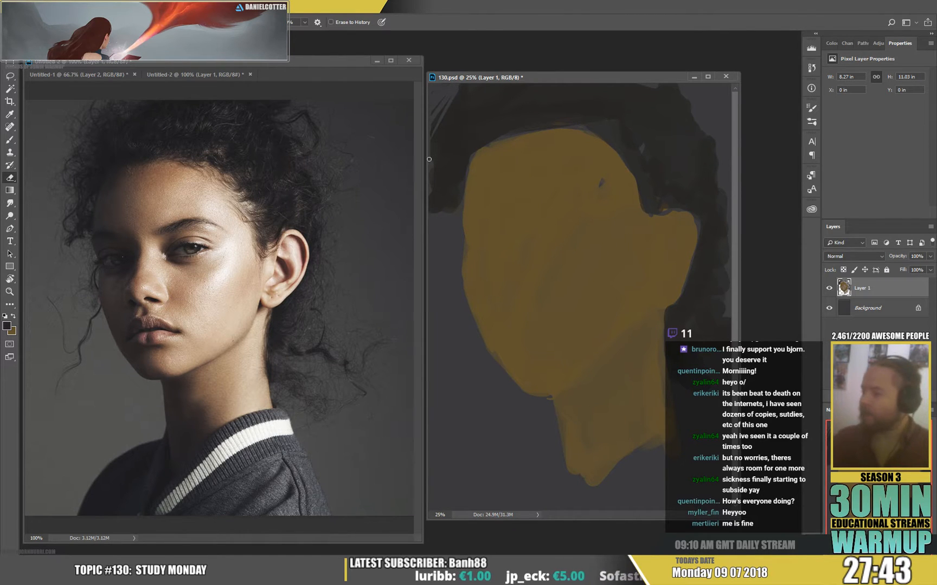
{"action": "left_click_drag", "start_coordinate": [439, 190], "coordinate": [434, 212]}
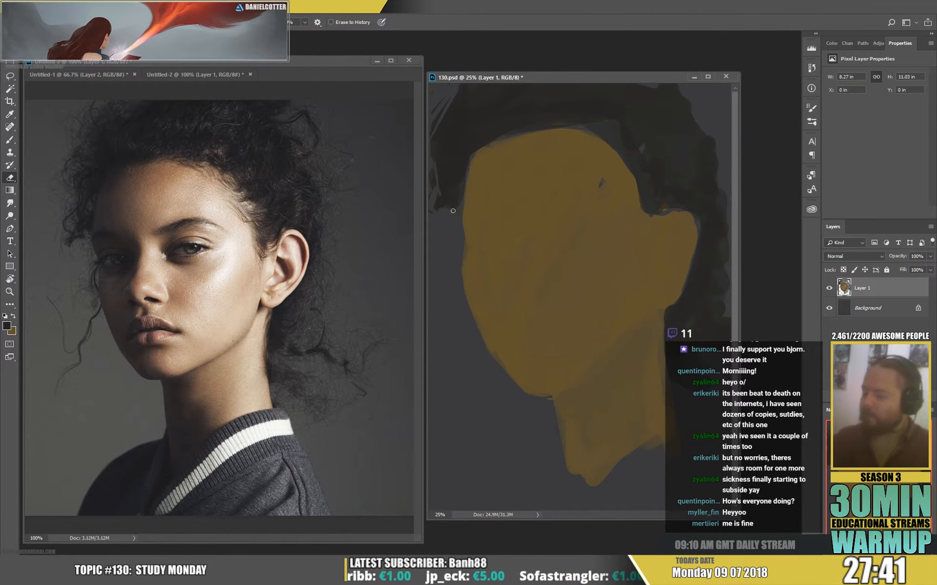
Paint a few loose dark hair strands in the background beside the shadowed cheek with the Brush.
{"action": "key", "text": "b"}
{"action": "right_click", "coordinate": [471, 285]}
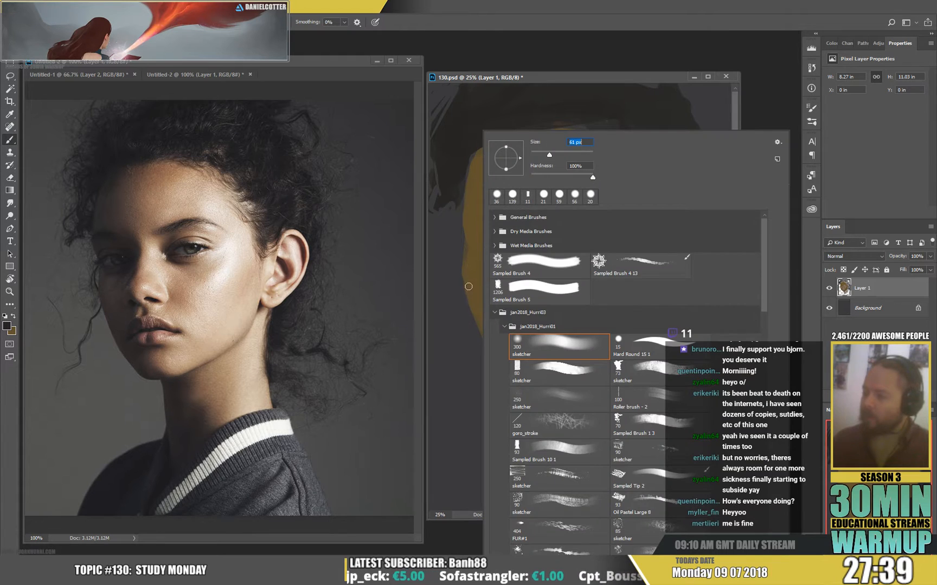
{"action": "left_click", "coordinate": [468, 286]}
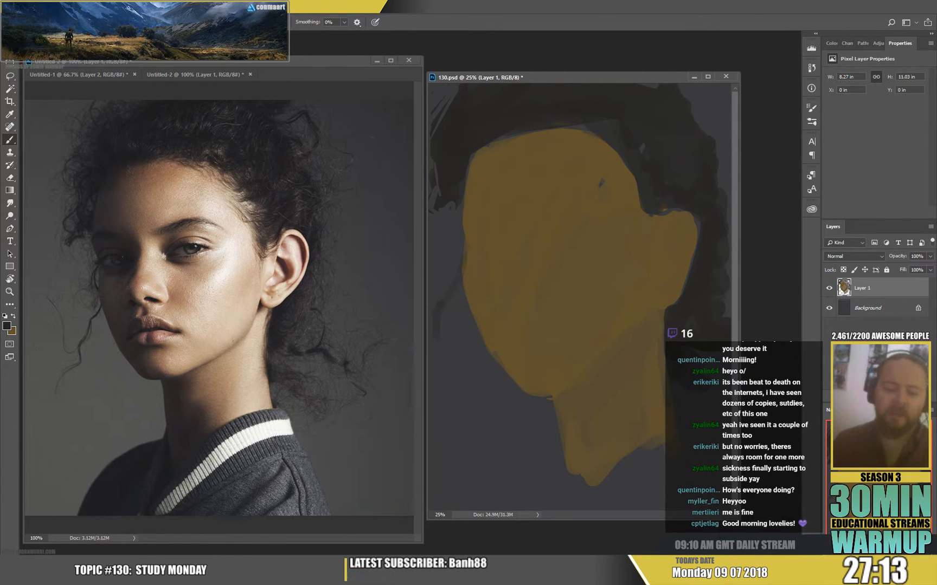
{"action": "left_click", "coordinate": [265, 400]}
{"action": "left_click", "coordinate": [604, 340]}
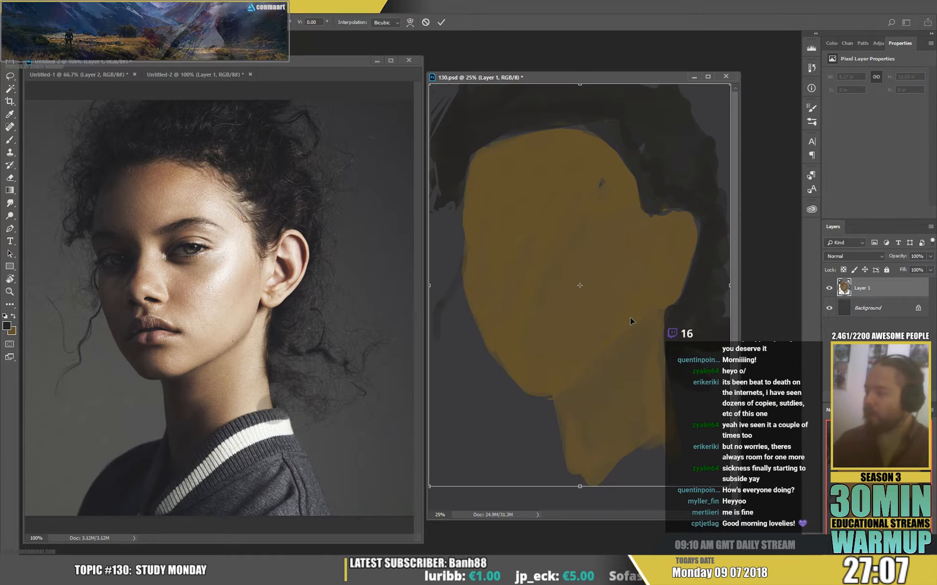
Scale the painted head layer down to 7.8 × 10.16 in to leave a margin around the head.
{"action": "key", "text": "ctrl+t"}
{"action": "mouse_move", "coordinate": [725, 285]}
{"action": "left_mouse_down"}
{"action": "mouse_move", "coordinate": [715, 288]}
{"action": "mouse_move", "coordinate": [736, 289]}
{"action": "left_mouse_up"}
{"action": "key", "text": "Return"}
{"action": "key", "text": "b"}
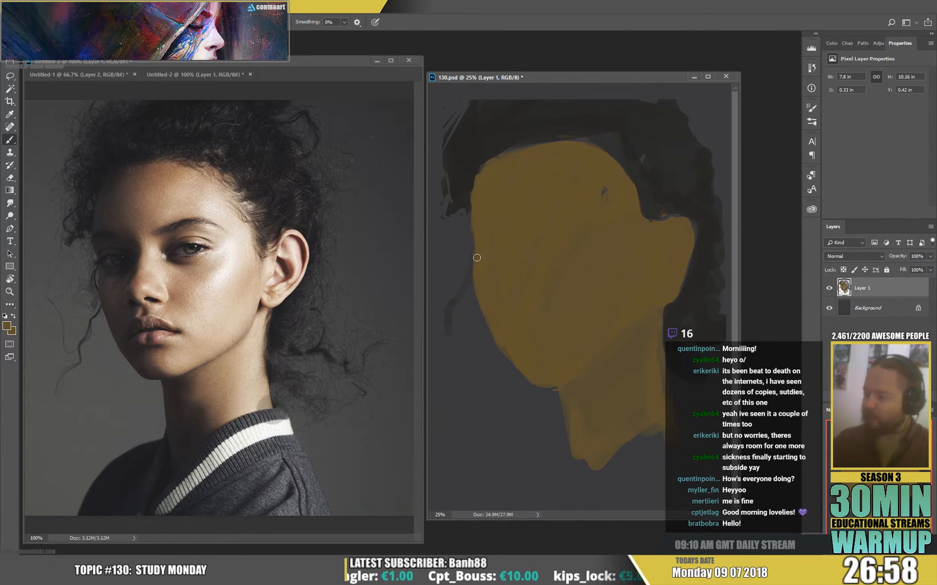
{"action": "key", "text": "e"}
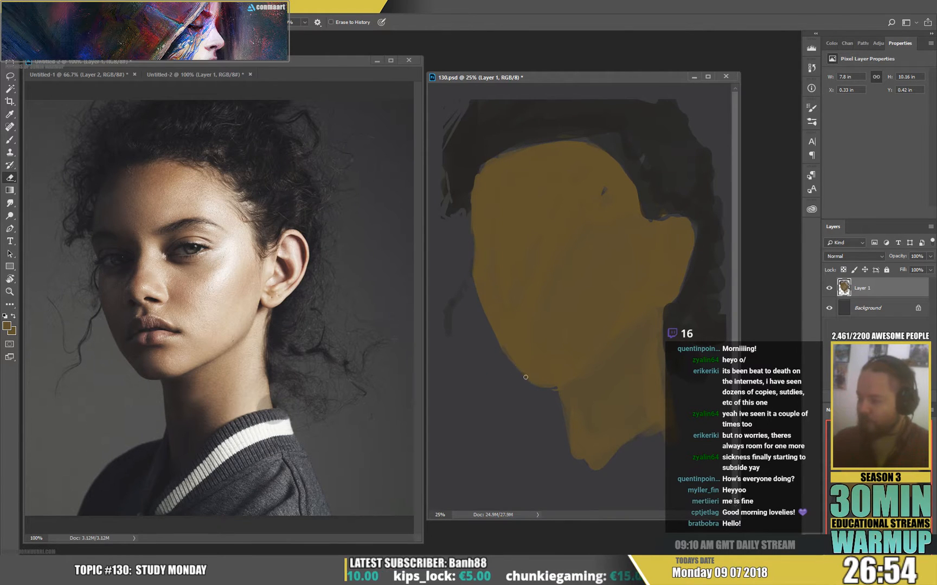
Shift the painted layer's hue by -5 with a Hue/Saturation adjustment.
{"action": "key", "text": "ctrl+u"}
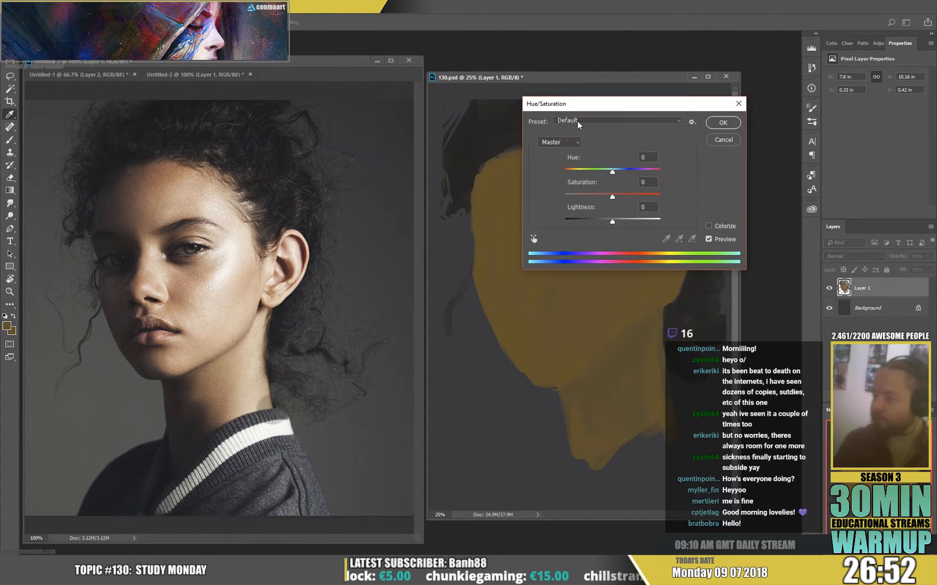
{"action": "mouse_move", "coordinate": [617, 169]}
{"action": "left_mouse_down"}
{"action": "mouse_move", "coordinate": [603, 171]}
{"action": "mouse_move", "coordinate": [611, 173]}
{"action": "left_mouse_up"}
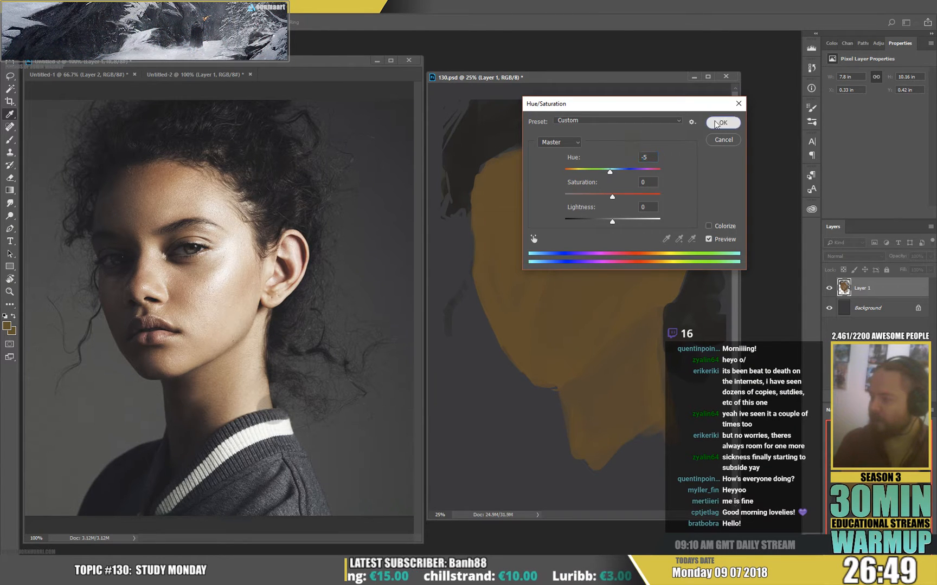
{"action": "left_click", "coordinate": [723, 123]}
Add a new layer above the head shapes and change the foreground from brown to a light tan.
{"action": "key", "text": "ctrl+shift+alt+n"}
{"action": "key", "text": "b"}
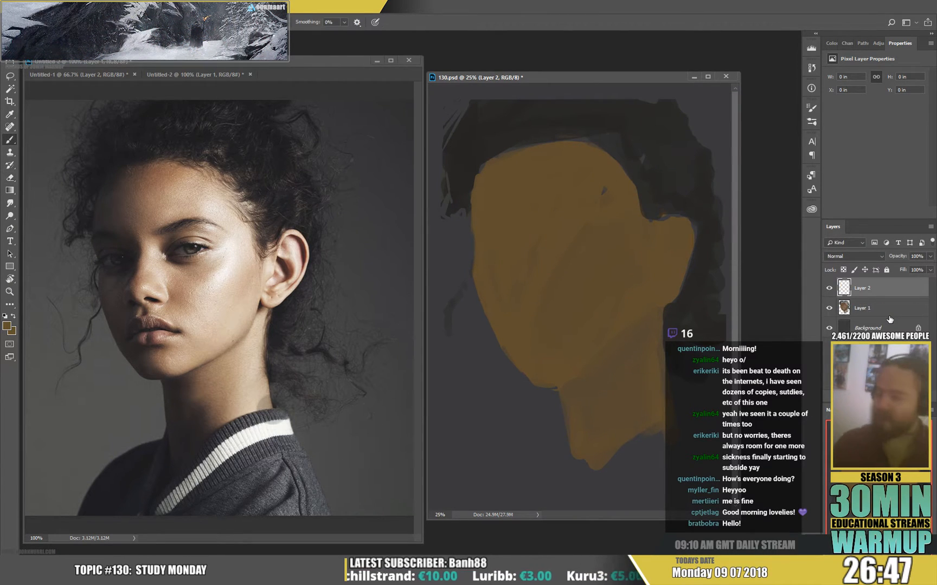
{"action": "left_click", "coordinate": [7, 326]}
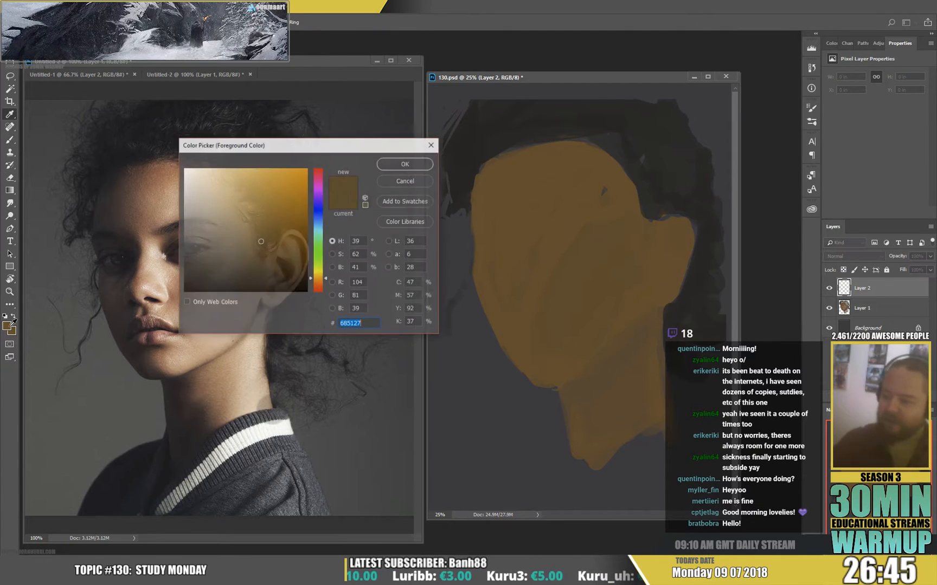
{"action": "left_click", "coordinate": [245, 193]}
{"action": "left_click", "coordinate": [417, 163]}
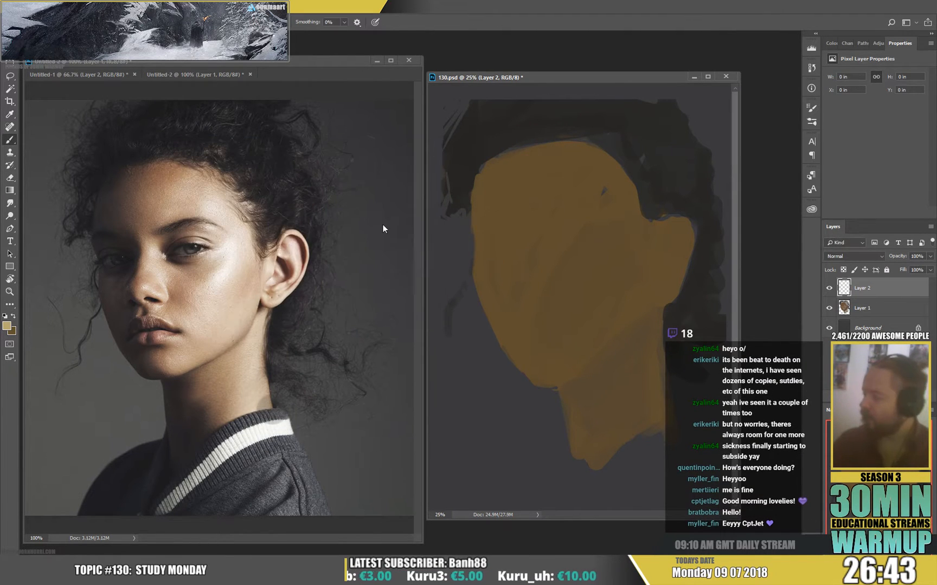
Block in the light tan planes of the forehead, temple, cheek and nose with a 136 px brush.
{"action": "right_click", "coordinate": [618, 253]}
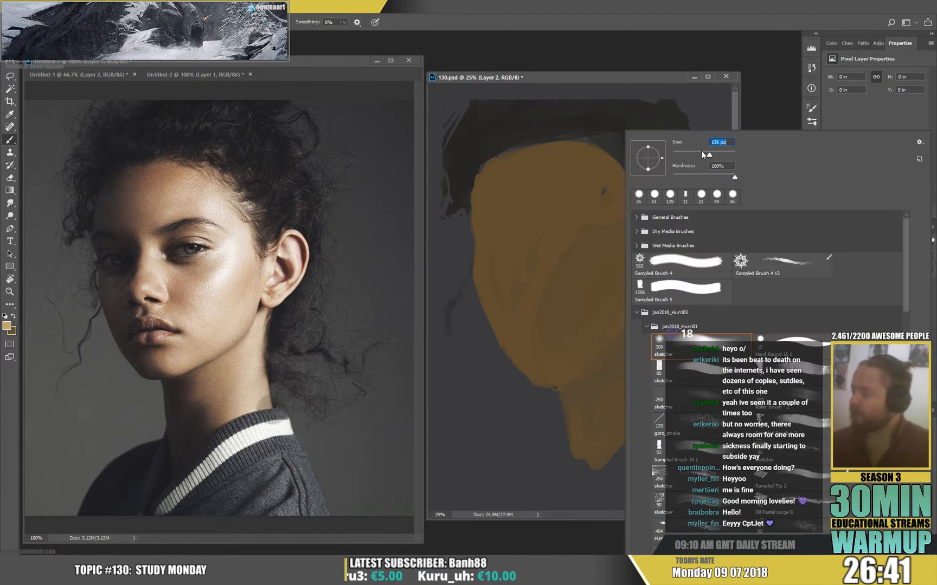
{"action": "left_click", "coordinate": [571, 151]}
{"action": "mouse_move", "coordinate": [549, 148]}
{"action": "left_mouse_down"}
{"action": "mouse_move", "coordinate": [555, 206]}
{"action": "mouse_move", "coordinate": [580, 141]}
{"action": "mouse_move", "coordinate": [596, 204]}
{"action": "mouse_move", "coordinate": [638, 210]}
{"action": "mouse_move", "coordinate": [624, 265]}
{"action": "mouse_move", "coordinate": [578, 285]}
{"action": "left_mouse_up"}
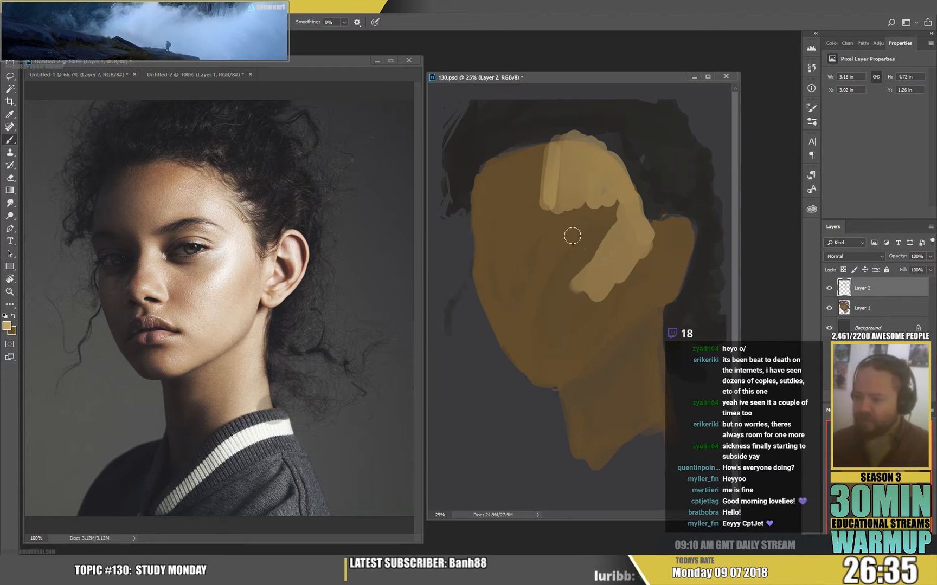
{"action": "mouse_move", "coordinate": [532, 237]}
{"action": "left_mouse_down"}
{"action": "mouse_move", "coordinate": [519, 275]}
{"action": "mouse_move", "coordinate": [525, 227]}
{"action": "mouse_move", "coordinate": [534, 244]}
{"action": "mouse_move", "coordinate": [550, 195]}
{"action": "mouse_move", "coordinate": [542, 201]}
{"action": "mouse_move", "coordinate": [569, 161]}
{"action": "left_mouse_up"}
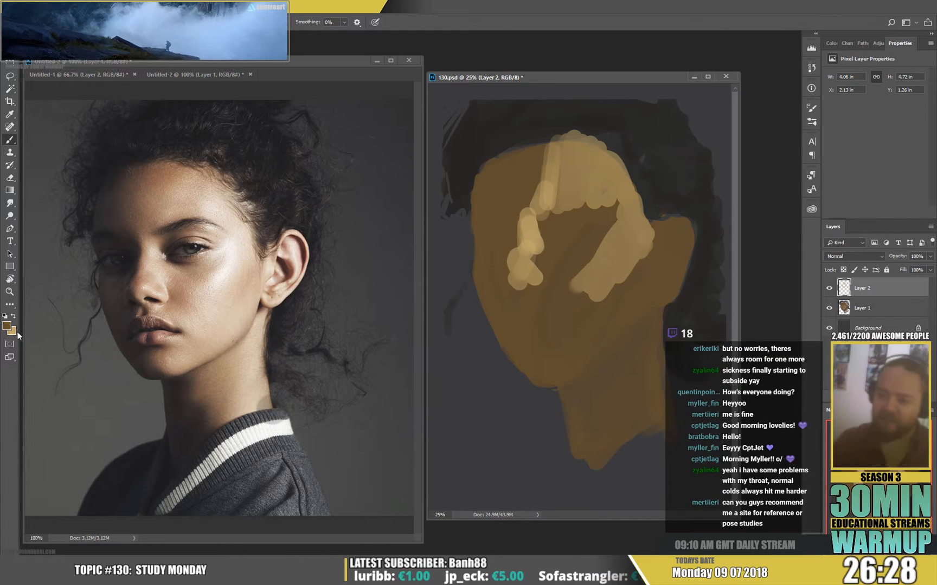
Mix a saturated orange at hue 23 and paint it on the forehead edge, eye socket and side of the nose.
{"action": "left_click", "coordinate": [6, 325]}
{"action": "left_click", "coordinate": [317, 287]}
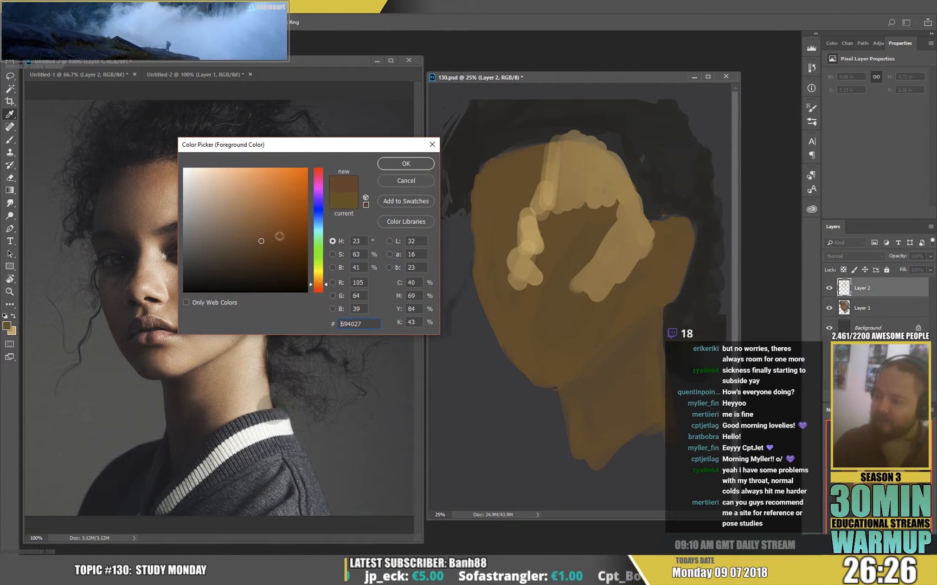
{"action": "left_click", "coordinate": [272, 204]}
{"action": "left_click", "coordinate": [401, 165]}
{"action": "mouse_move", "coordinate": [538, 155]}
{"action": "left_mouse_down"}
{"action": "mouse_move", "coordinate": [511, 196]}
{"action": "mouse_move", "coordinate": [514, 209]}
{"action": "mouse_move", "coordinate": [566, 219]}
{"action": "mouse_move", "coordinate": [581, 208]}
{"action": "mouse_move", "coordinate": [549, 226]}
{"action": "mouse_move", "coordinate": [582, 256]}
{"action": "mouse_move", "coordinate": [561, 250]}
{"action": "mouse_move", "coordinate": [594, 257]}
{"action": "mouse_move", "coordinate": [560, 291]}
{"action": "mouse_move", "coordinate": [544, 266]}
{"action": "left_mouse_up"}
Extend the light tan across the nose, brow, cheek, jaw and neck, and add orange transition strokes on the neck.
{"action": "key", "text": "x"}
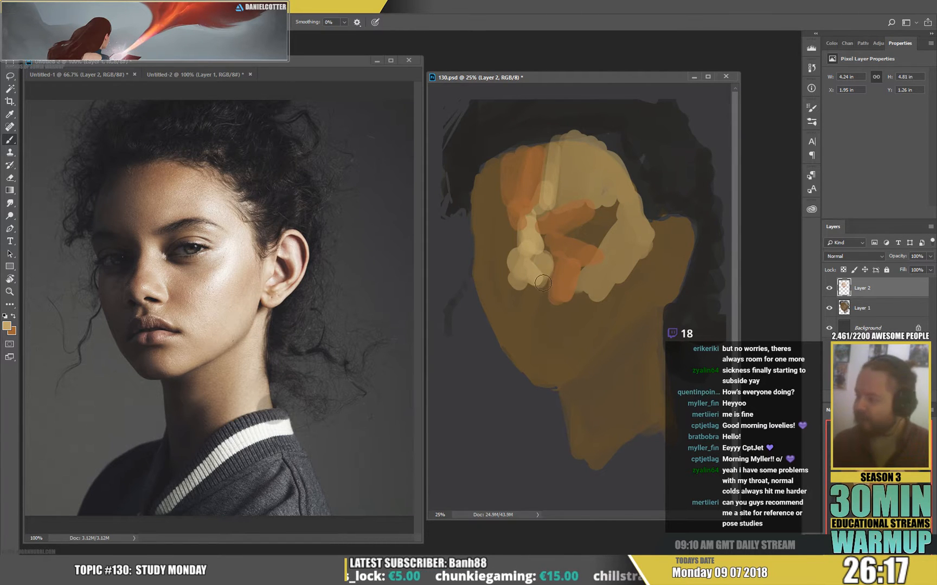
{"action": "mouse_move", "coordinate": [521, 301]}
{"action": "left_mouse_down"}
{"action": "mouse_move", "coordinate": [540, 293]}
{"action": "mouse_move", "coordinate": [528, 301]}
{"action": "mouse_move", "coordinate": [580, 314]}
{"action": "mouse_move", "coordinate": [564, 310]}
{"action": "mouse_move", "coordinate": [649, 250]}
{"action": "mouse_move", "coordinate": [635, 278]}
{"action": "mouse_move", "coordinate": [652, 224]}
{"action": "mouse_move", "coordinate": [642, 316]}
{"action": "mouse_move", "coordinate": [565, 371]}
{"action": "mouse_move", "coordinate": [582, 349]}
{"action": "mouse_move", "coordinate": [571, 350]}
{"action": "mouse_move", "coordinate": [561, 320]}
{"action": "mouse_move", "coordinate": [576, 320]}
{"action": "mouse_move", "coordinate": [595, 283]}
{"action": "mouse_move", "coordinate": [618, 279]}
{"action": "mouse_move", "coordinate": [612, 333]}
{"action": "mouse_move", "coordinate": [604, 310]}
{"action": "mouse_move", "coordinate": [614, 256]}
{"action": "mouse_move", "coordinate": [628, 244]}
{"action": "mouse_move", "coordinate": [591, 199]}
{"action": "mouse_move", "coordinate": [607, 206]}
{"action": "mouse_move", "coordinate": [574, 224]}
{"action": "left_mouse_up"}
{"action": "mouse_move", "coordinate": [658, 315]}
{"action": "left_mouse_down"}
{"action": "mouse_move", "coordinate": [659, 421]}
{"action": "mouse_move", "coordinate": [618, 401]}
{"action": "mouse_move", "coordinate": [619, 409]}
{"action": "mouse_move", "coordinate": [645, 397]}
{"action": "mouse_move", "coordinate": [622, 440]}
{"action": "mouse_move", "coordinate": [660, 369]}
{"action": "mouse_move", "coordinate": [663, 416]}
{"action": "mouse_move", "coordinate": [634, 417]}
{"action": "mouse_move", "coordinate": [614, 400]}
{"action": "mouse_move", "coordinate": [614, 370]}
{"action": "mouse_move", "coordinate": [597, 380]}
{"action": "left_mouse_up"}
{"action": "key", "text": "x"}
{"action": "mouse_move", "coordinate": [631, 331]}
{"action": "left_mouse_down"}
{"action": "mouse_move", "coordinate": [598, 401]}
{"action": "mouse_move", "coordinate": [624, 341]}
{"action": "mouse_move", "coordinate": [567, 386]}
{"action": "mouse_move", "coordinate": [643, 323]}
{"action": "mouse_move", "coordinate": [575, 385]}
{"action": "mouse_move", "coordinate": [630, 347]}
{"action": "mouse_move", "coordinate": [610, 368]}
{"action": "left_mouse_up"}
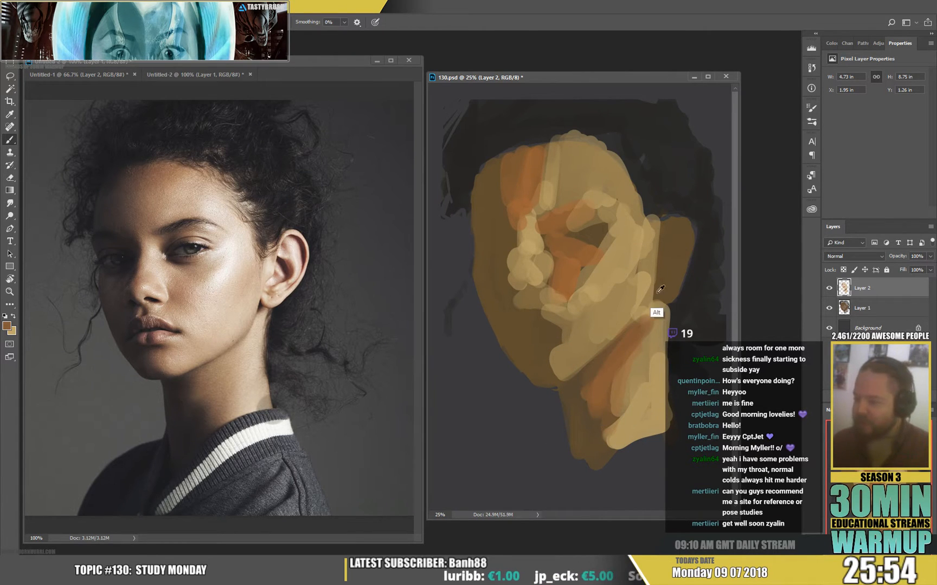
Sample the light skin tone and block in the ear's base colour from the lobe upwards.
{"action": "left_click", "coordinate": [649, 387], "text": "alt"}
{"action": "mouse_move", "coordinate": [664, 295]}
{"action": "left_mouse_down"}
{"action": "mouse_move", "coordinate": [685, 225]}
{"action": "mouse_move", "coordinate": [688, 257]}
{"action": "mouse_move", "coordinate": [666, 298]}
{"action": "left_mouse_up"}
{"action": "mouse_move", "coordinate": [667, 298]}
{"action": "left_mouse_down"}
{"action": "mouse_move", "coordinate": [671, 235]}
{"action": "mouse_move", "coordinate": [674, 274]}
{"action": "mouse_move", "coordinate": [680, 264]}
{"action": "mouse_move", "coordinate": [577, 271]}
{"action": "mouse_move", "coordinate": [671, 255]}
{"action": "left_mouse_up"}
{"action": "left_click", "coordinate": [587, 268], "text": "alt"}
Reduce the brush to 67 px and paint orange-brown tones inside the ear and on the lobe.
{"action": "right_click", "coordinate": [684, 255]}
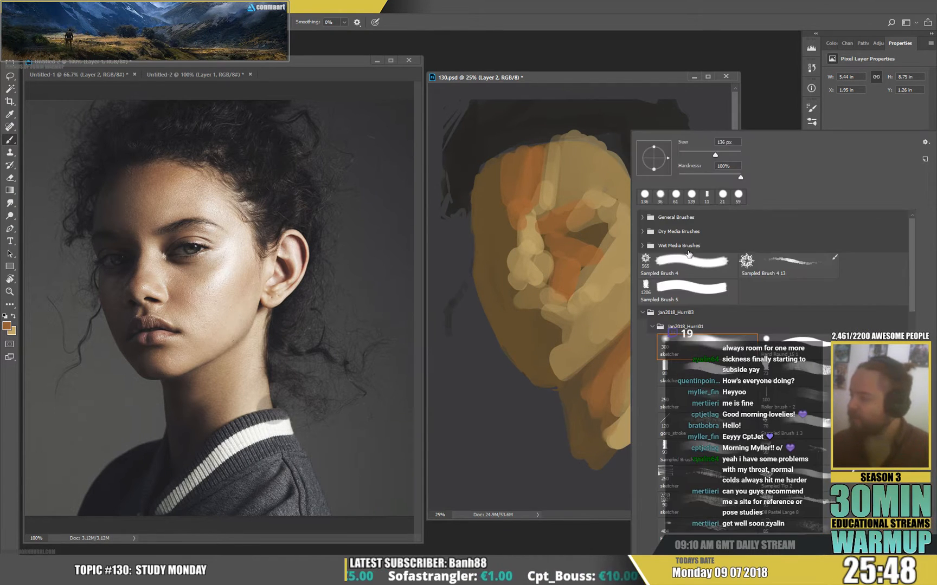
{"action": "right_click", "coordinate": [687, 247]}
{"action": "left_click", "coordinate": [700, 154]}
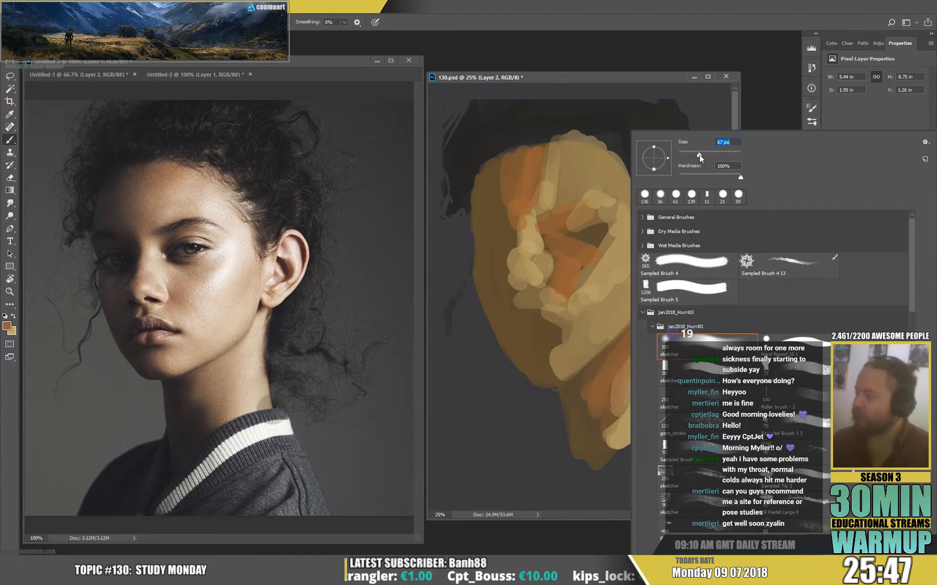
{"action": "left_click", "coordinate": [672, 83]}
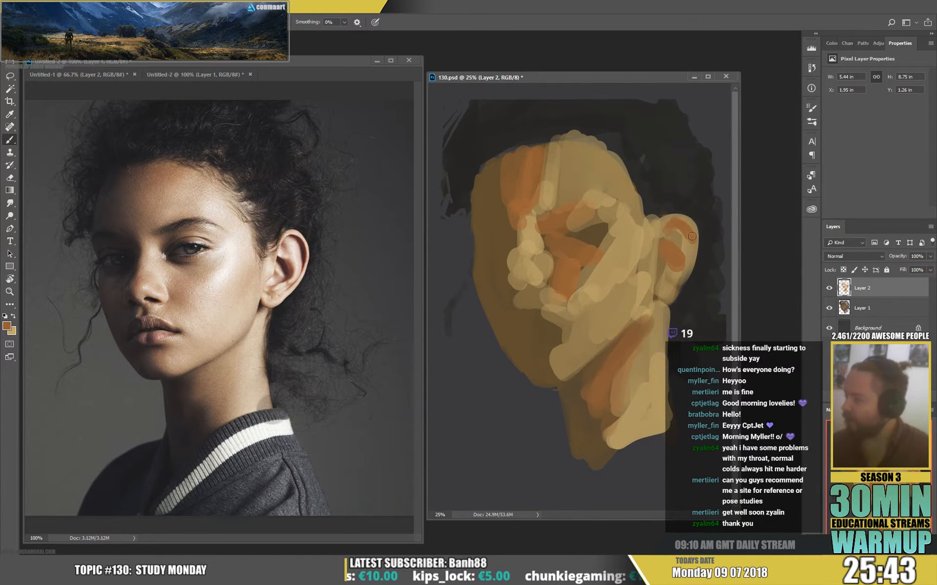
{"action": "left_click", "coordinate": [667, 282], "text": "alt"}
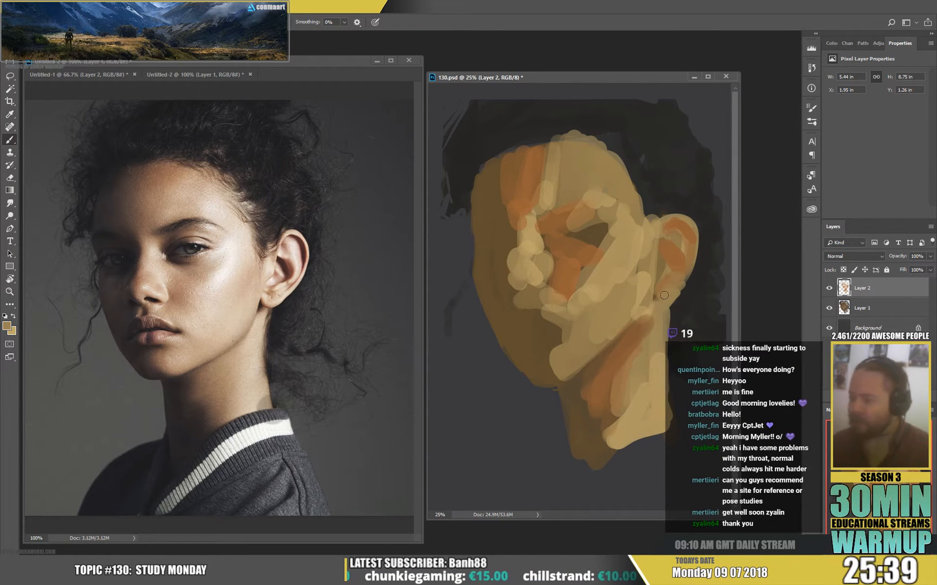
{"action": "mouse_move", "coordinate": [664, 295]}
{"action": "left_mouse_down"}
{"action": "mouse_move", "coordinate": [672, 284]}
{"action": "mouse_move", "coordinate": [664, 272]}
{"action": "mouse_move", "coordinate": [657, 294]}
{"action": "mouse_move", "coordinate": [668, 303]}
{"action": "mouse_move", "coordinate": [668, 285]}
{"action": "left_mouse_up"}
Refine the ear's lobe, inner fold and front edge with sampled orange and tan skin tones.
{"action": "left_click", "coordinate": [610, 353], "text": "alt"}
{"action": "left_click", "coordinate": [676, 262], "text": "alt"}
{"action": "left_click", "coordinate": [667, 291], "text": "alt"}
{"action": "left_click", "coordinate": [653, 381], "text": "alt"}
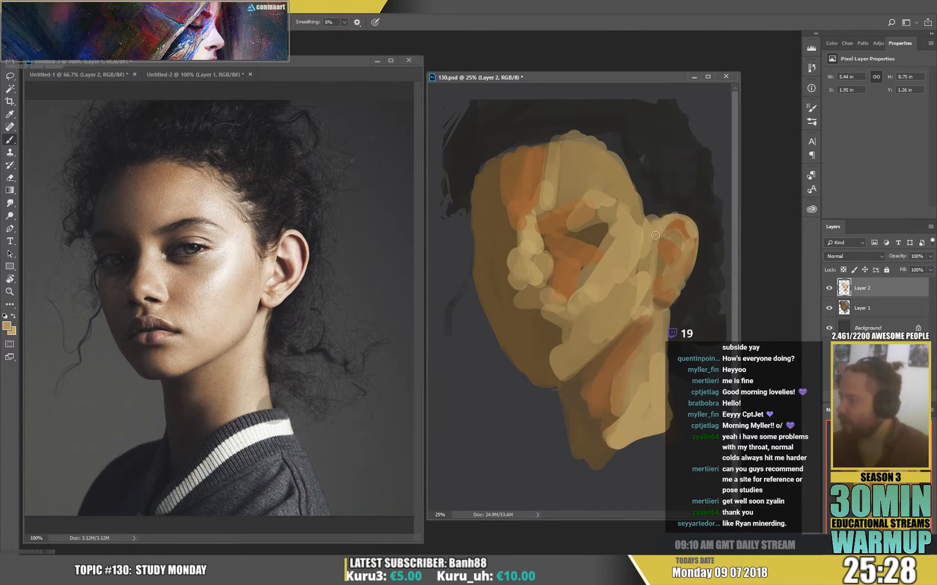
{"action": "left_click", "coordinate": [661, 234], "text": "alt"}
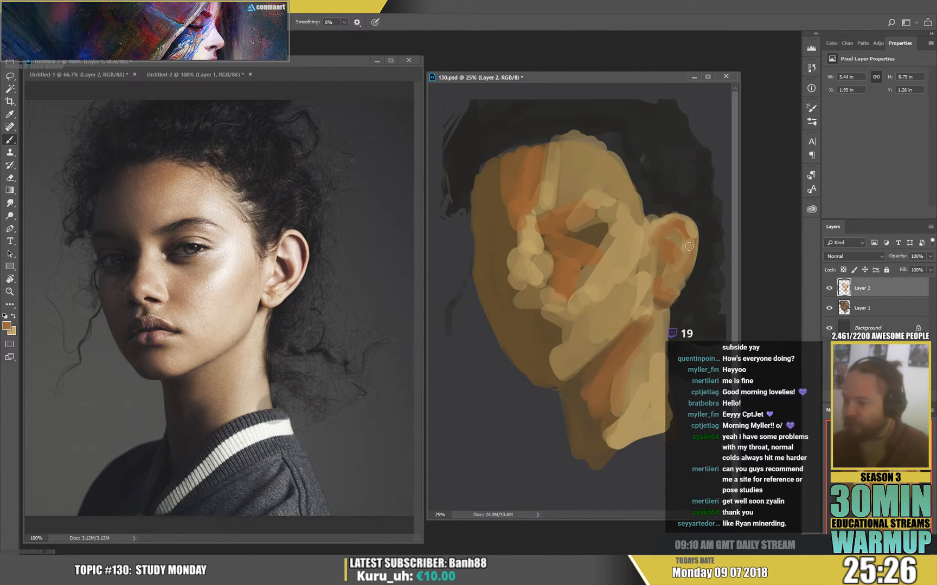
Paint the ear's hollow in dark brown and the adjoining tragus and cheek area with light tan.
{"action": "left_click", "coordinate": [600, 239], "text": "alt"}
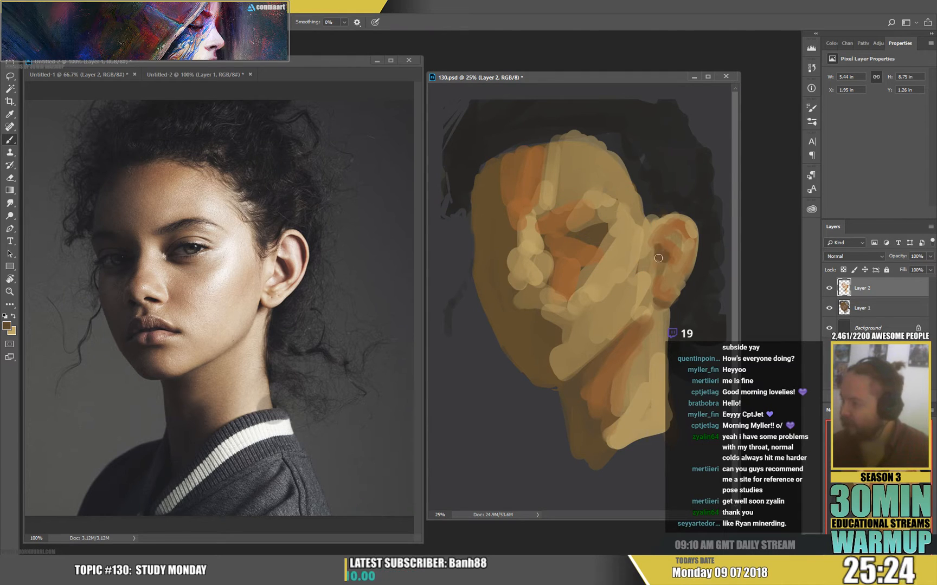
{"action": "left_click_drag", "start_coordinate": [659, 249], "coordinate": [667, 259]}
{"action": "left_click", "coordinate": [633, 254], "text": "alt"}
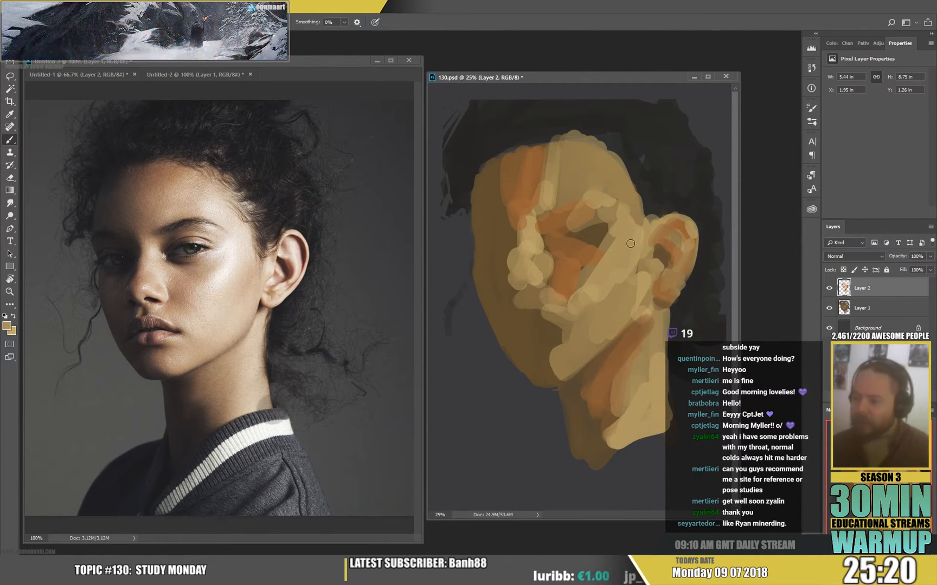
{"action": "left_click", "coordinate": [654, 278], "text": "alt"}
{"action": "left_click_drag", "start_coordinate": [638, 252], "coordinate": [620, 288]}
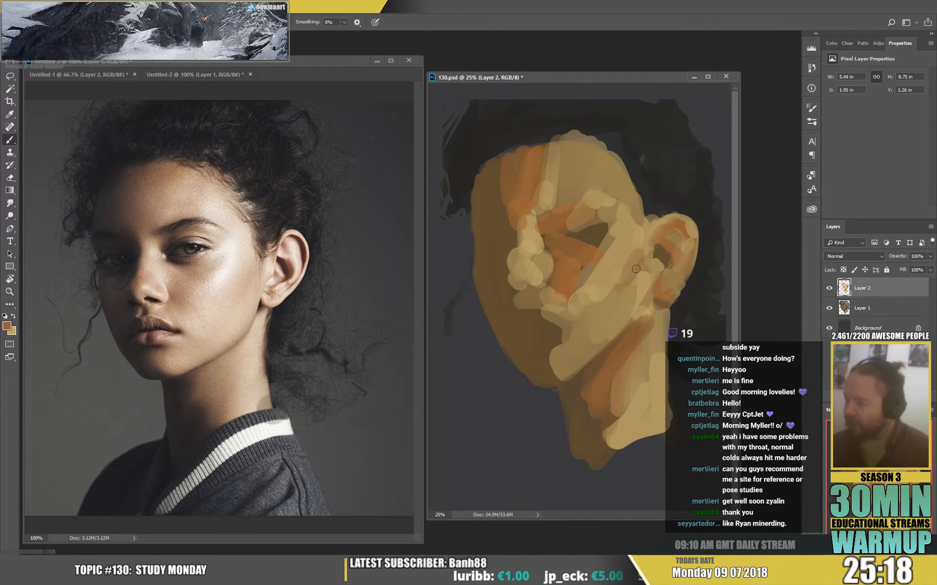
Shape the near eye and the inner end of its eyebrow with sampled dark brown strokes.
{"action": "left_click", "coordinate": [634, 271], "text": "alt"}
{"action": "mouse_move", "coordinate": [643, 227]}
{"action": "left_mouse_down"}
{"action": "mouse_move", "coordinate": [642, 254]}
{"action": "mouse_move", "coordinate": [585, 302]}
{"action": "mouse_move", "coordinate": [621, 242]}
{"action": "mouse_move", "coordinate": [596, 262]}
{"action": "mouse_move", "coordinate": [622, 231]}
{"action": "mouse_move", "coordinate": [604, 244]}
{"action": "mouse_move", "coordinate": [626, 240]}
{"action": "mouse_move", "coordinate": [601, 235]}
{"action": "mouse_move", "coordinate": [585, 214]}
{"action": "mouse_move", "coordinate": [600, 226]}
{"action": "left_mouse_up"}
{"action": "left_click", "coordinate": [594, 231], "text": "alt"}
{"action": "left_click_drag", "start_coordinate": [559, 233], "coordinate": [569, 229]}
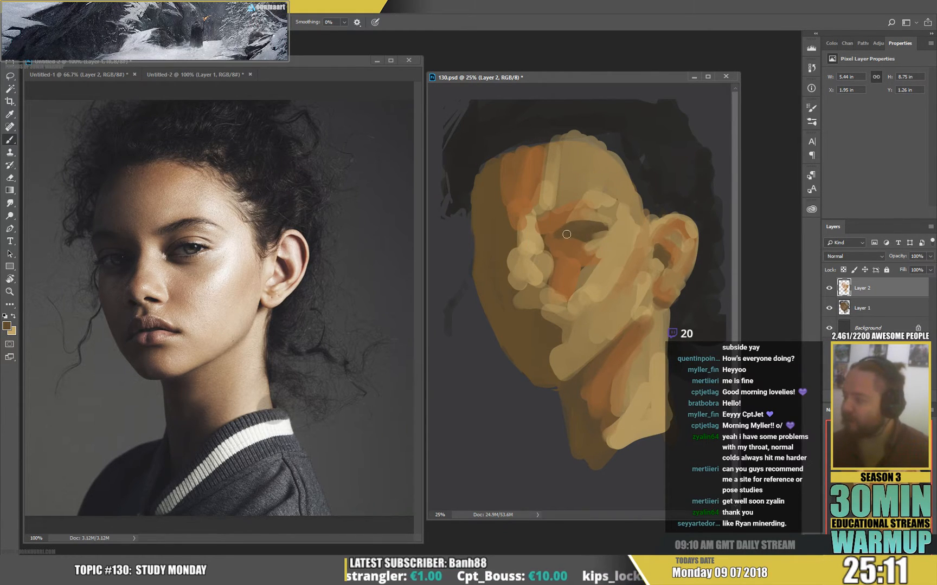
{"action": "mouse_move", "coordinate": [564, 229]}
{"action": "left_mouse_down"}
{"action": "mouse_move", "coordinate": [561, 213]}
{"action": "mouse_move", "coordinate": [546, 216]}
{"action": "mouse_move", "coordinate": [555, 213]}
{"action": "left_mouse_up"}
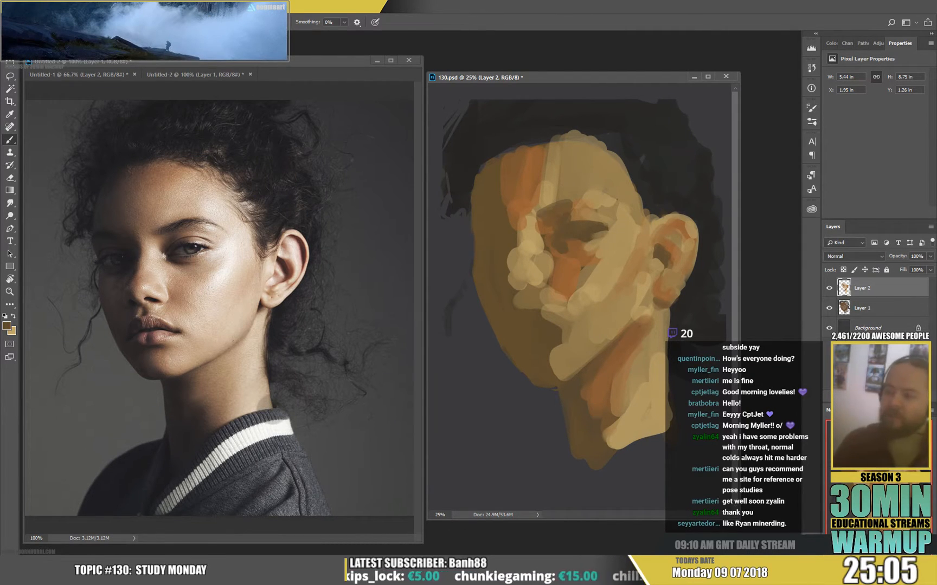
Flip both the reference photo and the 130.psd painting horizontally.
{"action": "left_click", "coordinate": [129, 59]}
{"action": "left_click", "coordinate": [61, 6]}
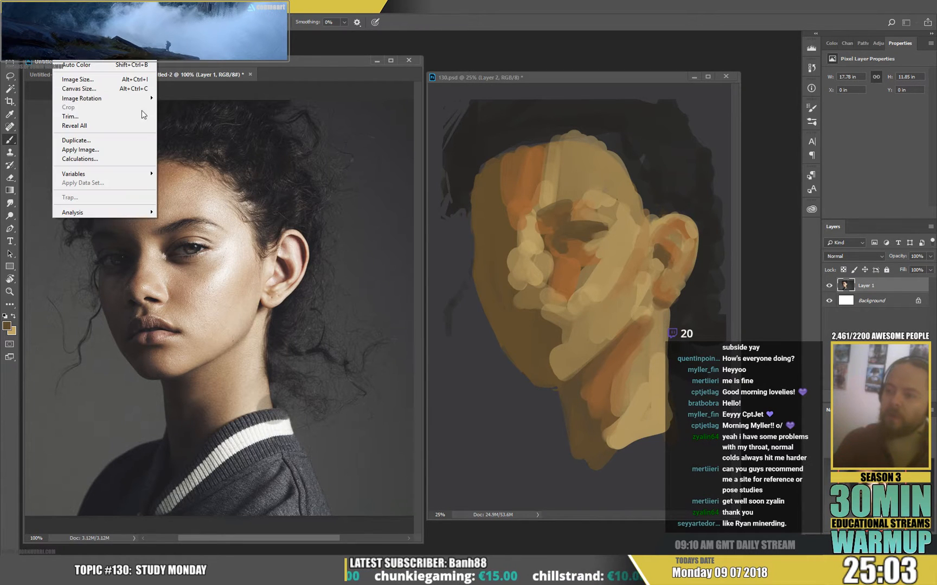
{"action": "mouse_move", "coordinate": [108, 98]}
{"action": "left_click", "coordinate": [193, 140]}
{"action": "key", "text": "ctrl+Tab"}
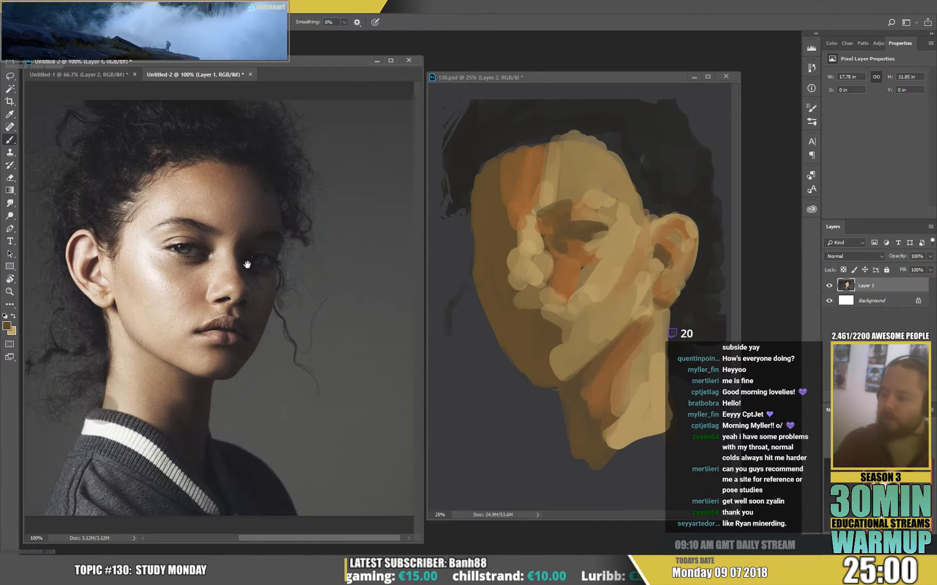
{"action": "left_click", "coordinate": [61, 7]}
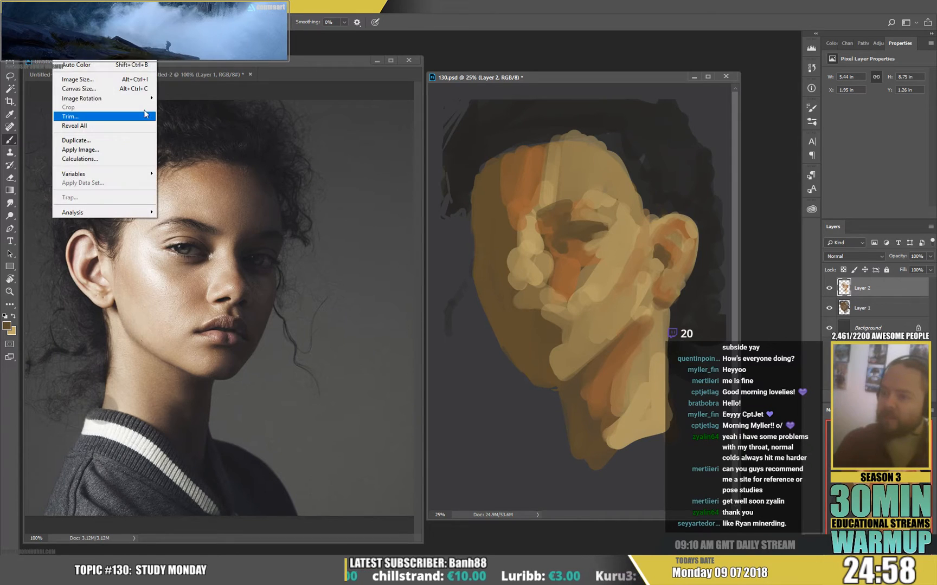
{"action": "mouse_move", "coordinate": [109, 98]}
{"action": "left_click", "coordinate": [194, 140]}
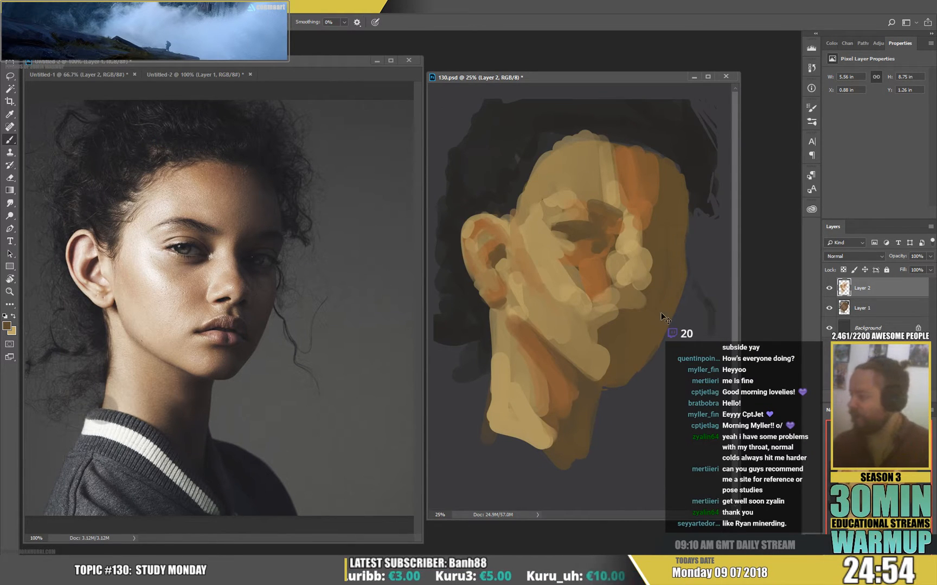
Merge Layer 2 into Layer 1 and transform the head to 7.79 × 9.95 in, lowering its top edge.
{"action": "key", "text": "ctrl+e"}
{"action": "key", "text": "ctrl+t"}
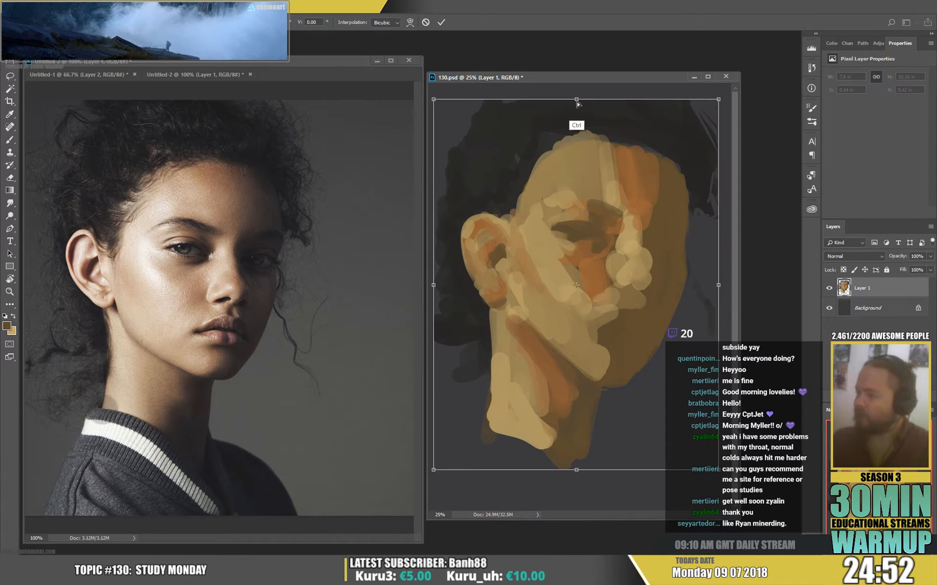
{"action": "left_click_drag", "start_coordinate": [576, 109], "coordinate": [575, 108]}
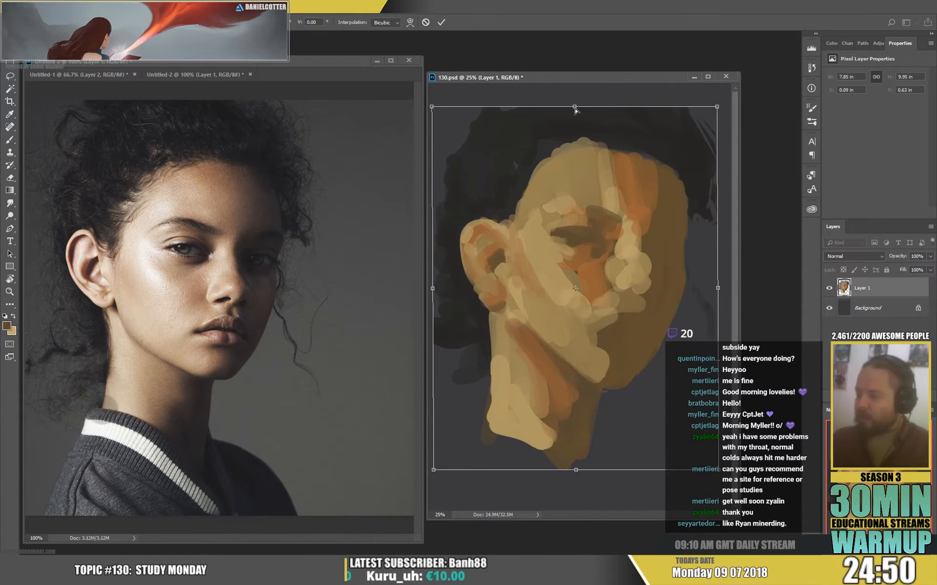
{"action": "key", "text": "Return"}
Paint the visible white of the near eye with a brush in light grey a9a9ae, toned by sampled darker colour.
{"action": "key", "text": "b"}
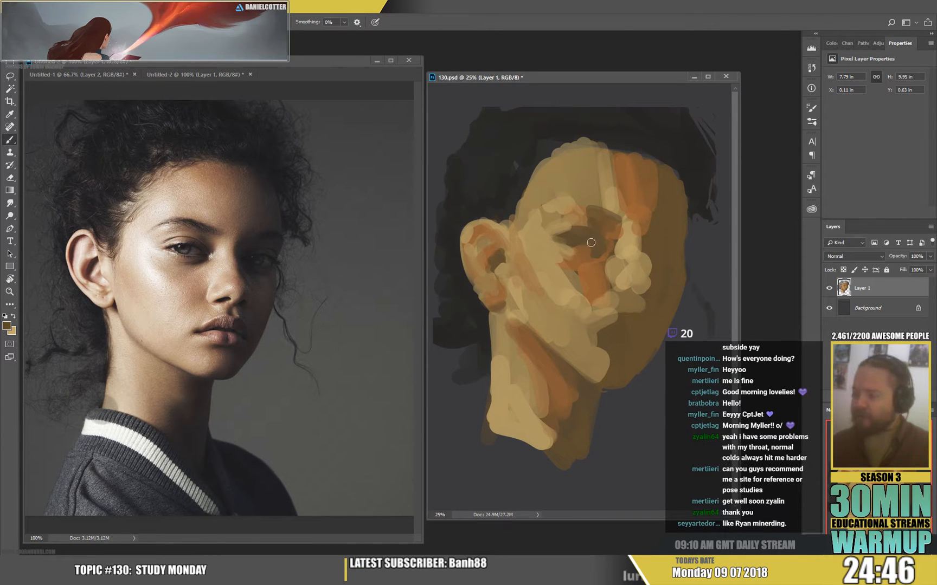
{"action": "left_click", "coordinate": [515, 166], "text": "alt"}
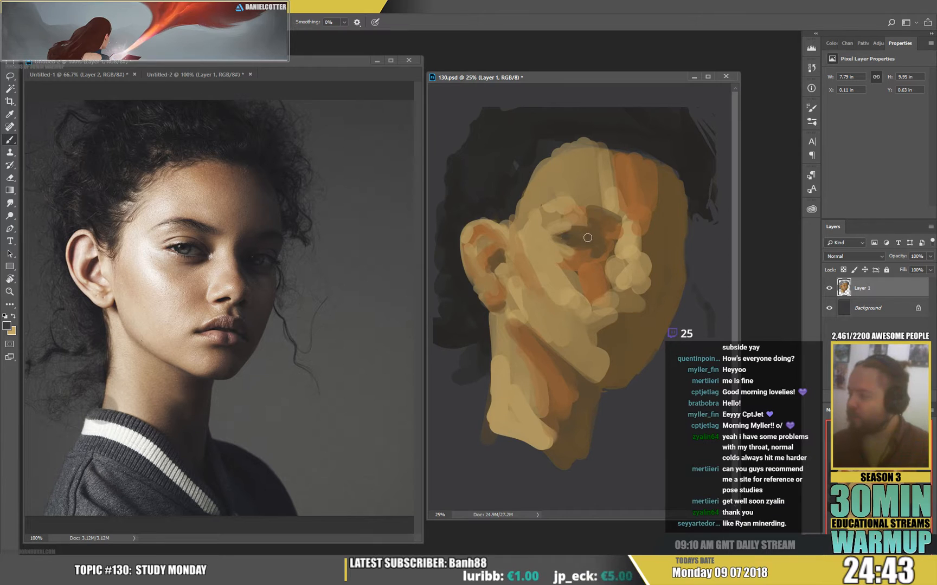
{"action": "left_click", "coordinate": [6, 326]}
{"action": "left_click", "coordinate": [186, 210]}
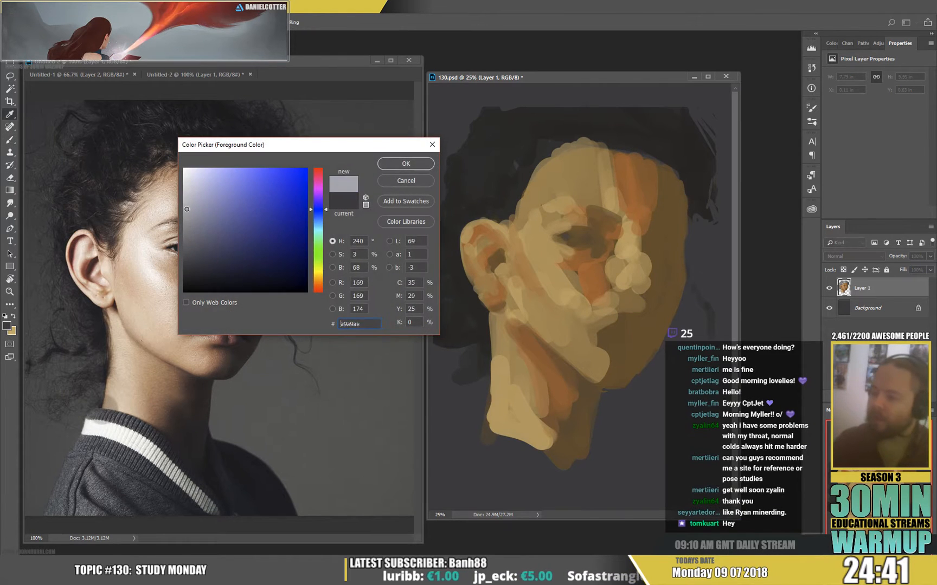
{"action": "left_click", "coordinate": [390, 165]}
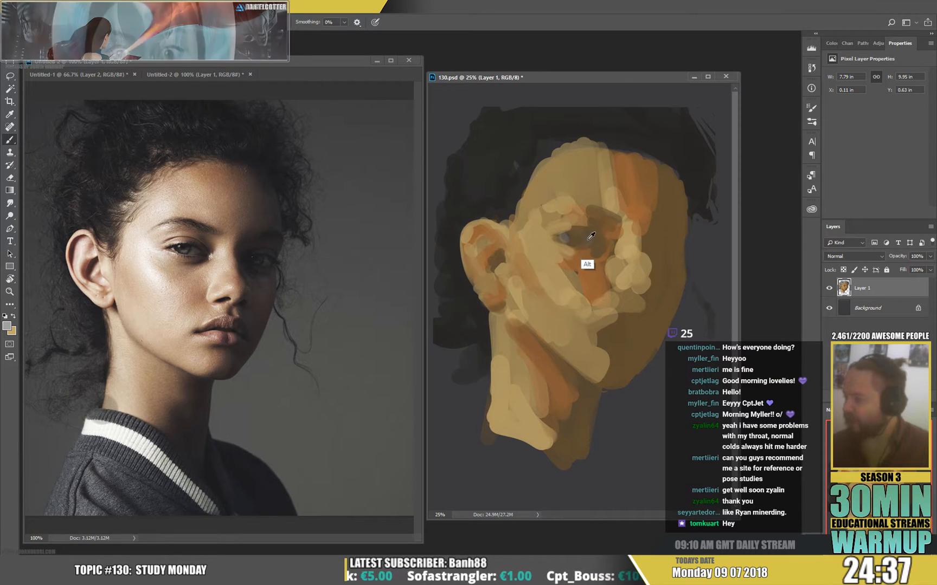
{"action": "left_click", "coordinate": [560, 266], "text": "alt"}
{"action": "mouse_move", "coordinate": [586, 241]}
{"action": "left_mouse_down"}
{"action": "mouse_move", "coordinate": [594, 241]}
{"action": "mouse_move", "coordinate": [583, 239]}
{"action": "left_mouse_up"}
{"action": "left_click", "coordinate": [585, 245], "text": "alt"}
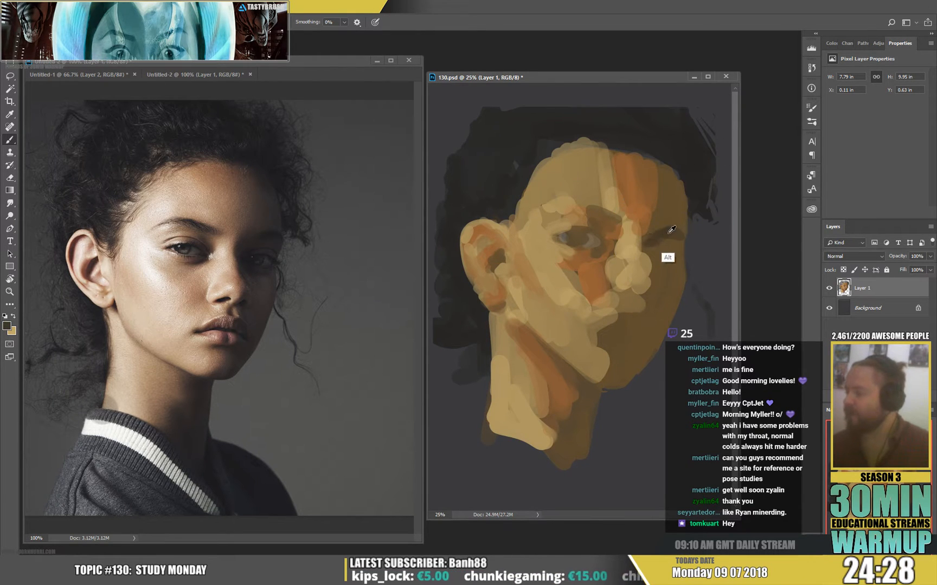
Darken the far side of the face, including the forehead edge, eye socket, nostril, lips and cheek, with sampled dark brown.
{"action": "left_click_drag", "start_coordinate": [665, 166], "coordinate": [686, 215]}
{"action": "mouse_move", "coordinate": [661, 256]}
{"action": "left_mouse_down"}
{"action": "mouse_move", "coordinate": [656, 283]}
{"action": "mouse_move", "coordinate": [648, 297]}
{"action": "mouse_move", "coordinate": [668, 264]}
{"action": "mouse_move", "coordinate": [646, 311]}
{"action": "mouse_move", "coordinate": [634, 312]}
{"action": "mouse_move", "coordinate": [652, 296]}
{"action": "mouse_move", "coordinate": [648, 315]}
{"action": "mouse_move", "coordinate": [655, 325]}
{"action": "mouse_move", "coordinate": [651, 303]}
{"action": "mouse_move", "coordinate": [666, 322]}
{"action": "mouse_move", "coordinate": [657, 345]}
{"action": "mouse_move", "coordinate": [655, 328]}
{"action": "mouse_move", "coordinate": [670, 333]}
{"action": "mouse_move", "coordinate": [650, 363]}
{"action": "mouse_move", "coordinate": [619, 353]}
{"action": "mouse_move", "coordinate": [640, 362]}
{"action": "mouse_move", "coordinate": [654, 353]}
{"action": "mouse_move", "coordinate": [630, 386]}
{"action": "left_mouse_up"}
{"action": "left_click", "coordinate": [650, 358], "text": "alt"}
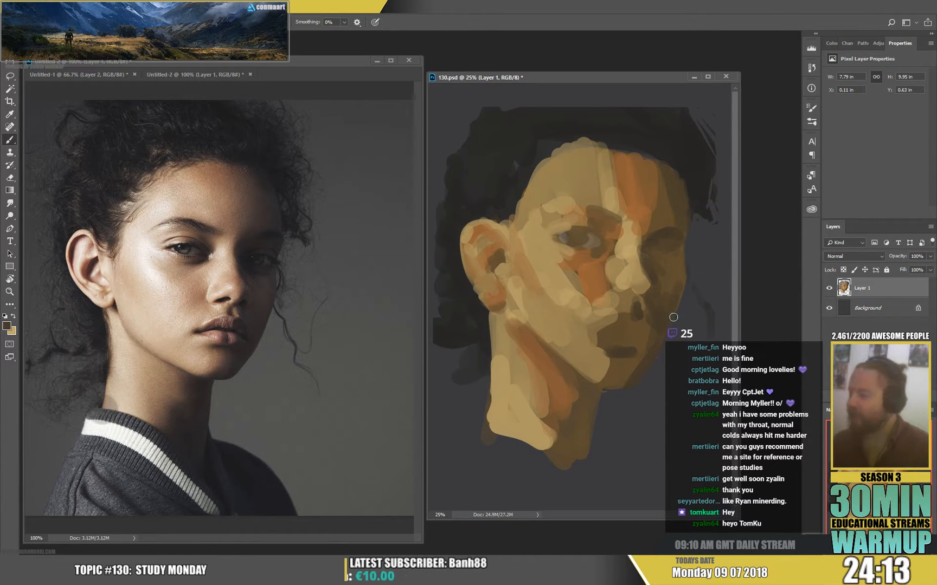
{"action": "left_click", "coordinate": [678, 288], "text": "alt"}
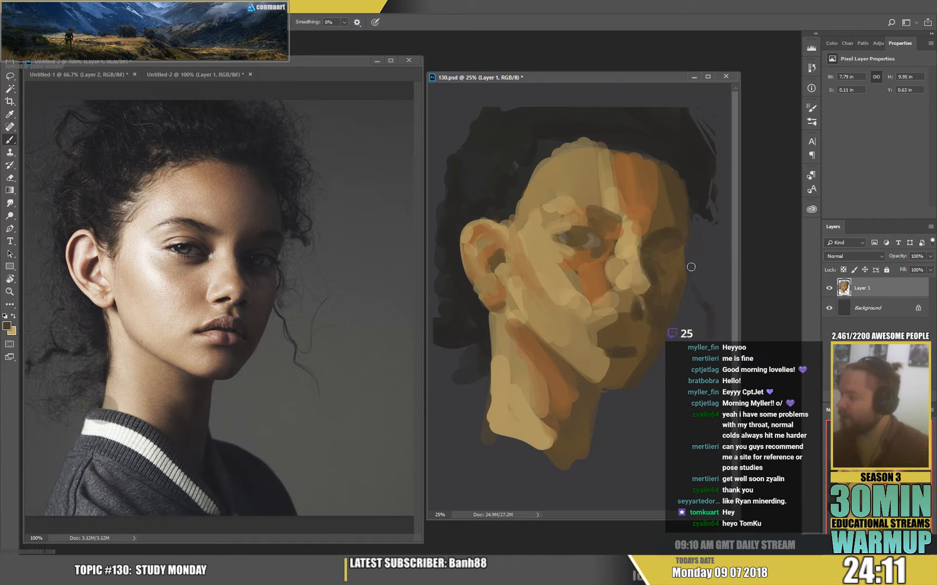
Paint lighter grey strokes on the Background layer beside the far cheek and jaw.
{"action": "left_click", "coordinate": [867, 308]}
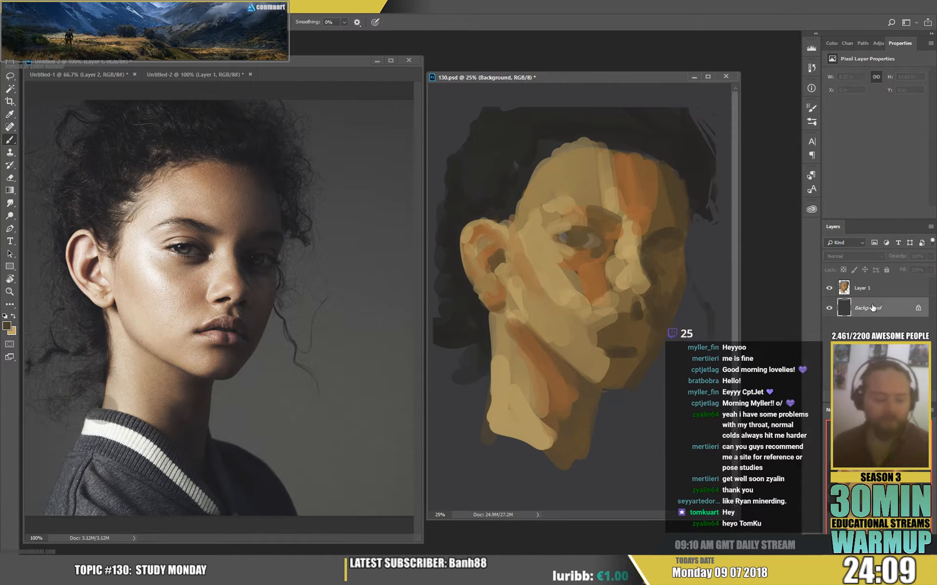
{"action": "key", "text": "ctrl+u"}
{"action": "left_click", "coordinate": [723, 141]}
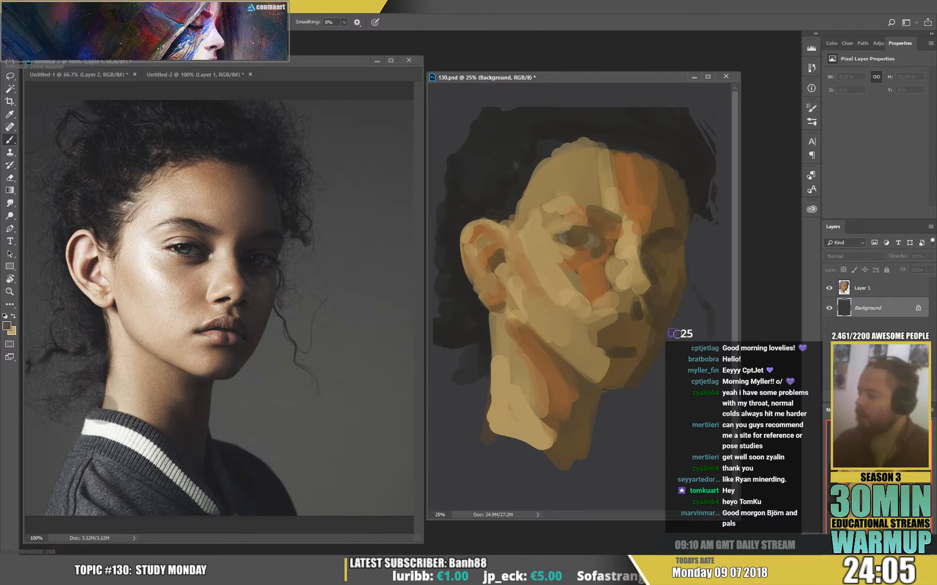
{"action": "mouse_move", "coordinate": [680, 322]}
{"action": "left_mouse_down"}
{"action": "mouse_move", "coordinate": [686, 303]}
{"action": "mouse_move", "coordinate": [641, 386]}
{"action": "mouse_move", "coordinate": [647, 422]}
{"action": "mouse_move", "coordinate": [690, 396]}
{"action": "left_mouse_up"}
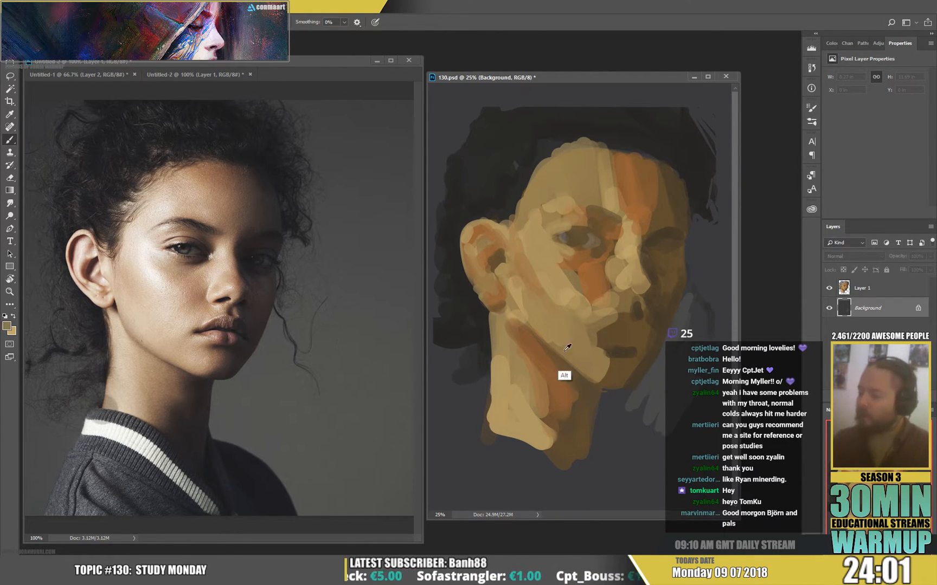
Return to Layer 1 and reshape the jawline edge from below the ear toward the chin in sampled orange-brown.
{"action": "left_click", "coordinate": [562, 376], "text": "alt"}
{"action": "left_click_drag", "start_coordinate": [562, 376], "coordinate": [553, 352]}
{"action": "left_click", "coordinate": [530, 357], "text": "alt"}
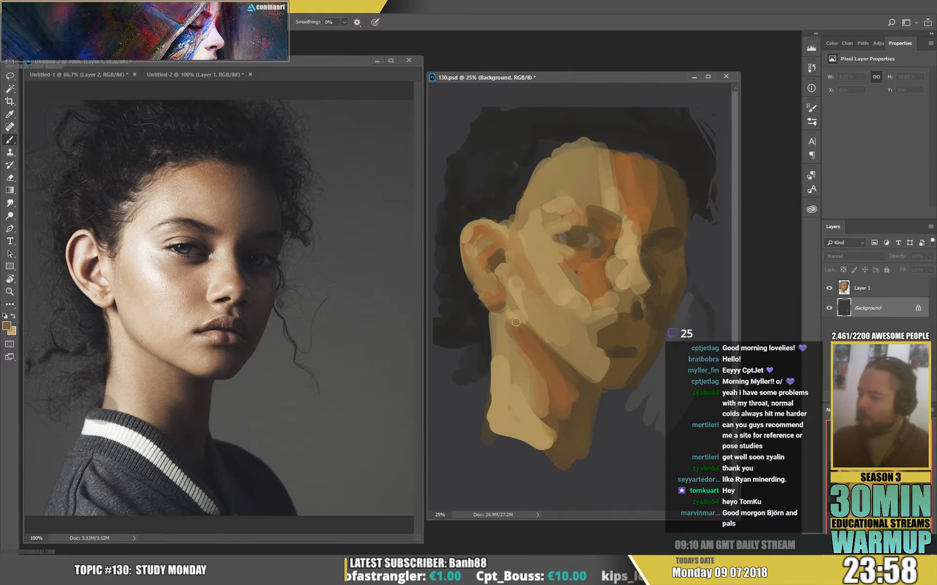
{"action": "left_click", "coordinate": [515, 319], "text": "alt"}
{"action": "key", "text": "alt+bracketright"}
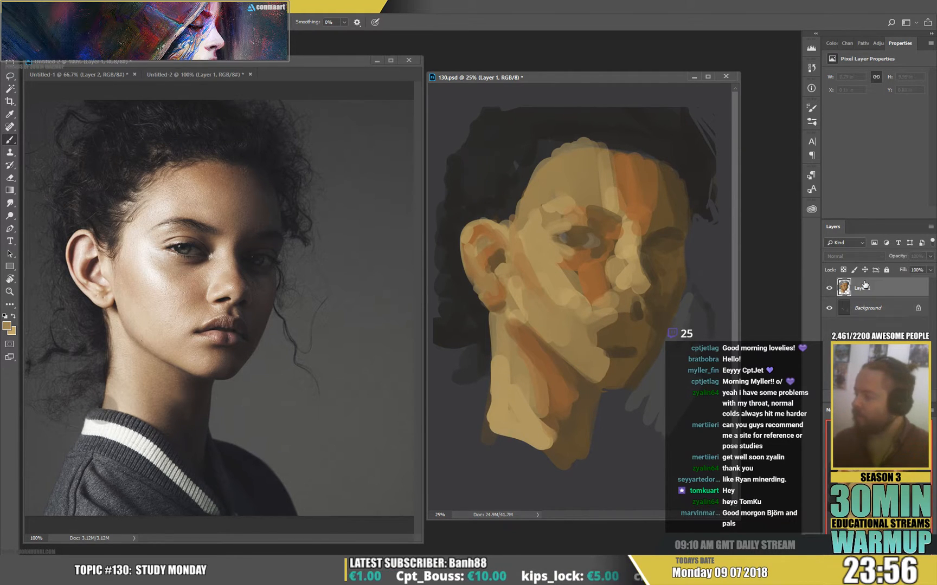
{"action": "left_click_drag", "start_coordinate": [518, 324], "coordinate": [585, 376]}
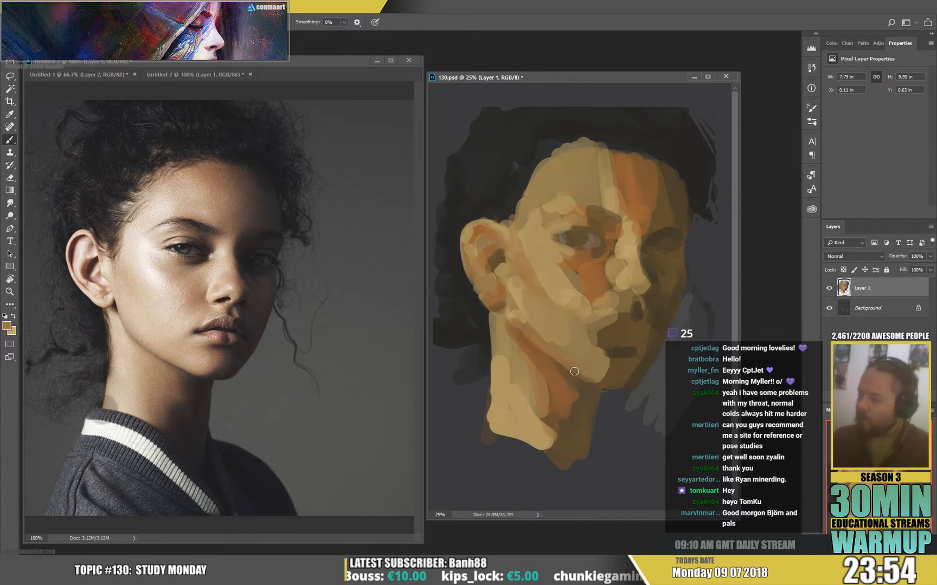
{"action": "left_click", "coordinate": [566, 357], "text": "alt"}
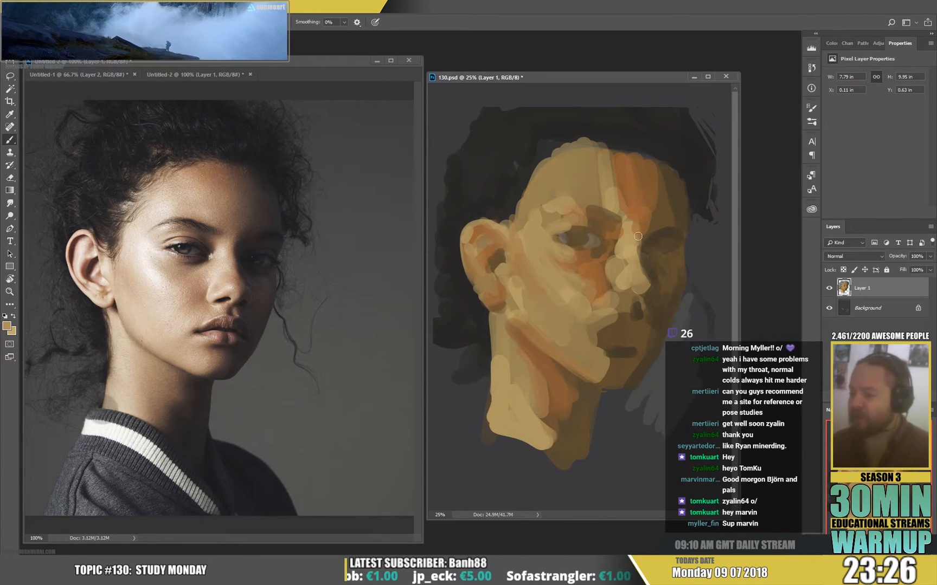
Blend the area under the near eye with sampled tan and orange strokes.
{"action": "left_click", "coordinate": [571, 257], "text": "alt"}
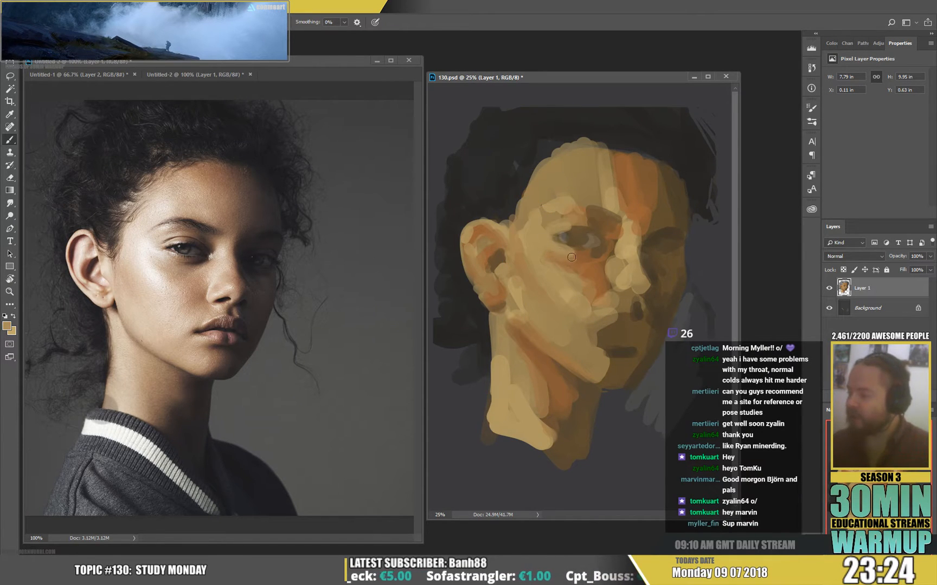
{"action": "left_click_drag", "start_coordinate": [582, 254], "coordinate": [588, 259]}
{"action": "left_click", "coordinate": [590, 264], "text": "alt"}
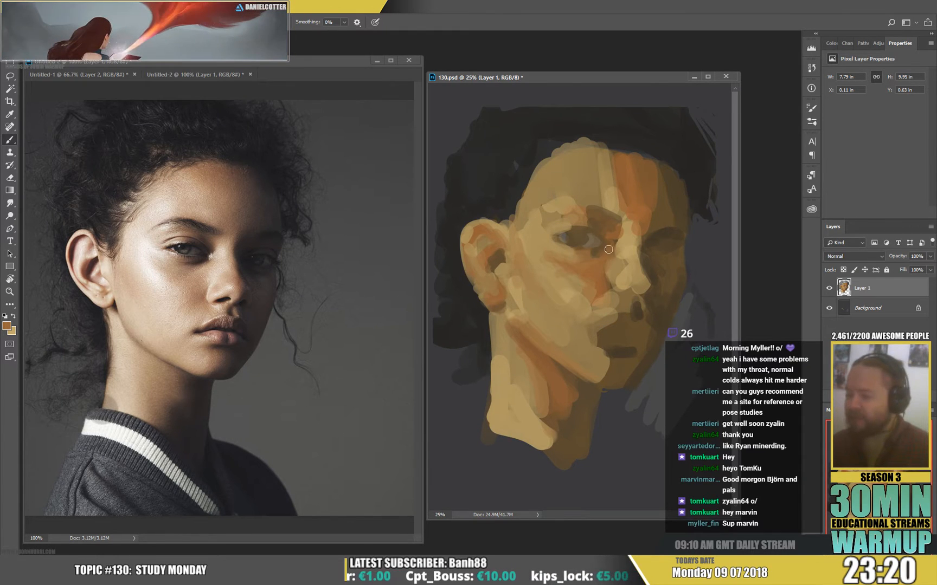
Refine the near eye's lids and inner corner in sampled browns with a smaller brush.
{"action": "right_click", "coordinate": [659, 270]}
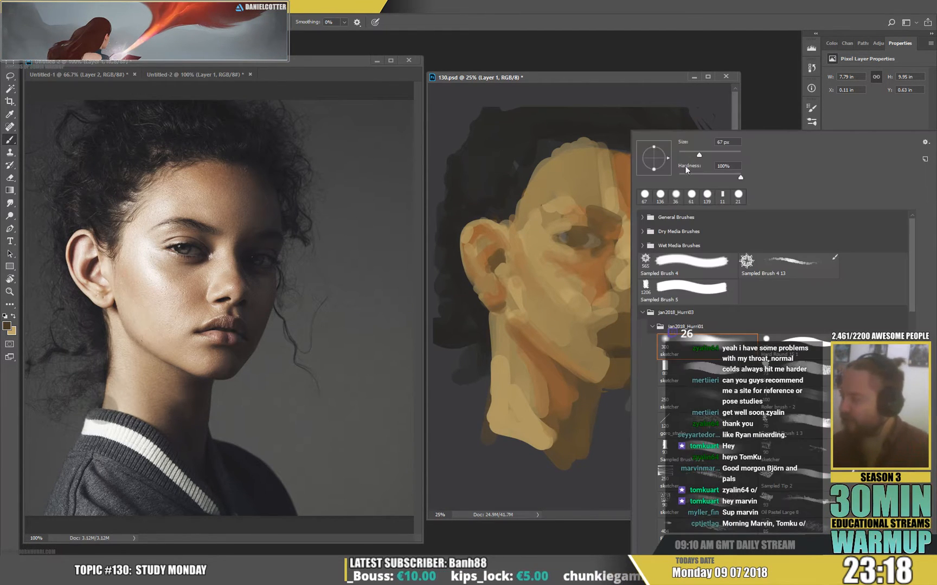
{"action": "left_click", "coordinate": [590, 243]}
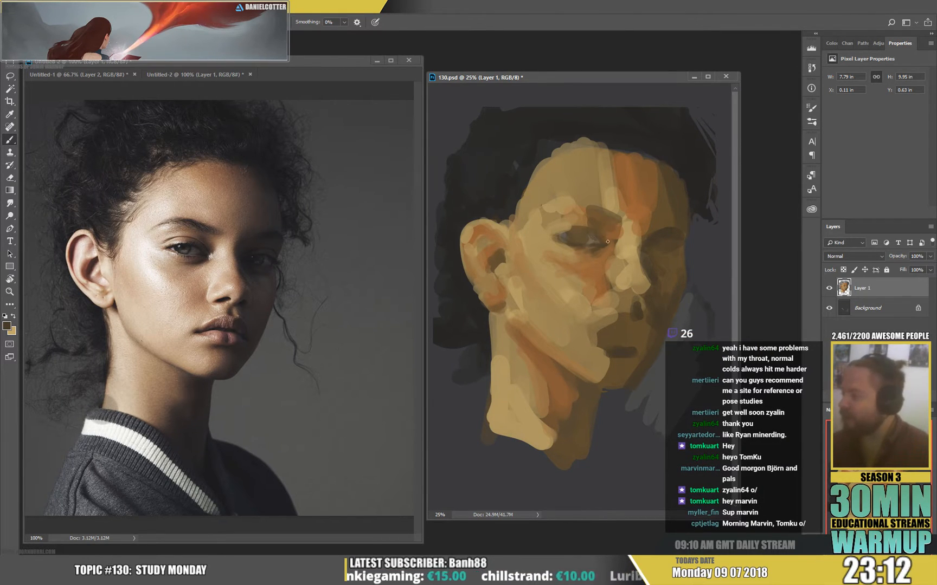
{"action": "left_click", "coordinate": [565, 221], "text": "alt"}
{"action": "left_click", "coordinate": [576, 237], "text": "alt"}
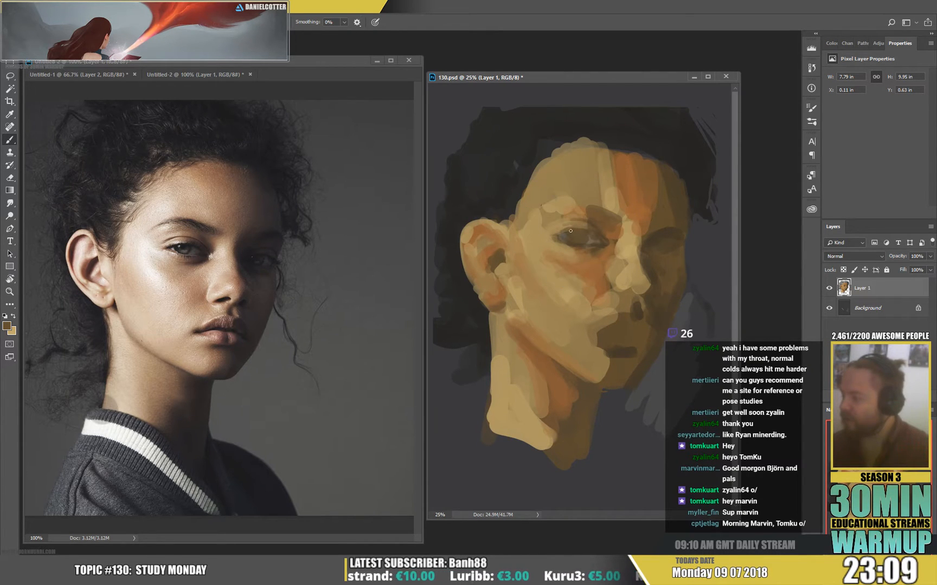
{"action": "left_click", "coordinate": [600, 239], "text": "alt"}
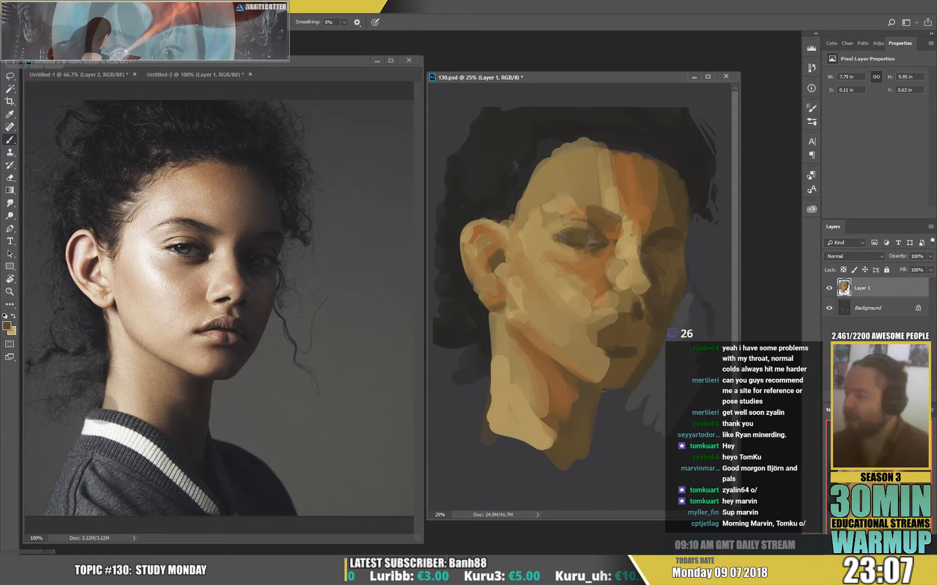
Define the near eye's iris, upper lash line and outer corner with near-black sampled from the hair.
{"action": "left_click", "coordinate": [675, 162], "text": "alt"}
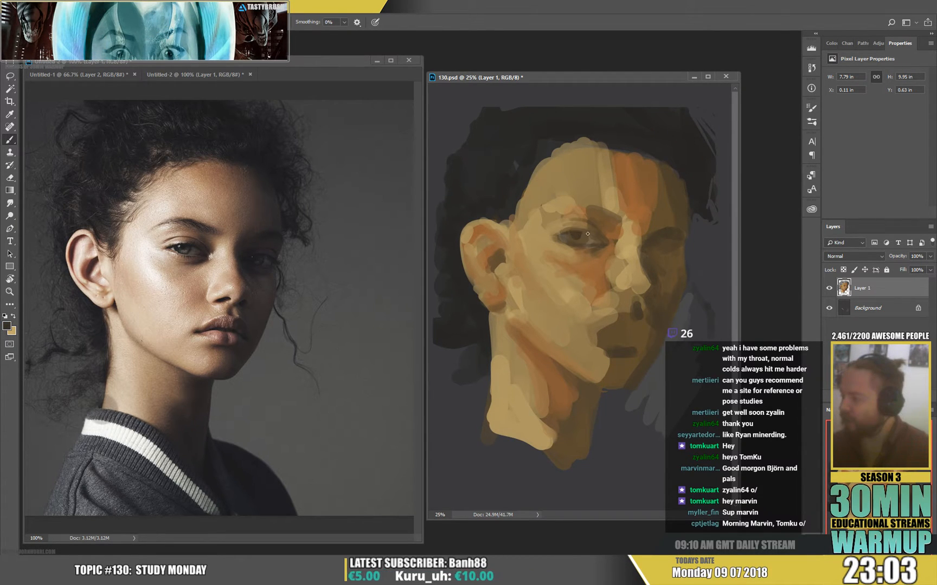
{"action": "left_click_drag", "start_coordinate": [560, 234], "coordinate": [588, 233]}
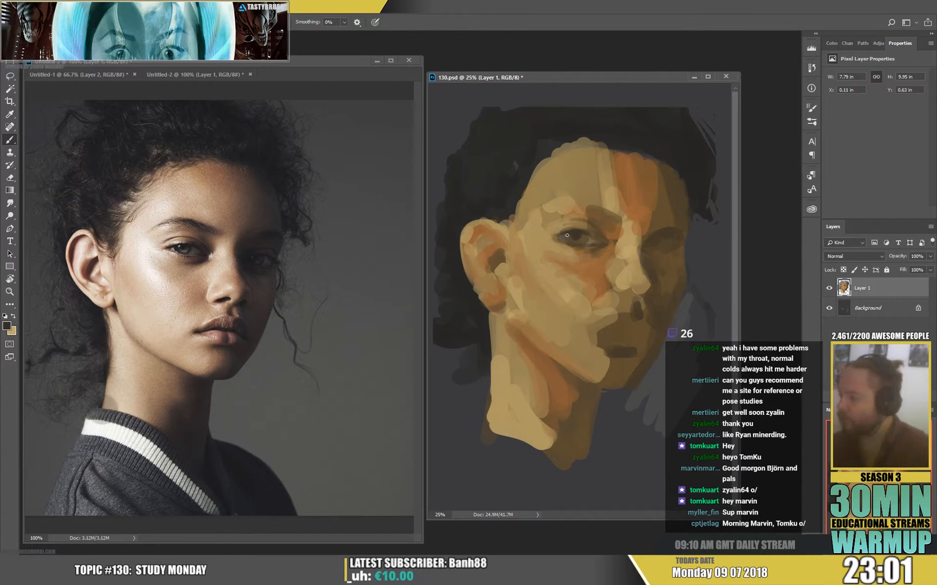
{"action": "left_click", "coordinate": [570, 281], "text": "alt"}
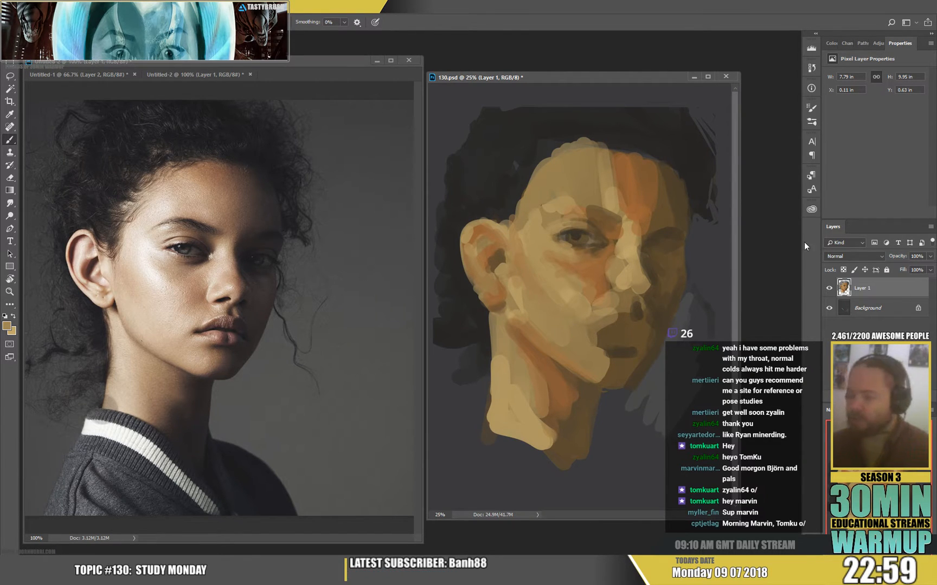
{"action": "left_click", "coordinate": [574, 236], "text": "alt"}
{"action": "left_click_drag", "start_coordinate": [549, 235], "coordinate": [560, 233]}
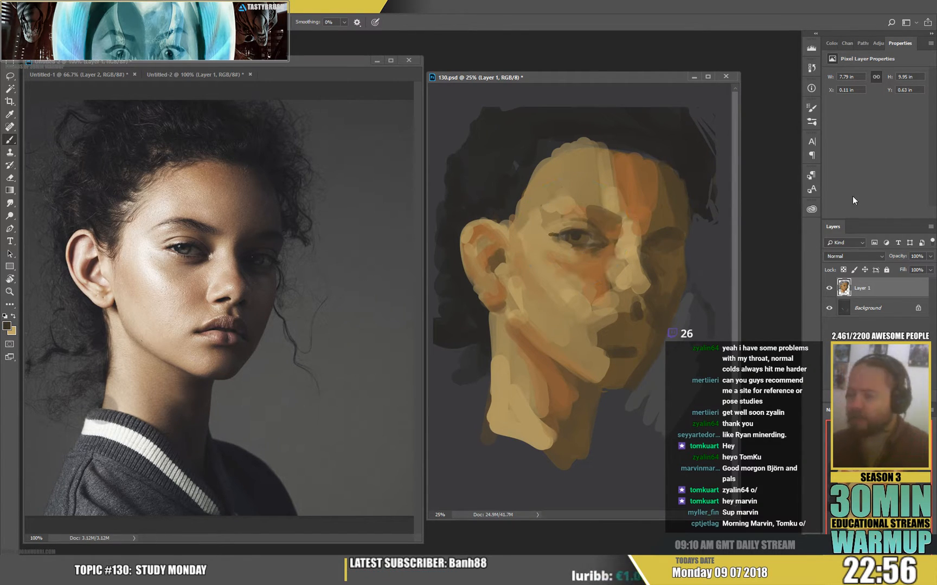
Shape the near eyebrow with sampled forehead tan and brown strokes.
{"action": "left_click", "coordinate": [595, 204], "text": "alt"}
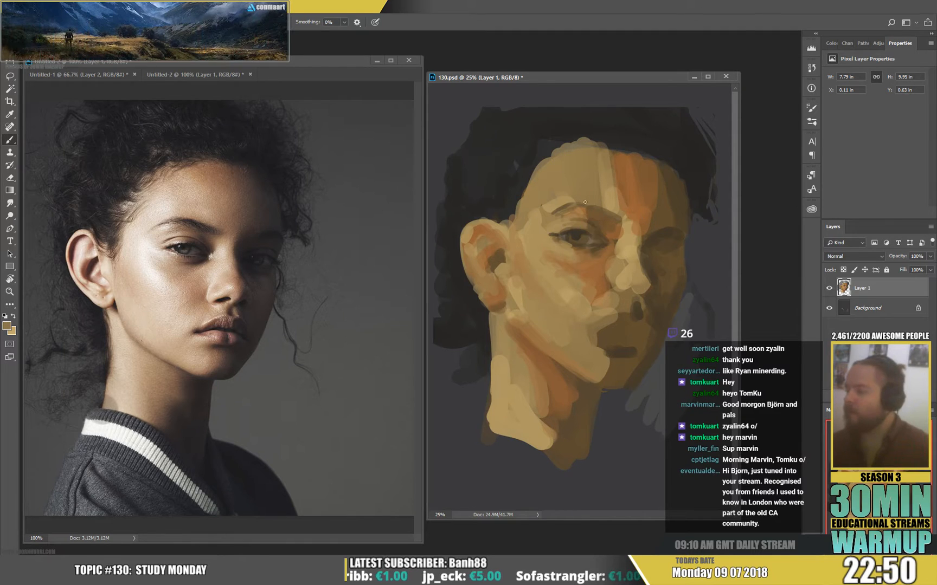
{"action": "left_click", "coordinate": [596, 214], "text": "alt"}
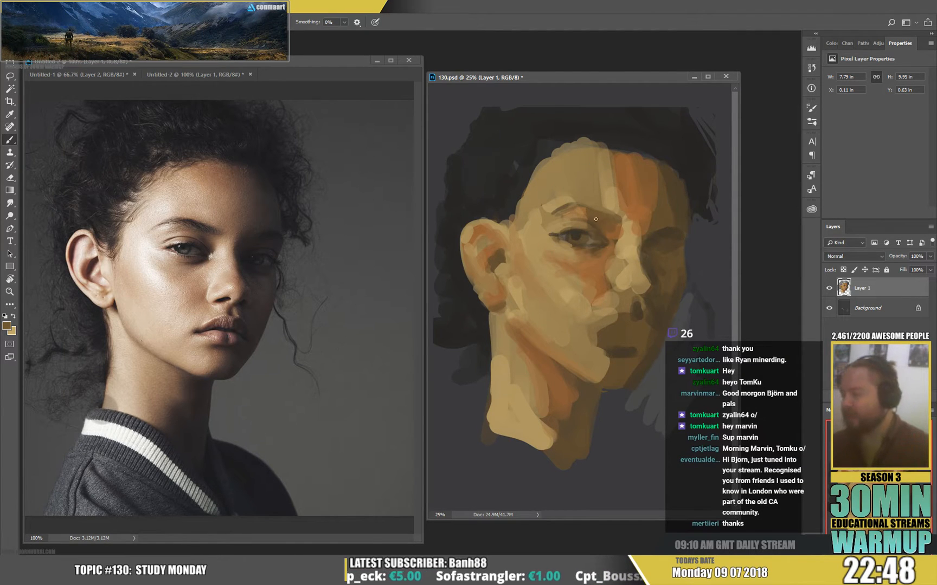
{"action": "right_click", "coordinate": [592, 196]}
{"action": "left_click", "coordinate": [565, 198]}
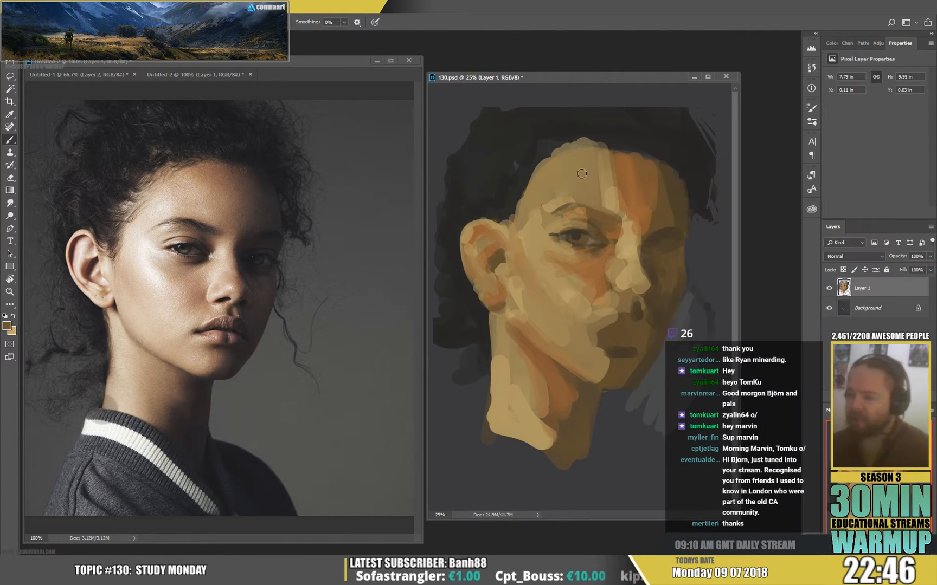
Set the foreground colour to a light peach and add a new layer above Layer 1.
{"action": "left_click", "coordinate": [7, 326]}
{"action": "left_click_drag", "start_coordinate": [208, 195], "coordinate": [225, 176]}
{"action": "left_click", "coordinate": [398, 161]}
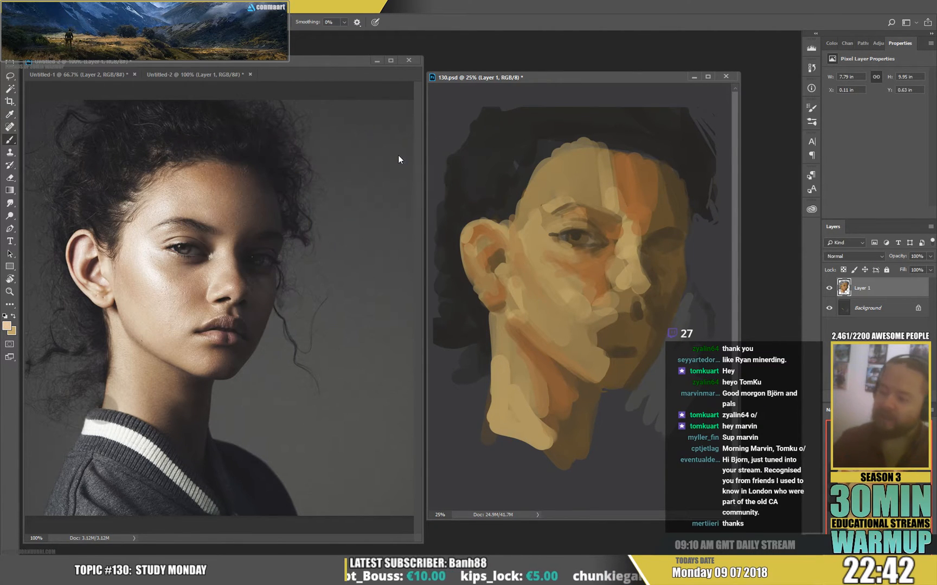
{"action": "key", "text": "ctrl+alt+shift+n"}
{"action": "key", "text": "ctrl+alt+shift+m"}
{"action": "key", "text": "Escape"}
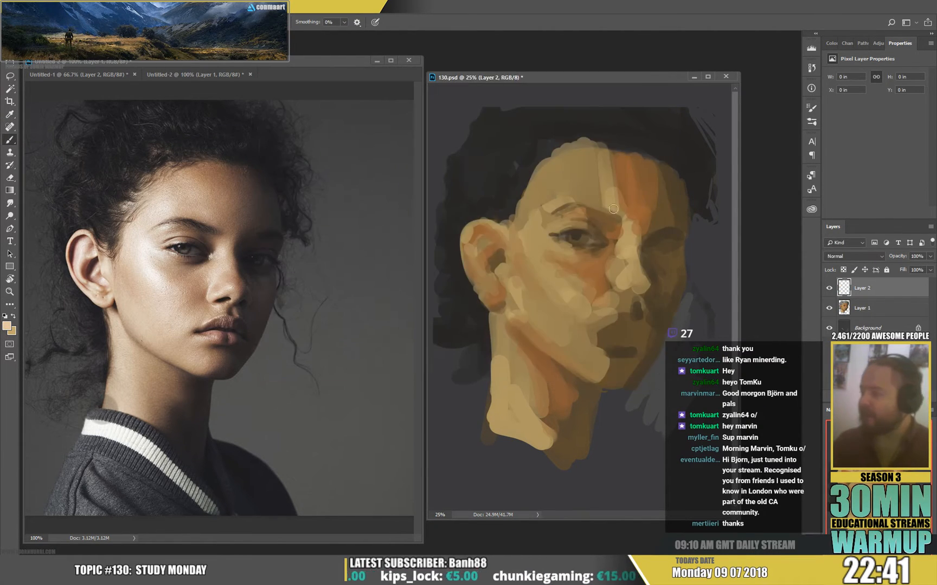
Try painting a light peach highlight on the near side of the forehead on another new layer.
{"action": "key", "text": "ctrl+alt+shift+n"}
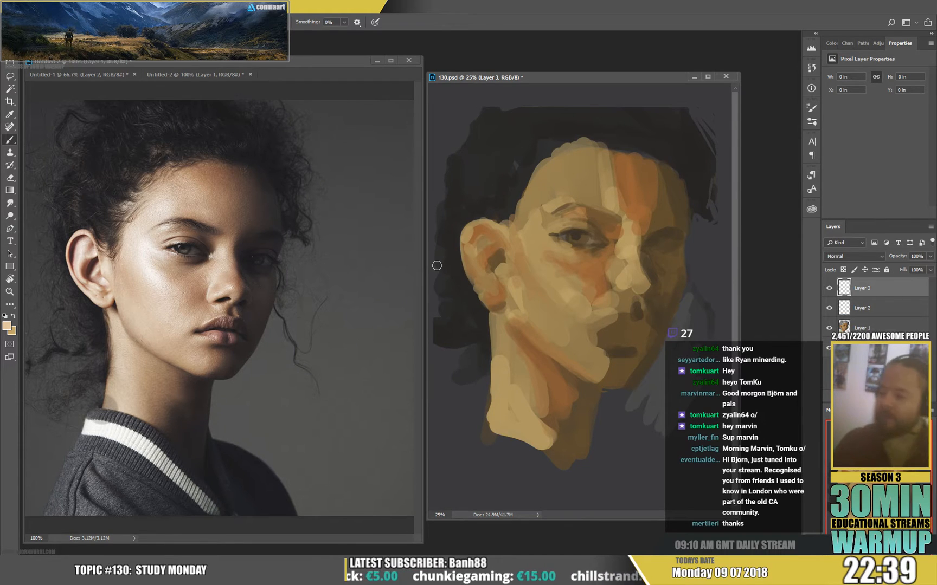
{"action": "left_click", "coordinate": [574, 178]}
{"action": "mouse_move", "coordinate": [557, 185]}
{"action": "left_mouse_down"}
{"action": "mouse_move", "coordinate": [544, 210]}
{"action": "mouse_move", "coordinate": [545, 187]}
{"action": "left_mouse_up"}
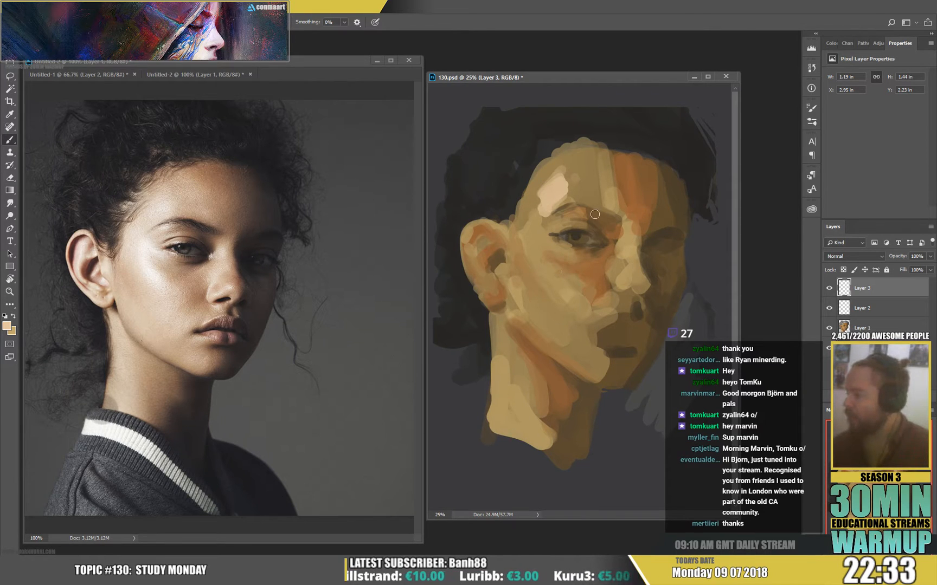
Add a Color Dodge layer and brush a soft peach glow over the lit forehead, cheek and nose with a large soft brush.
{"action": "key", "text": "ctrl+shift+alt+n"}
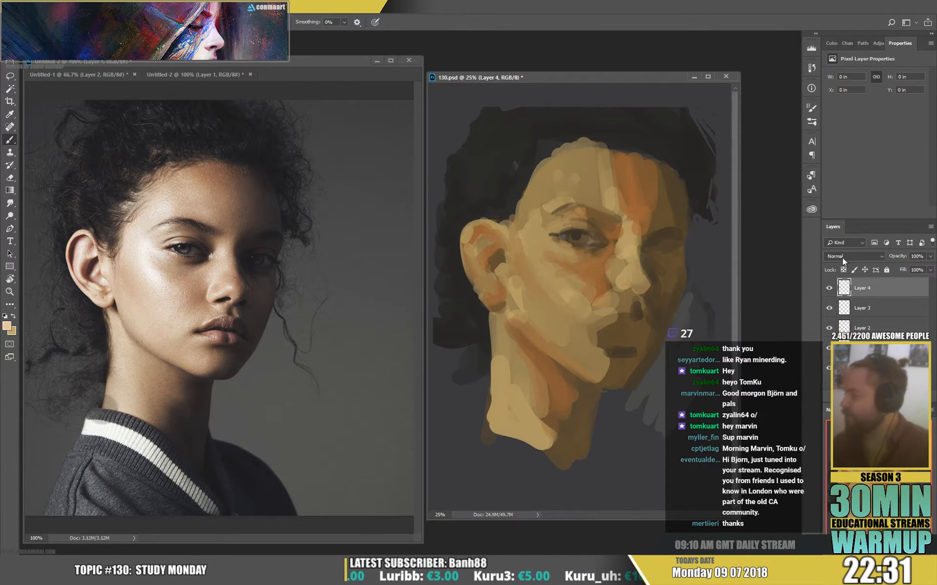
{"action": "left_click", "coordinate": [854, 256]}
{"action": "left_click", "coordinate": [846, 346]}
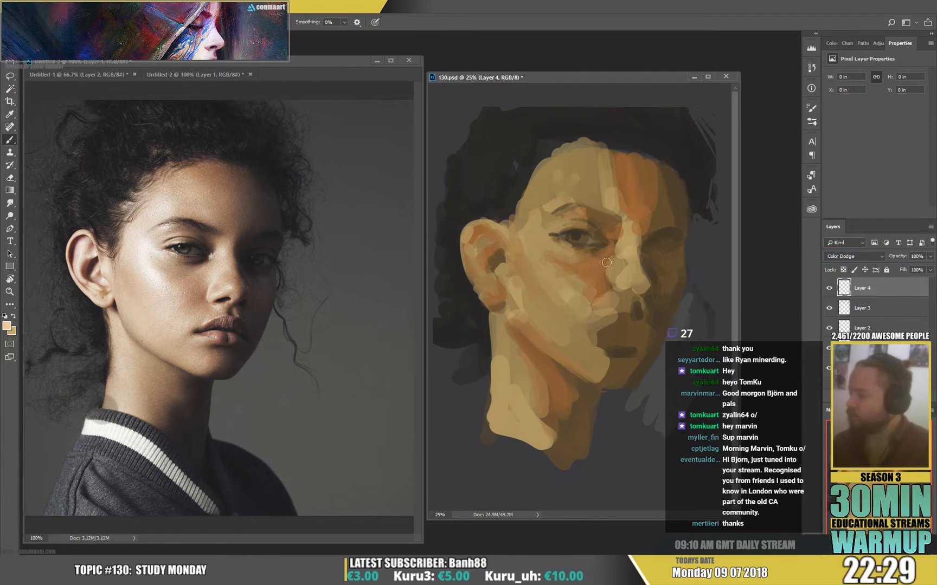
{"action": "right_click", "coordinate": [606, 263]}
{"action": "mouse_move", "coordinate": [567, 159]}
{"action": "left_mouse_down"}
{"action": "mouse_move", "coordinate": [527, 247]}
{"action": "mouse_move", "coordinate": [532, 228]}
{"action": "mouse_move", "coordinate": [551, 279]}
{"action": "mouse_move", "coordinate": [525, 234]}
{"action": "mouse_move", "coordinate": [581, 307]}
{"action": "mouse_move", "coordinate": [543, 267]}
{"action": "mouse_move", "coordinate": [583, 340]}
{"action": "mouse_move", "coordinate": [580, 316]}
{"action": "mouse_move", "coordinate": [593, 344]}
{"action": "mouse_move", "coordinate": [643, 277]}
{"action": "left_mouse_up"}
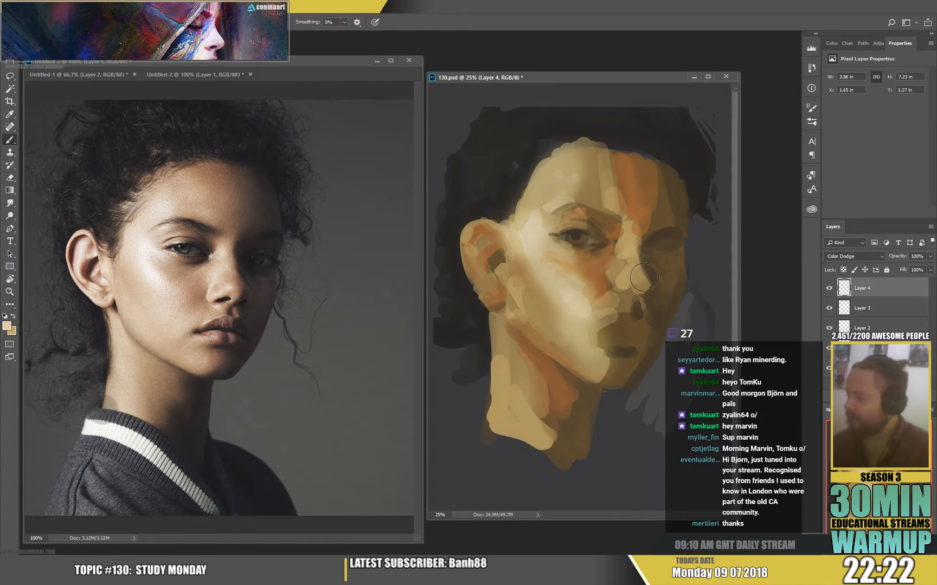
Set the brush size to 50 px and paint Color Dodge highlights on the nose and the upper rim of the ear.
{"action": "right_click", "coordinate": [644, 281]}
{"action": "left_click_drag", "start_coordinate": [736, 155], "coordinate": [693, 156]}
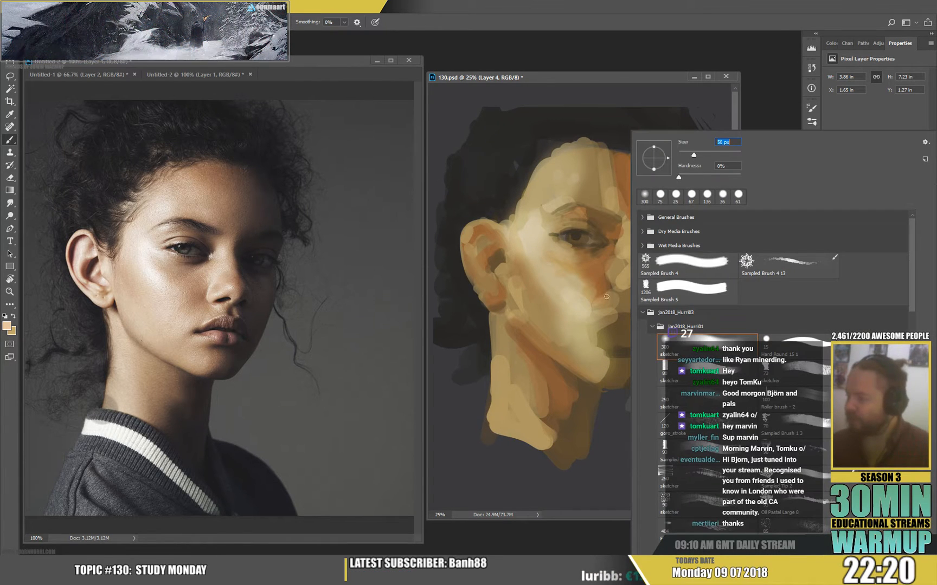
{"action": "left_click", "coordinate": [618, 292]}
{"action": "mouse_move", "coordinate": [618, 292]}
{"action": "left_mouse_down"}
{"action": "mouse_move", "coordinate": [612, 274]}
{"action": "mouse_move", "coordinate": [644, 256]}
{"action": "mouse_move", "coordinate": [629, 258]}
{"action": "mouse_move", "coordinate": [627, 281]}
{"action": "mouse_move", "coordinate": [627, 197]}
{"action": "mouse_move", "coordinate": [623, 249]}
{"action": "left_mouse_up"}
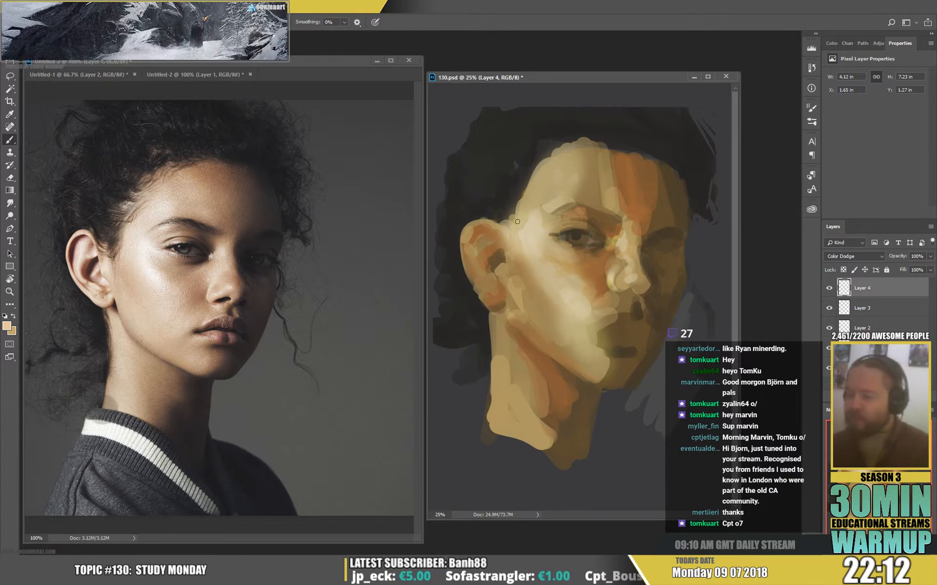
{"action": "mouse_move", "coordinate": [488, 216]}
{"action": "left_mouse_down"}
{"action": "mouse_move", "coordinate": [461, 251]}
{"action": "mouse_move", "coordinate": [491, 222]}
{"action": "mouse_move", "coordinate": [458, 266]}
{"action": "mouse_move", "coordinate": [468, 249]}
{"action": "mouse_move", "coordinate": [484, 276]}
{"action": "mouse_move", "coordinate": [480, 234]}
{"action": "left_mouse_up"}
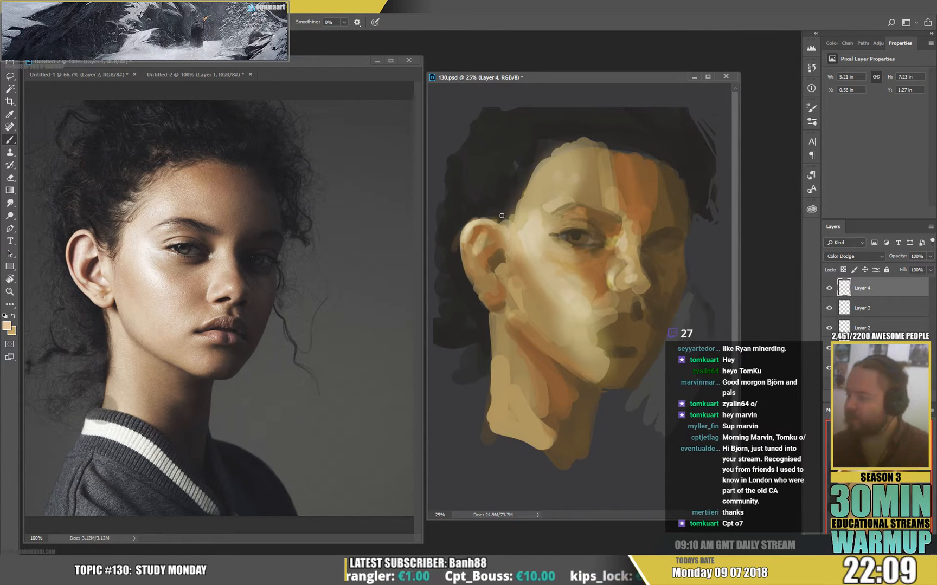
Enlarge the soft brush to 139 px and brighten the lit side of the forehead on the Color Dodge layer.
{"action": "right_click", "coordinate": [606, 128]}
{"action": "left_click_drag", "start_coordinate": [685, 156], "coordinate": [694, 155]}
{"action": "left_click", "coordinate": [589, 183]}
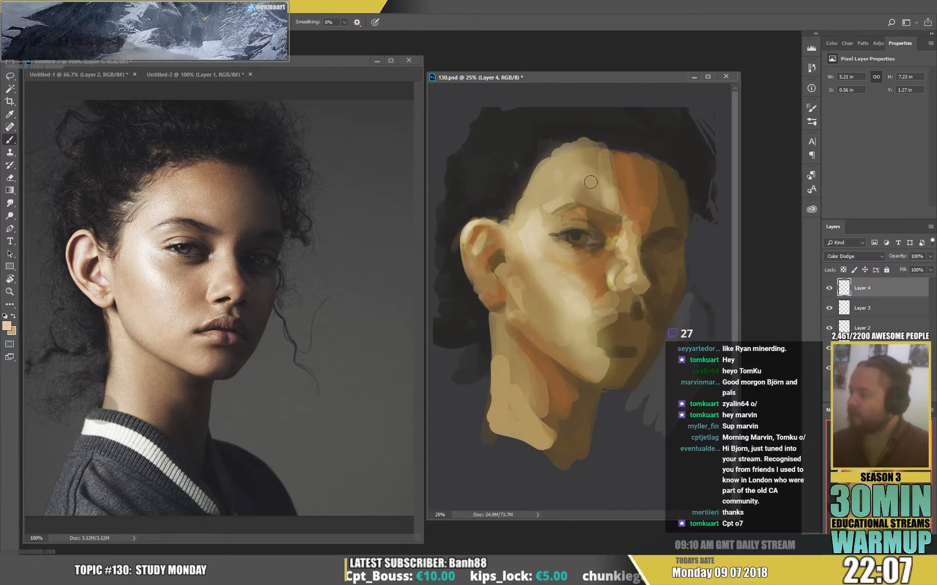
Add a new normal layer and soften the edge between the lit forehead and its orange shadow plane with sampled skin tones.
{"action": "key", "text": "ctrl+shift+alt+n"}
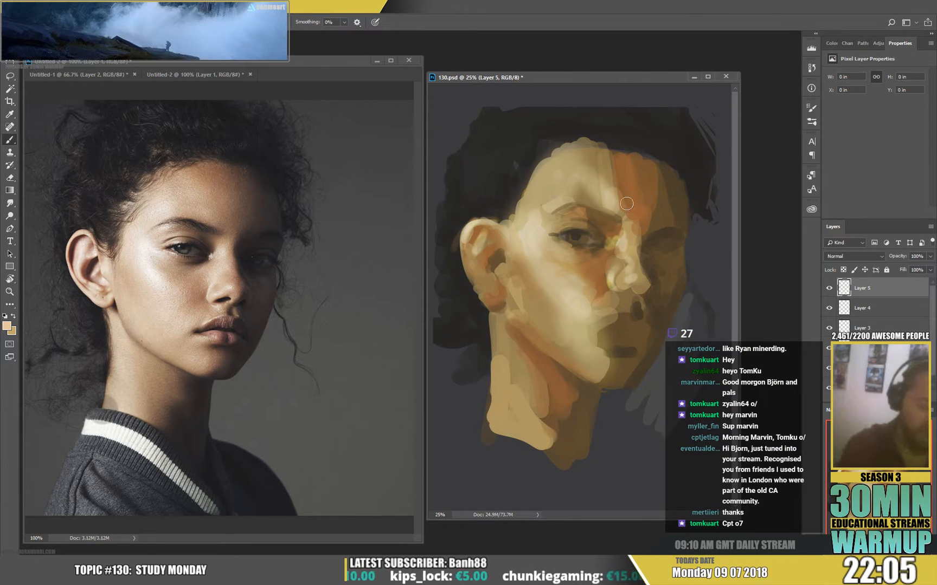
{"action": "left_click", "coordinate": [594, 202], "text": "alt"}
{"action": "mouse_move", "coordinate": [592, 200]}
{"action": "left_mouse_down"}
{"action": "mouse_move", "coordinate": [622, 197]}
{"action": "mouse_move", "coordinate": [614, 185]}
{"action": "mouse_move", "coordinate": [622, 156]}
{"action": "left_mouse_up"}
{"action": "left_click", "coordinate": [612, 200], "text": "alt"}
{"action": "left_click", "coordinate": [628, 203], "text": "alt"}
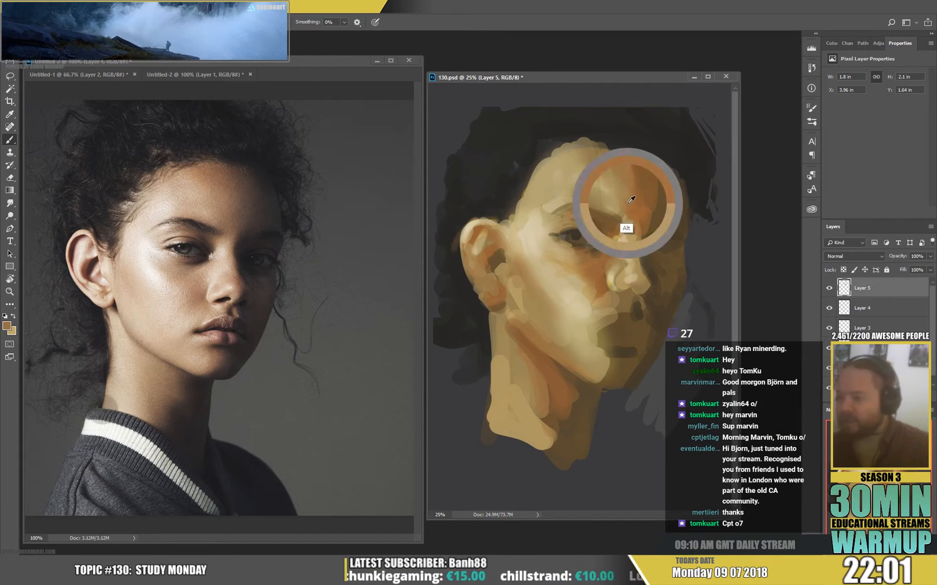
{"action": "left_click", "coordinate": [635, 169], "text": "alt"}
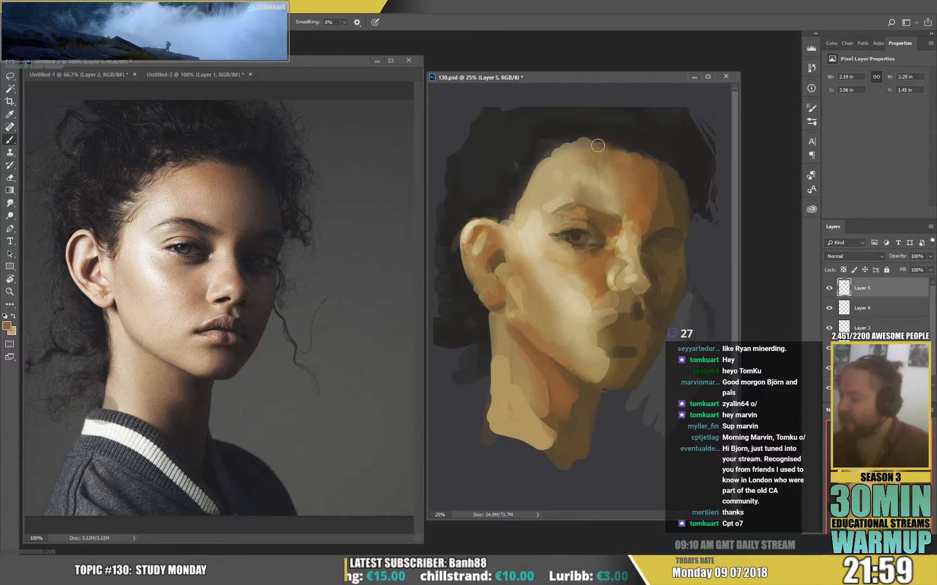
Blend sampled browns along the forehead's hairline and down between the brows into the nose bridge.
{"action": "left_click_drag", "start_coordinate": [598, 145], "coordinate": [629, 149]}
{"action": "left_click", "coordinate": [624, 193], "text": "alt"}
{"action": "mouse_move", "coordinate": [622, 195]}
{"action": "left_mouse_down"}
{"action": "mouse_move", "coordinate": [626, 214]}
{"action": "mouse_move", "coordinate": [667, 194]}
{"action": "mouse_move", "coordinate": [688, 219]}
{"action": "mouse_move", "coordinate": [634, 226]}
{"action": "mouse_move", "coordinate": [631, 255]}
{"action": "left_mouse_up"}
{"action": "left_click", "coordinate": [625, 214], "text": "alt"}
Reduce the brush to 59 px and define the shadow side of the nose with sampled dark browns.
{"action": "right_click", "coordinate": [653, 247]}
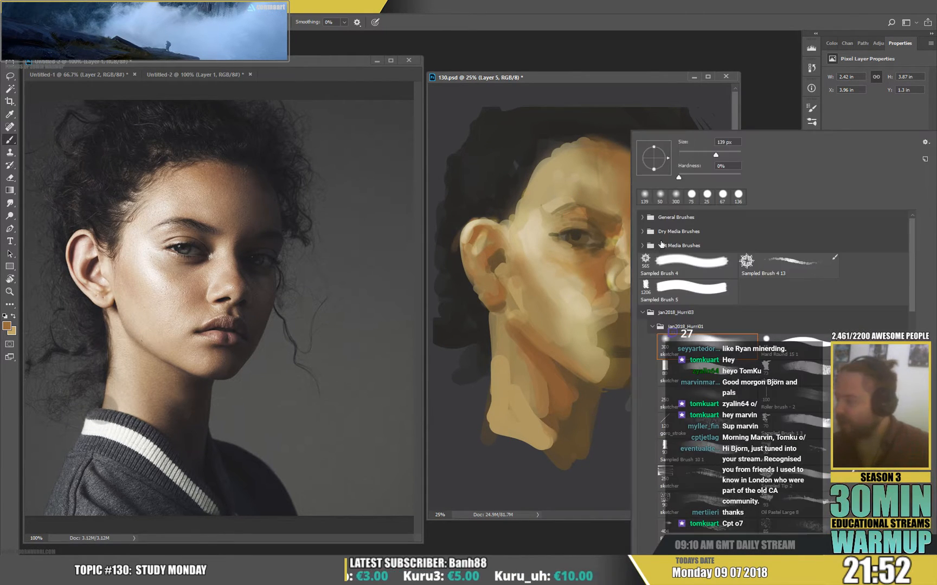
{"action": "key", "text": "Return"}
{"action": "left_click", "coordinate": [646, 240], "text": "alt"}
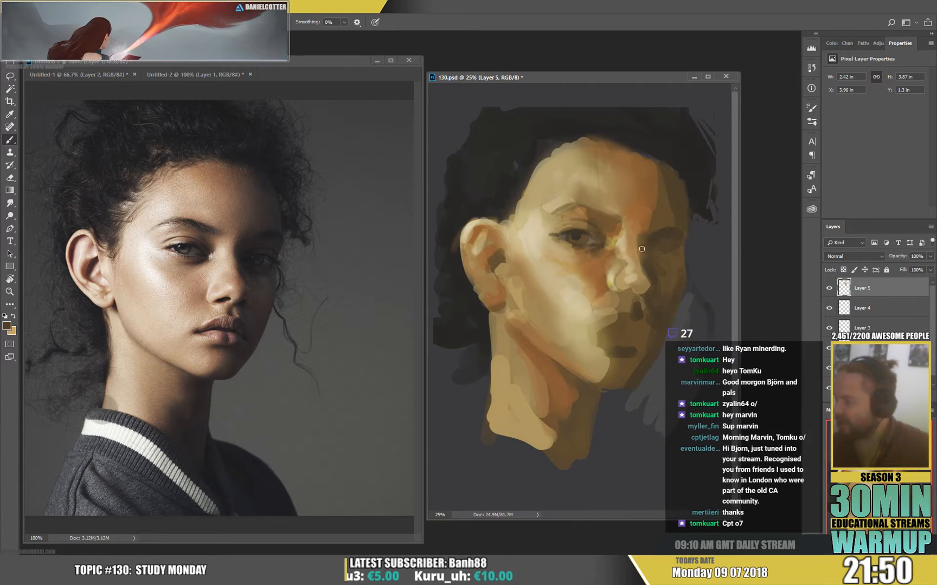
{"action": "left_click_drag", "start_coordinate": [640, 237], "coordinate": [645, 273]}
{"action": "left_click", "coordinate": [642, 223], "text": "alt"}
{"action": "left_click", "coordinate": [648, 268], "text": "alt"}
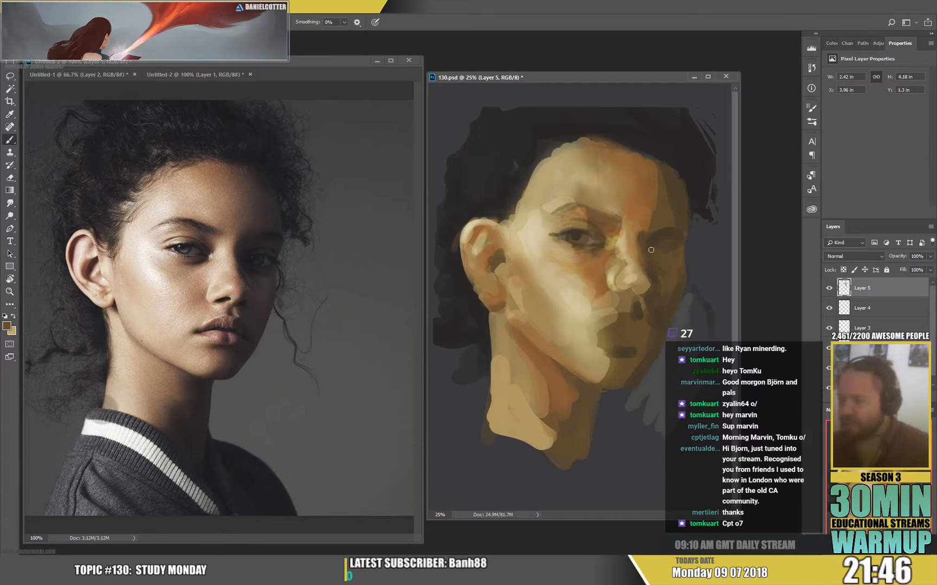
{"action": "left_click", "coordinate": [641, 279], "text": "alt"}
{"action": "left_click", "coordinate": [650, 291], "text": "alt"}
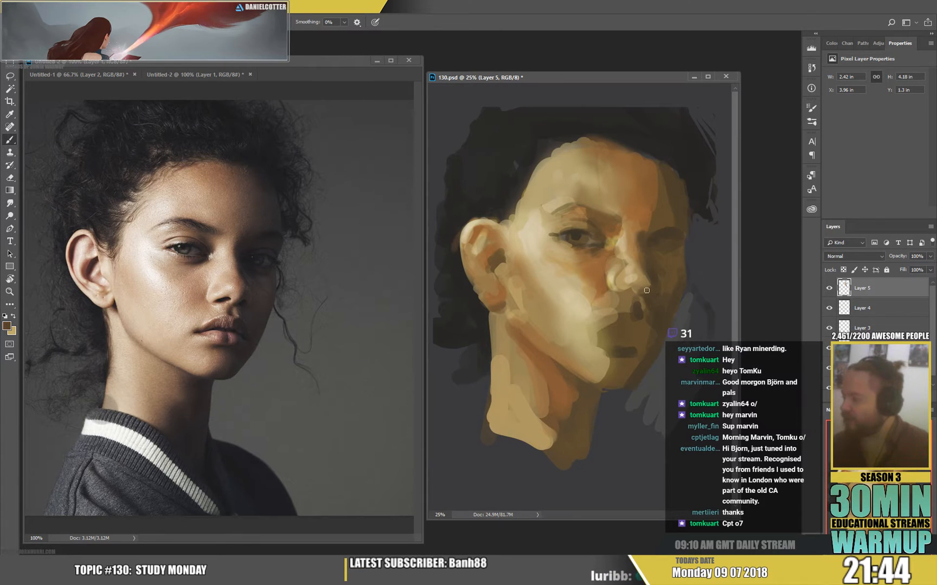
Refine the lit side and tip of the nose with sampled light skin tones, reducing the brush to 25 px.
{"action": "left_click", "coordinate": [608, 266], "text": "alt"}
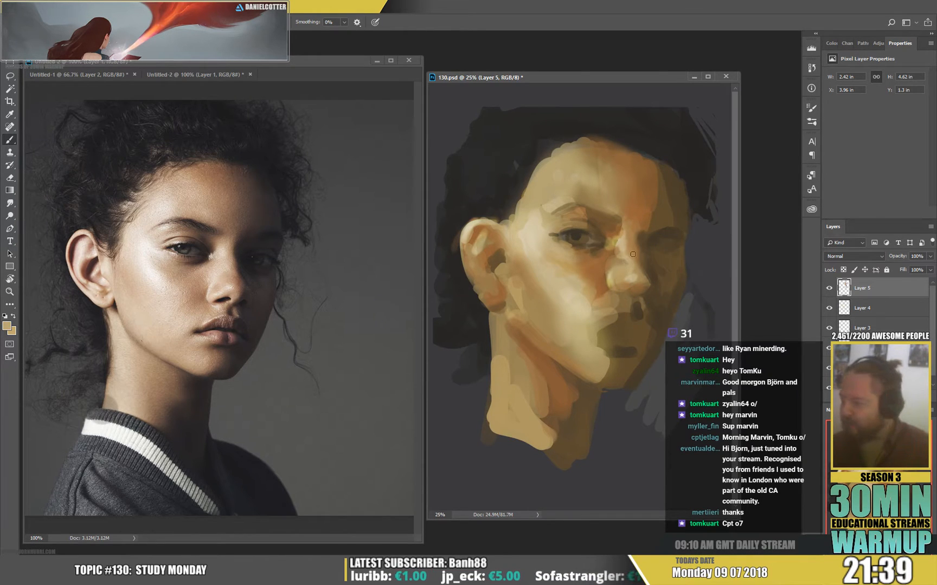
{"action": "right_click", "coordinate": [611, 276]}
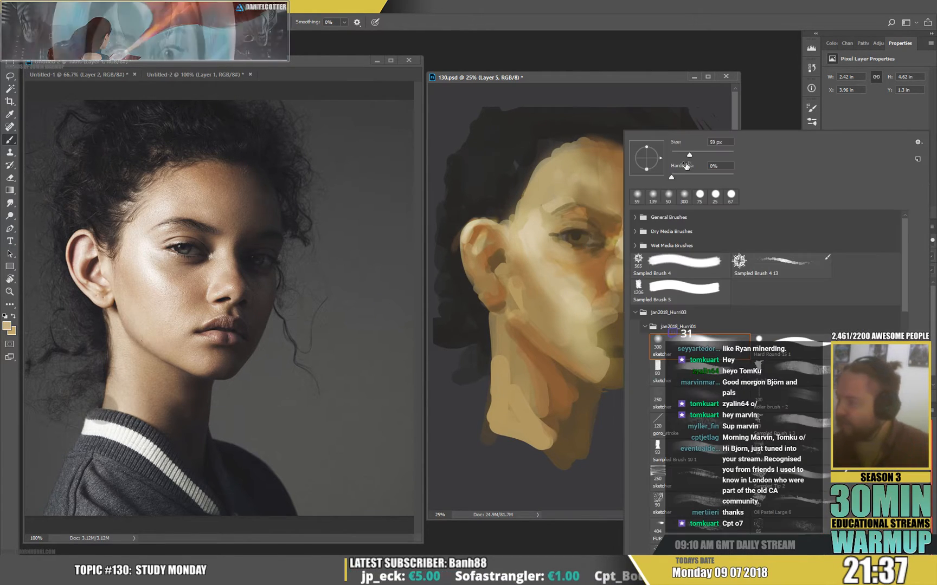
{"action": "left_click", "coordinate": [533, 236], "text": "alt"}
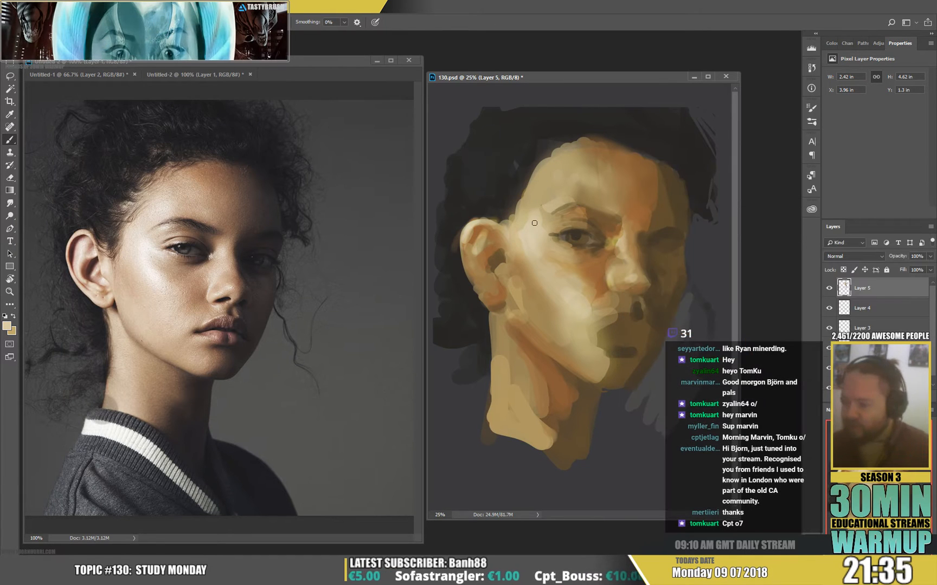
{"action": "right_click", "coordinate": [616, 268]}
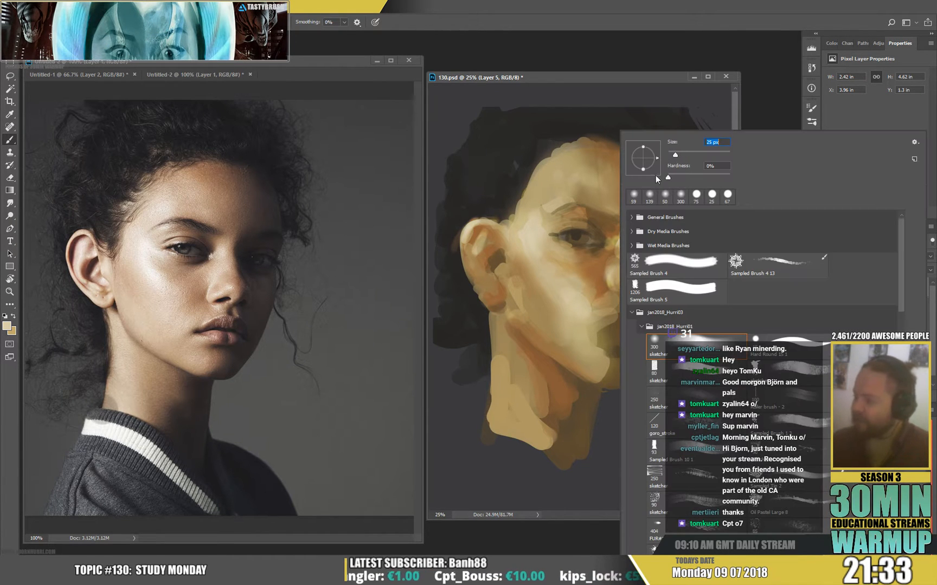
{"action": "left_click", "coordinate": [609, 274]}
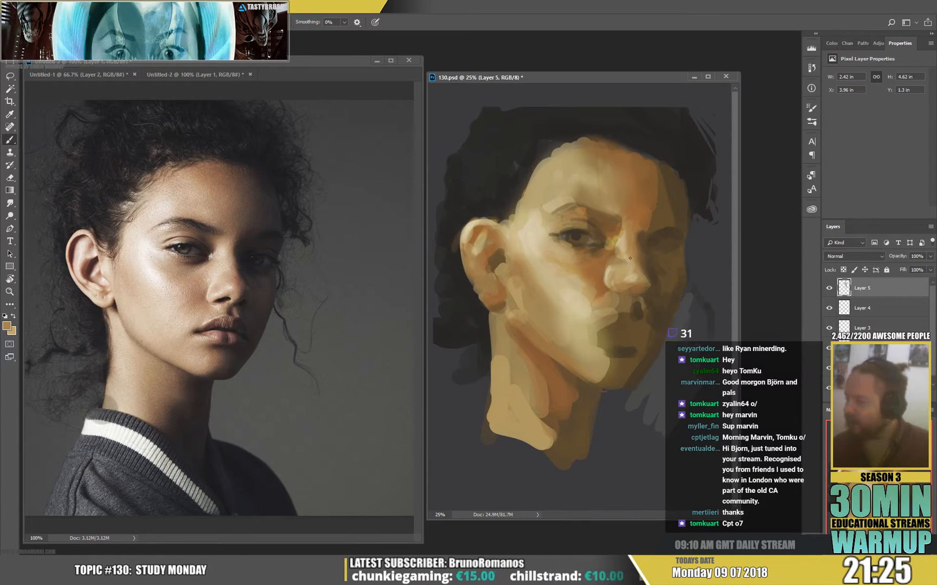
{"action": "left_click", "coordinate": [529, 233], "text": "alt"}
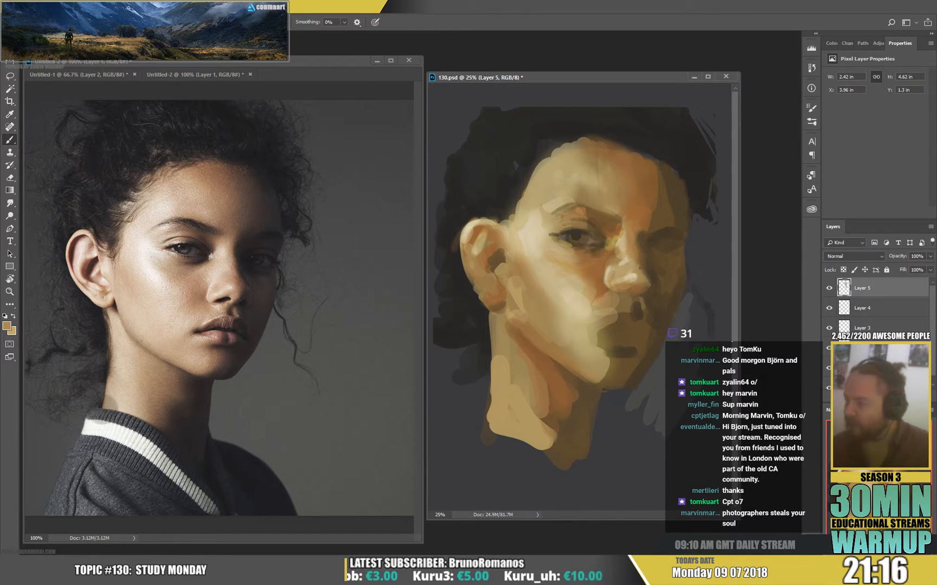
Rework the shadow edge along the nose bridge and far nostril with sampled orange and dark brown.
{"action": "left_click", "coordinate": [643, 212], "text": "alt"}
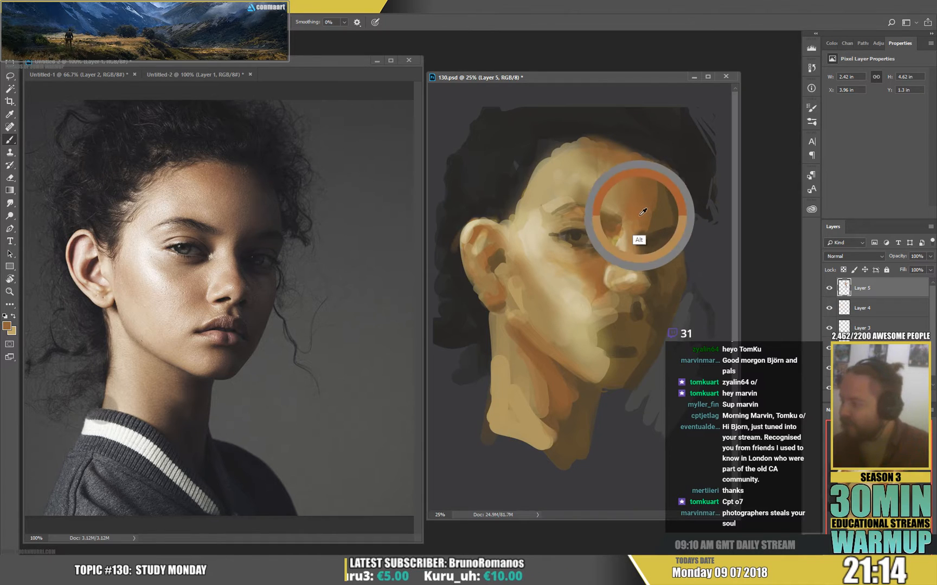
{"action": "left_click", "coordinate": [645, 275], "text": "alt"}
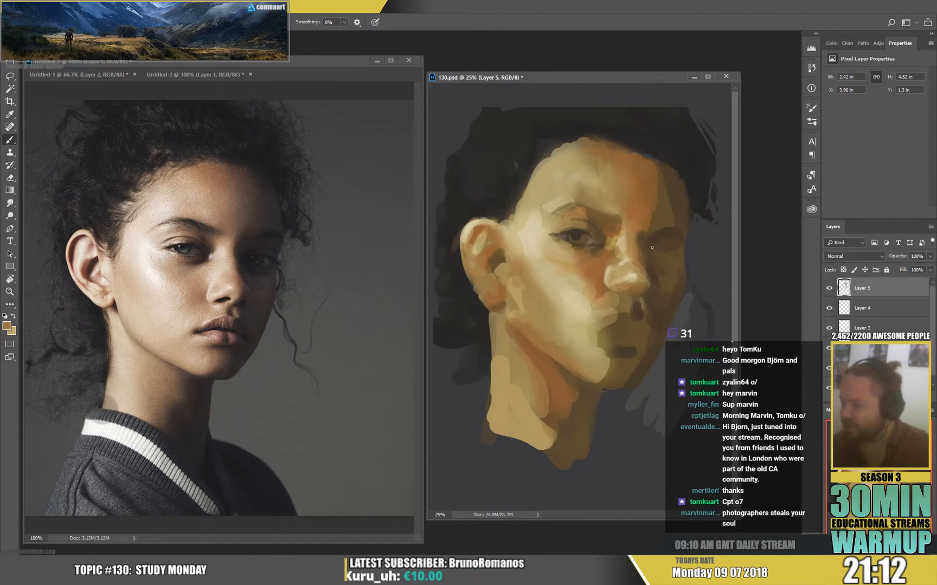
{"action": "left_click", "coordinate": [646, 263], "text": "alt"}
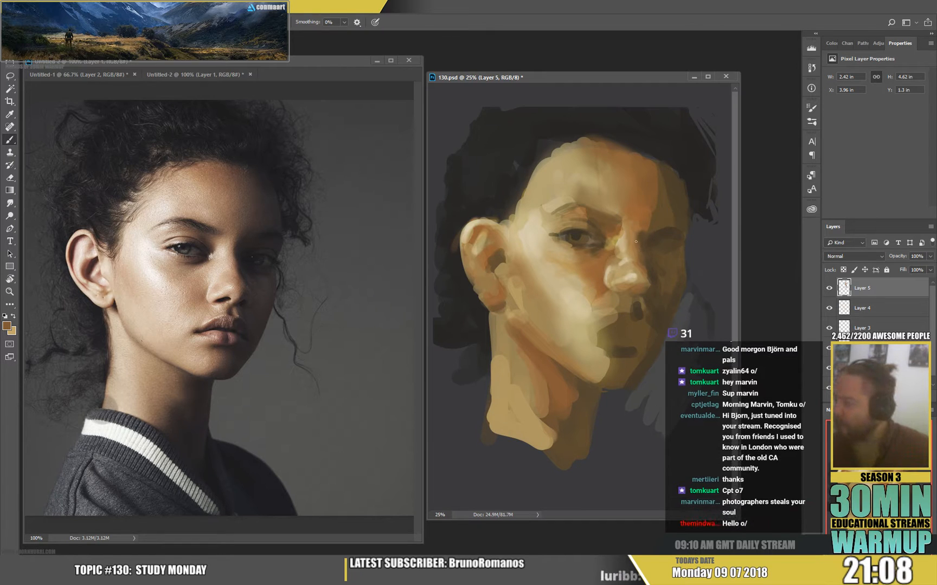
{"action": "left_click", "coordinate": [644, 245], "text": "alt"}
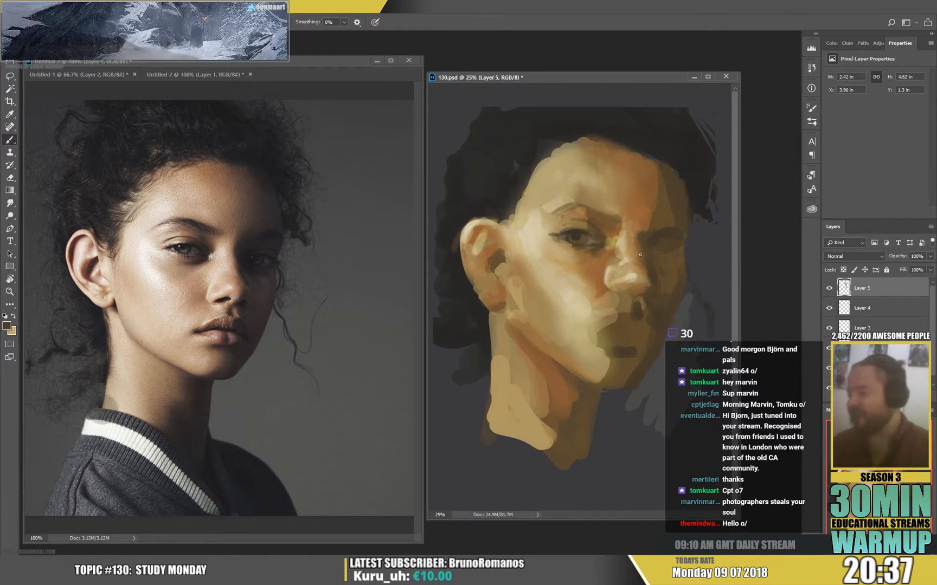
Switch to an 84 px textured brush and paint sampled orange and light skin tones across the cheek below the near eye.
{"action": "right_click", "coordinate": [598, 274]}
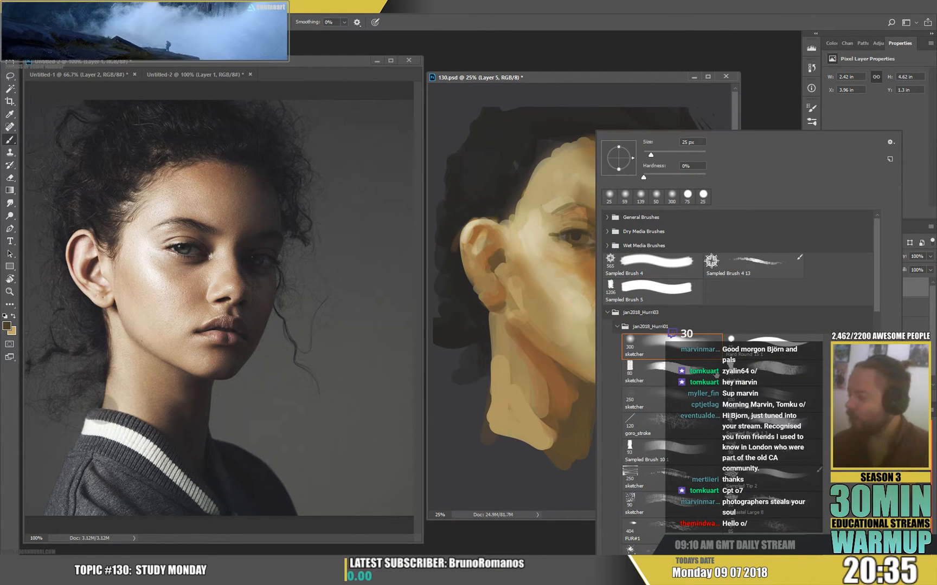
{"action": "left_click", "coordinate": [589, 267], "text": "alt"}
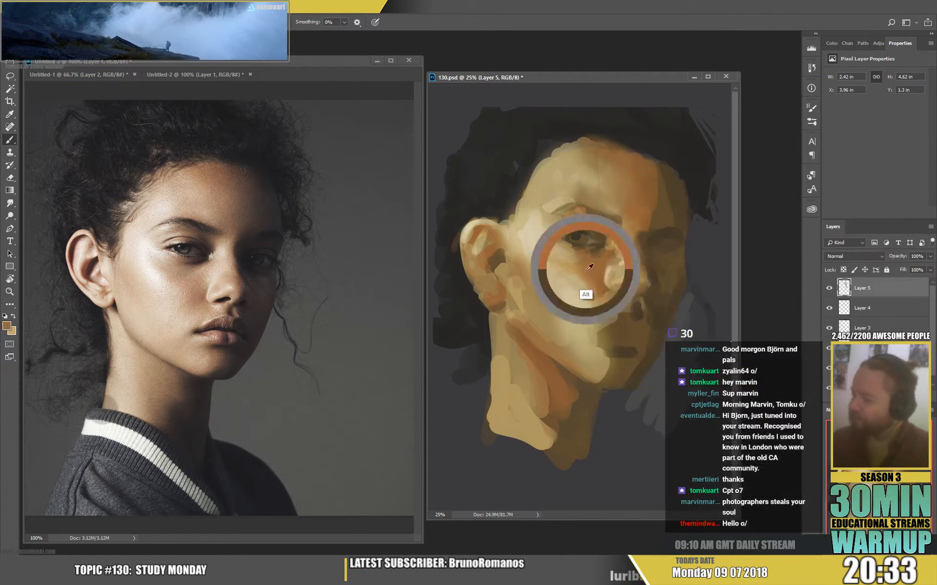
{"action": "mouse_move", "coordinate": [590, 267]}
{"action": "left_mouse_down"}
{"action": "mouse_move", "coordinate": [587, 282]}
{"action": "mouse_move", "coordinate": [573, 279]}
{"action": "mouse_move", "coordinate": [524, 237]}
{"action": "mouse_move", "coordinate": [546, 261]}
{"action": "left_mouse_up"}
{"action": "left_click", "coordinate": [534, 248], "text": "alt"}
{"action": "left_click", "coordinate": [532, 234], "text": "alt"}
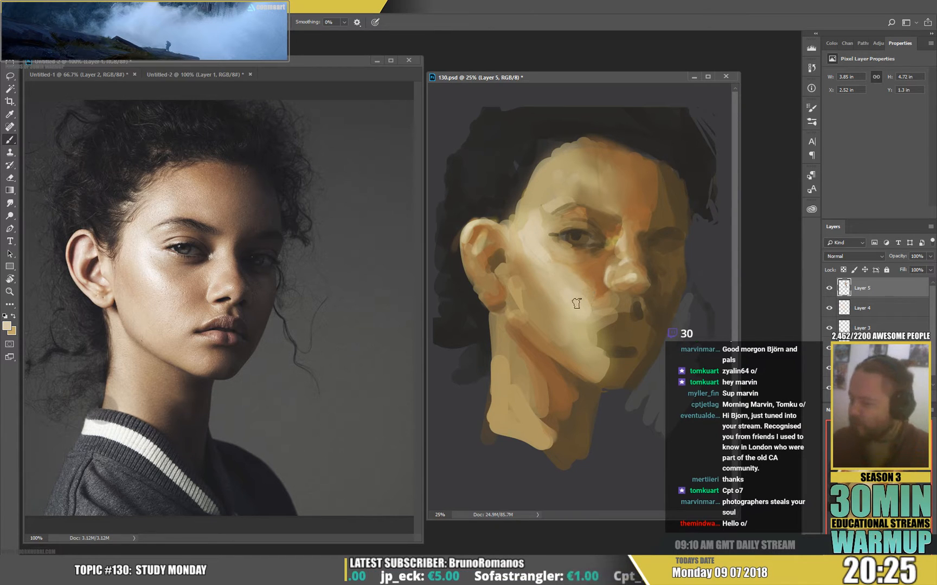
Paint textured strokes of sampled light tan over the cheek and down along the jaw edge.
{"action": "left_click_drag", "start_coordinate": [576, 303], "coordinate": [602, 284]}
{"action": "mouse_move", "coordinate": [567, 316]}
{"action": "left_mouse_down"}
{"action": "mouse_move", "coordinate": [575, 272]}
{"action": "mouse_move", "coordinate": [522, 262]}
{"action": "mouse_move", "coordinate": [559, 322]}
{"action": "mouse_move", "coordinate": [532, 270]}
{"action": "left_mouse_up"}
{"action": "left_click", "coordinate": [549, 312], "text": "alt"}
{"action": "mouse_move", "coordinate": [555, 312]}
{"action": "left_mouse_down"}
{"action": "mouse_move", "coordinate": [537, 283]}
{"action": "mouse_move", "coordinate": [560, 316]}
{"action": "mouse_move", "coordinate": [541, 310]}
{"action": "mouse_move", "coordinate": [535, 333]}
{"action": "mouse_move", "coordinate": [512, 298]}
{"action": "mouse_move", "coordinate": [527, 300]}
{"action": "mouse_move", "coordinate": [544, 328]}
{"action": "mouse_move", "coordinate": [518, 308]}
{"action": "mouse_move", "coordinate": [515, 346]}
{"action": "left_mouse_up"}
{"action": "left_click", "coordinate": [554, 323], "text": "alt"}
{"action": "left_click", "coordinate": [513, 356], "text": "alt"}
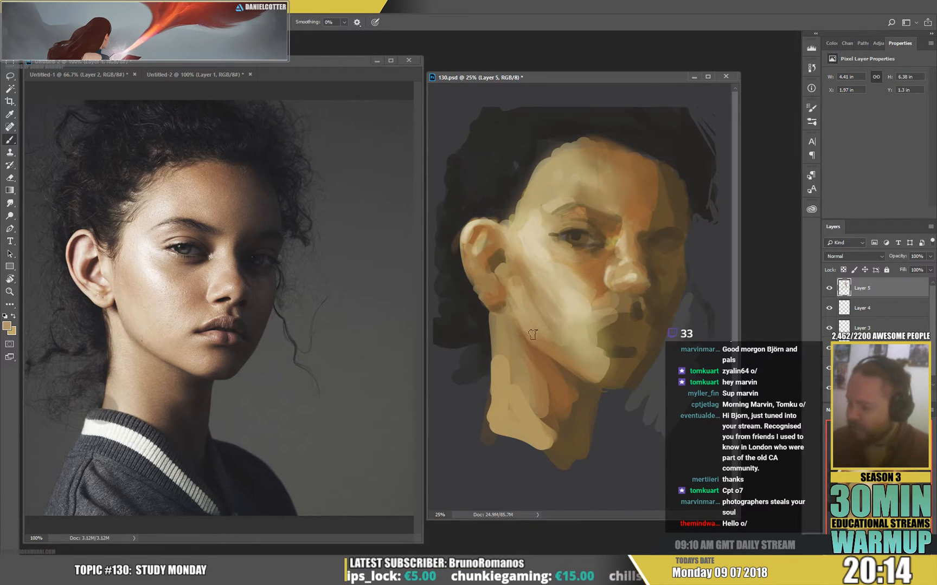
{"action": "left_click", "coordinate": [558, 336], "text": "alt"}
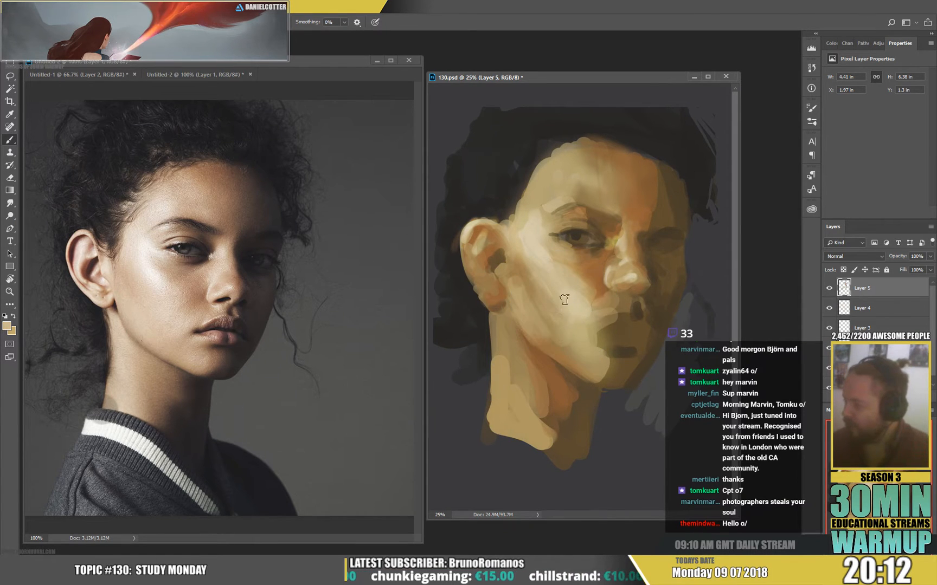
Reduce the textured brush to 31 px and paint light strokes above the upper lip and around the near mouth corner.
{"action": "right_click", "coordinate": [625, 325]}
{"action": "left_click", "coordinate": [575, 327]}
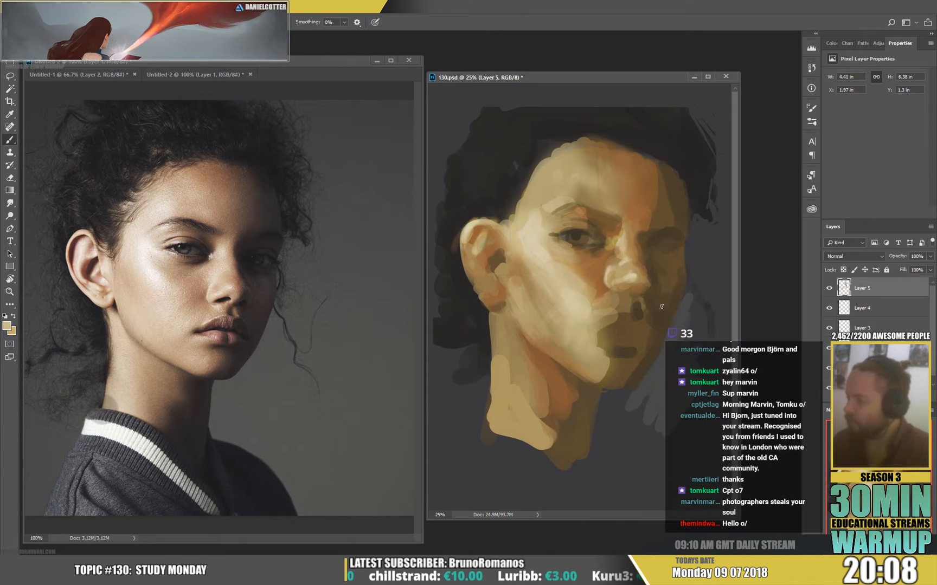
{"action": "left_click", "coordinate": [614, 315], "text": "alt"}
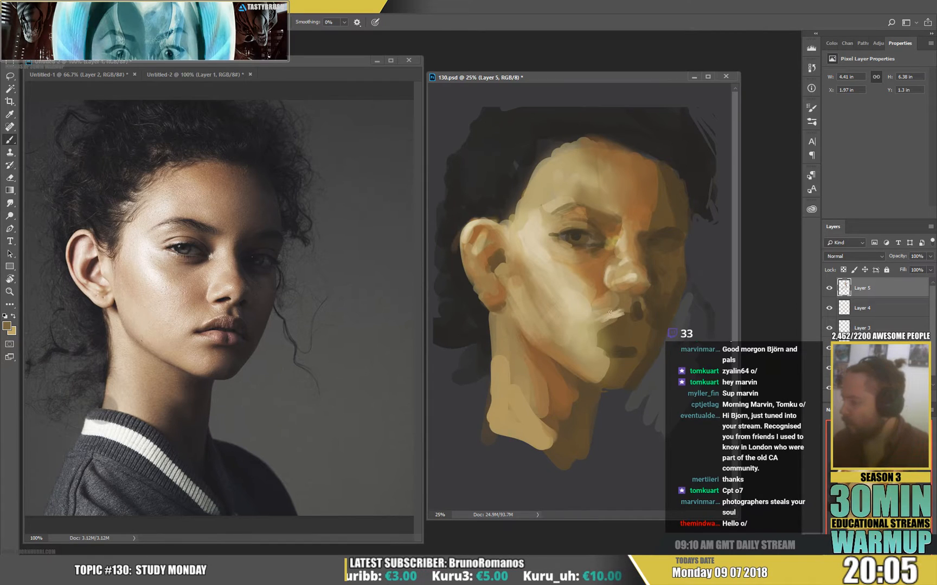
{"action": "left_click", "coordinate": [609, 319], "text": "alt"}
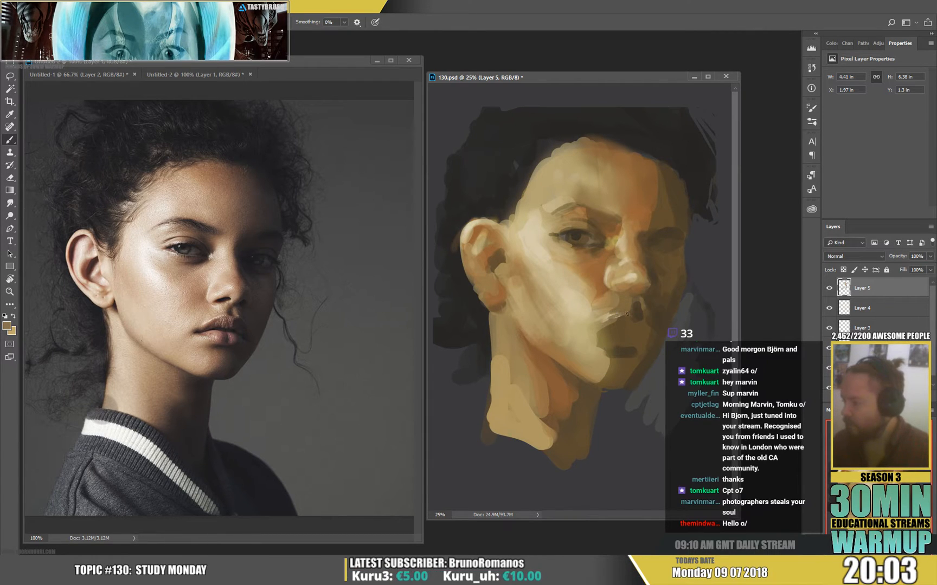
{"action": "left_click", "coordinate": [604, 325], "text": "alt"}
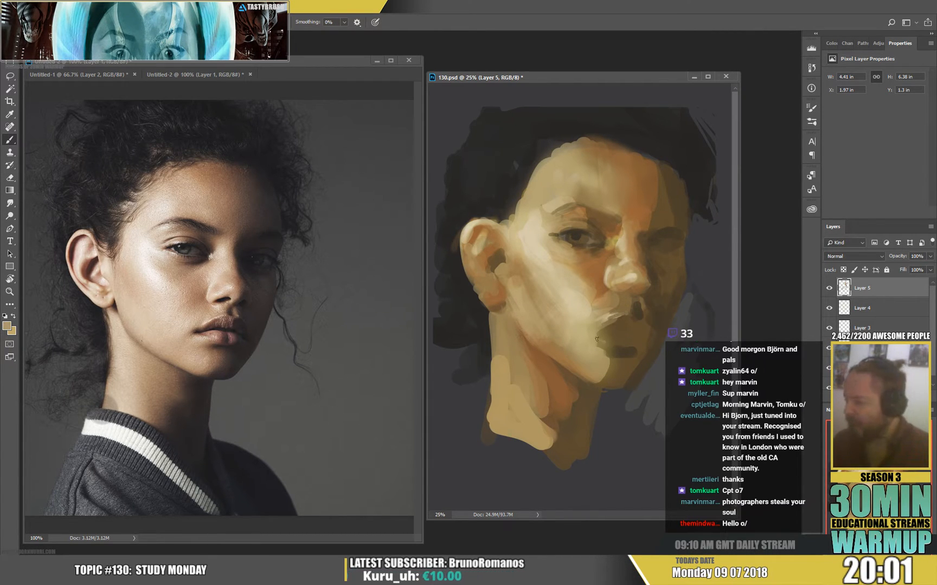
Block in the lips with sampled orange-brown strokes using a larger textured brush.
{"action": "left_click", "coordinate": [579, 273], "text": "alt"}
{"action": "right_click", "coordinate": [605, 293]}
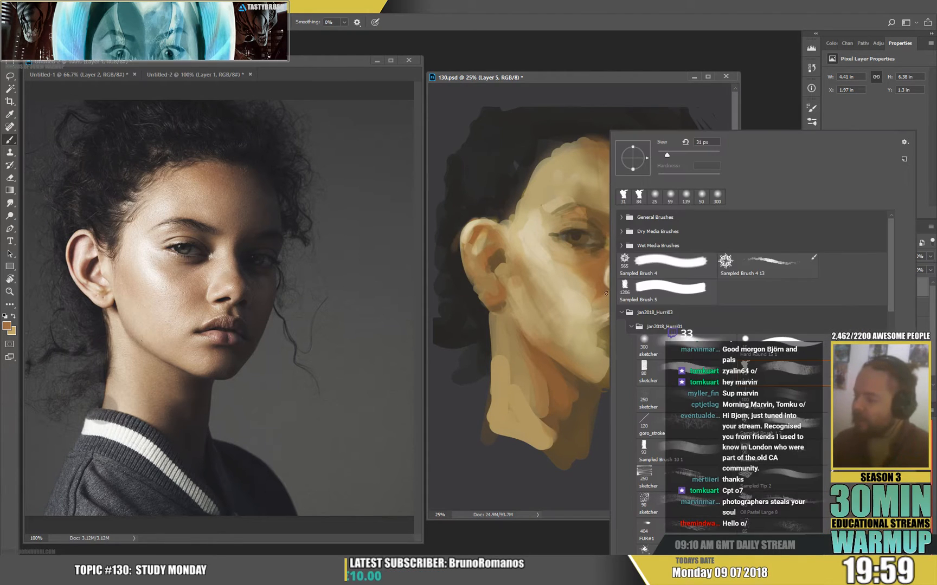
{"action": "left_click", "coordinate": [604, 345]}
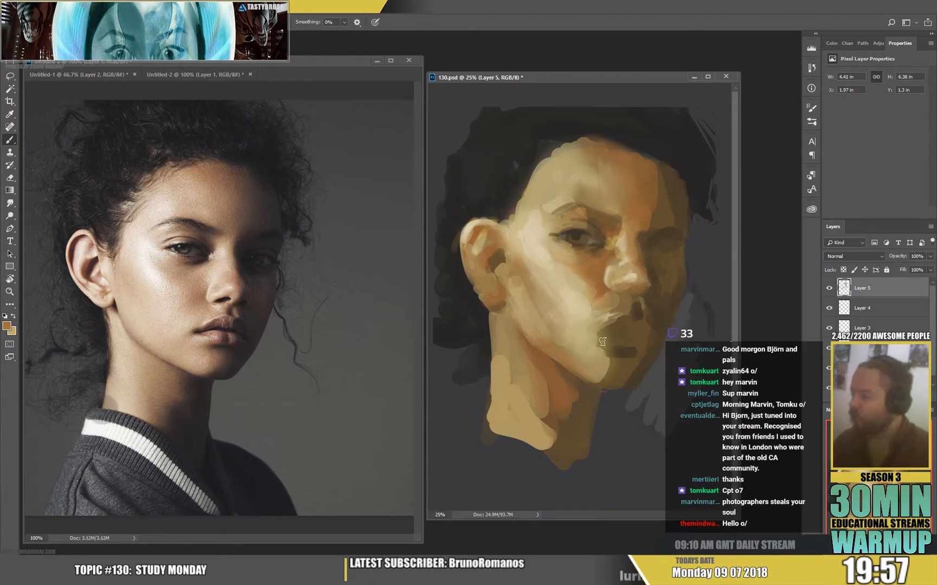
{"action": "mouse_move", "coordinate": [630, 345]}
{"action": "left_mouse_down"}
{"action": "mouse_move", "coordinate": [610, 339]}
{"action": "mouse_move", "coordinate": [634, 338]}
{"action": "mouse_move", "coordinate": [648, 348]}
{"action": "left_mouse_up"}
{"action": "left_click", "coordinate": [646, 366], "text": "alt"}
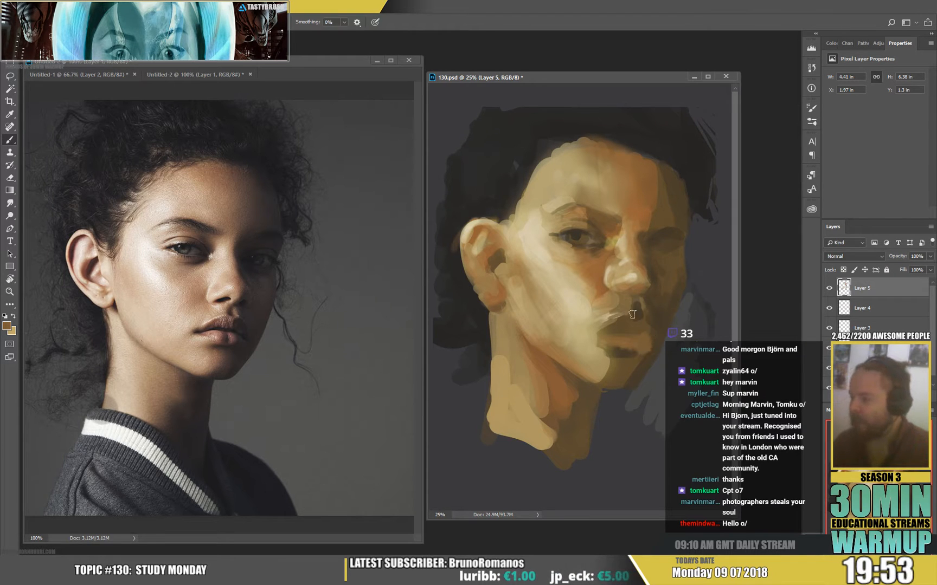
Shift the foreground brown's hue towards red and tint the lips with it.
{"action": "left_click", "coordinate": [7, 326]}
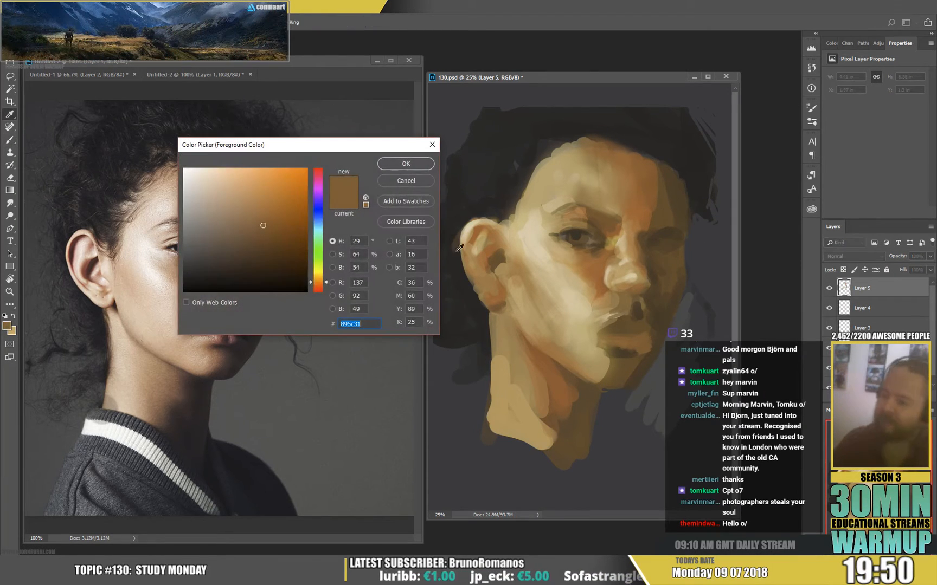
{"action": "left_click", "coordinate": [318, 285]}
{"action": "left_click", "coordinate": [406, 164]}
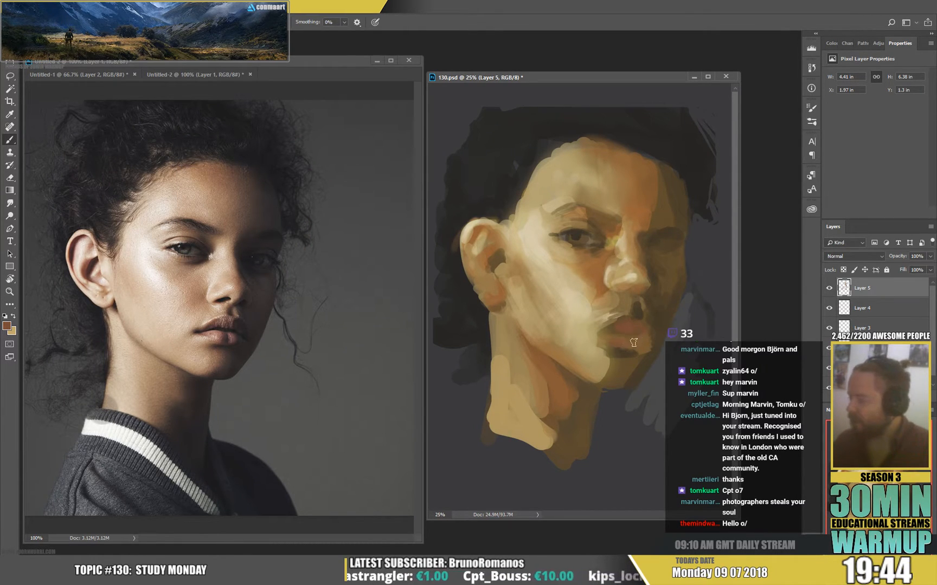
Paint sampled brown strokes over the far side of the lips and into the shadow beside the far mouth corner.
{"action": "left_click", "coordinate": [638, 341], "text": "alt"}
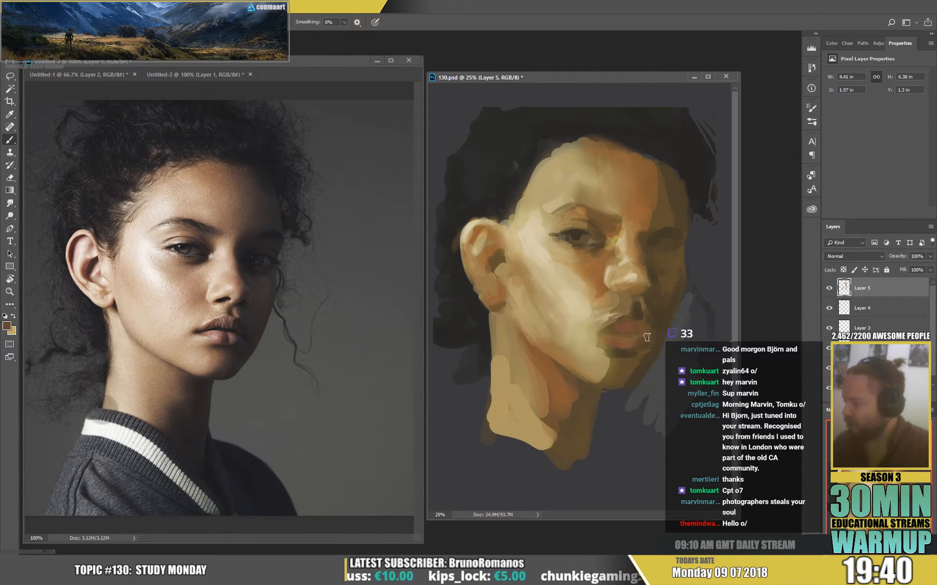
{"action": "left_click", "coordinate": [641, 334], "text": "alt"}
{"action": "left_click_drag", "start_coordinate": [643, 348], "coordinate": [644, 323]}
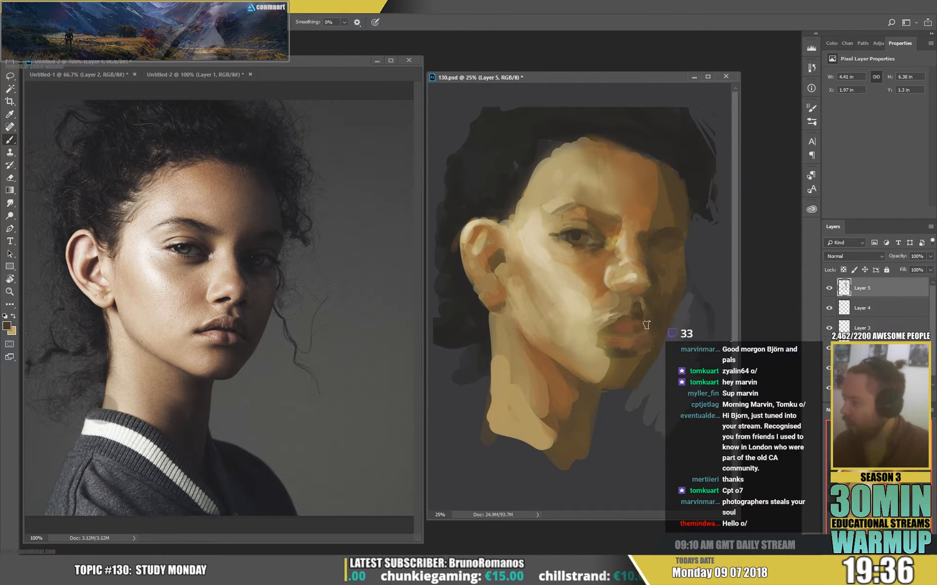
{"action": "left_click", "coordinate": [656, 328], "text": "alt"}
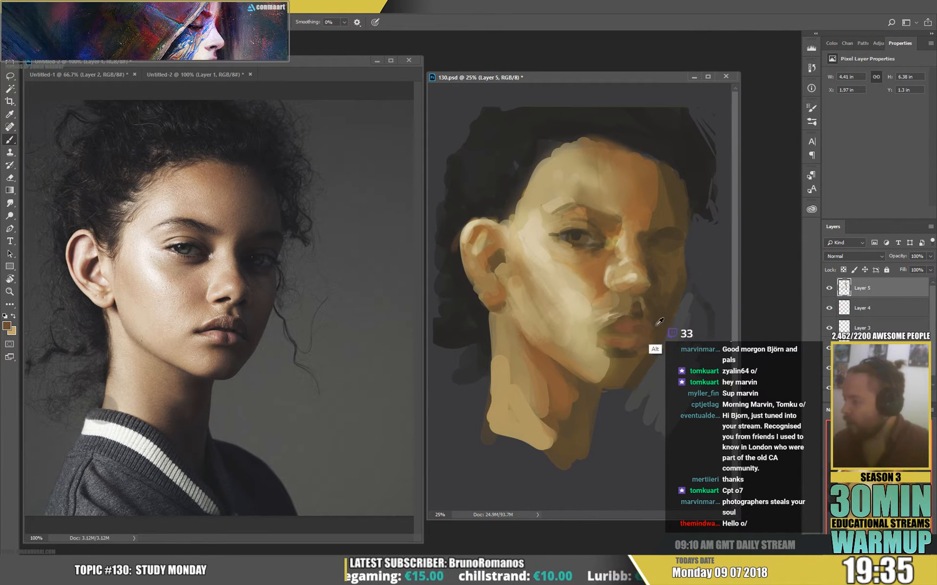
{"action": "left_click_drag", "start_coordinate": [658, 325], "coordinate": [656, 339]}
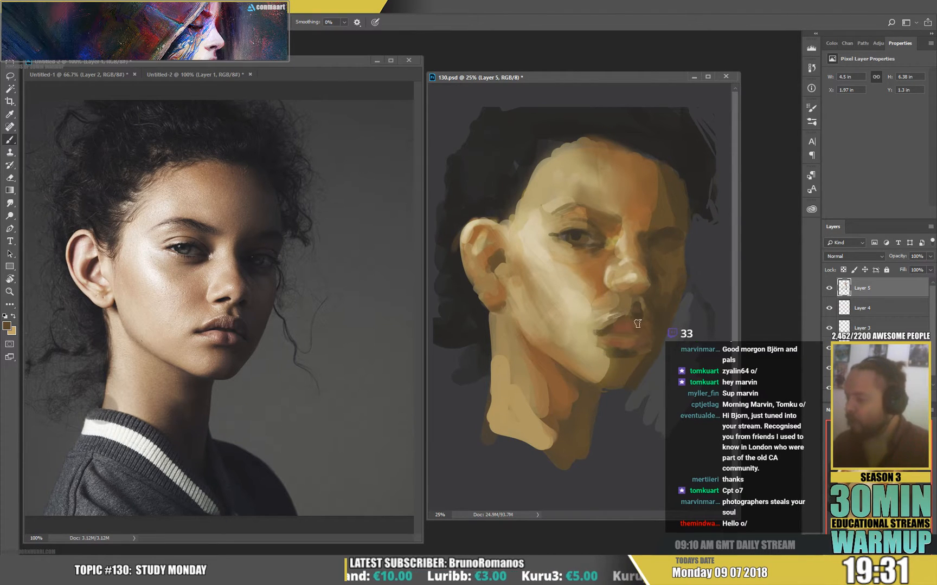
Reduce the textured brush to 36 px, paint the dark line between the lips and refine the lower lip with sampled browns.
{"action": "right_click", "coordinate": [610, 331]}
{"action": "left_click", "coordinate": [689, 153]}
{"action": "left_click", "coordinate": [608, 335]}
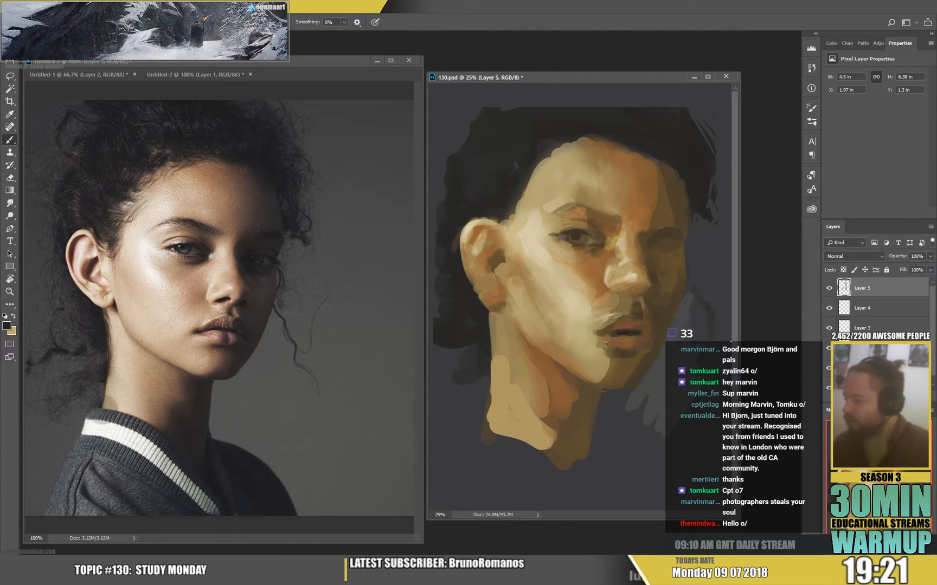
{"action": "left_click", "coordinate": [623, 340], "text": "alt"}
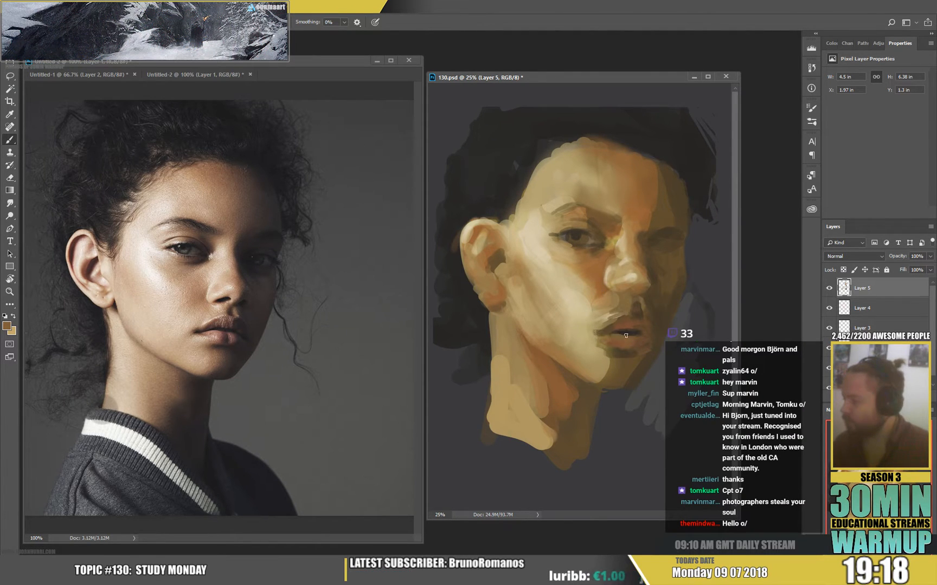
{"action": "left_click", "coordinate": [633, 335], "text": "alt"}
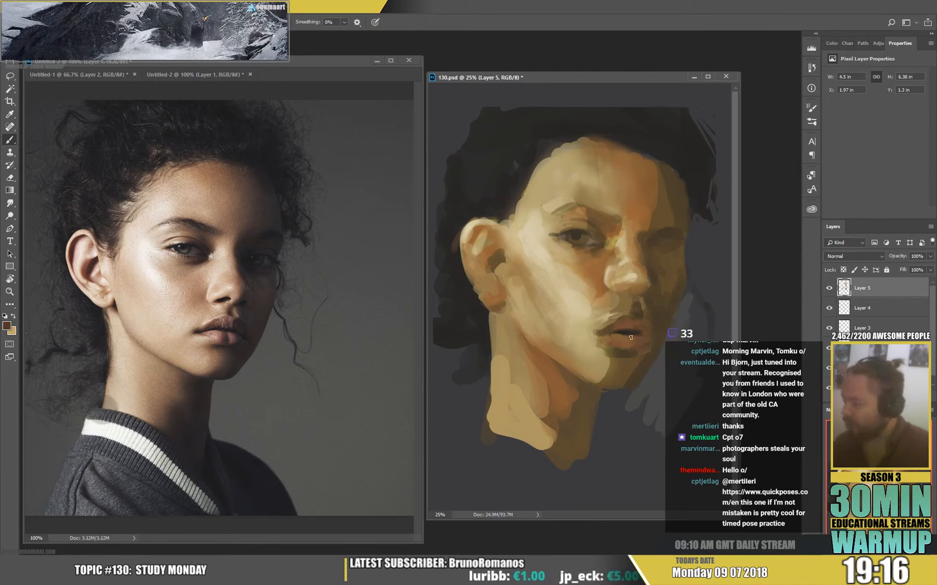
{"action": "left_click", "coordinate": [629, 344], "text": "alt"}
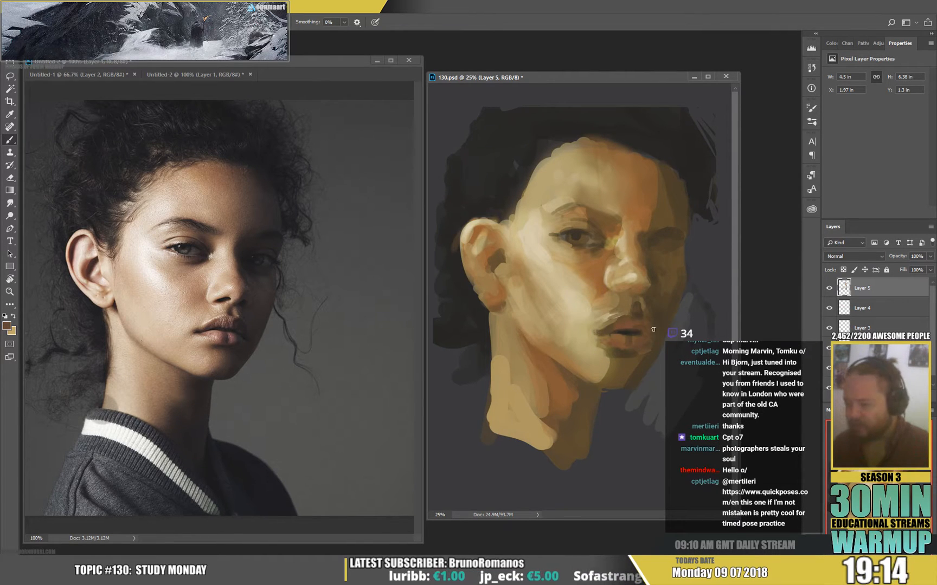
Paint small sampled tan strokes around the near mouth corner and below the lower lip.
{"action": "left_click_drag", "start_coordinate": [600, 352], "coordinate": [599, 311]}
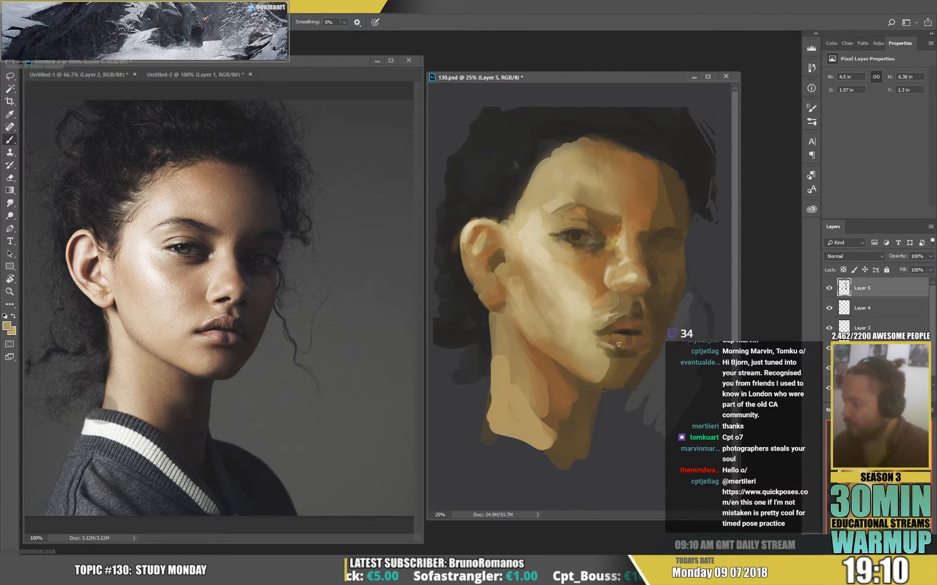
{"action": "left_click", "coordinate": [597, 378], "text": "alt"}
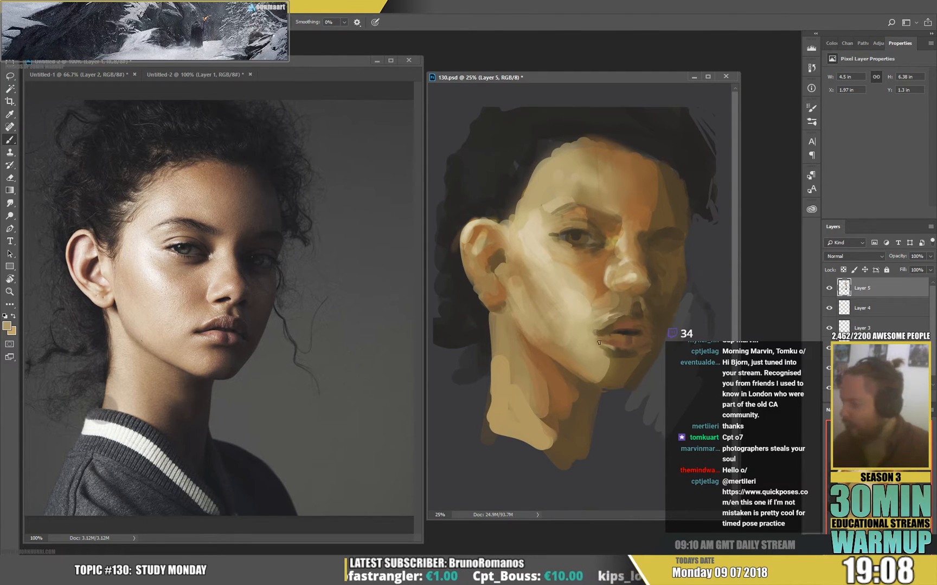
{"action": "left_click", "coordinate": [602, 348], "text": "alt"}
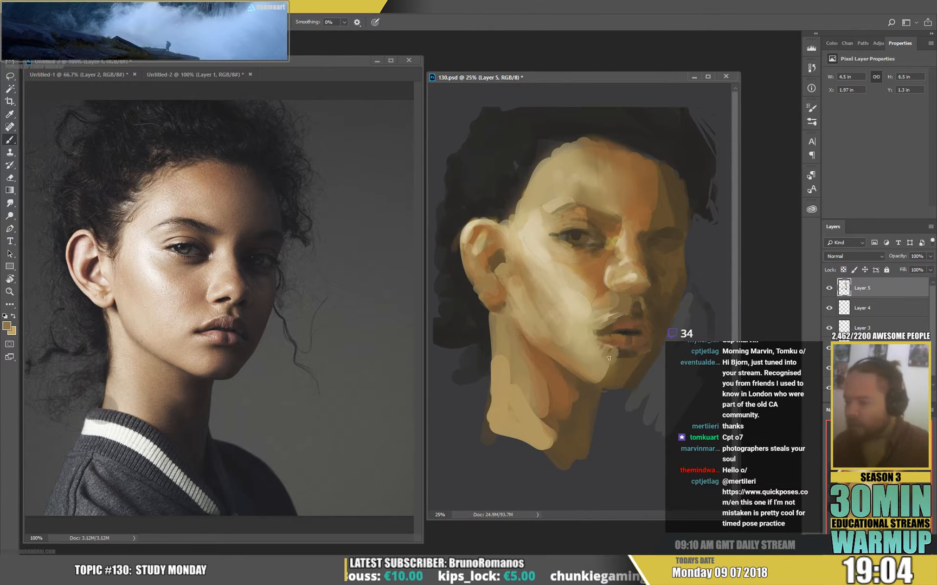
{"action": "right_click", "coordinate": [641, 369]}
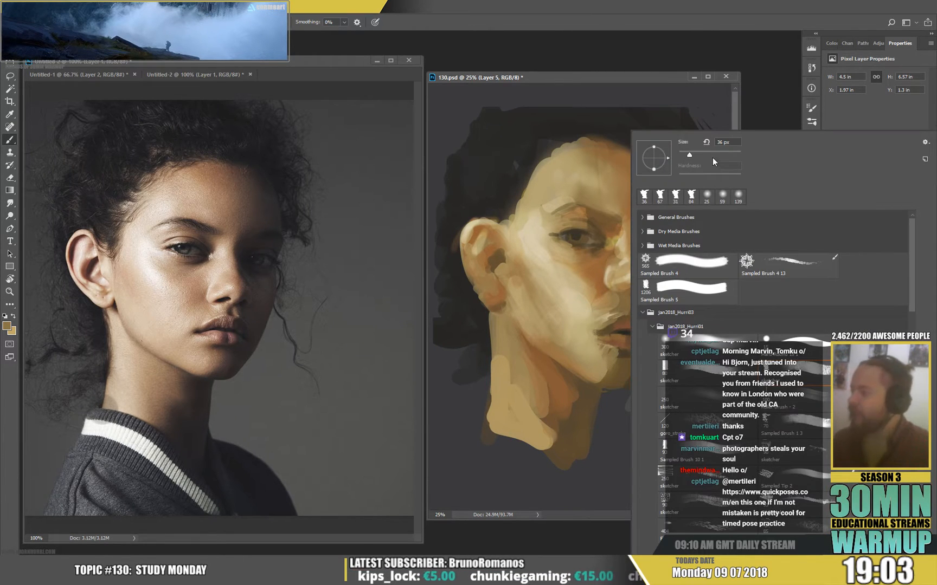
{"action": "left_click", "coordinate": [599, 271], "text": "alt"}
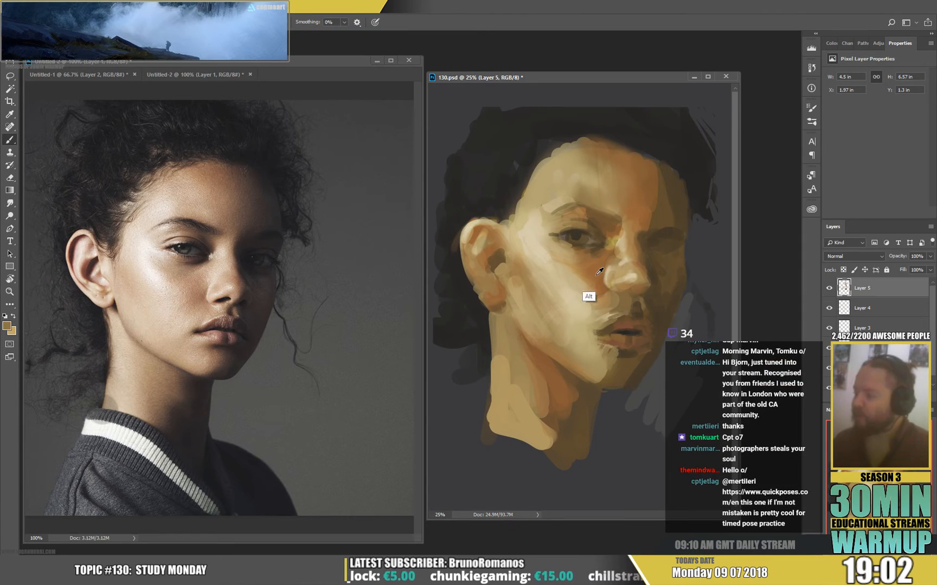
Enlarge the textured brush to 127 px and blend the chin and its underside with sampled tan and orange-brown strokes.
{"action": "right_click", "coordinate": [621, 360]}
{"action": "left_click", "coordinate": [712, 153]}
{"action": "mouse_move", "coordinate": [604, 368]}
{"action": "left_mouse_down"}
{"action": "mouse_move", "coordinate": [624, 362]}
{"action": "mouse_move", "coordinate": [609, 379]}
{"action": "left_mouse_up"}
{"action": "left_click", "coordinate": [628, 199], "text": "alt"}
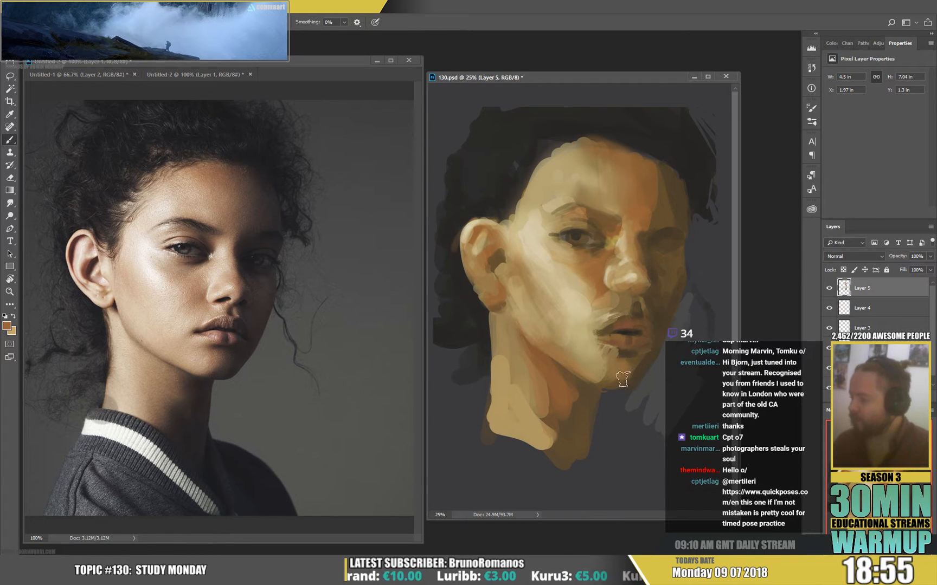
{"action": "mouse_move", "coordinate": [623, 379]}
{"action": "left_mouse_down"}
{"action": "mouse_move", "coordinate": [602, 378]}
{"action": "mouse_move", "coordinate": [632, 383]}
{"action": "mouse_move", "coordinate": [638, 372]}
{"action": "left_mouse_up"}
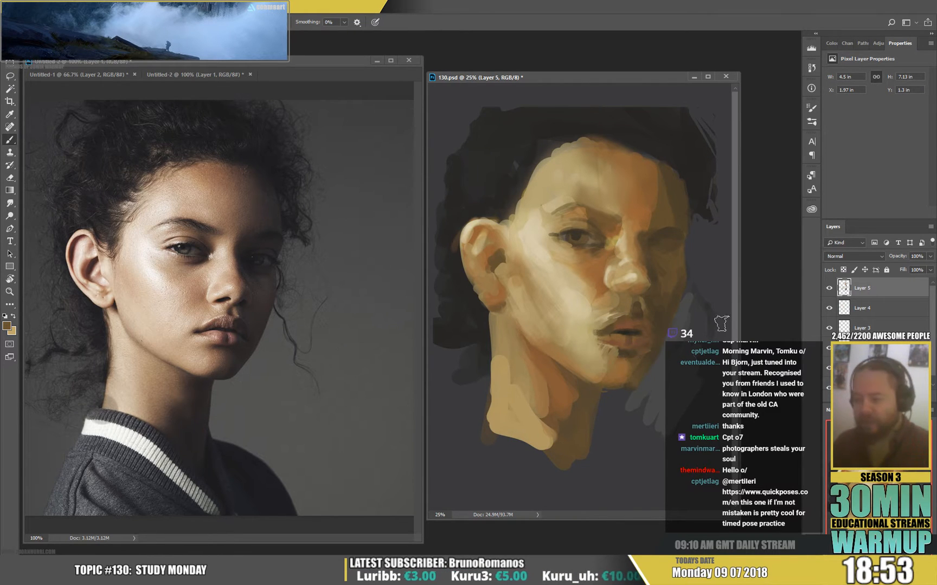
Set the textured brush to 88 px and paint sampled dark hair colour over the hair above the forehead and far temple.
{"action": "left_click", "coordinate": [563, 409], "text": "alt"}
{"action": "left_click", "coordinate": [693, 139], "text": "alt"}
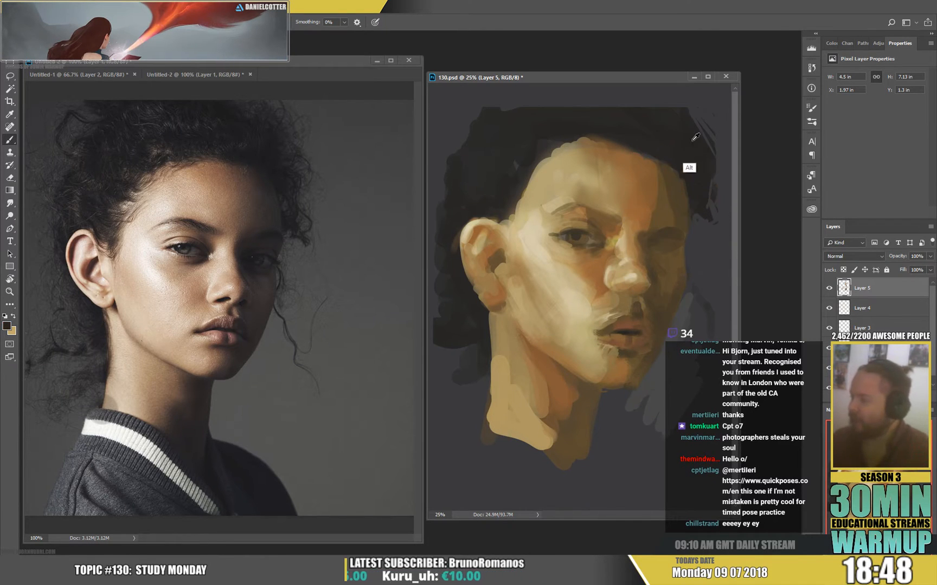
{"action": "right_click", "coordinate": [658, 308]}
{"action": "left_click_drag", "start_coordinate": [713, 156], "coordinate": [706, 156]}
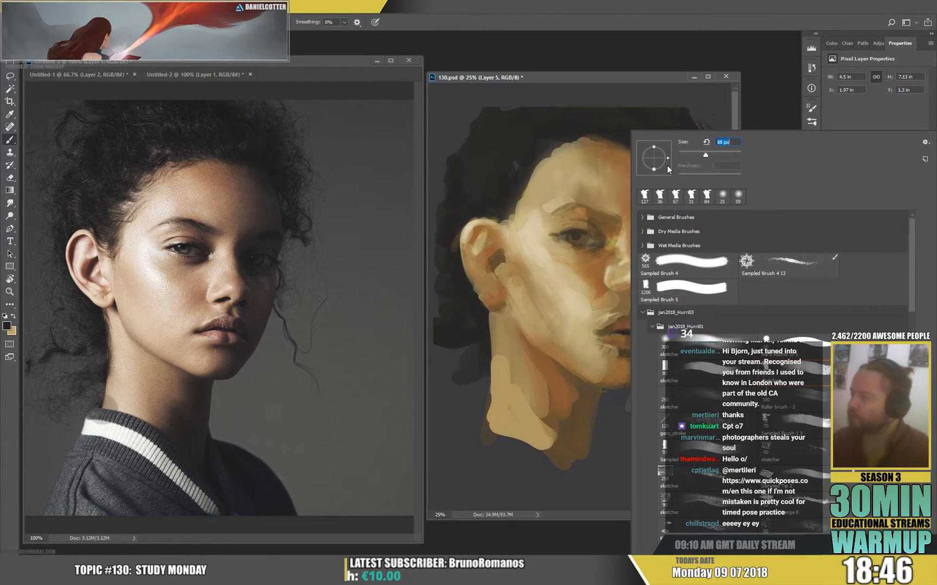
{"action": "left_click", "coordinate": [629, 118]}
{"action": "left_click", "coordinate": [674, 173], "text": "alt"}
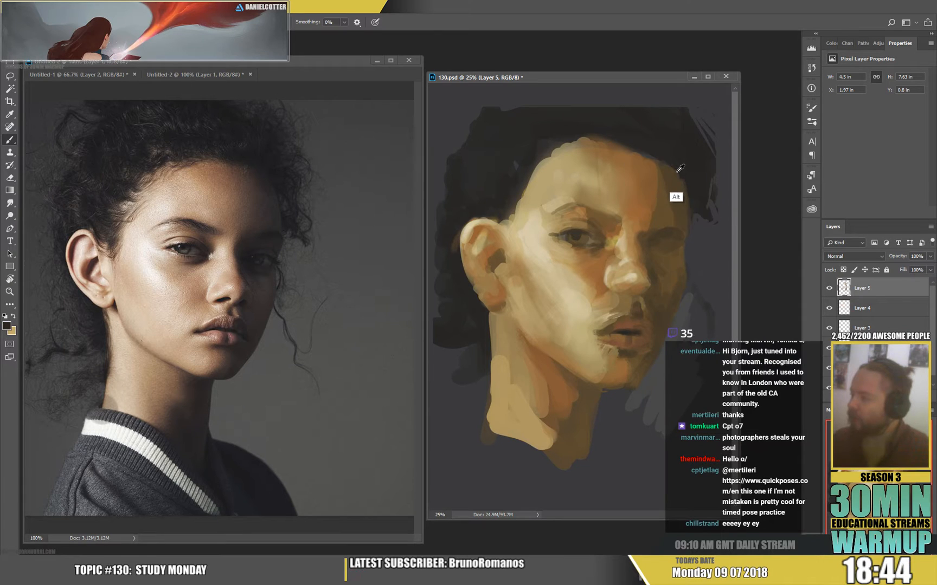
{"action": "left_click", "coordinate": [680, 179], "text": "alt"}
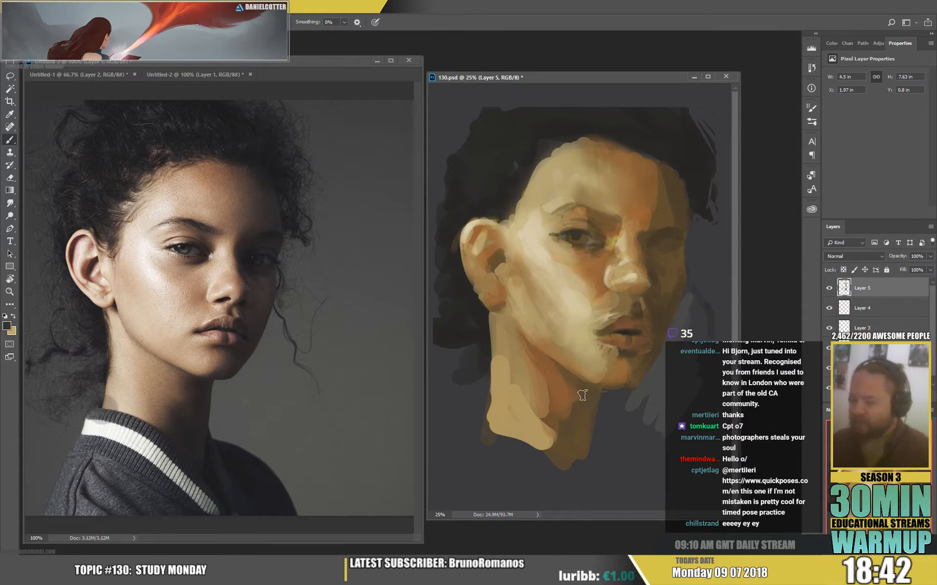
Paint sampled dark and mid-brown shadow strokes on the neck beneath the jaw, continuing down to the neck's base.
{"action": "left_click_drag", "start_coordinate": [585, 389], "coordinate": [588, 399]}
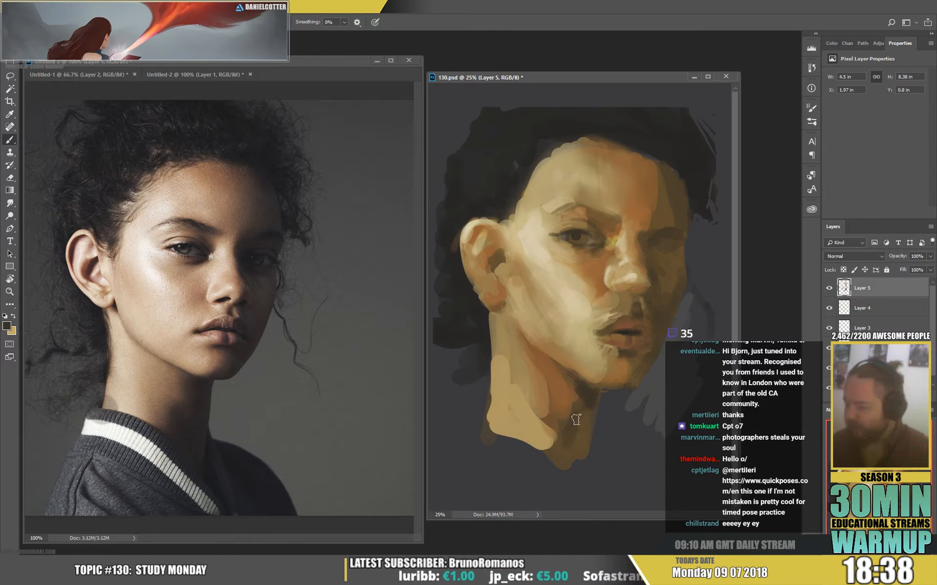
{"action": "mouse_move", "coordinate": [559, 437]}
{"action": "left_mouse_down"}
{"action": "mouse_move", "coordinate": [555, 417]}
{"action": "mouse_move", "coordinate": [566, 422]}
{"action": "mouse_move", "coordinate": [544, 405]}
{"action": "mouse_move", "coordinate": [539, 455]}
{"action": "mouse_move", "coordinate": [554, 413]}
{"action": "mouse_move", "coordinate": [553, 427]}
{"action": "mouse_move", "coordinate": [534, 408]}
{"action": "mouse_move", "coordinate": [548, 434]}
{"action": "mouse_move", "coordinate": [527, 371]}
{"action": "left_mouse_up"}
{"action": "left_click", "coordinate": [558, 421], "text": "alt"}
{"action": "left_click", "coordinate": [556, 452], "text": "alt"}
{"action": "left_click", "coordinate": [564, 394], "text": "alt"}
{"action": "left_click", "coordinate": [563, 440], "text": "alt"}
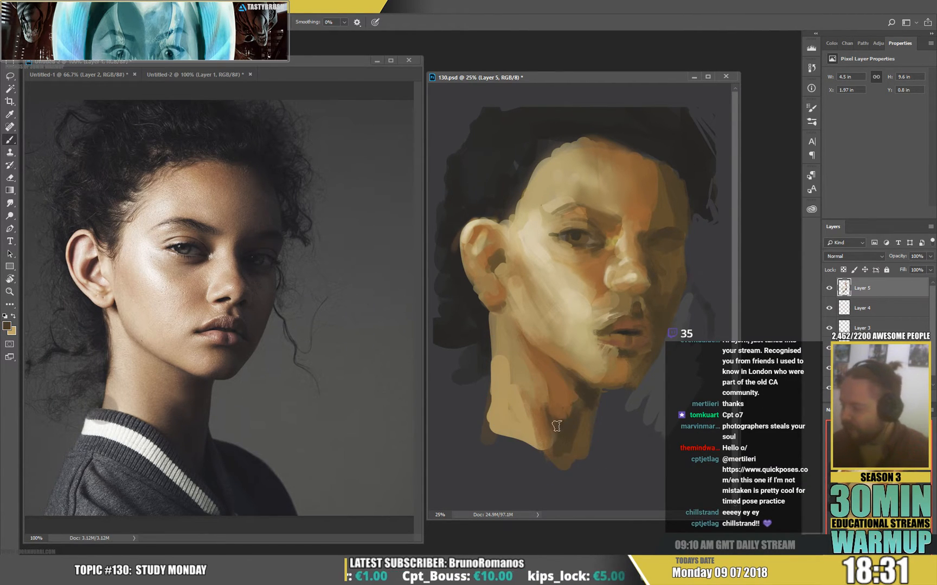
{"action": "mouse_move", "coordinate": [556, 425]}
{"action": "left_mouse_down"}
{"action": "mouse_move", "coordinate": [586, 411]}
{"action": "mouse_move", "coordinate": [582, 465]}
{"action": "left_mouse_up"}
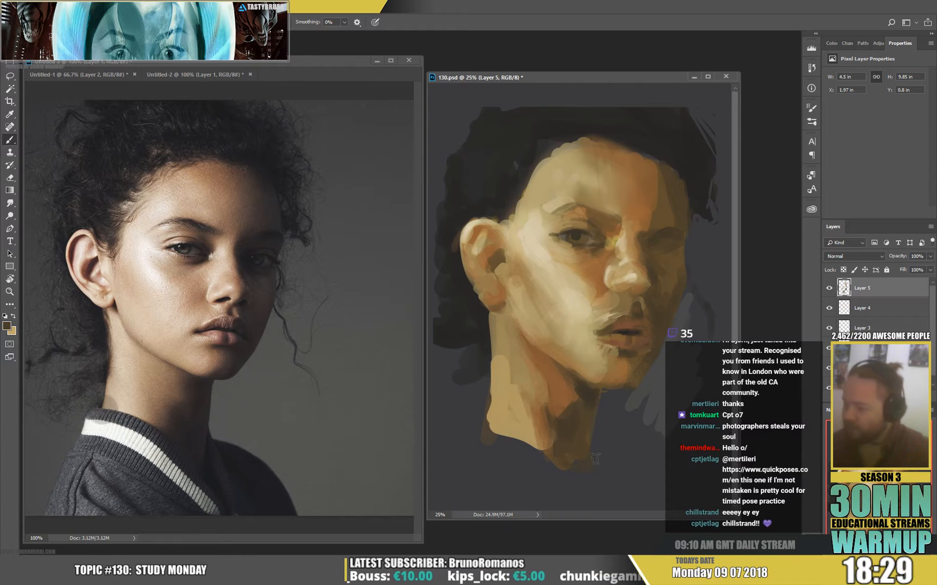
Reshape the back edge of the neck below the ear with sampled tan, dark hair and orange-brown strokes.
{"action": "left_click", "coordinate": [495, 381], "text": "alt"}
{"action": "mouse_move", "coordinate": [492, 428]}
{"action": "left_mouse_down"}
{"action": "mouse_move", "coordinate": [493, 341]}
{"action": "mouse_move", "coordinate": [487, 423]}
{"action": "left_mouse_up"}
{"action": "left_click", "coordinate": [480, 309], "text": "alt"}
{"action": "left_click_drag", "start_coordinate": [483, 331], "coordinate": [483, 356]}
{"action": "left_click", "coordinate": [507, 341], "text": "alt"}
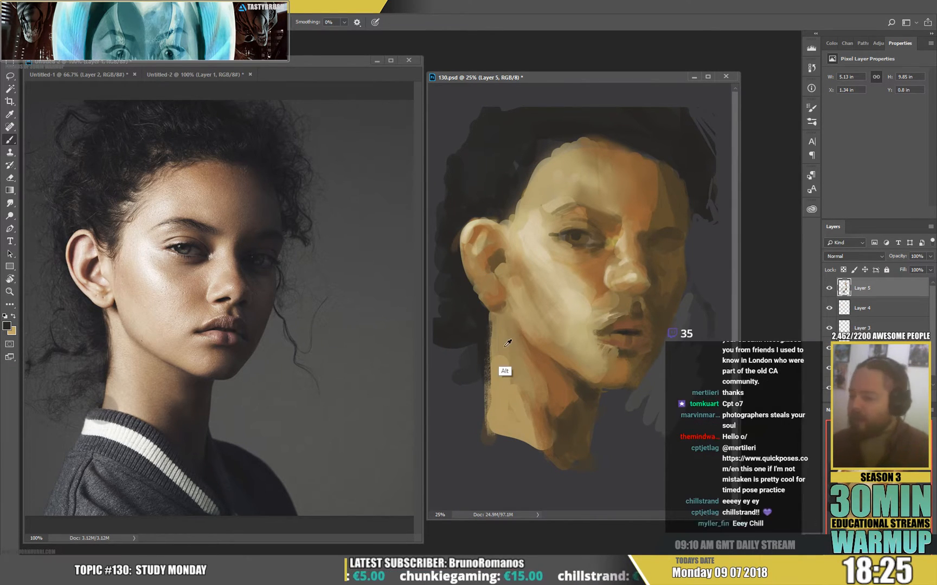
{"action": "left_click", "coordinate": [493, 312], "text": "alt"}
{"action": "left_click_drag", "start_coordinate": [487, 315], "coordinate": [489, 338]}
{"action": "left_click", "coordinate": [504, 290], "text": "alt"}
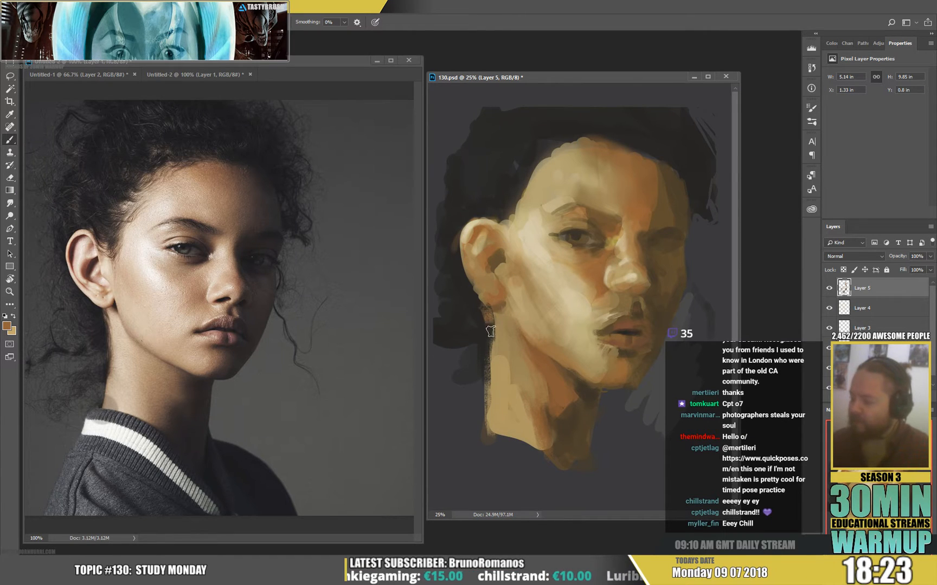
{"action": "left_click", "coordinate": [490, 331], "text": "alt"}
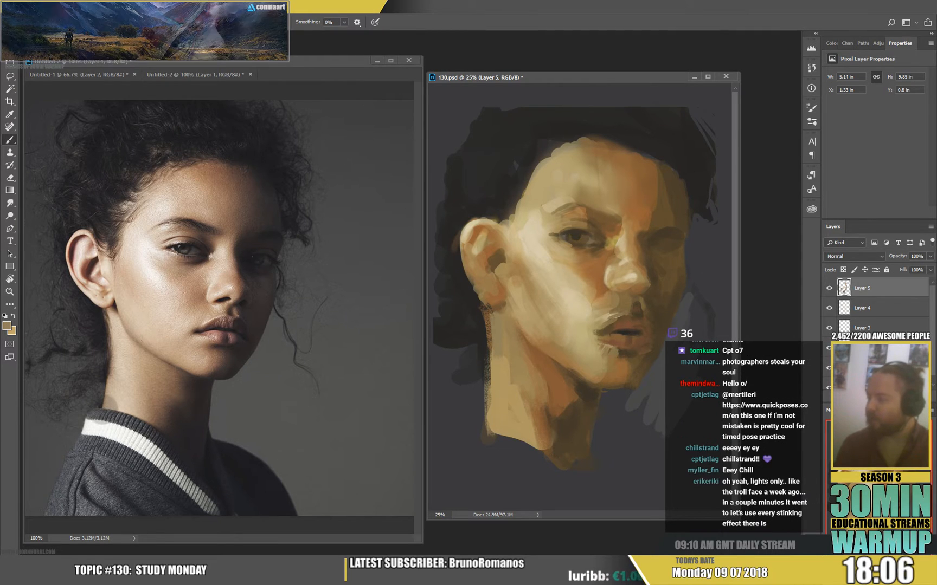
Add a Hue/Saturation adjustment layer and shift the painting's hue slightly towards red.
{"action": "left_click", "coordinate": [878, 399]}
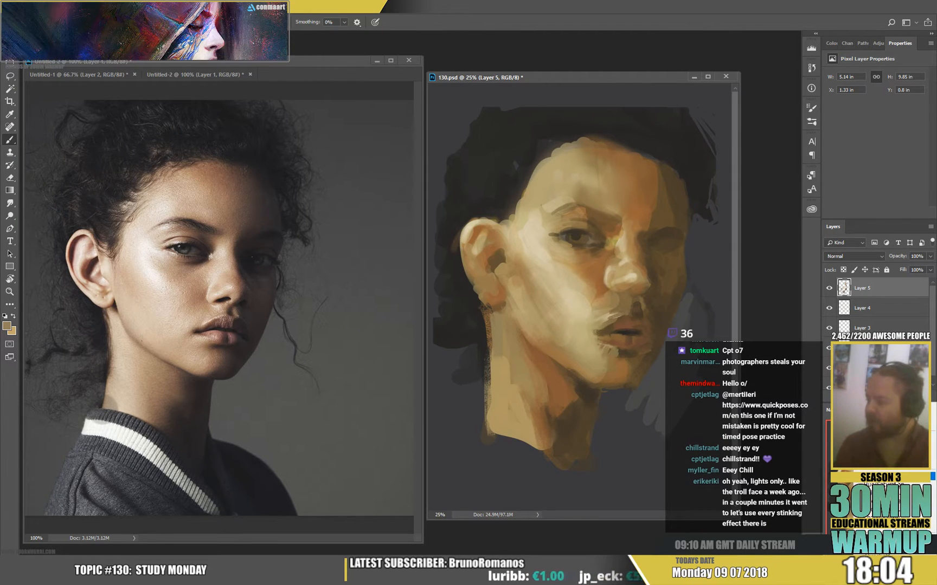
{"action": "left_click", "coordinate": [890, 483]}
{"action": "left_click_drag", "start_coordinate": [874, 111], "coordinate": [872, 112]}
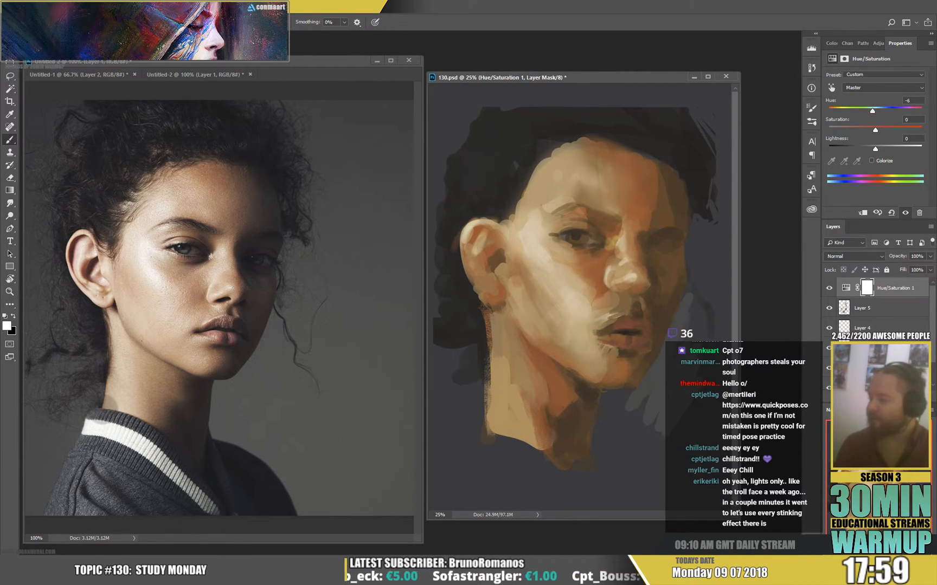
Add a new layer above the adjustment and paste a merged copy of the whole painting into it.
{"action": "left_click", "coordinate": [906, 399]}
{"action": "key", "text": "ctrl+t"}
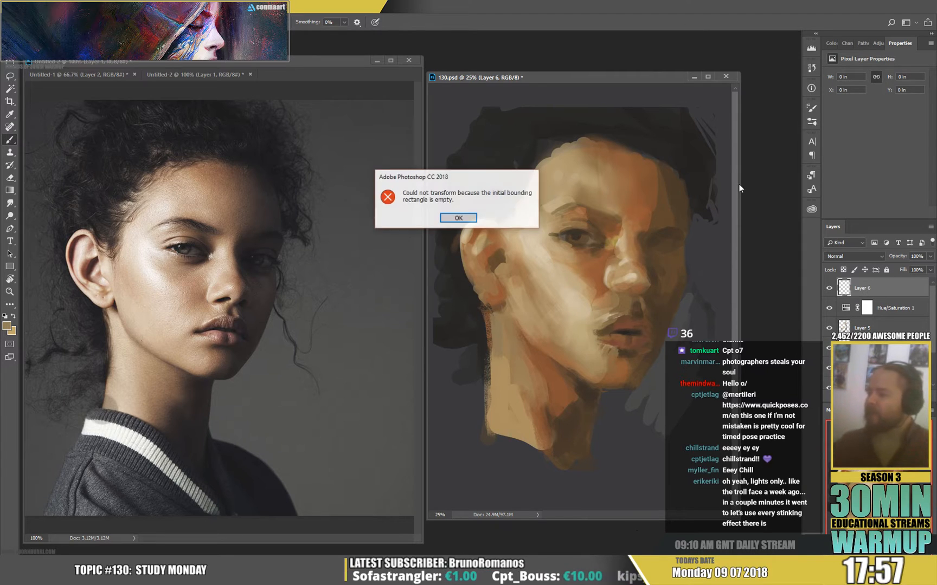
{"action": "left_click", "coordinate": [458, 218]}
{"action": "key", "text": "ctrl+v"}
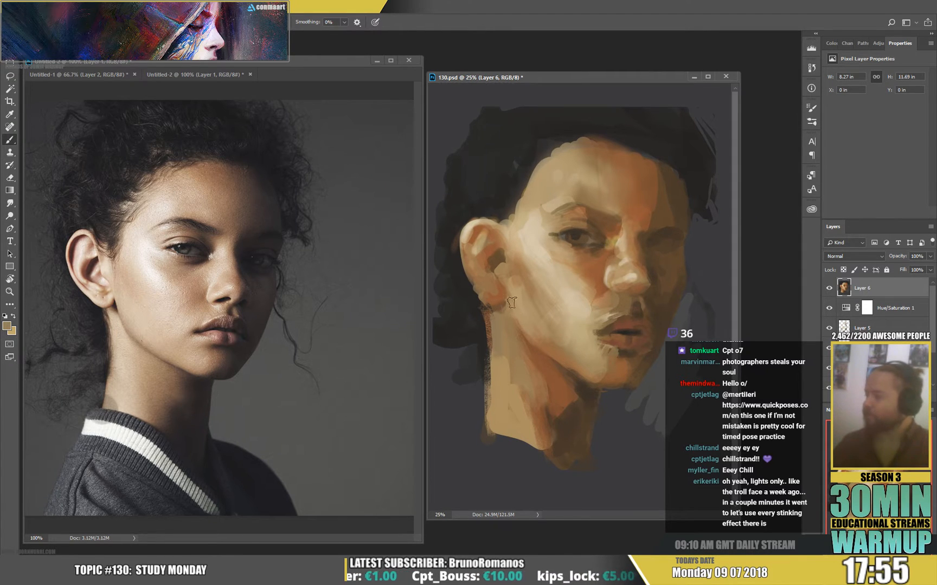
Warp the merged painting layer, lowering the upper head slightly and pushing the back of the neck outward.
{"action": "key", "text": "ctrl+t"}
{"action": "left_click", "coordinate": [410, 22]}
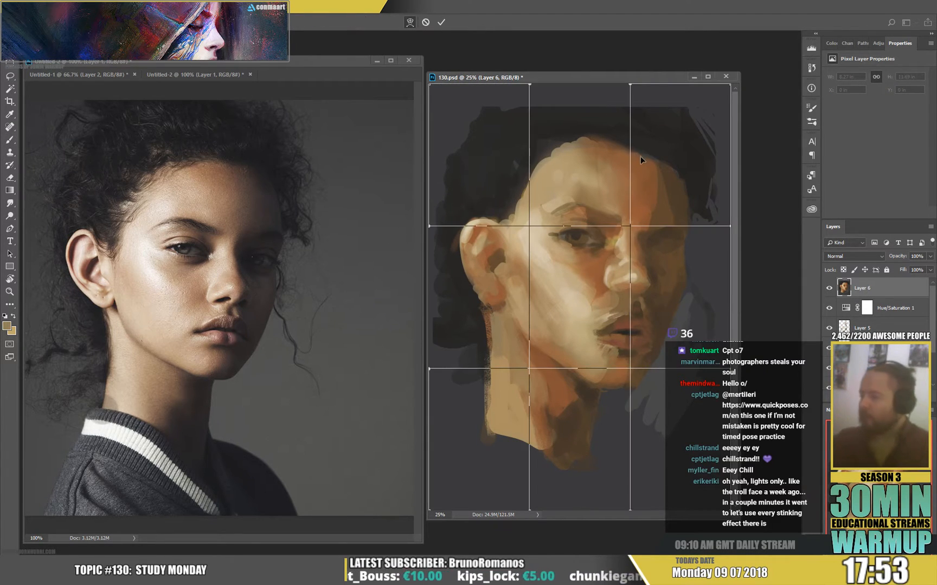
{"action": "left_click_drag", "start_coordinate": [636, 151], "coordinate": [640, 158]}
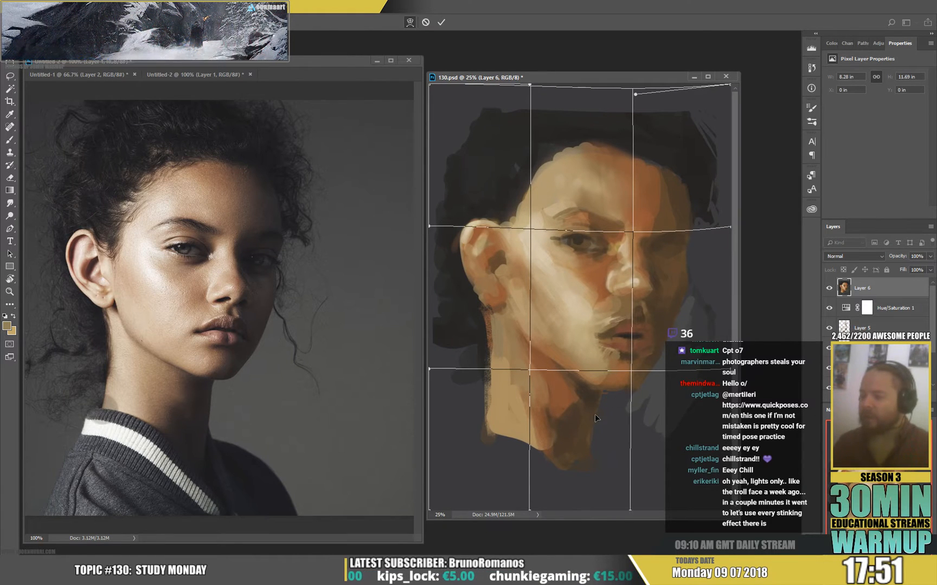
{"action": "left_click_drag", "start_coordinate": [529, 399], "coordinate": [522, 398]}
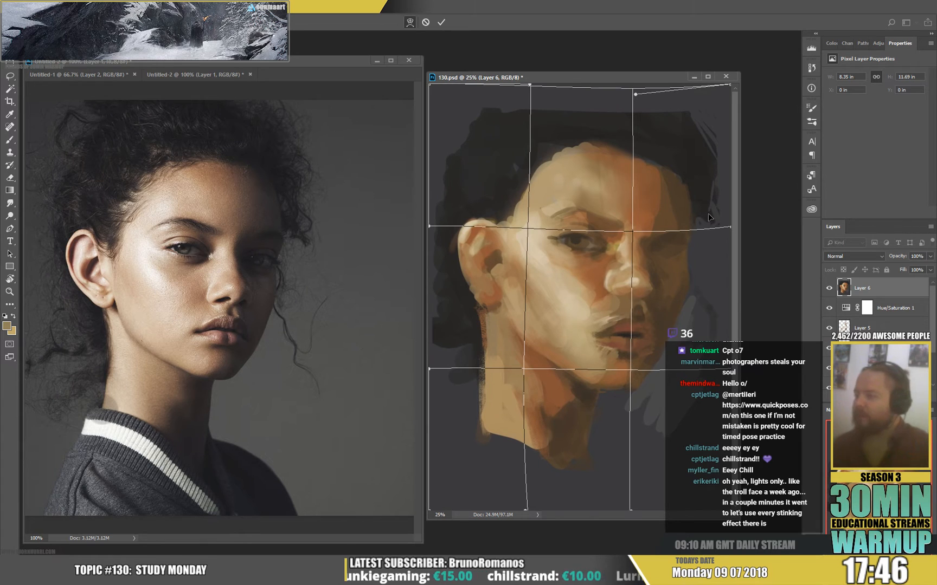
{"action": "left_click_drag", "start_coordinate": [707, 213], "coordinate": [707, 220]}
{"action": "key", "text": "Return"}
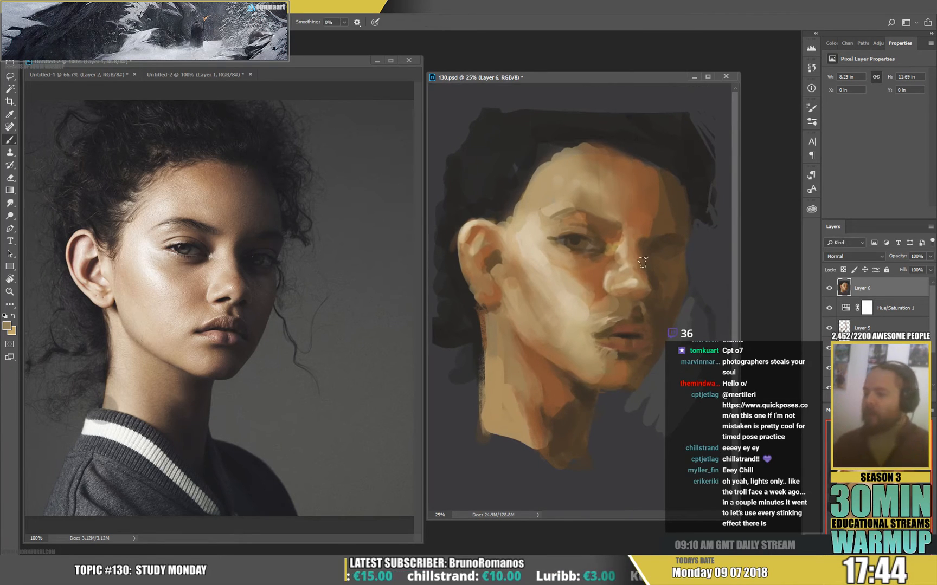
Paint a sampled dark brown stroke down the back edge of the neck on the merged layer.
{"action": "left_click", "coordinate": [478, 344], "text": "alt"}
{"action": "mouse_move", "coordinate": [480, 316]}
{"action": "left_mouse_down"}
{"action": "mouse_move", "coordinate": [487, 370]}
{"action": "mouse_move", "coordinate": [476, 418]}
{"action": "left_mouse_up"}
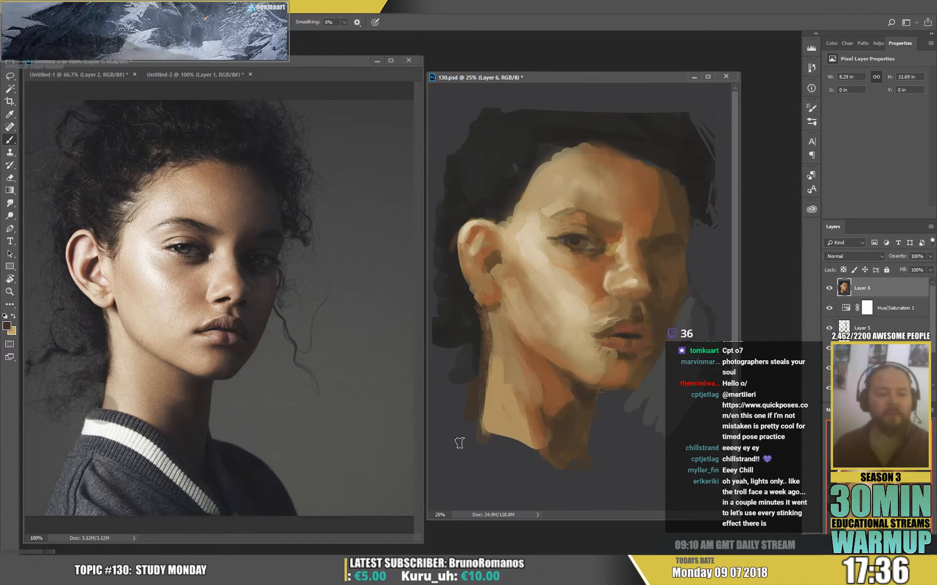
Reduce the brush size and paint sampled light skin tones along the near eyebrow and upper eyelid.
{"action": "right_click", "coordinate": [618, 254]}
{"action": "left_click", "coordinate": [674, 155]}
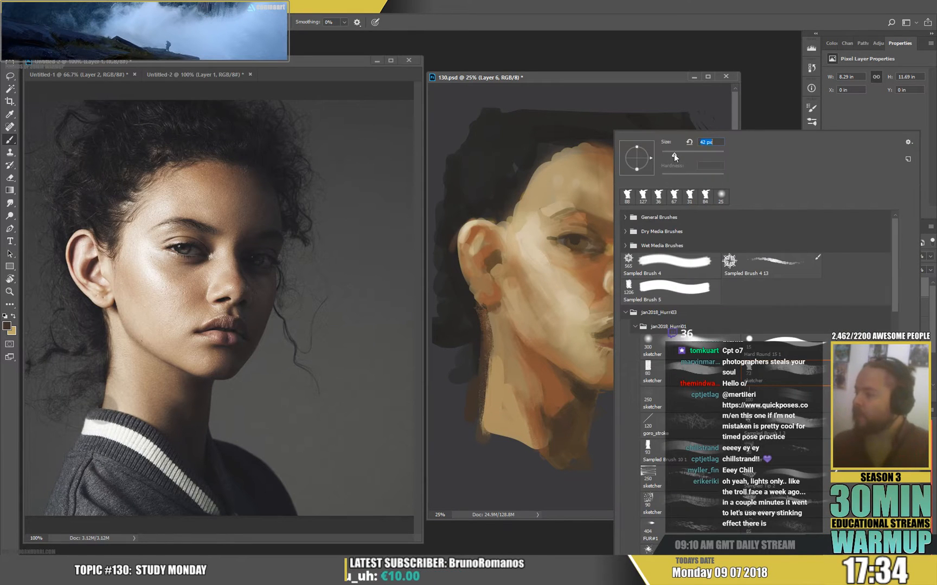
{"action": "left_click", "coordinate": [578, 241], "text": "alt"}
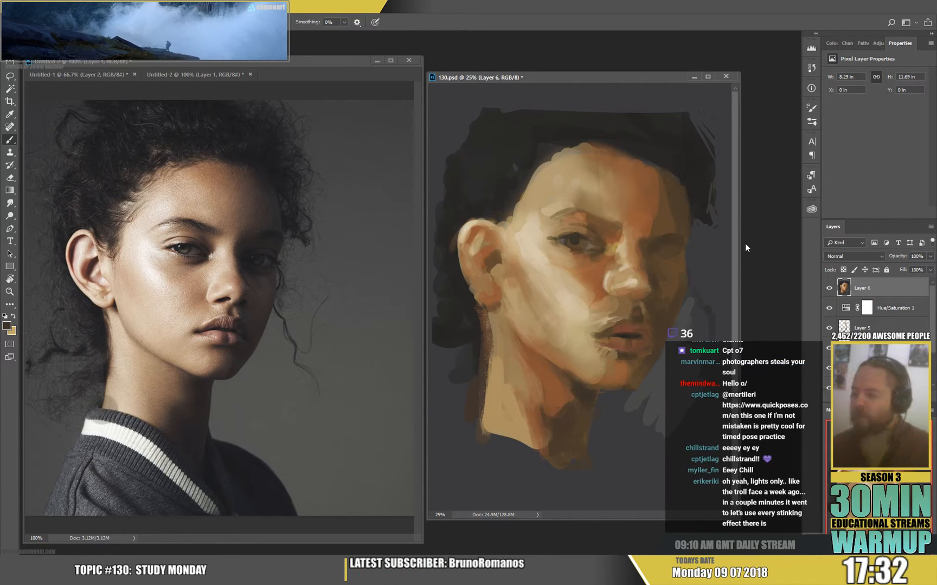
{"action": "left_click", "coordinate": [532, 248], "text": "alt"}
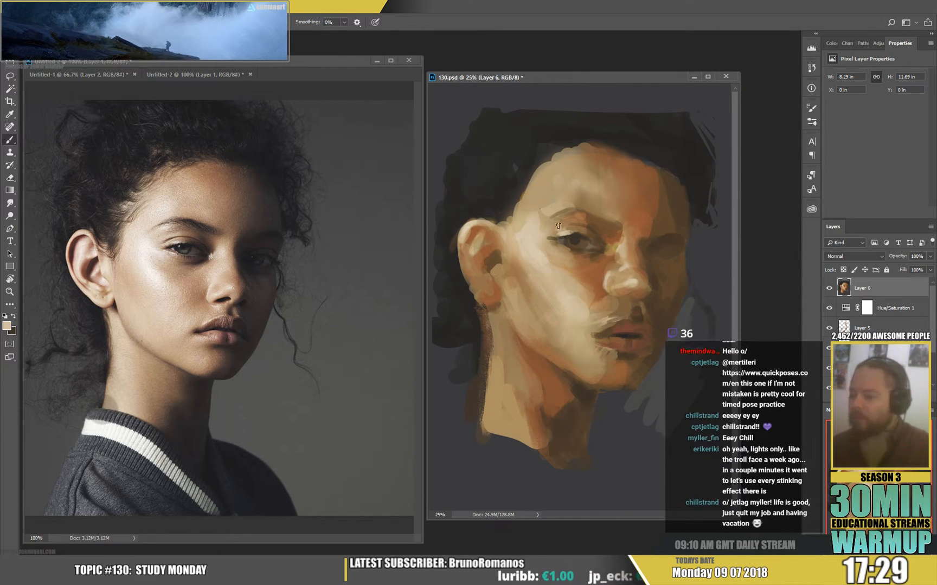
{"action": "left_click_drag", "start_coordinate": [558, 218], "coordinate": [573, 215]}
{"action": "left_click", "coordinate": [573, 218], "text": "alt"}
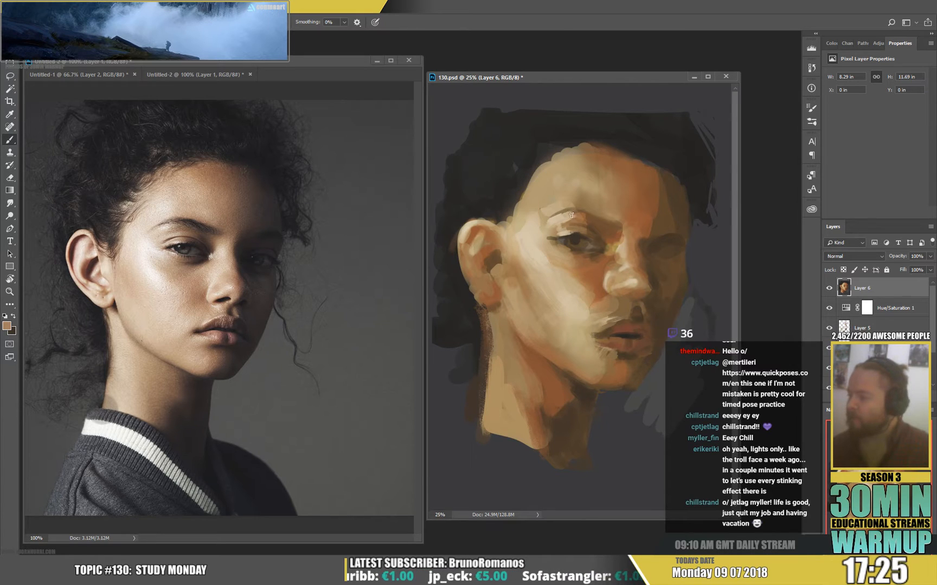
{"action": "left_click", "coordinate": [542, 229], "text": "alt"}
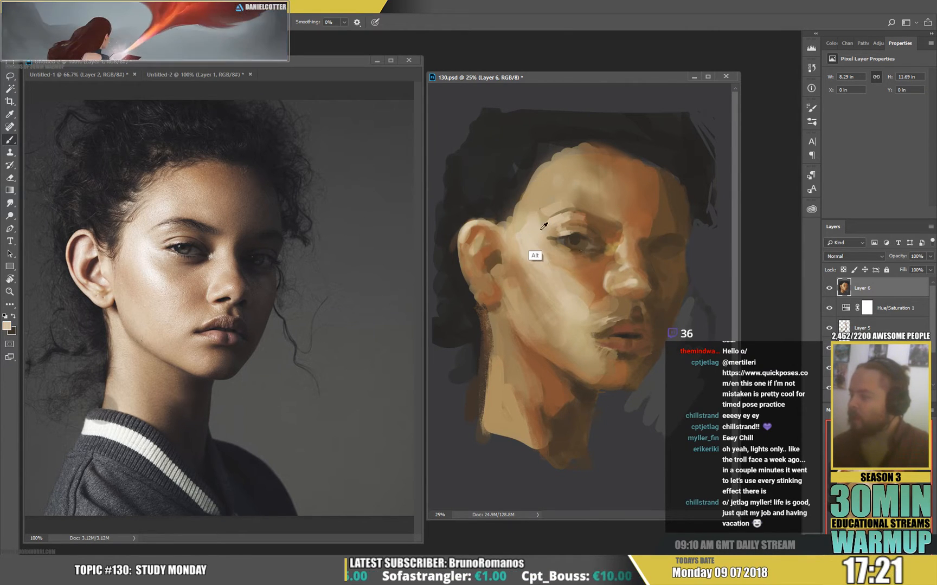
Refine the near eye's iris and paint a light edge along its lower lid with a smaller brush.
{"action": "right_click", "coordinate": [595, 256]}
{"action": "left_click_drag", "start_coordinate": [568, 249], "coordinate": [562, 247]}
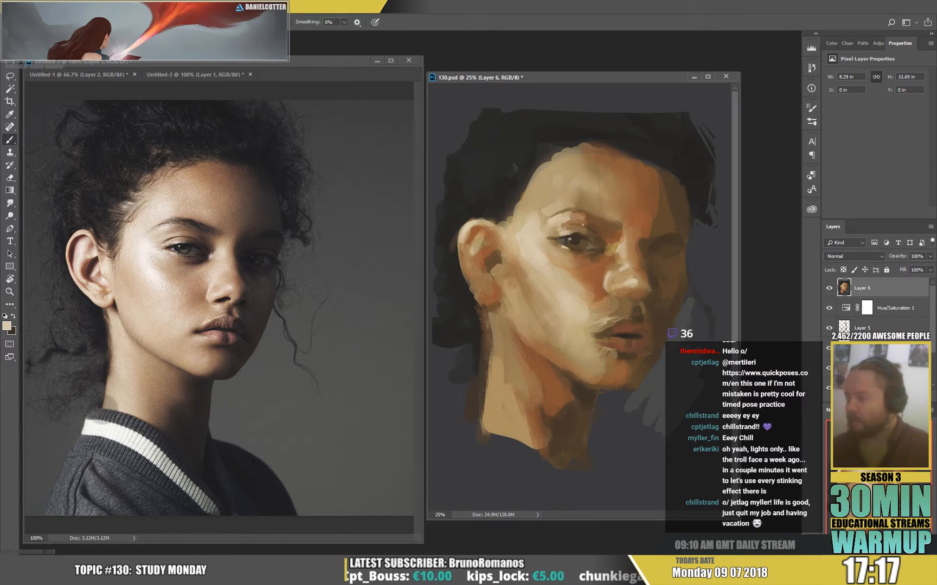
{"action": "left_click_drag", "start_coordinate": [569, 254], "coordinate": [588, 250]}
{"action": "left_click", "coordinate": [583, 252], "text": "alt"}
{"action": "left_click", "coordinate": [588, 251], "text": "alt"}
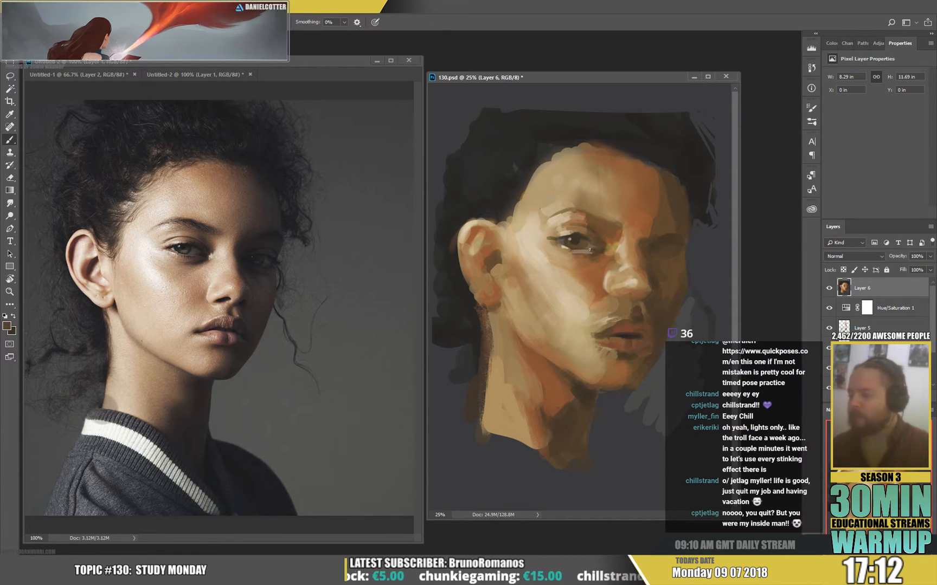
Darken the near eye's inner corner and lower lash line with sampled dark brown.
{"action": "right_click", "coordinate": [620, 252]}
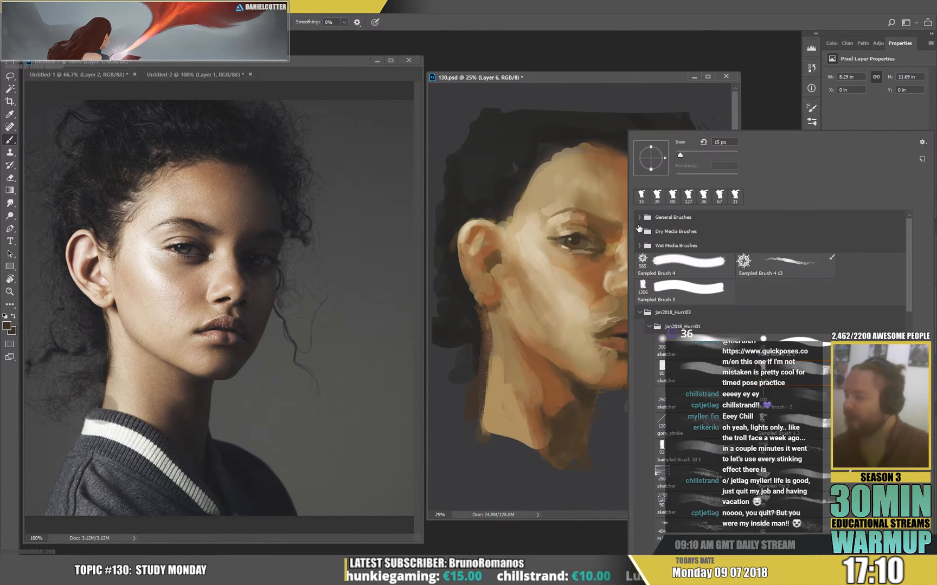
{"action": "left_click", "coordinate": [597, 249]}
{"action": "left_click", "coordinate": [598, 251], "text": "alt"}
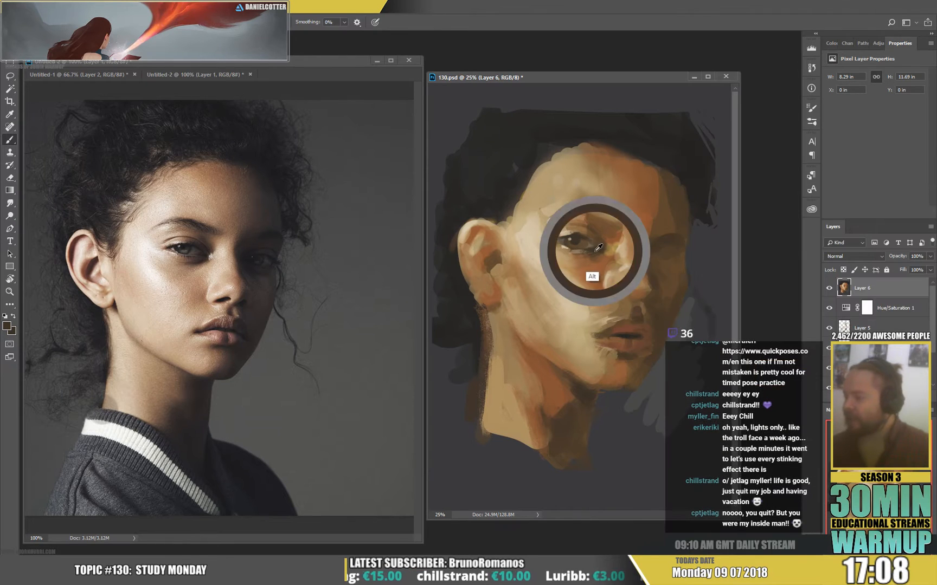
{"action": "left_click", "coordinate": [571, 276], "text": "alt"}
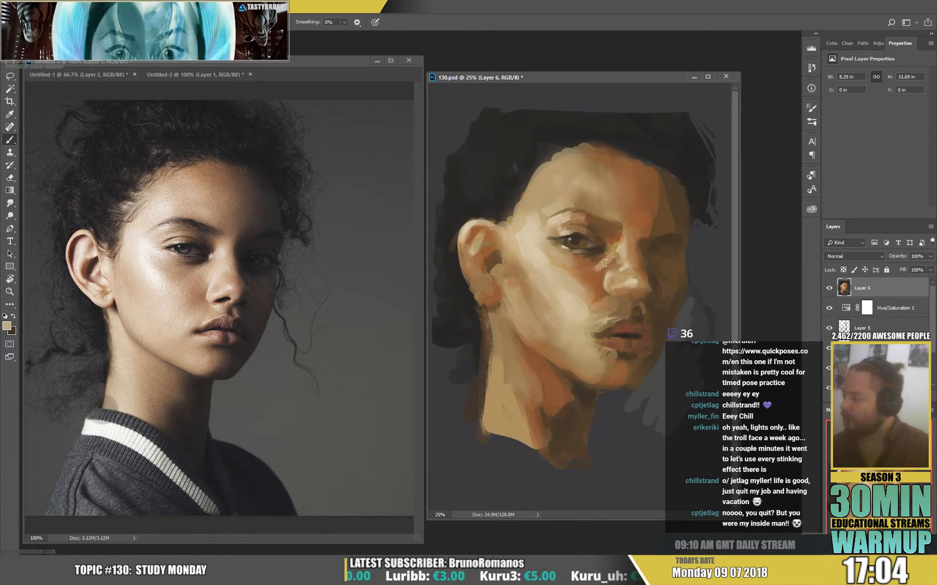
Blend sampled orange and light skin tones along the lit side of the nose beside the near eye.
{"action": "left_click", "coordinate": [600, 268], "text": "alt"}
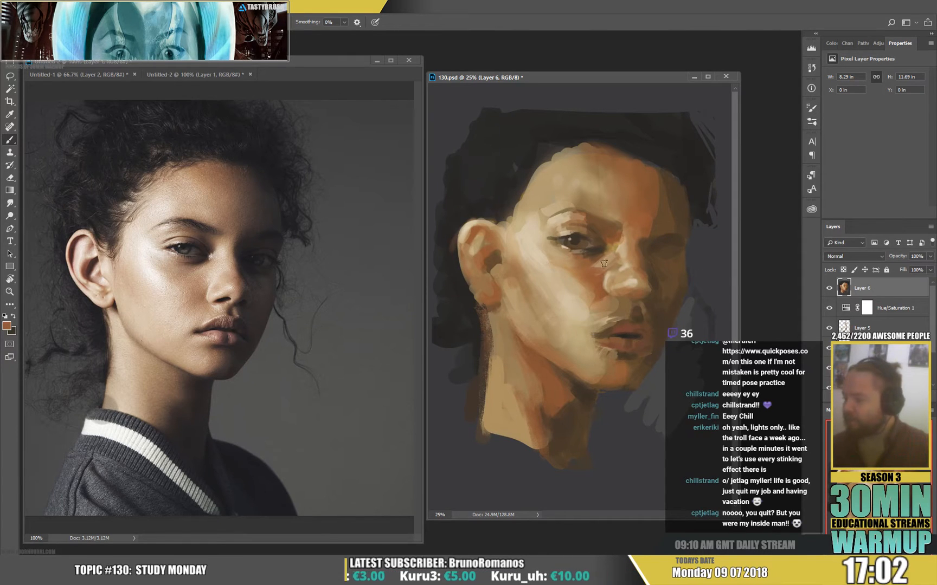
{"action": "left_click", "coordinate": [621, 279], "text": "alt"}
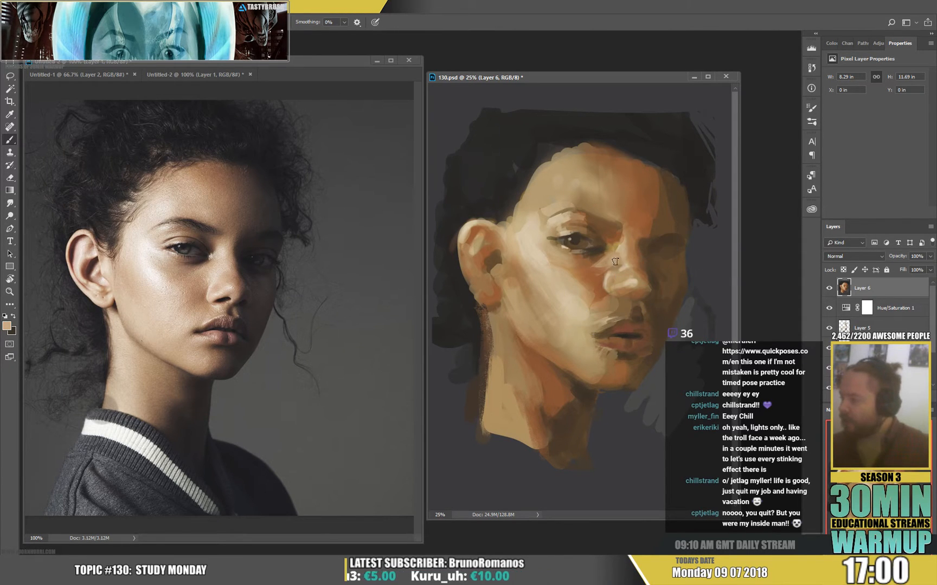
{"action": "left_click", "coordinate": [625, 271], "text": "alt"}
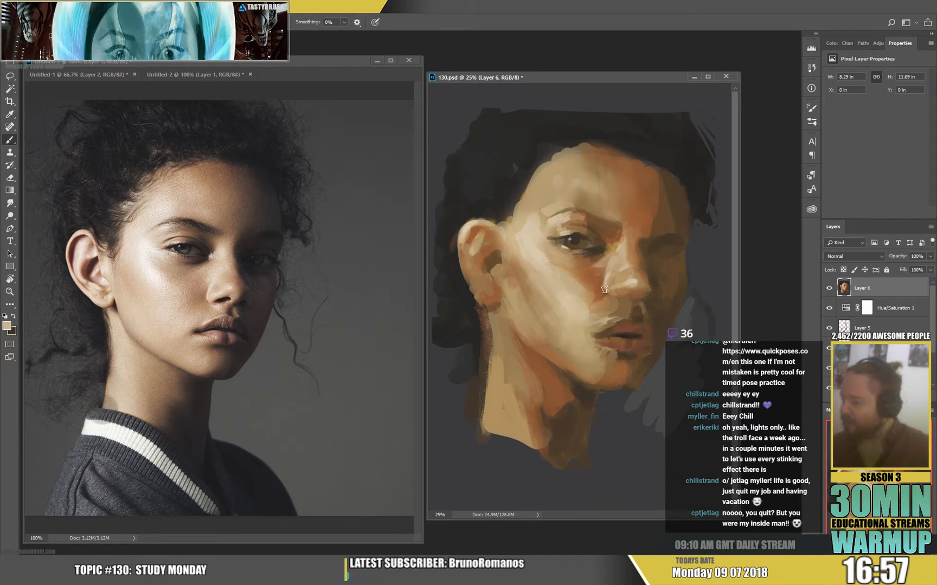
Soften the cheek between the nostril and the mouth corner with sampled light skin tones.
{"action": "left_click", "coordinate": [599, 310], "text": "alt"}
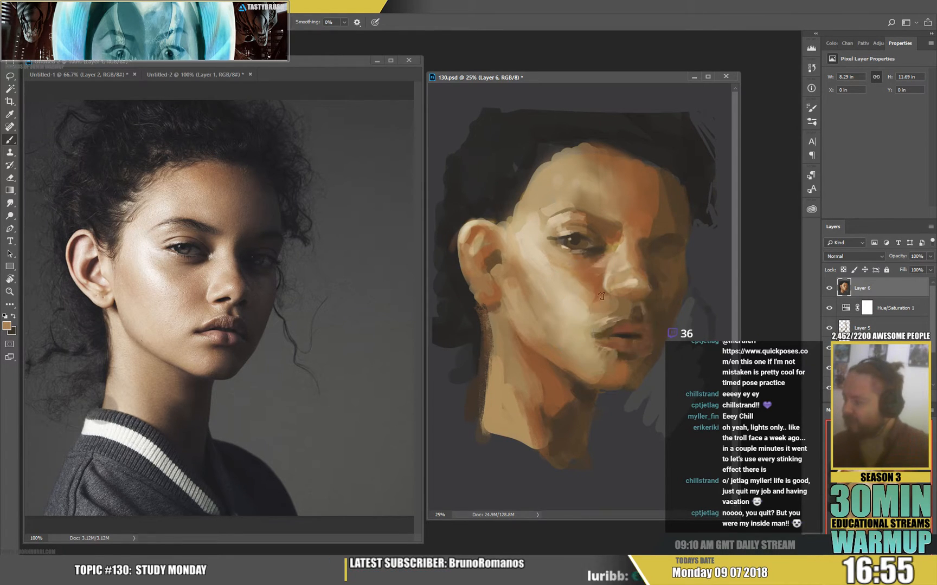
{"action": "left_click", "coordinate": [603, 289], "text": "alt"}
{"action": "left_click_drag", "start_coordinate": [588, 296], "coordinate": [582, 316]}
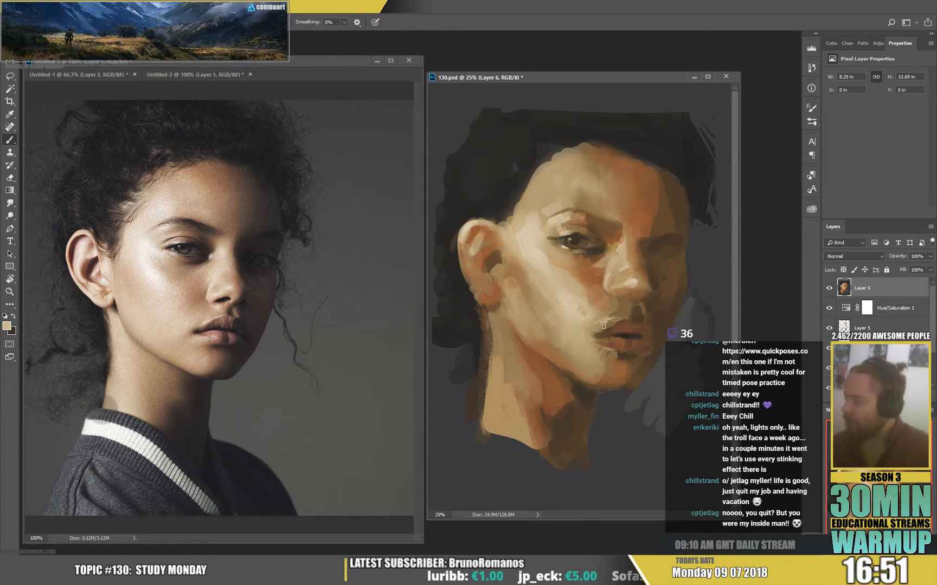
{"action": "left_click", "coordinate": [598, 316], "text": "alt"}
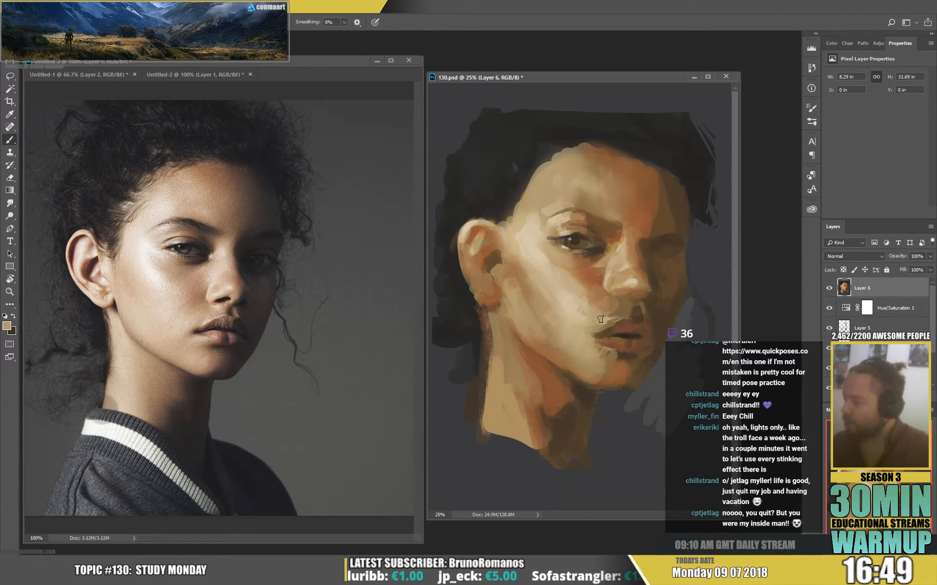
{"action": "left_click", "coordinate": [544, 271], "text": "alt"}
{"action": "left_click", "coordinate": [559, 238], "text": "alt"}
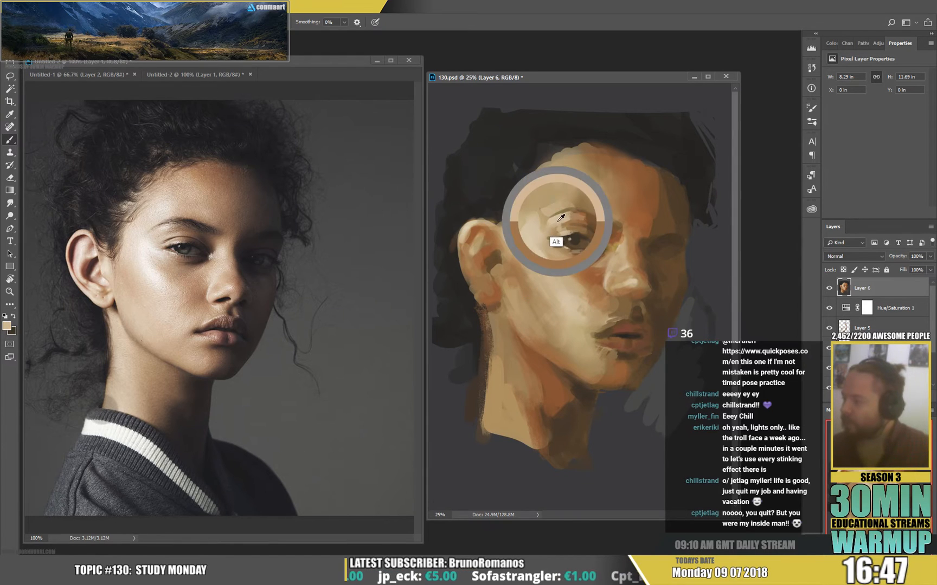
Adjust the brush size and refine the upper lip's edge near the lit mouth corner.
{"action": "right_click", "coordinate": [644, 314]}
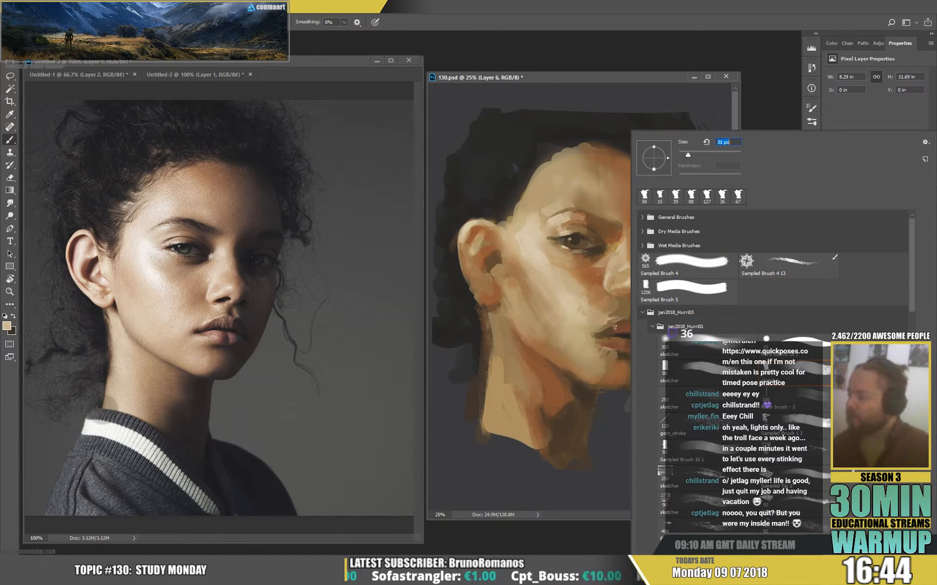
{"action": "left_click", "coordinate": [614, 327]}
{"action": "left_click_drag", "start_coordinate": [607, 324], "coordinate": [615, 319]}
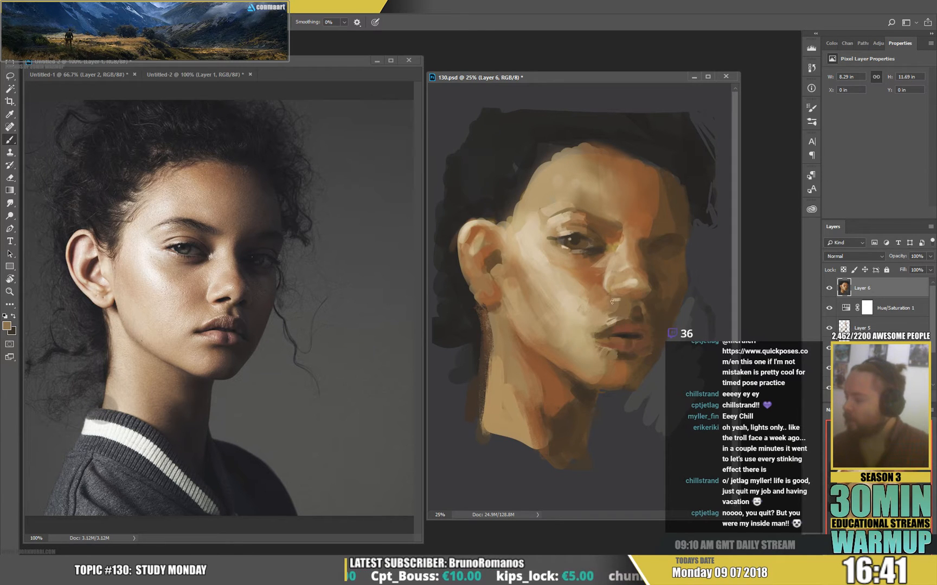
Paint the nostrils and underside of the nose in dark brown, and refine the nose tip with sampled skin tones.
{"action": "left_click", "coordinate": [638, 318], "text": "alt"}
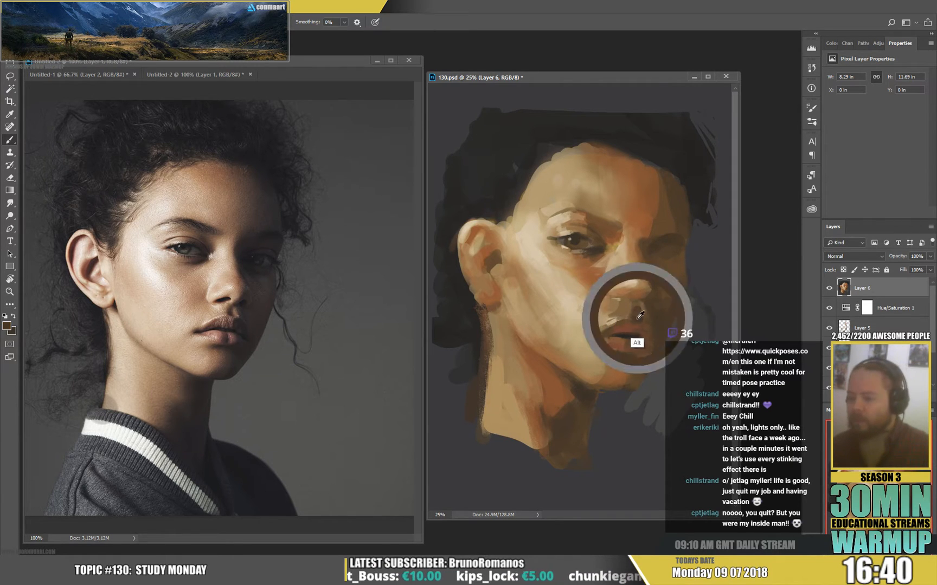
{"action": "left_click", "coordinate": [632, 292], "text": "alt"}
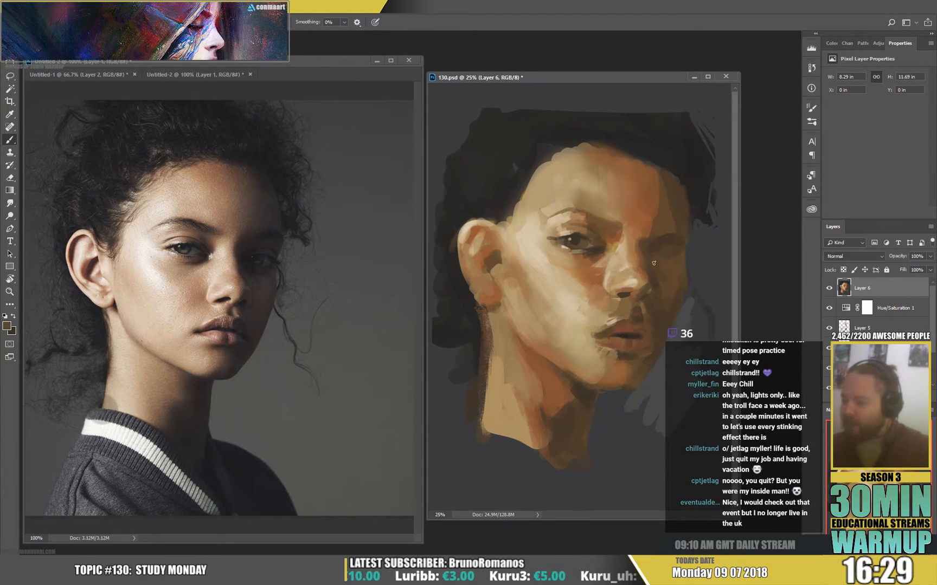
{"action": "left_click", "coordinate": [638, 285], "text": "alt"}
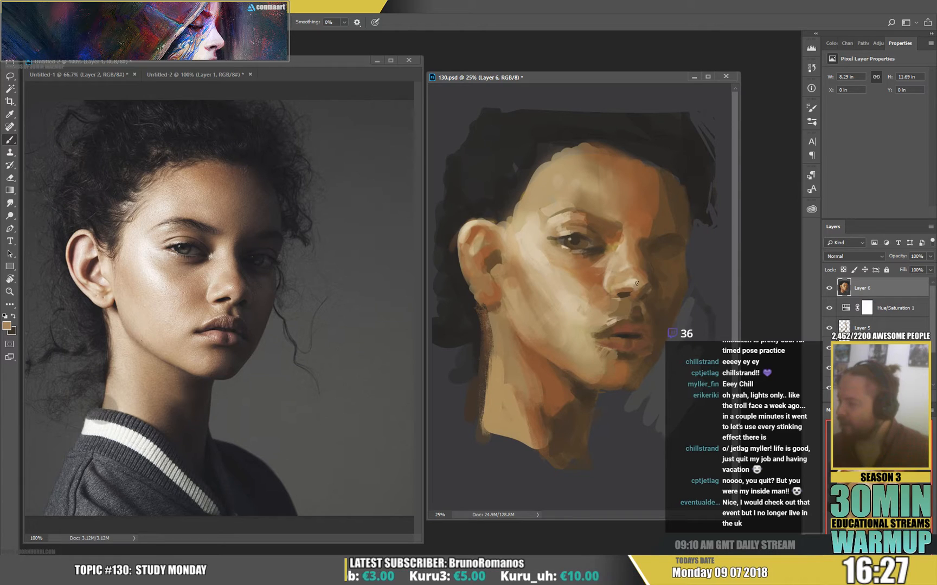
{"action": "left_click", "coordinate": [645, 288], "text": "alt"}
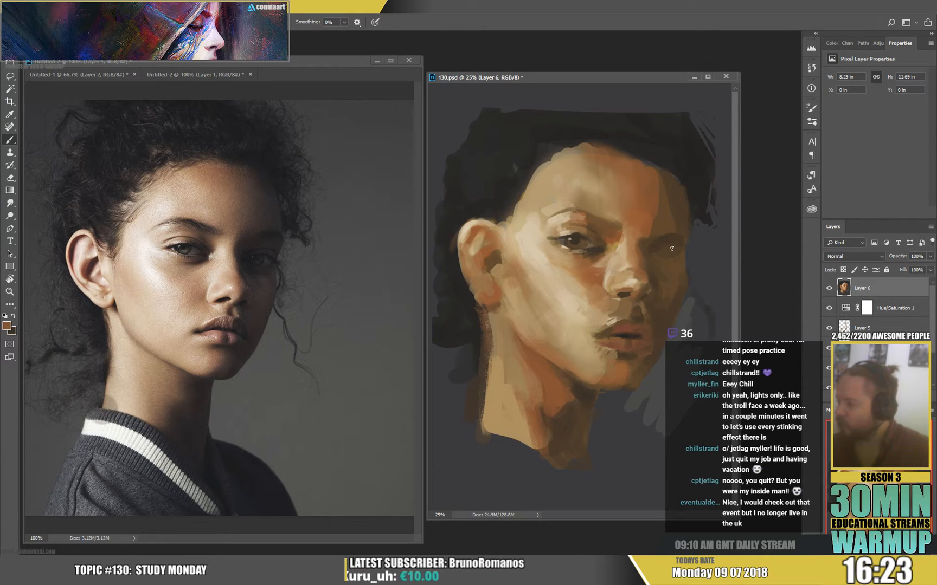
Flip both the painting's canvas and the reference photo's canvas horizontally, and reposition the photo to show the face.
{"action": "left_click", "coordinate": [61, 7]}
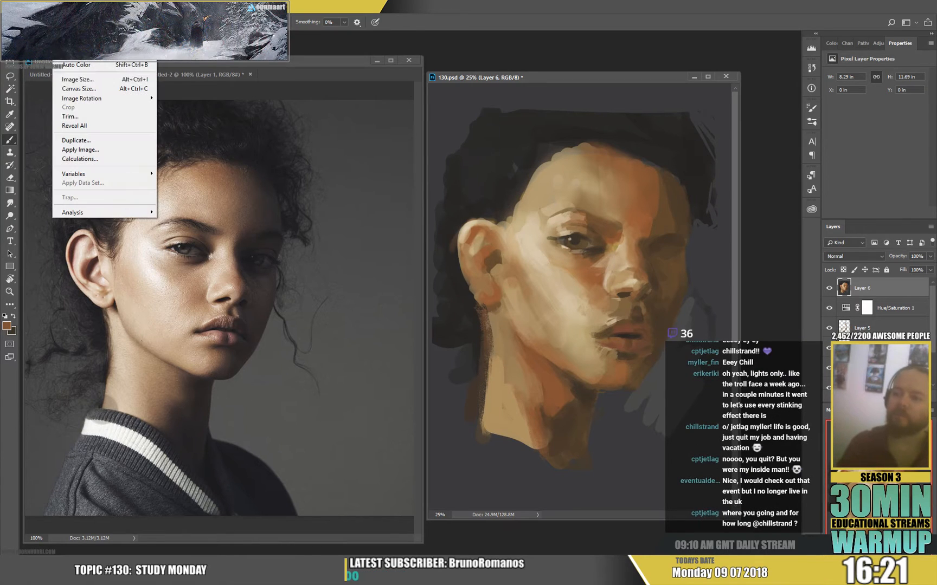
{"action": "mouse_move", "coordinate": [98, 99]}
{"action": "left_click", "coordinate": [200, 142]}
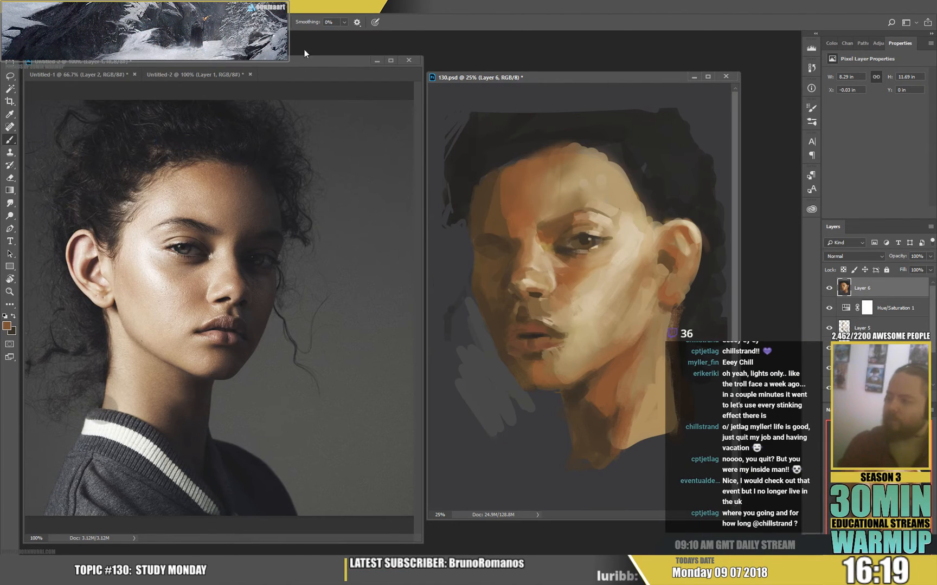
{"action": "left_click", "coordinate": [285, 62]}
{"action": "left_click", "coordinate": [61, 7]}
{"action": "mouse_move", "coordinate": [98, 99]}
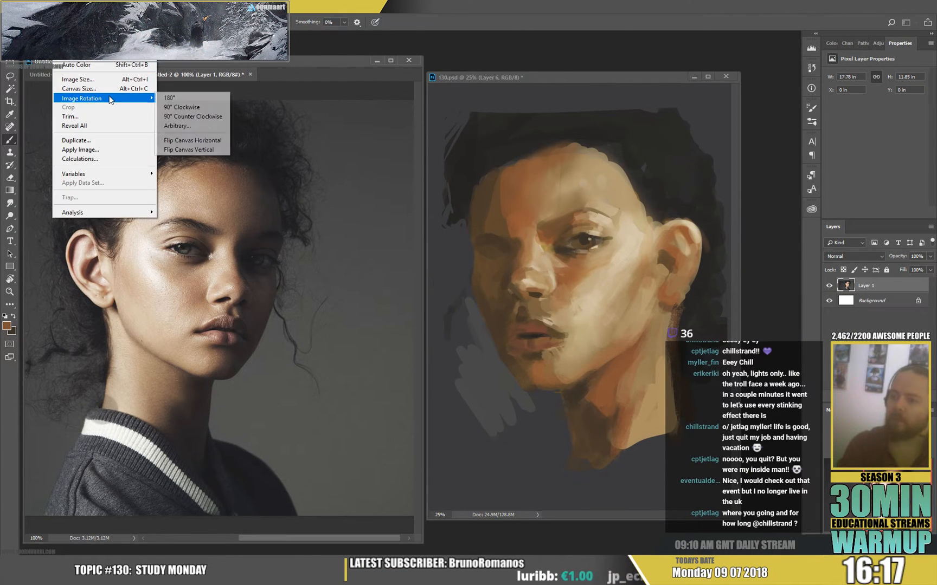
{"action": "left_click", "coordinate": [185, 142]}
{"action": "left_click_drag", "start_coordinate": [220, 316], "coordinate": [363, 334]}
{"action": "left_click", "coordinate": [556, 388]}
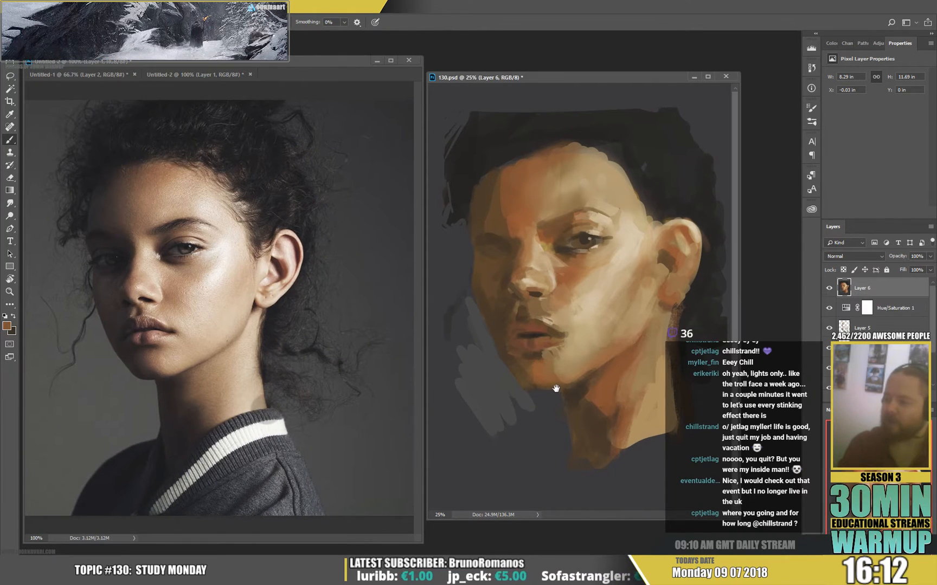
Paint the shadowed far eye and strengthen both eyebrows with sampled dark brown.
{"action": "left_click", "coordinate": [586, 237], "text": "alt"}
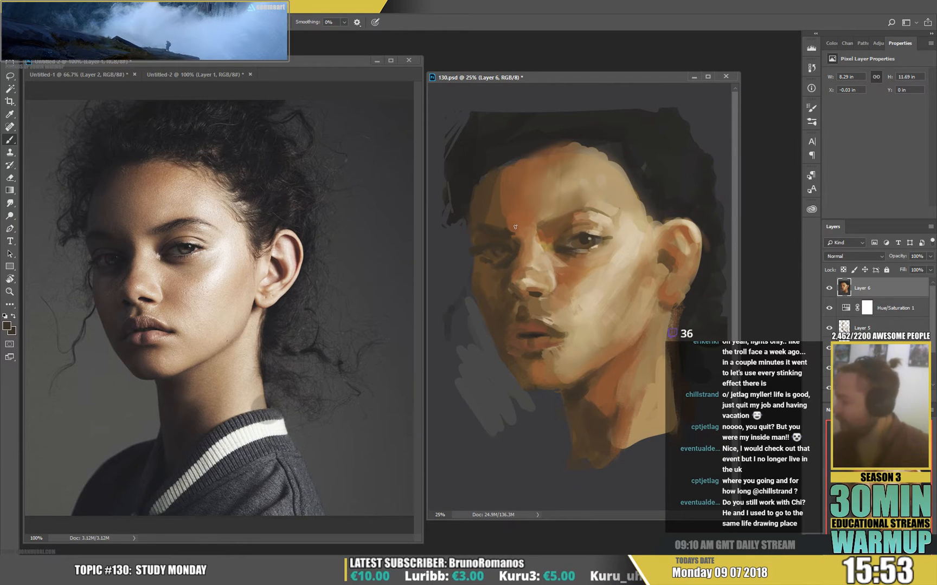
{"action": "left_click", "coordinate": [573, 218], "text": "alt"}
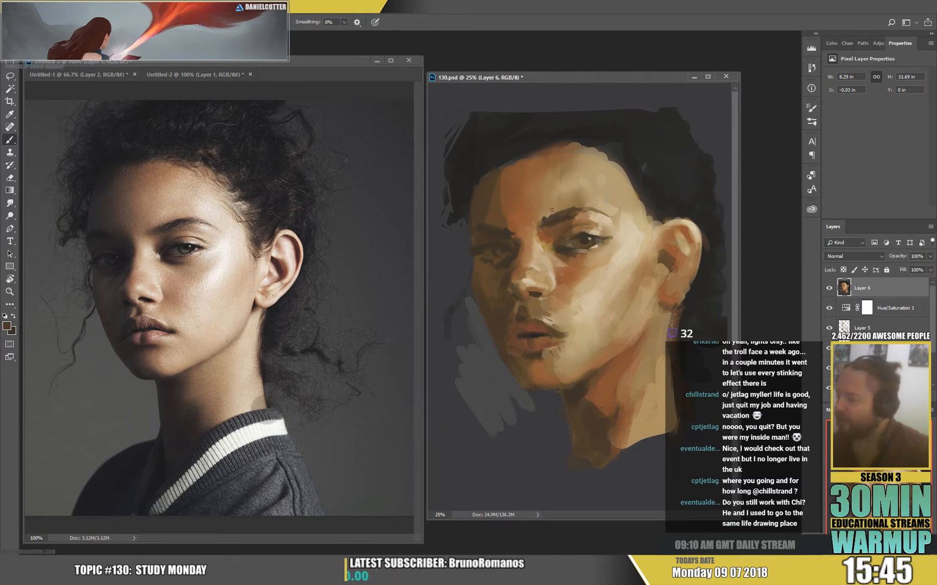
Enlarge the brush, blend shadow tones over the far side of the forehead, and paint textured dark strokes along the hairline.
{"action": "right_click", "coordinate": [552, 209]}
{"action": "left_click_drag", "start_coordinate": [635, 154], "coordinate": [640, 155]}
{"action": "left_click", "coordinate": [504, 190]}
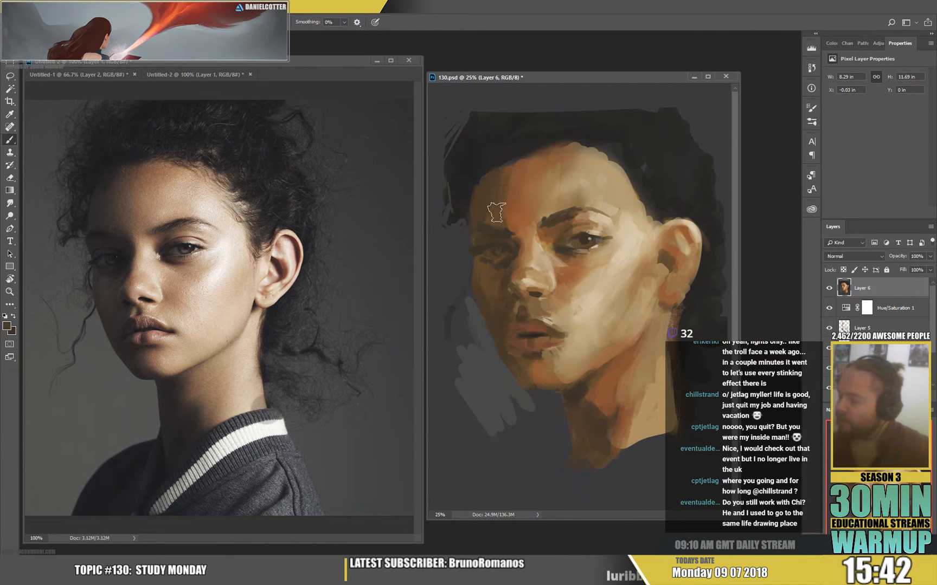
{"action": "left_click", "coordinate": [511, 199], "text": "alt"}
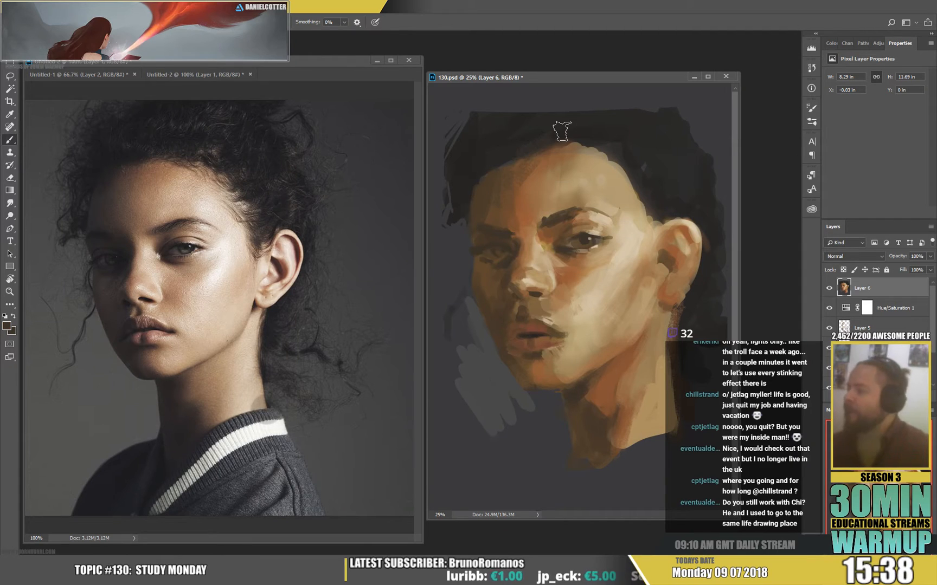
{"action": "left_click", "coordinate": [542, 146], "text": "alt"}
{"action": "left_click_drag", "start_coordinate": [589, 150], "coordinate": [616, 154]}
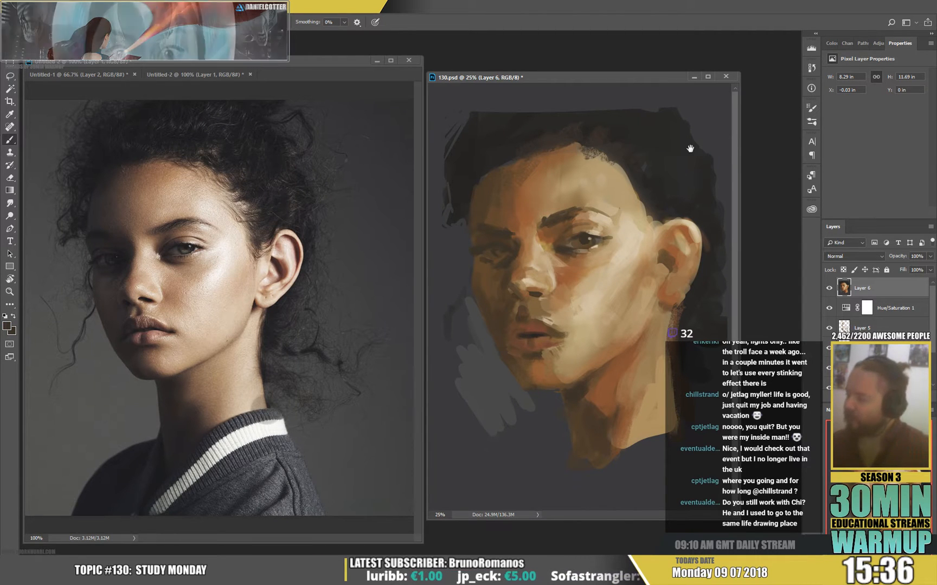
Paint short dark frown marks between the eyebrows with a smaller brush.
{"action": "right_click", "coordinate": [638, 278]}
{"action": "left_click", "coordinate": [544, 191], "text": "alt"}
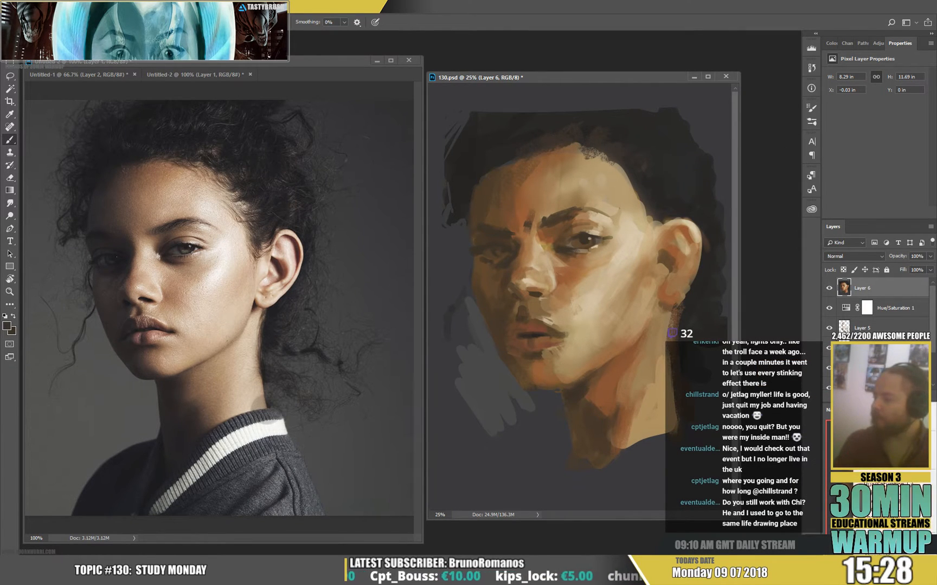
Add a Hue/Saturation adjustment layer over the painting with Hue -5 and Saturation -42.
{"action": "left_click", "coordinate": [899, 492]}
{"action": "key", "text": "ctrl+z"}
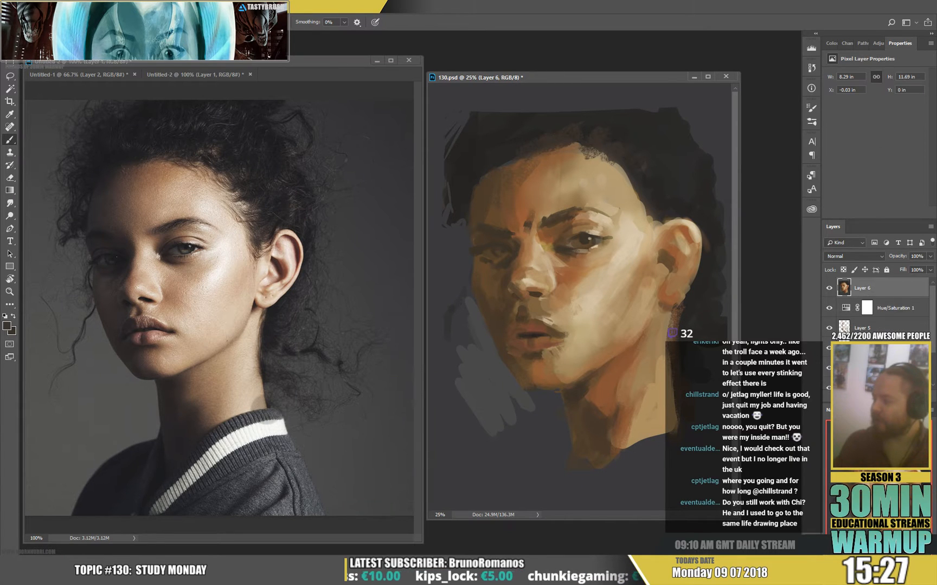
{"action": "left_click", "coordinate": [882, 400]}
{"action": "left_click", "coordinate": [889, 486]}
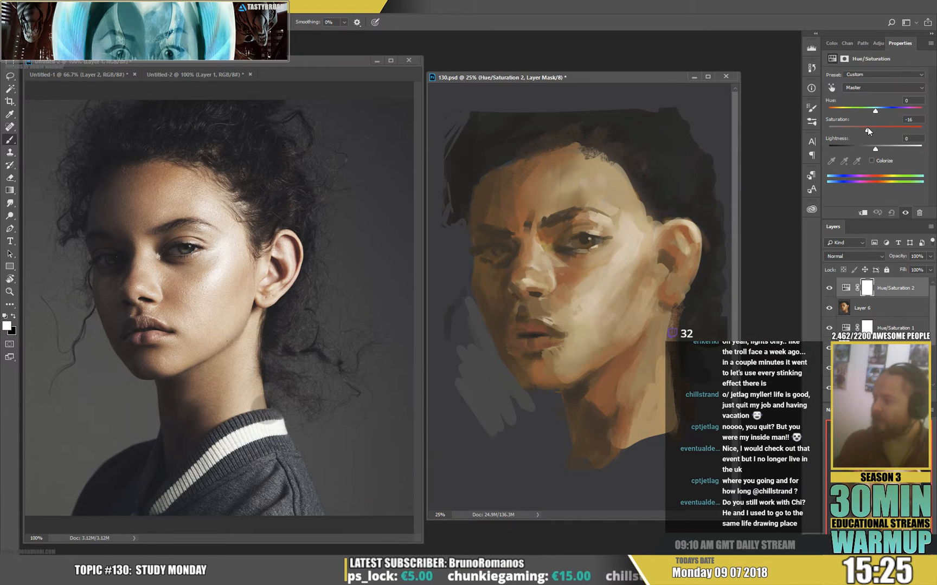
{"action": "mouse_move", "coordinate": [867, 127]}
{"action": "left_mouse_down"}
{"action": "mouse_move", "coordinate": [874, 111]}
{"action": "mouse_move", "coordinate": [855, 131]}
{"action": "left_mouse_up"}
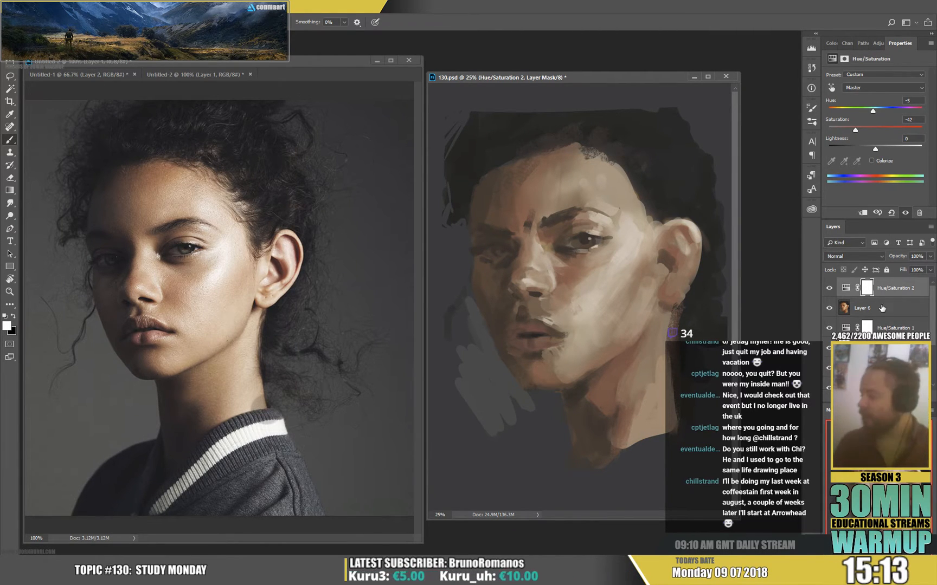
Add a second Hue/Saturation adjustment layer with Saturation +10.
{"action": "left_click", "coordinate": [877, 400]}
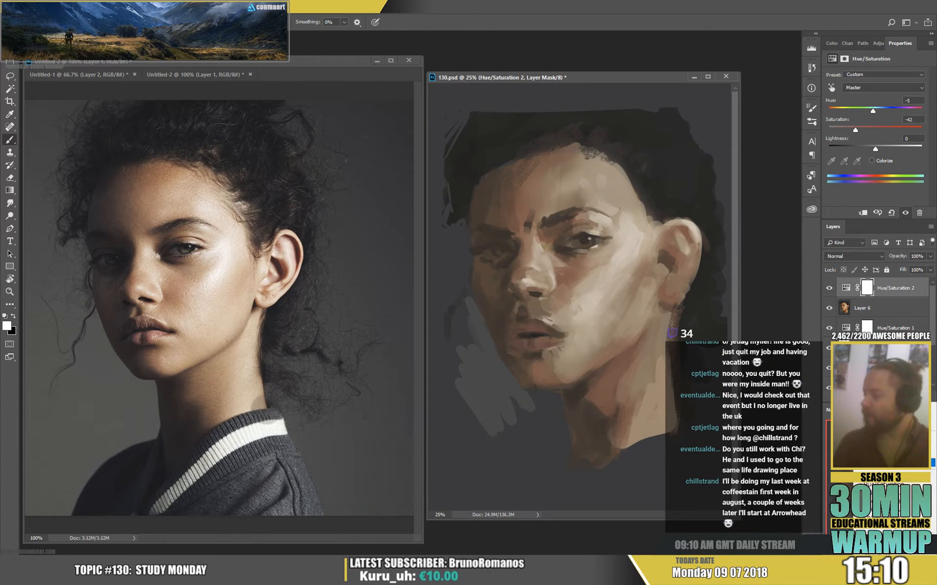
{"action": "left_click", "coordinate": [883, 484]}
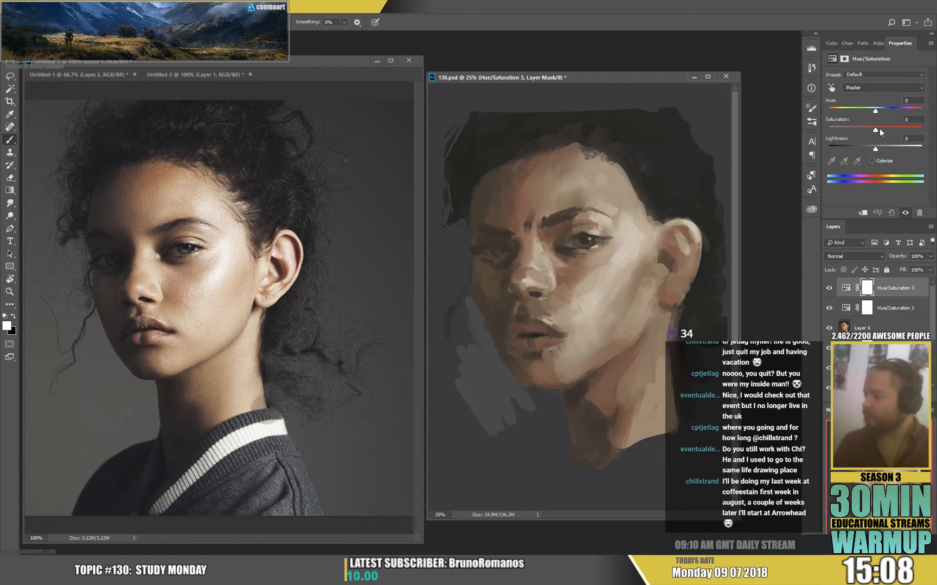
{"action": "left_click", "coordinate": [878, 129]}
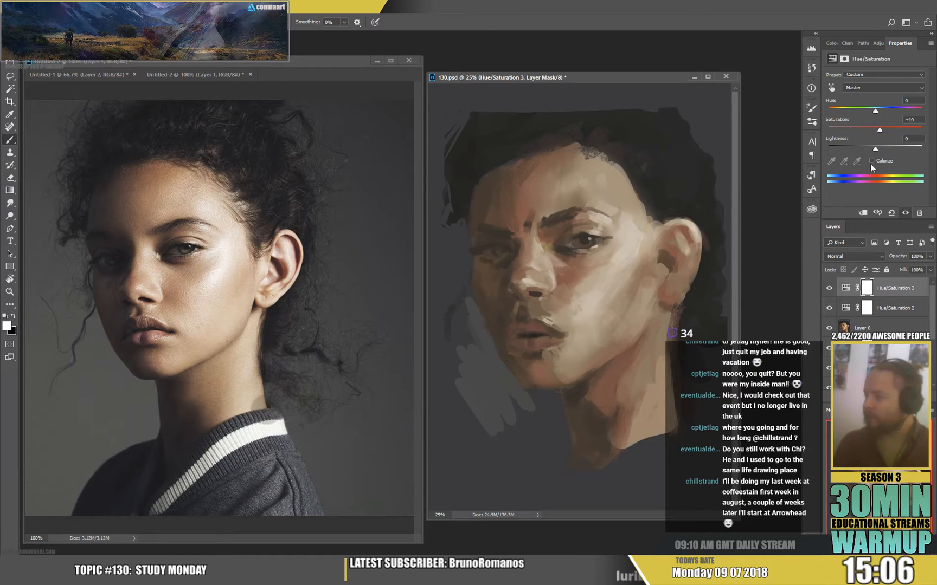
Create a new layer above the adjustments and paint small dark details in the near eye with a smaller brush.
{"action": "key", "text": "ctrl+shift+alt+n"}
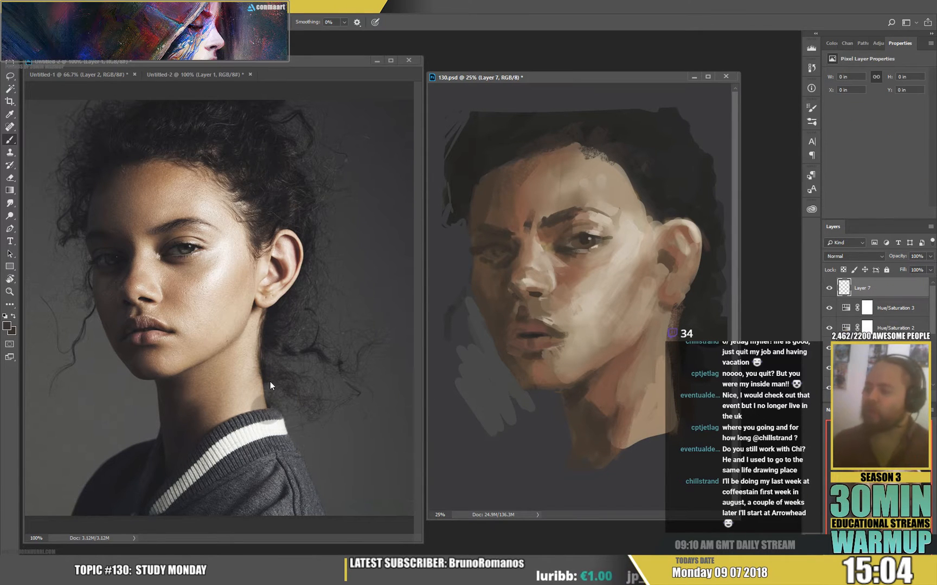
{"action": "right_click", "coordinate": [634, 258]}
{"action": "left_click_drag", "start_coordinate": [702, 155], "coordinate": [684, 156]}
{"action": "left_click", "coordinate": [584, 265]}
{"action": "left_click_drag", "start_coordinate": [576, 246], "coordinate": [579, 251]}
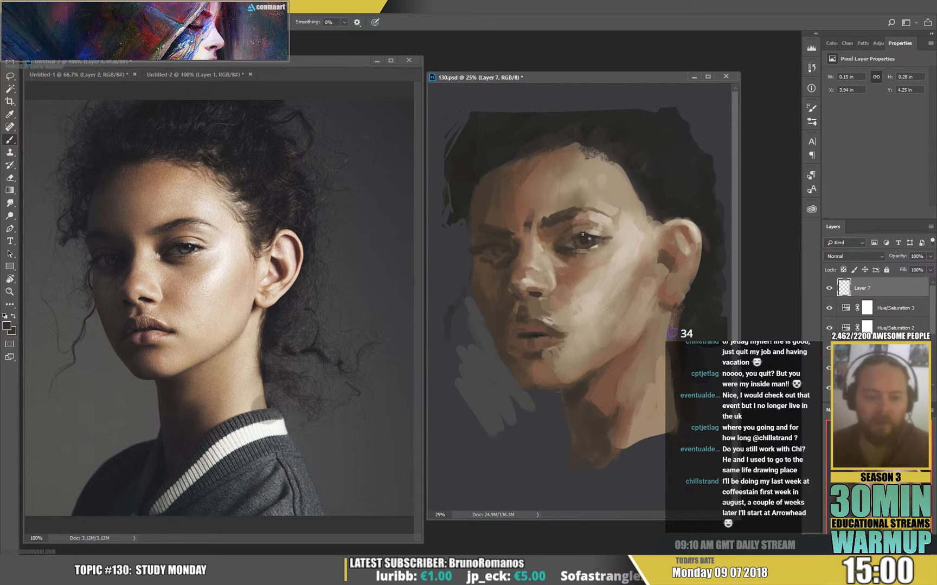
Tint the near eye's iris dark green (#435739) and refine the eye with small strokes of sampled tones.
{"action": "left_click", "coordinate": [7, 328]}
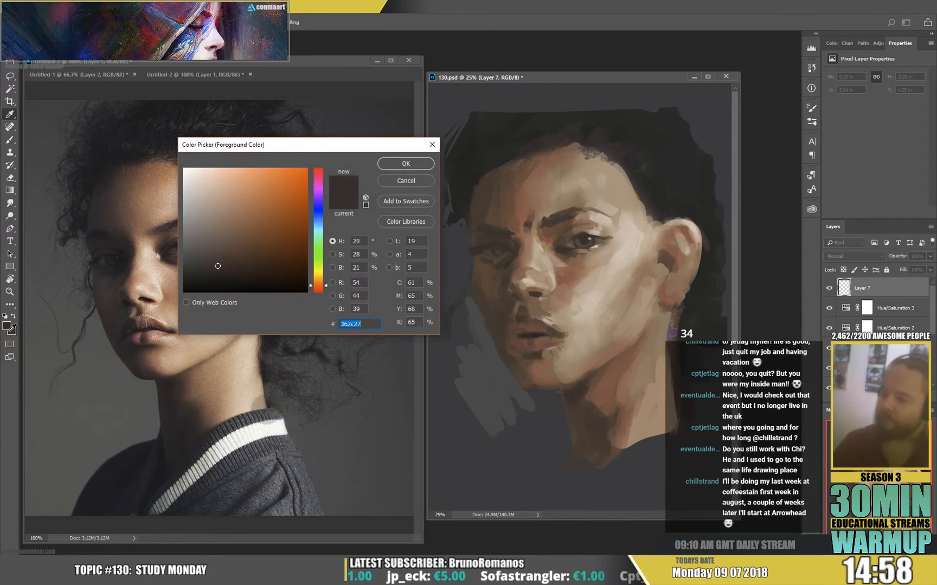
{"action": "left_click_drag", "start_coordinate": [322, 274], "coordinate": [322, 259]}
{"action": "left_click", "coordinate": [225, 253]}
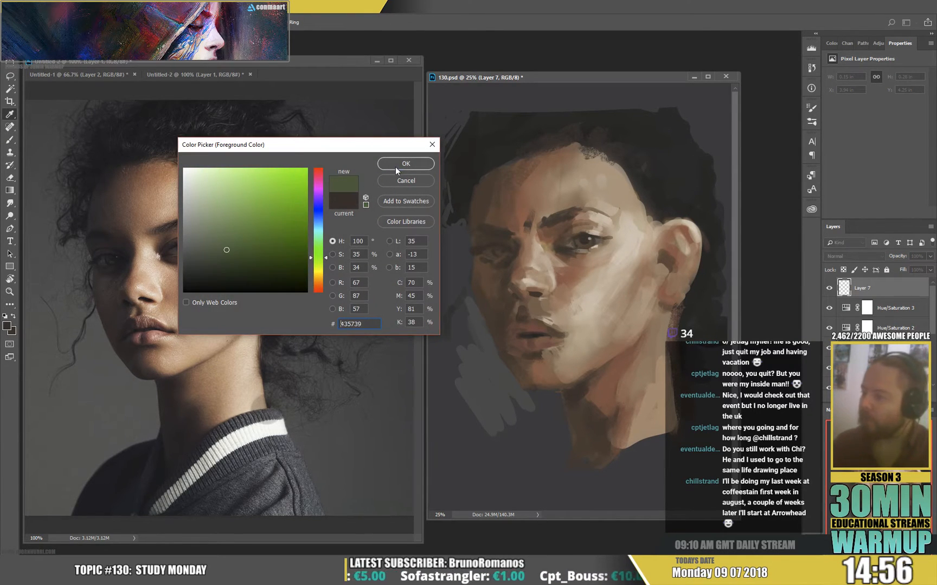
{"action": "left_click", "coordinate": [404, 165]}
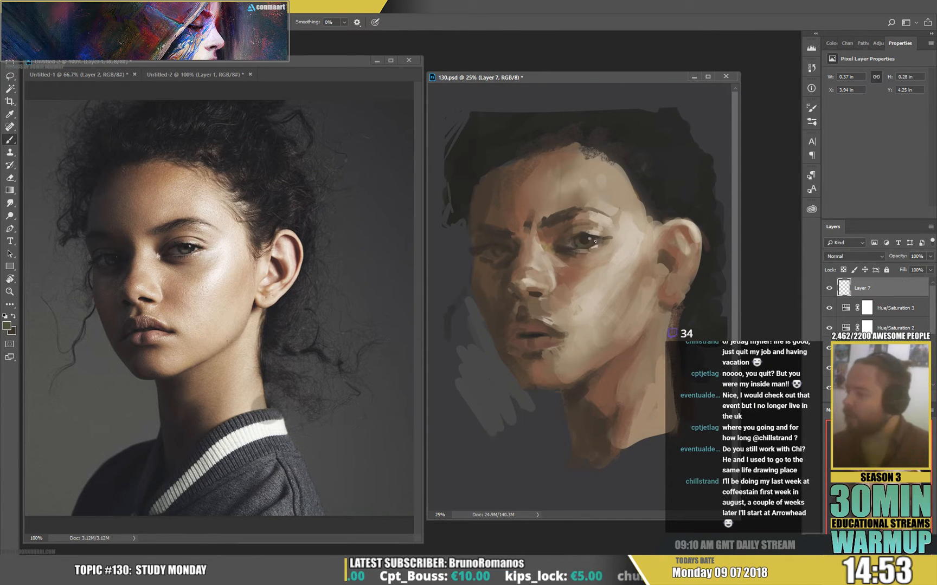
{"action": "left_click", "coordinate": [635, 227], "text": "alt"}
{"action": "left_click", "coordinate": [549, 245], "text": "alt"}
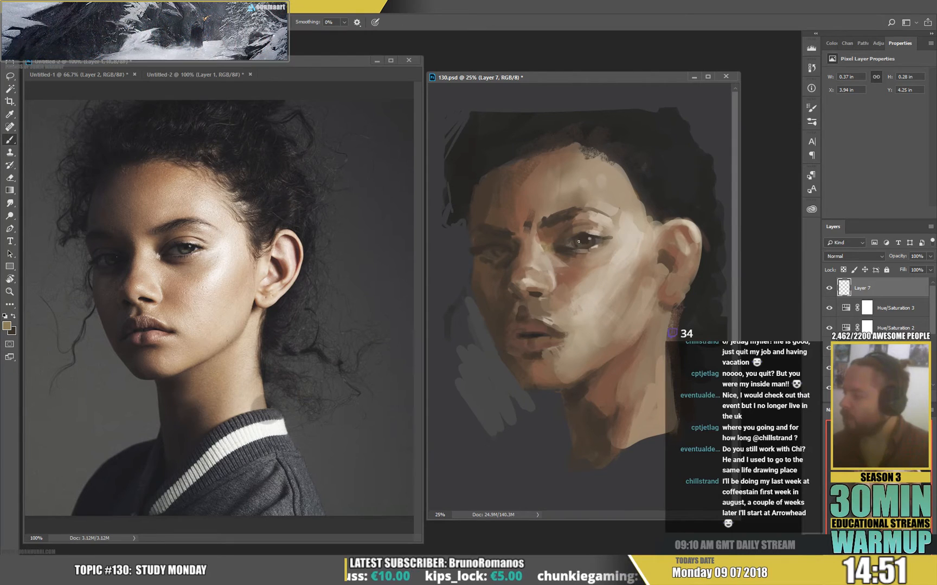
{"action": "left_click_drag", "start_coordinate": [579, 241], "coordinate": [580, 242]}
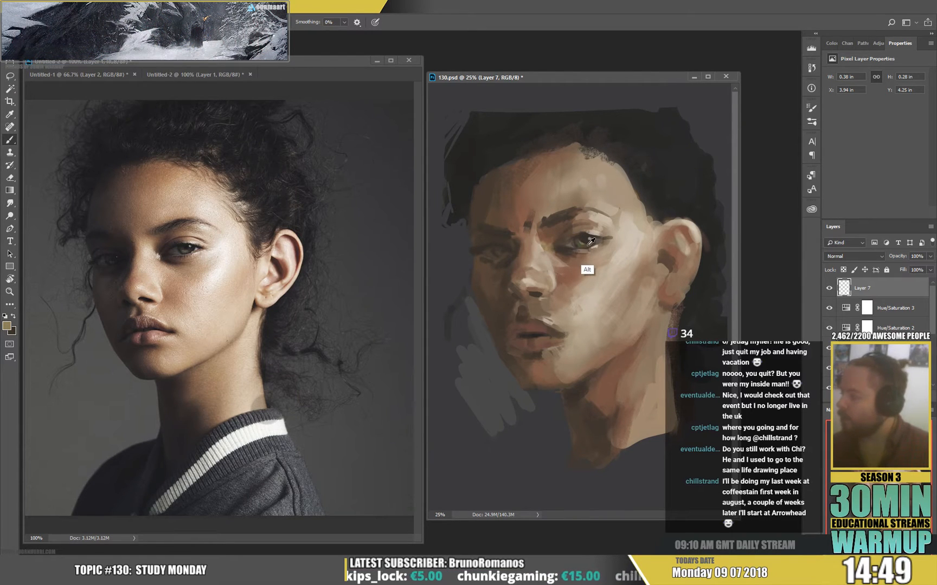
{"action": "left_click", "coordinate": [588, 244], "text": "alt"}
{"action": "left_click", "coordinate": [580, 240], "text": "alt"}
{"action": "left_click_drag", "start_coordinate": [580, 239], "coordinate": [593, 241]}
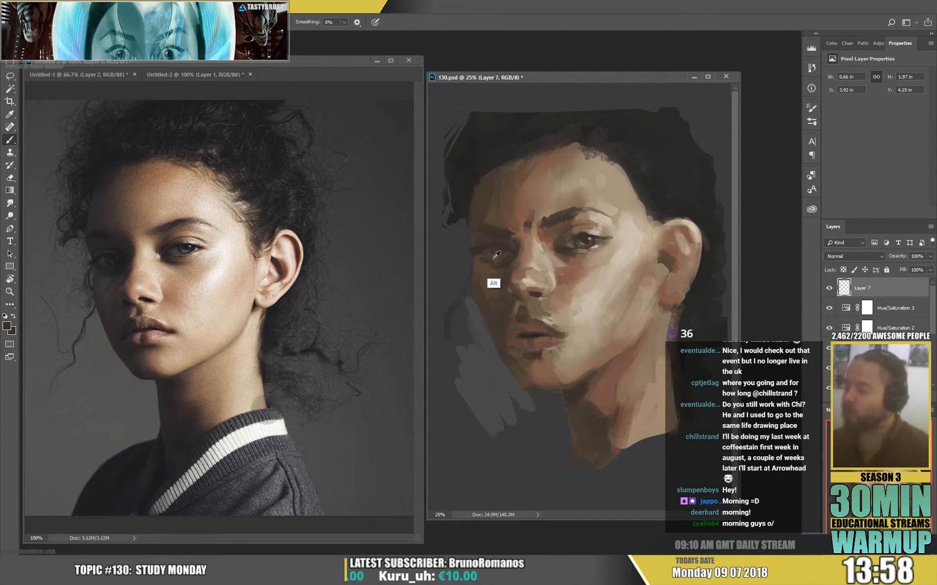
Paint the far eye's lids and socket with sampled tones and add thin dark strokes to the far eyebrow.
{"action": "left_click", "coordinate": [573, 241], "text": "alt"}
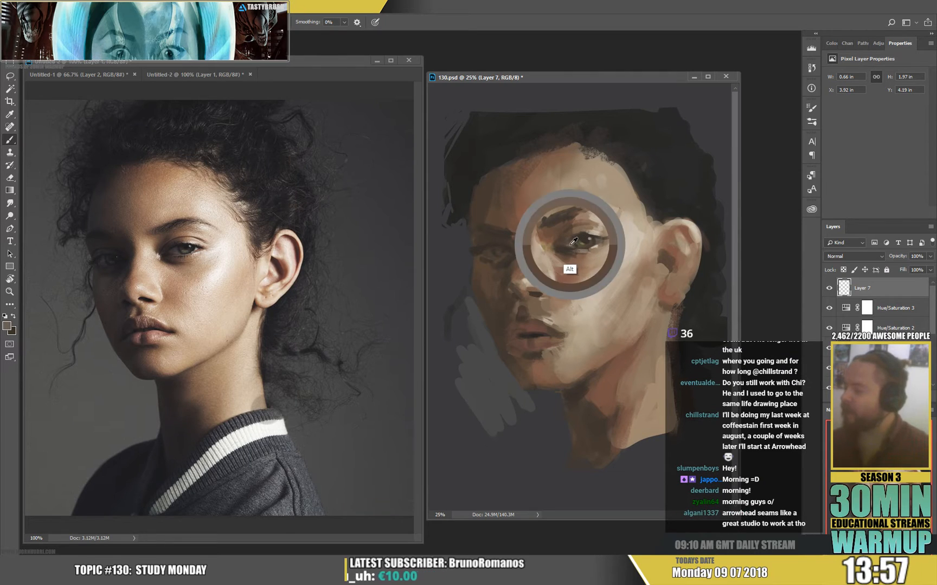
{"action": "left_click", "coordinate": [491, 253]}
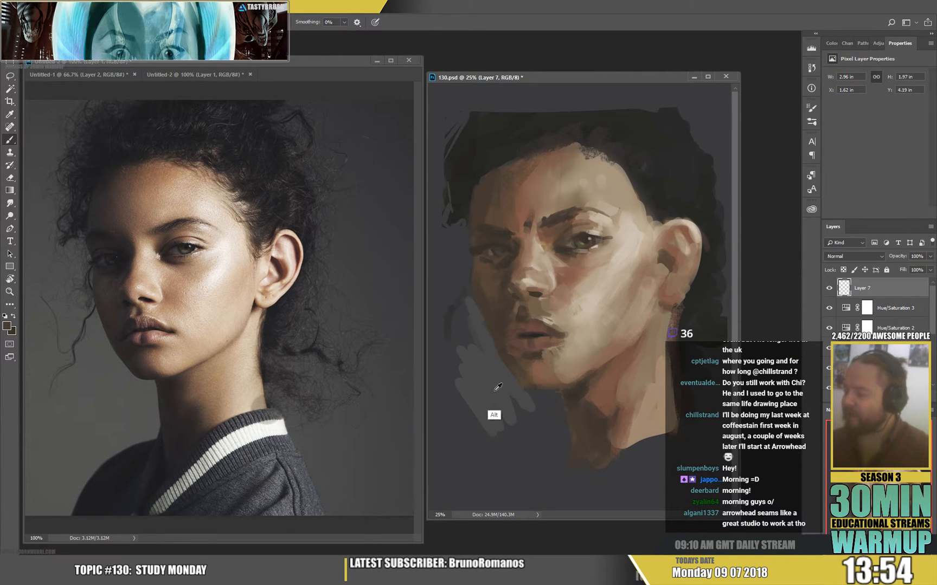
{"action": "left_click", "coordinate": [490, 252]}
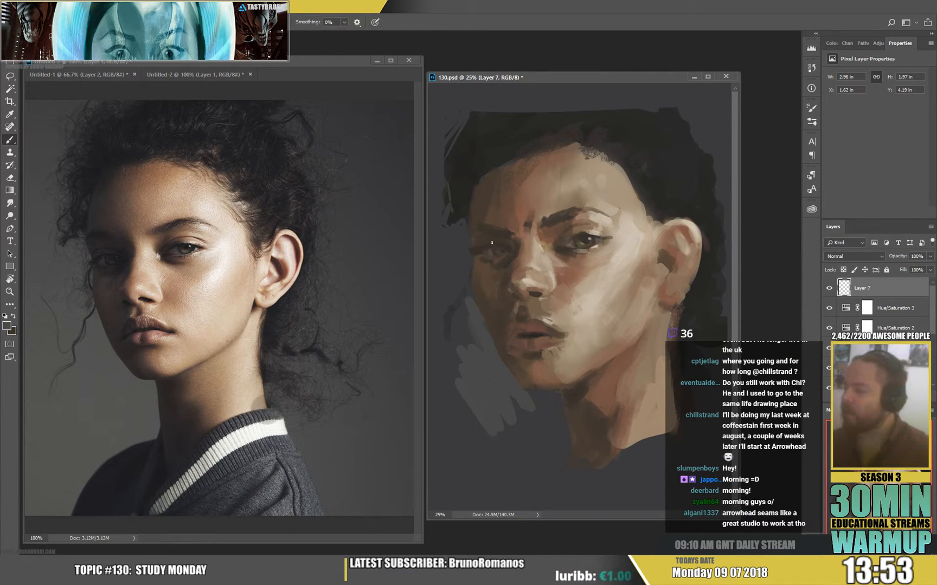
{"action": "mouse_move", "coordinate": [491, 244]}
{"action": "left_mouse_down"}
{"action": "mouse_move", "coordinate": [481, 249]}
{"action": "mouse_move", "coordinate": [479, 236]}
{"action": "left_mouse_up"}
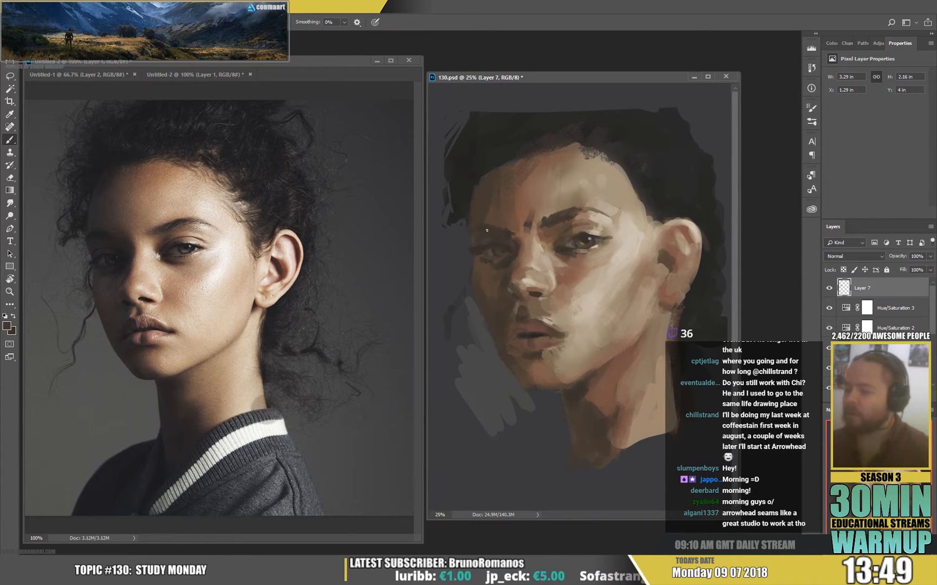
{"action": "left_click", "coordinate": [509, 233], "text": "alt"}
{"action": "left_click_drag", "start_coordinate": [481, 224], "coordinate": [491, 222]}
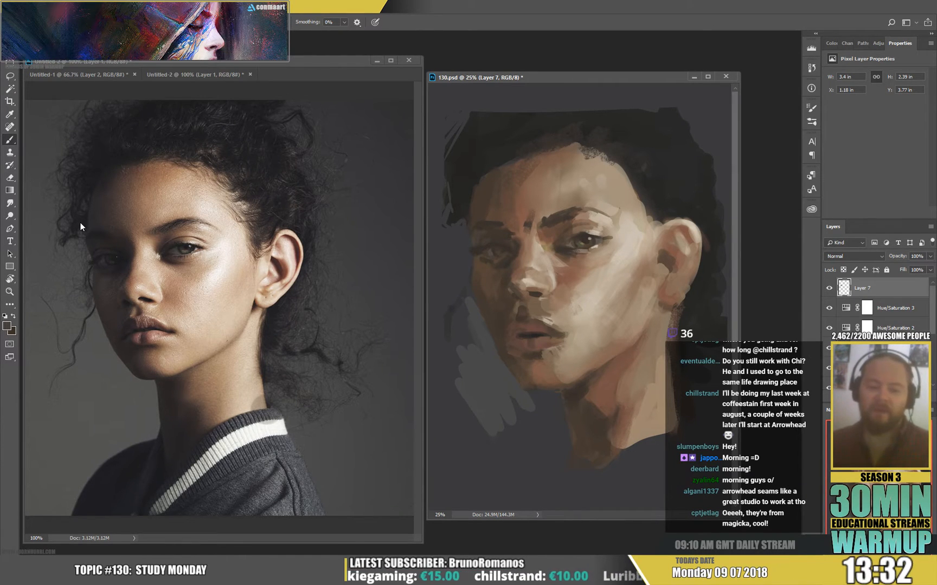
Enlarge the brush and thicken the far eyebrow with dark strokes.
{"action": "right_click", "coordinate": [554, 228]}
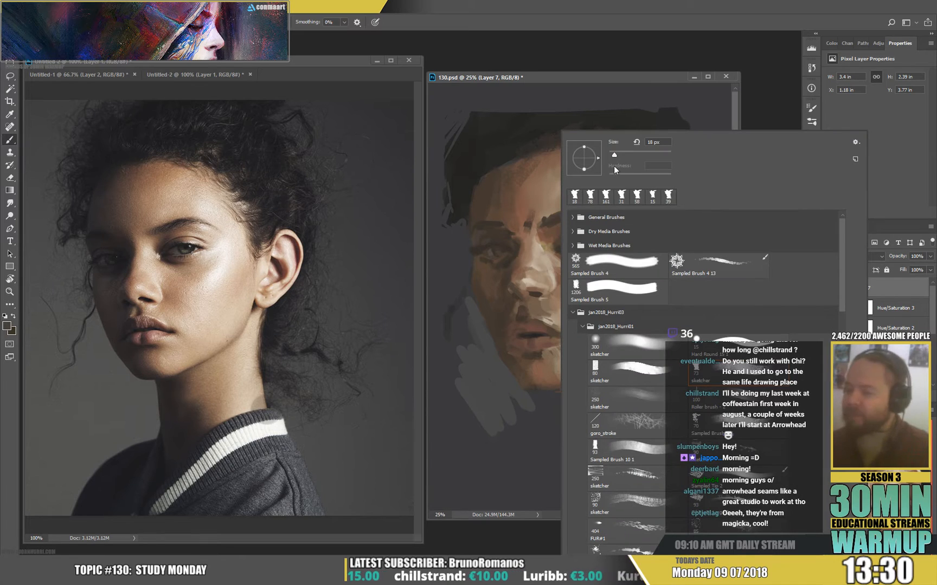
{"action": "left_click", "coordinate": [620, 156]}
{"action": "left_click", "coordinate": [486, 222], "text": "alt"}
{"action": "left_click_drag", "start_coordinate": [484, 221], "coordinate": [500, 224]}
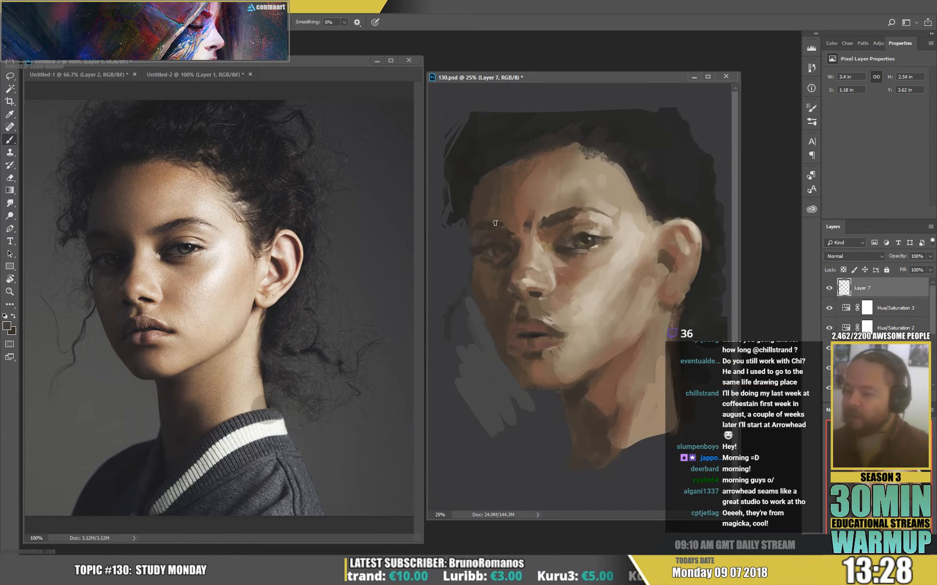
{"action": "left_click", "coordinate": [491, 221], "text": "alt"}
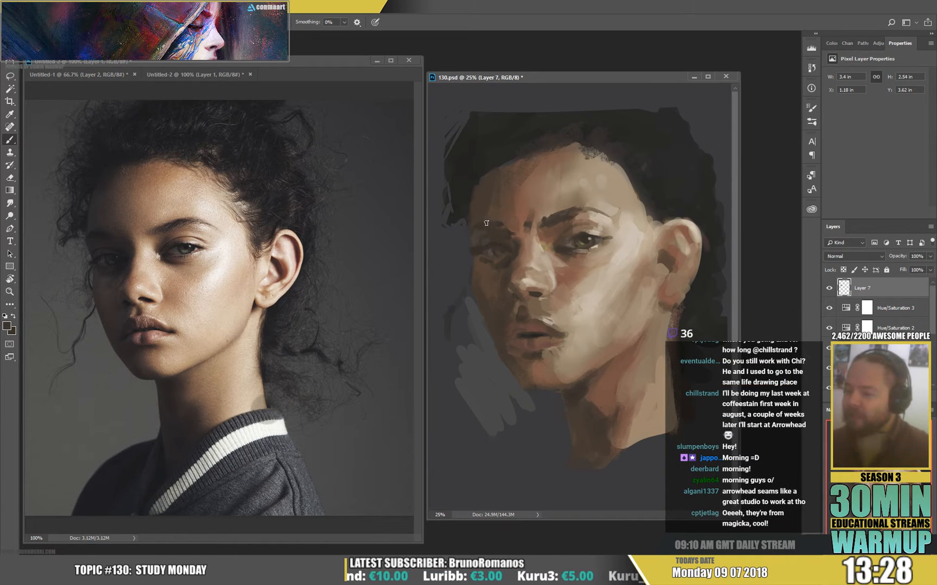
Repaint the far edge of the forehead and temple along the hairline.
{"action": "left_click", "coordinate": [482, 192], "text": "alt"}
{"action": "mouse_move", "coordinate": [484, 186]}
{"action": "left_mouse_down"}
{"action": "mouse_move", "coordinate": [477, 196]}
{"action": "mouse_move", "coordinate": [475, 182]}
{"action": "left_mouse_up"}
{"action": "left_click", "coordinate": [473, 198], "text": "alt"}
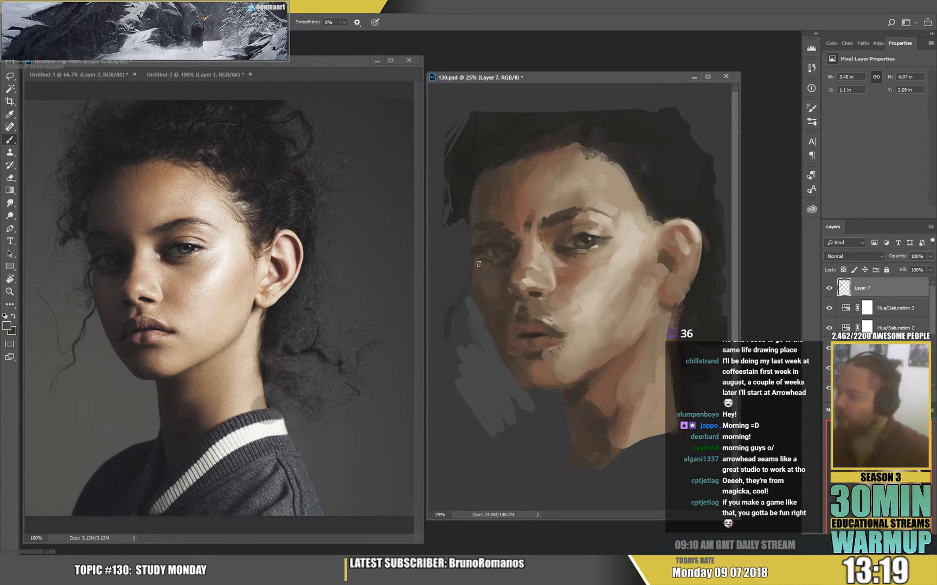
Refine the shading around the far eye and beside the nose bridge with small brushes and sampled tones.
{"action": "right_click", "coordinate": [525, 260]}
{"action": "left_click", "coordinate": [578, 155]}
{"action": "left_click", "coordinate": [501, 276]}
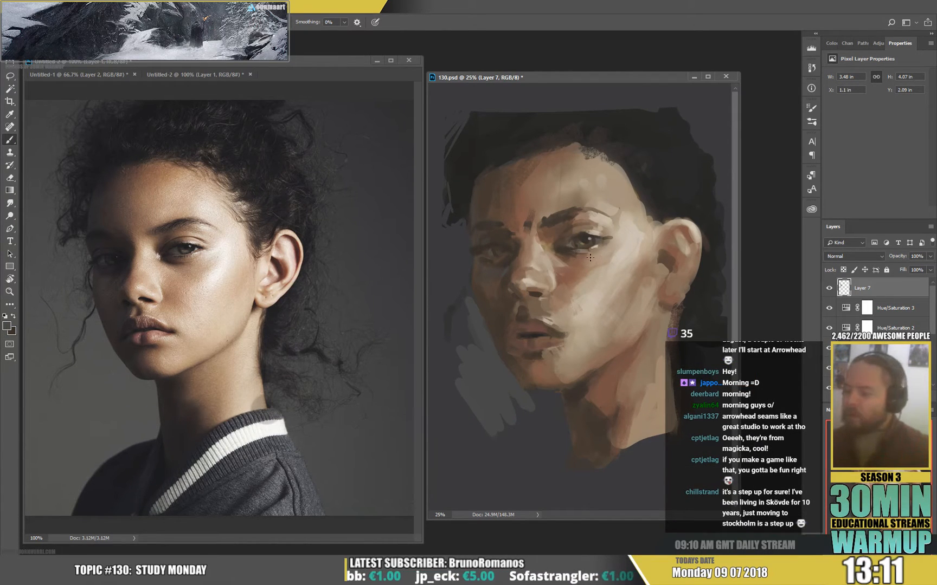
{"action": "right_click", "coordinate": [596, 246]}
{"action": "left_click", "coordinate": [649, 156]}
{"action": "left_click", "coordinate": [517, 284]}
{"action": "left_click", "coordinate": [514, 259], "text": "alt"}
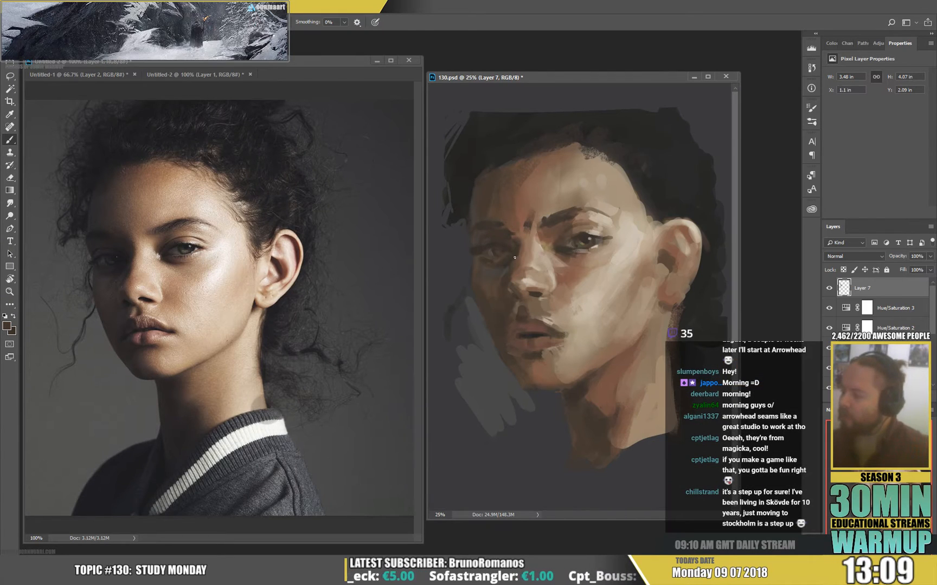
Rework the shadow between the nose bridge and the near eye's inner corner with sampled skin tones.
{"action": "left_click", "coordinate": [548, 228], "text": "alt"}
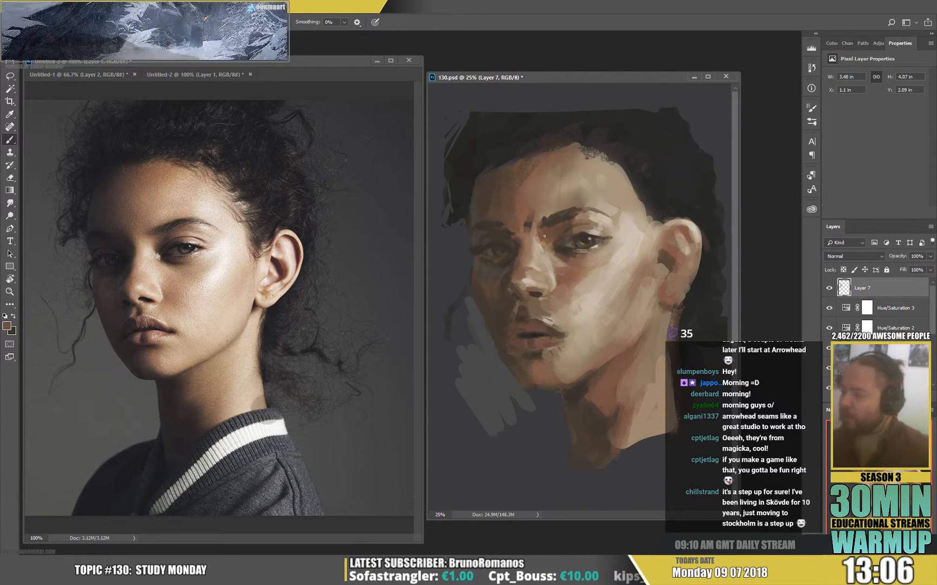
{"action": "left_click", "coordinate": [545, 245], "text": "alt"}
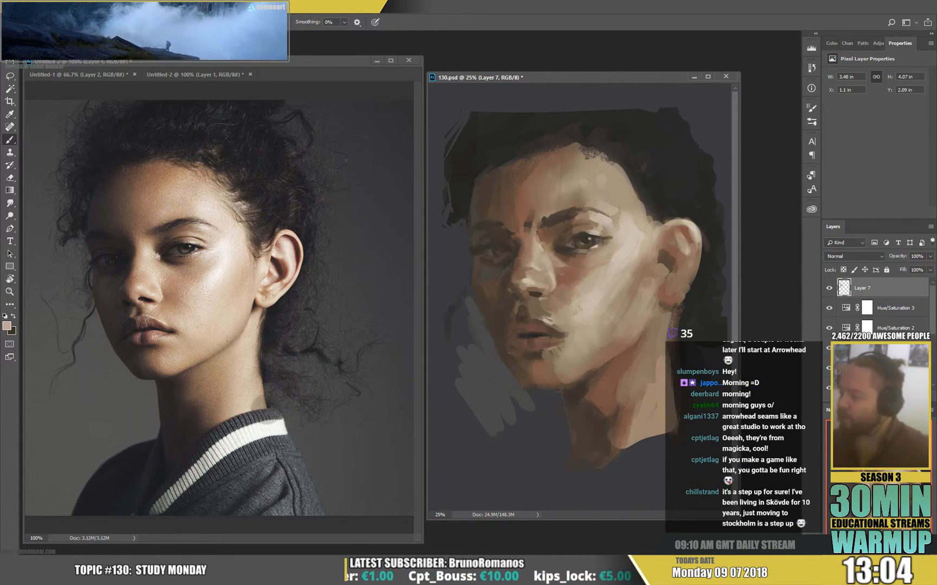
{"action": "right_click", "coordinate": [561, 228]}
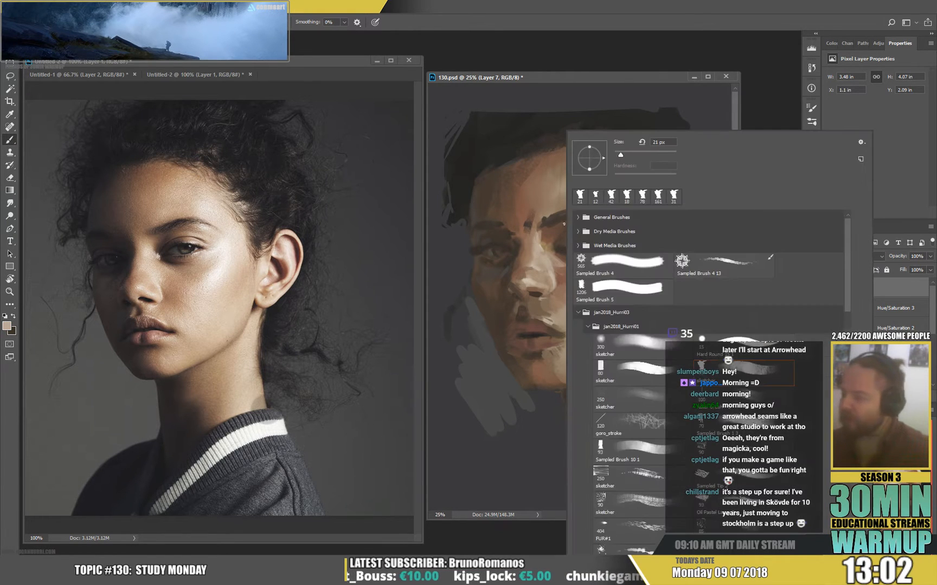
{"action": "left_click", "coordinate": [546, 240], "text": "alt"}
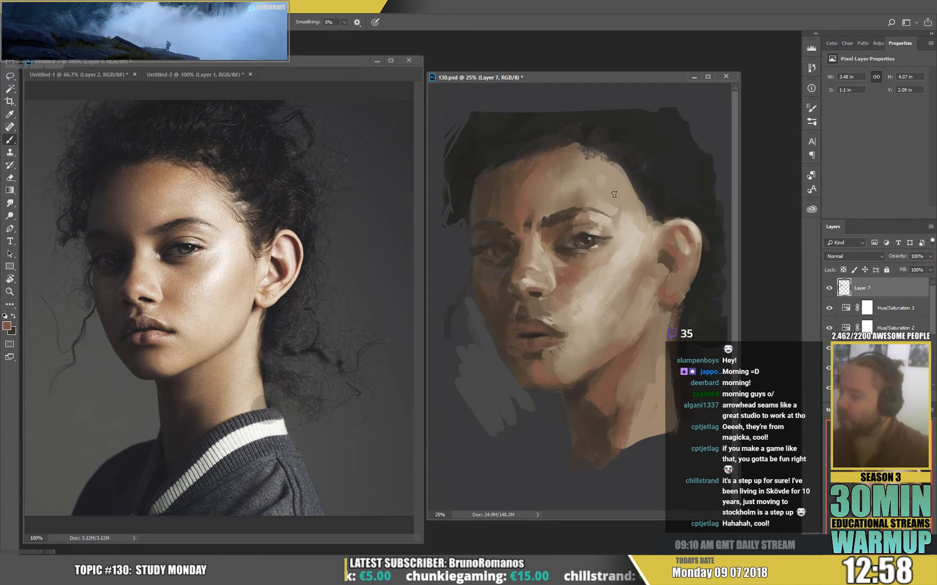
Paint over the dark frown marks between the eyebrows with sampled skin tones.
{"action": "left_click", "coordinate": [533, 209], "text": "alt"}
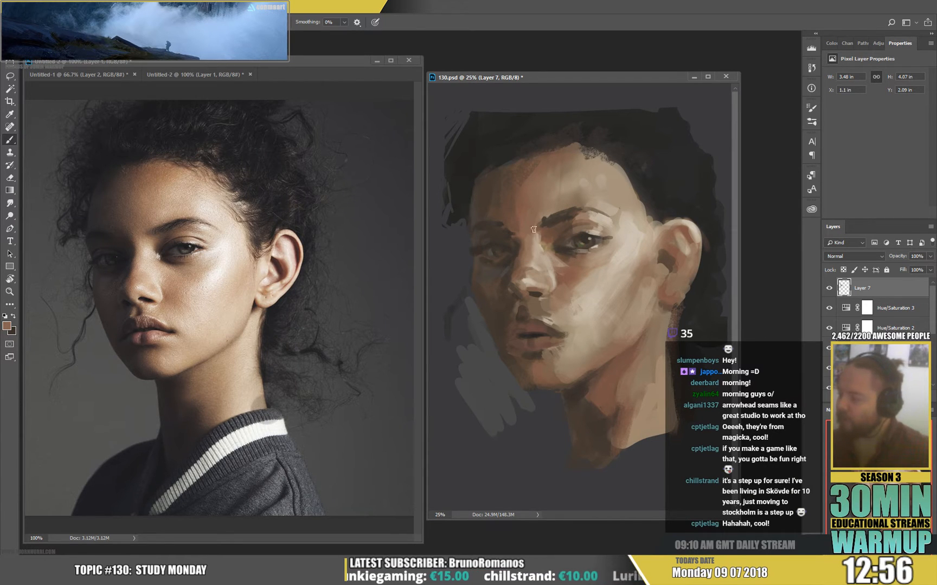
{"action": "left_click", "coordinate": [535, 231], "text": "alt"}
{"action": "left_click", "coordinate": [531, 241], "text": "alt"}
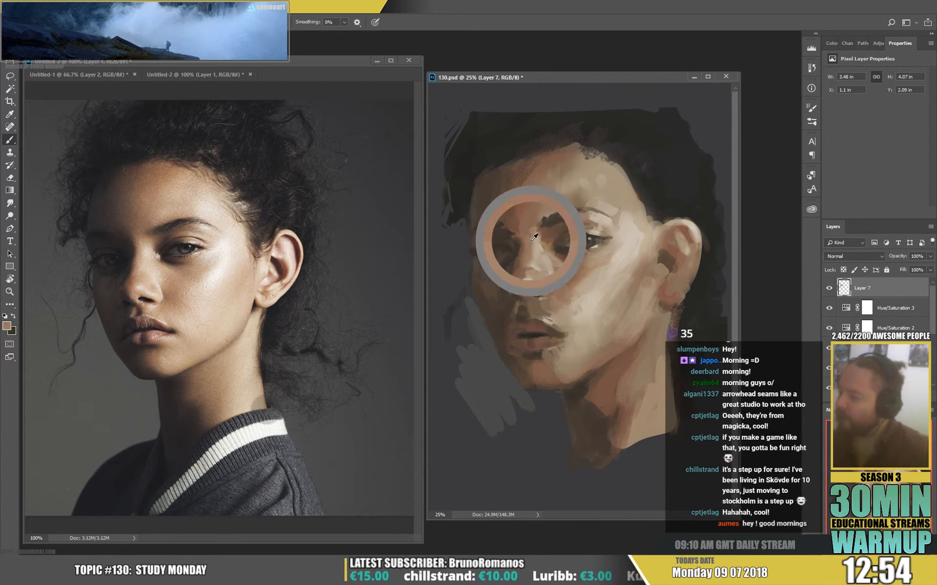
{"action": "left_click", "coordinate": [517, 209], "text": "alt"}
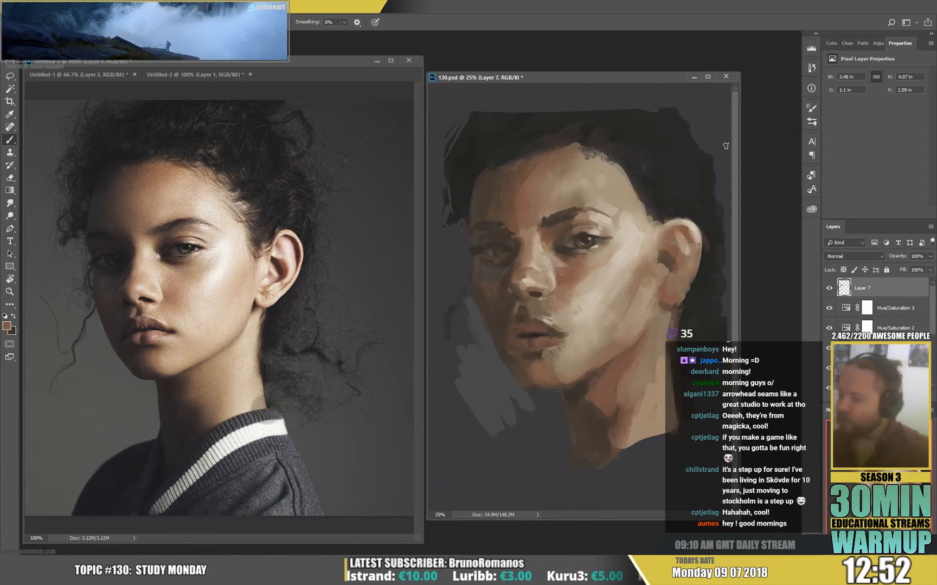
Enlarge the brush and smooth the lit forehead and temple above the near eyebrow with sampled skin tone.
{"action": "right_click", "coordinate": [628, 195]}
{"action": "left_click_drag", "start_coordinate": [693, 155], "coordinate": [707, 155]}
{"action": "left_click", "coordinate": [604, 204], "text": "alt"}
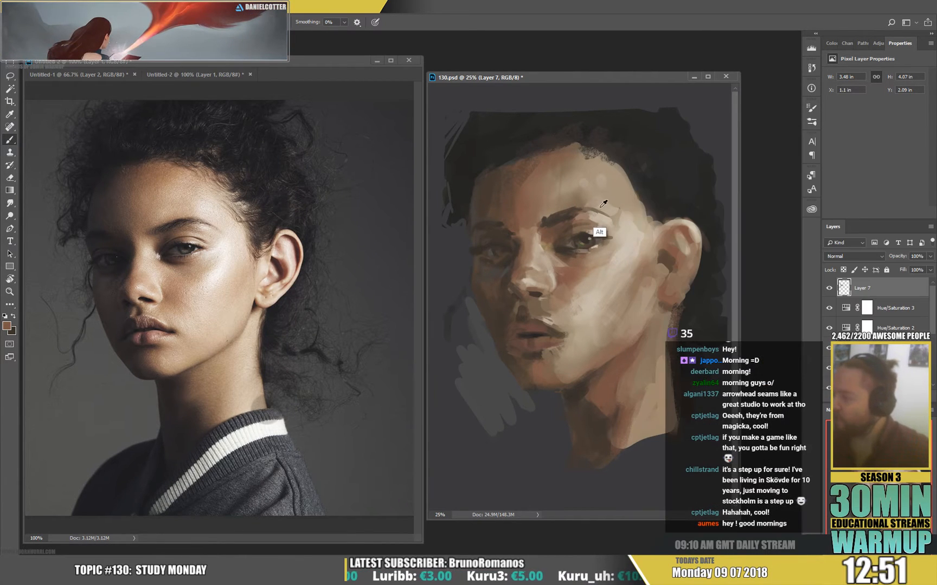
{"action": "mouse_move", "coordinate": [600, 200]}
{"action": "left_mouse_down"}
{"action": "mouse_move", "coordinate": [610, 173]}
{"action": "mouse_move", "coordinate": [612, 212]}
{"action": "mouse_move", "coordinate": [599, 171]}
{"action": "mouse_move", "coordinate": [590, 182]}
{"action": "mouse_move", "coordinate": [648, 124]}
{"action": "mouse_move", "coordinate": [634, 202]}
{"action": "left_mouse_up"}
{"action": "left_click", "coordinate": [630, 205], "text": "alt"}
{"action": "left_click", "coordinate": [625, 202], "text": "alt"}
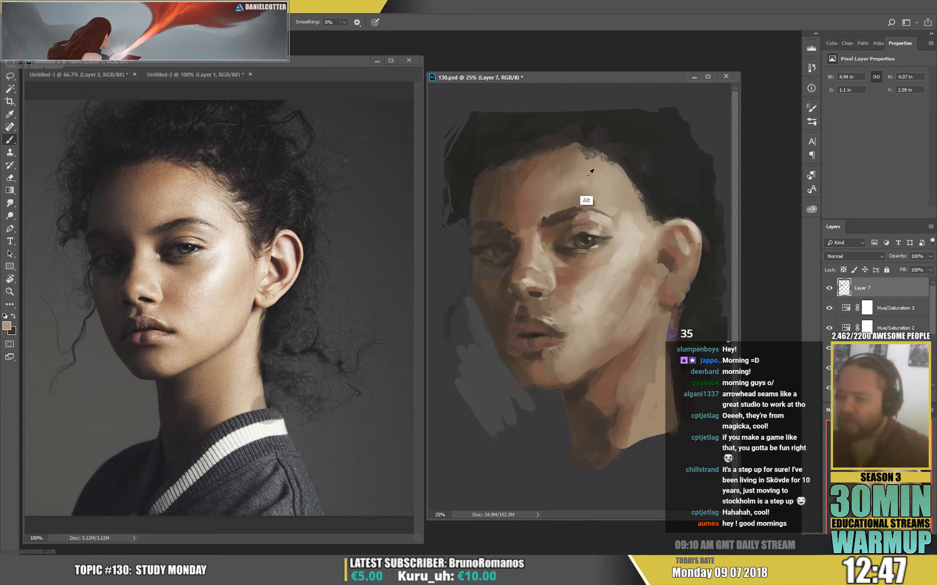
Blend the middle of the forehead with sampled skin tone and switch to the Smudge tool.
{"action": "left_click", "coordinate": [603, 202], "text": "alt"}
{"action": "mouse_move", "coordinate": [557, 195]}
{"action": "left_mouse_down"}
{"action": "mouse_move", "coordinate": [548, 203]}
{"action": "mouse_move", "coordinate": [564, 189]}
{"action": "mouse_move", "coordinate": [557, 174]}
{"action": "left_mouse_up"}
{"action": "left_click", "coordinate": [552, 185], "text": "alt"}
{"action": "key", "text": "r"}
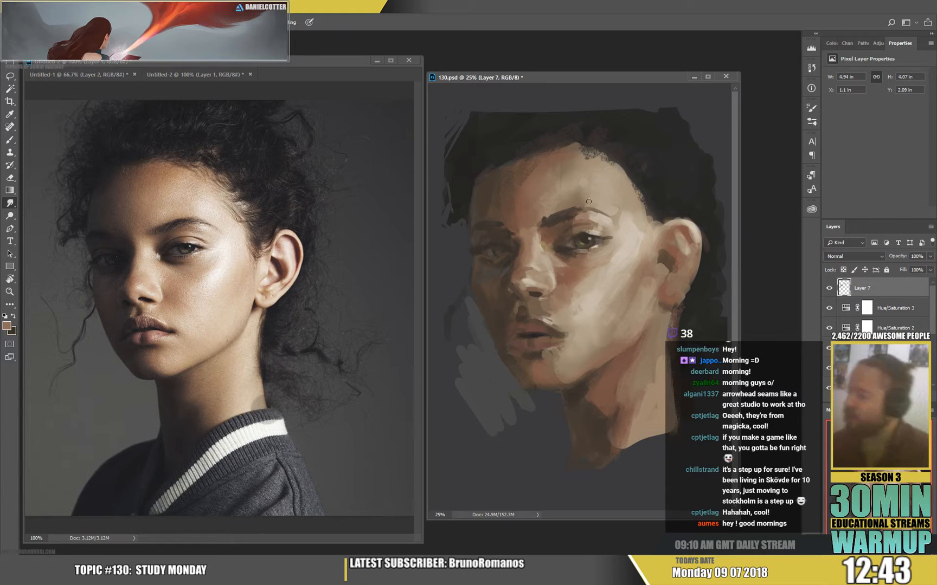
Smudge the hairline beside the near temple and paste a merged copy of the whole canvas as a new layer.
{"action": "left_click_drag", "start_coordinate": [612, 175], "coordinate": [658, 192]}
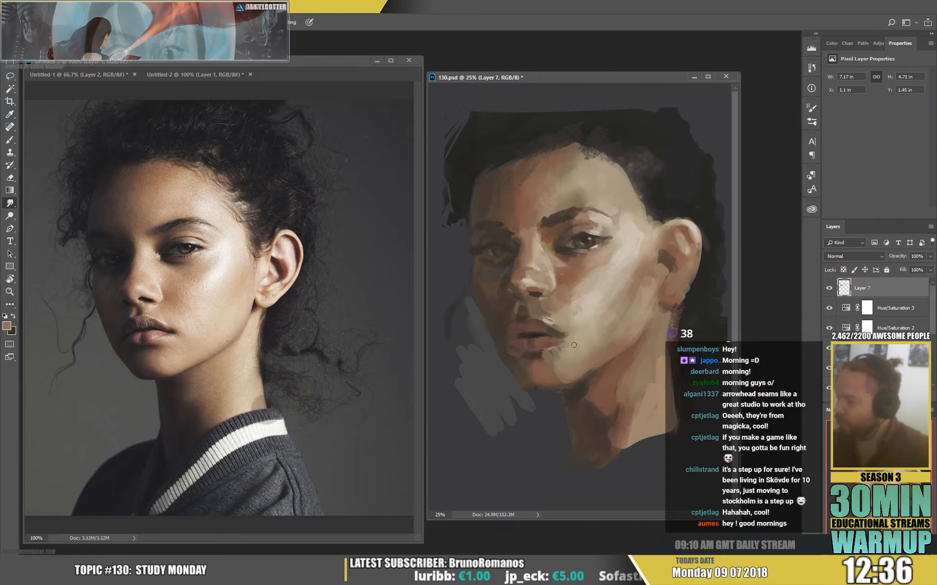
{"action": "key", "text": "ctrl+a"}
{"action": "key", "text": "ctrl+shift+c"}
{"action": "key", "text": "ctrl+v"}
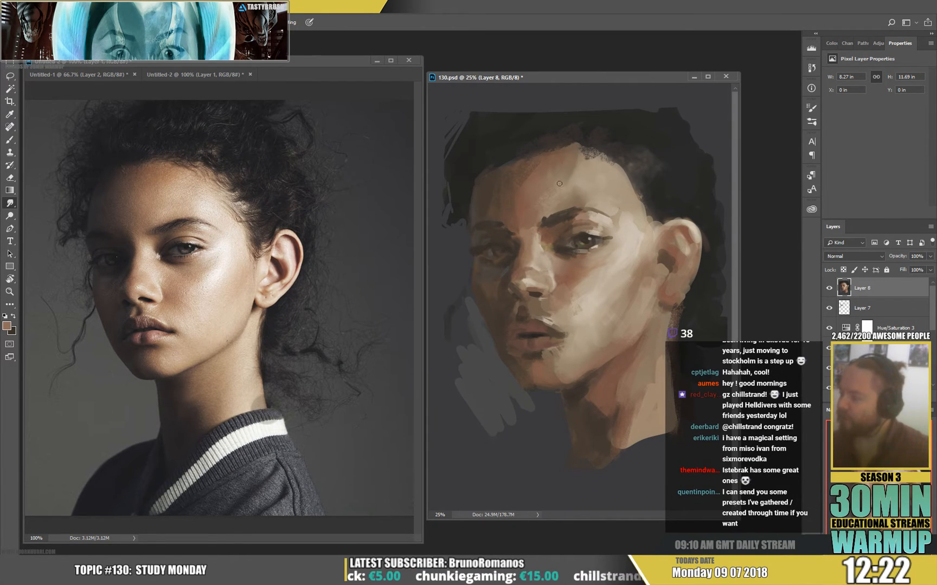
Switch to the Brush, reduce it to 20 px and touch up the near eye's inner corner with sampled tones.
{"action": "key", "text": "b"}
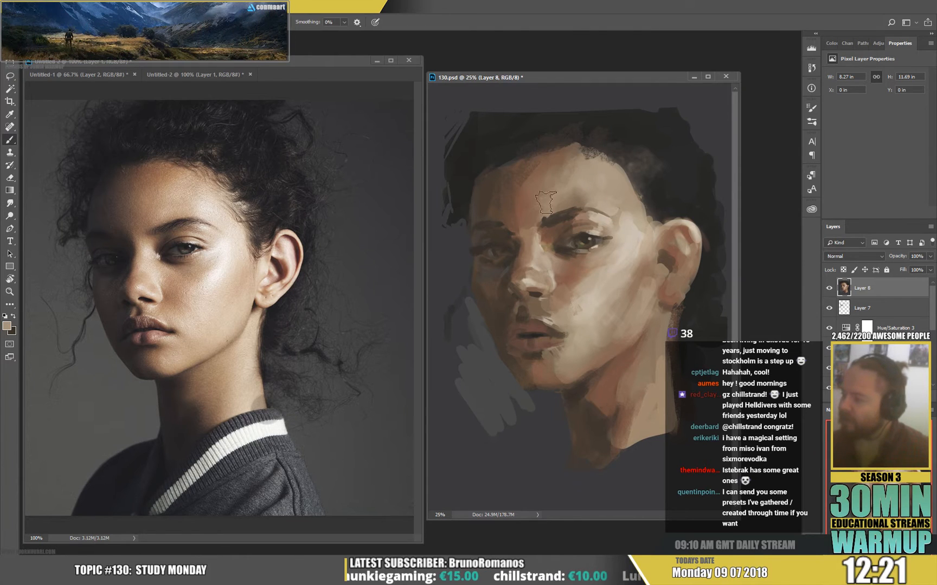
{"action": "key", "text": "alt"}
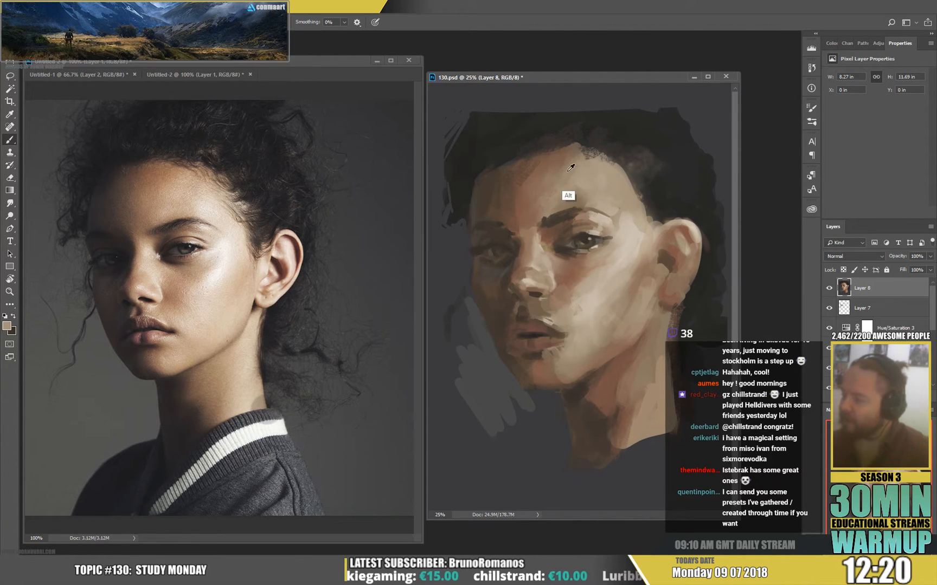
{"action": "right_click", "coordinate": [590, 245]}
{"action": "left_click", "coordinate": [655, 155]}
{"action": "left_click", "coordinate": [532, 261], "text": "alt"}
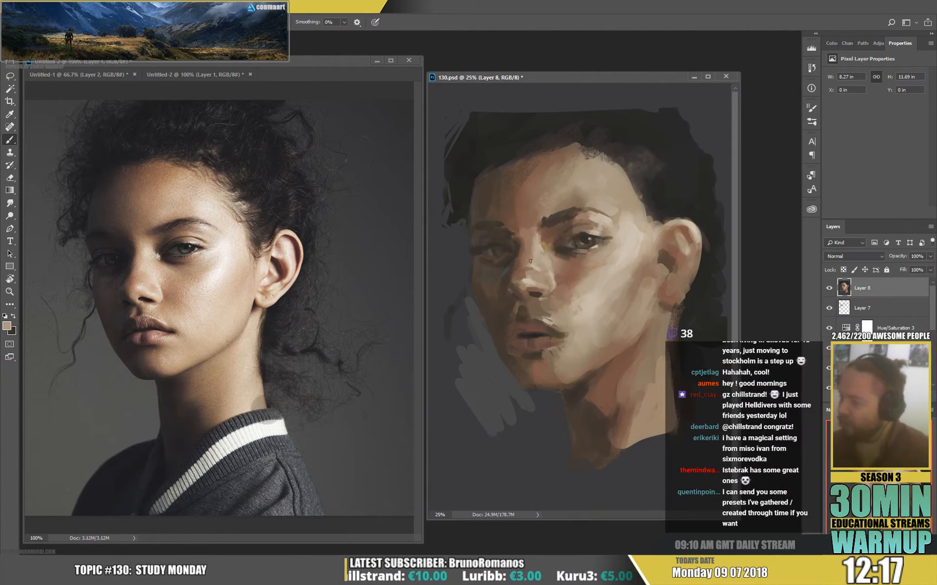
{"action": "left_click", "coordinate": [561, 236], "text": "alt"}
{"action": "right_click", "coordinate": [608, 229]}
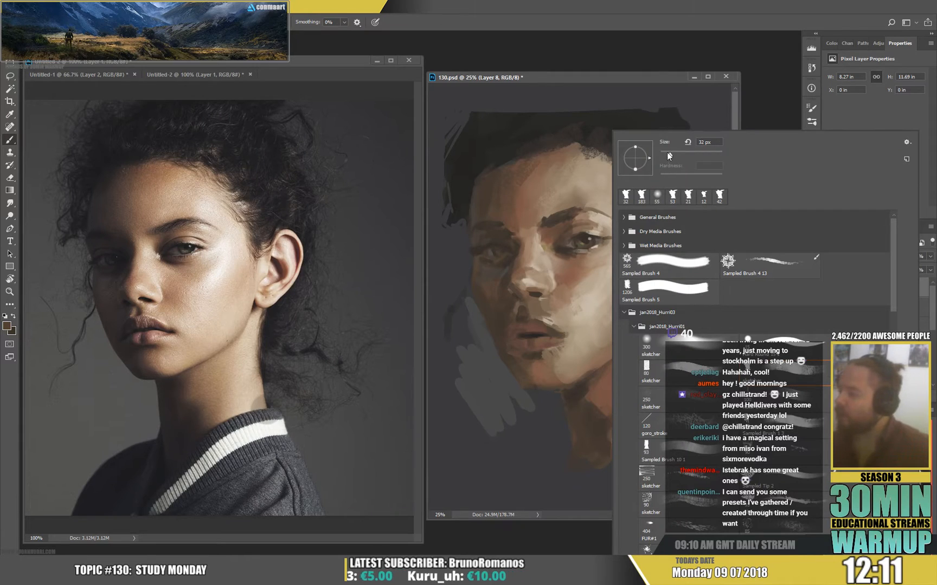
{"action": "left_click", "coordinate": [666, 153]}
{"action": "left_click", "coordinate": [577, 233], "text": "alt"}
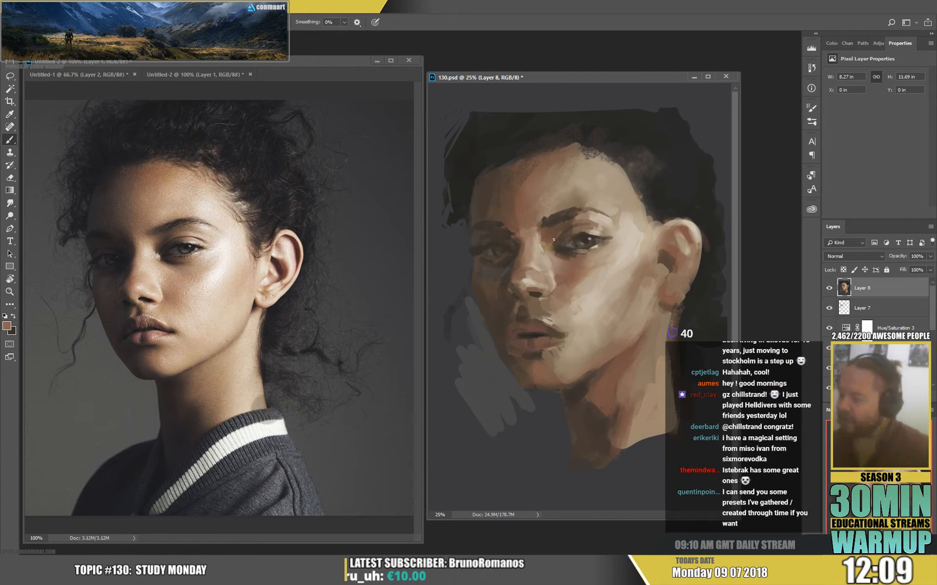
Set the brush to 51 px and soften the near cheek beside the nose with sampled skin tones.
{"action": "right_click", "coordinate": [605, 225]}
{"action": "left_click", "coordinate": [673, 156]}
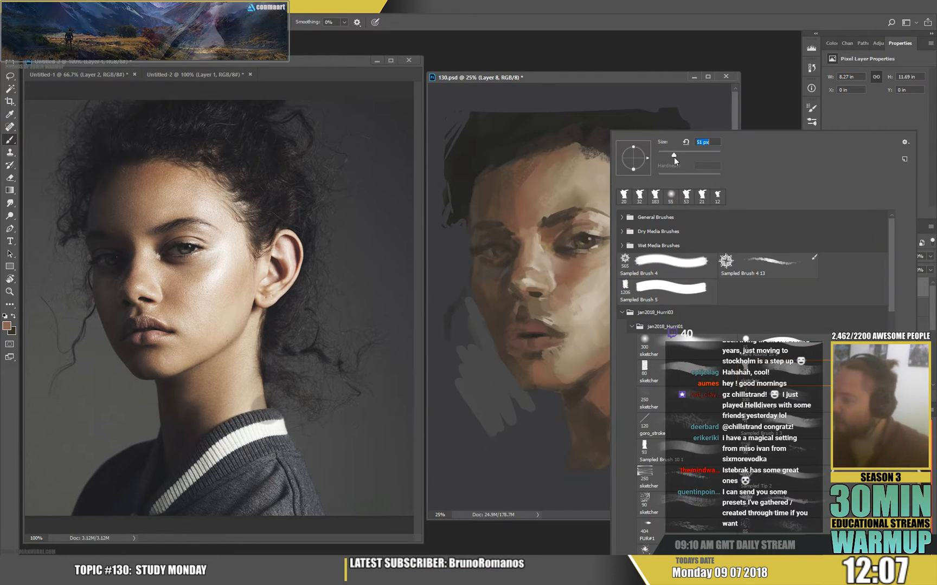
{"action": "left_click", "coordinate": [561, 294], "text": "alt"}
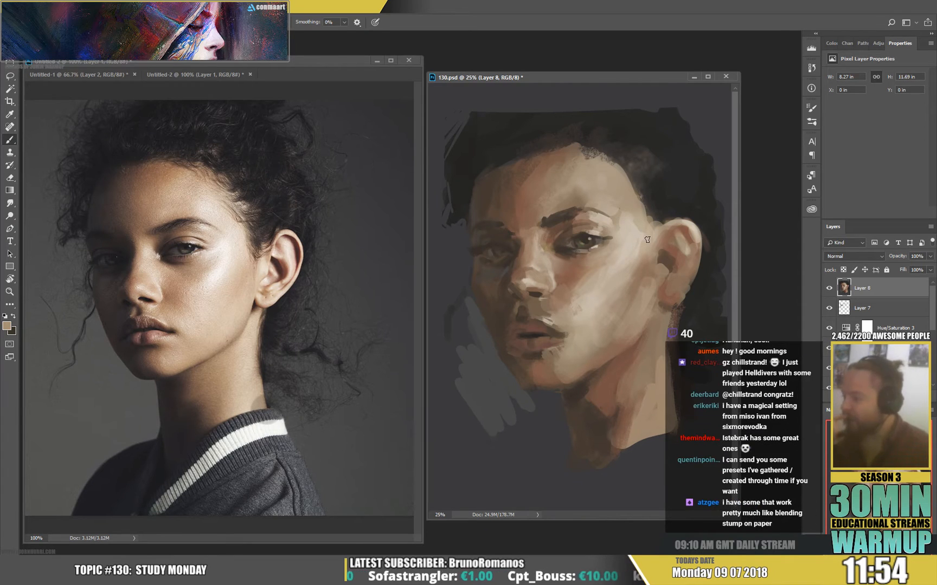
{"action": "left_click", "coordinate": [574, 280], "text": "alt"}
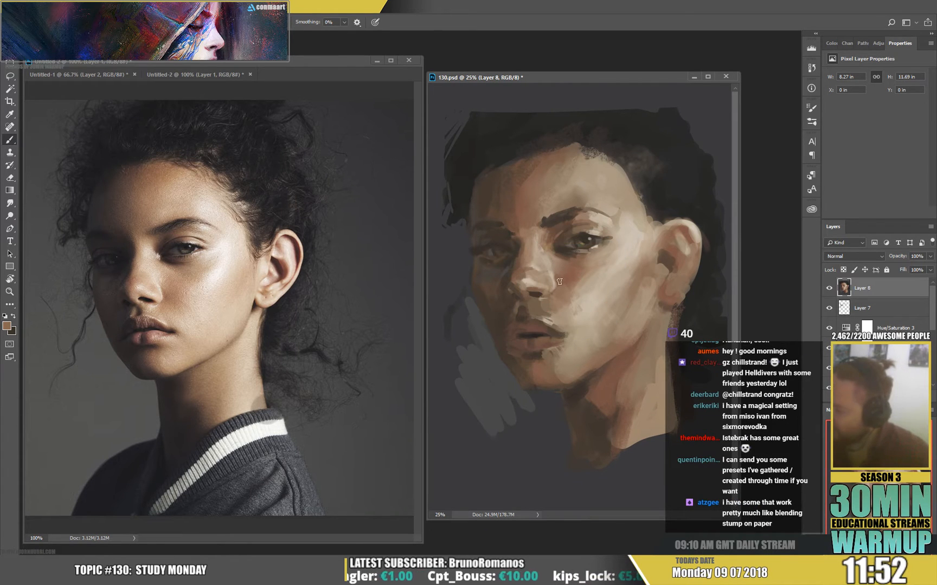
{"action": "left_click", "coordinate": [558, 286], "text": "alt"}
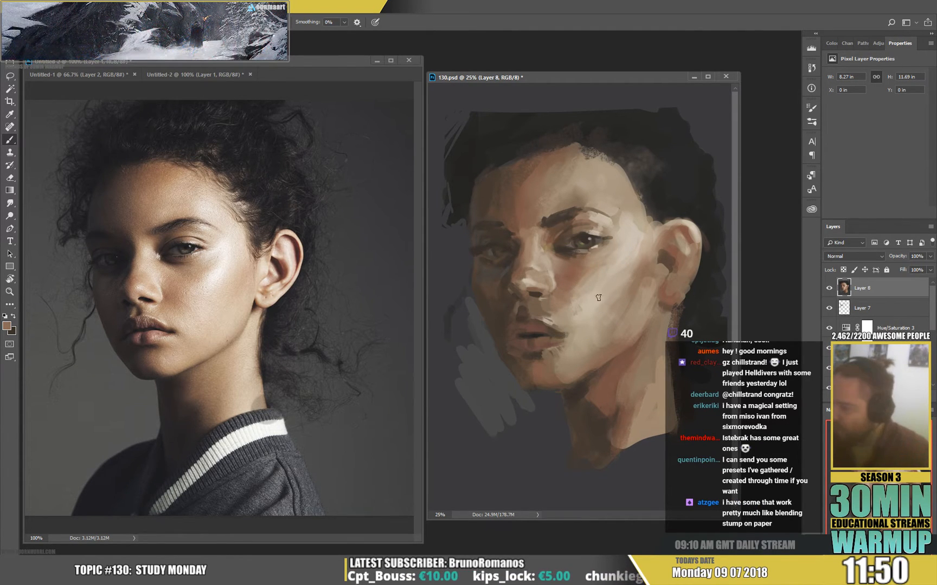
{"action": "left_click", "coordinate": [559, 283], "text": "alt"}
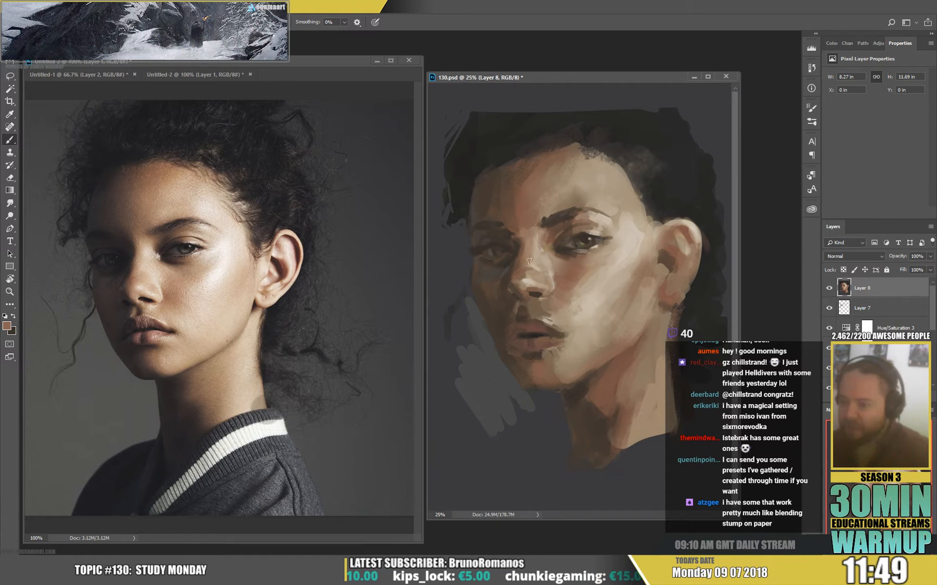
{"action": "left_click", "coordinate": [591, 271], "text": "alt"}
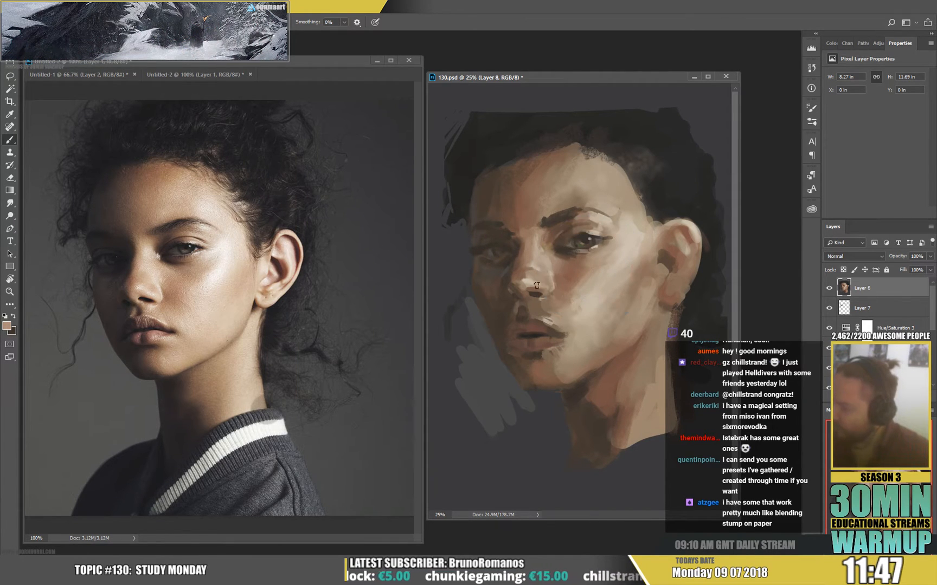
{"action": "left_click", "coordinate": [573, 278], "text": "alt"}
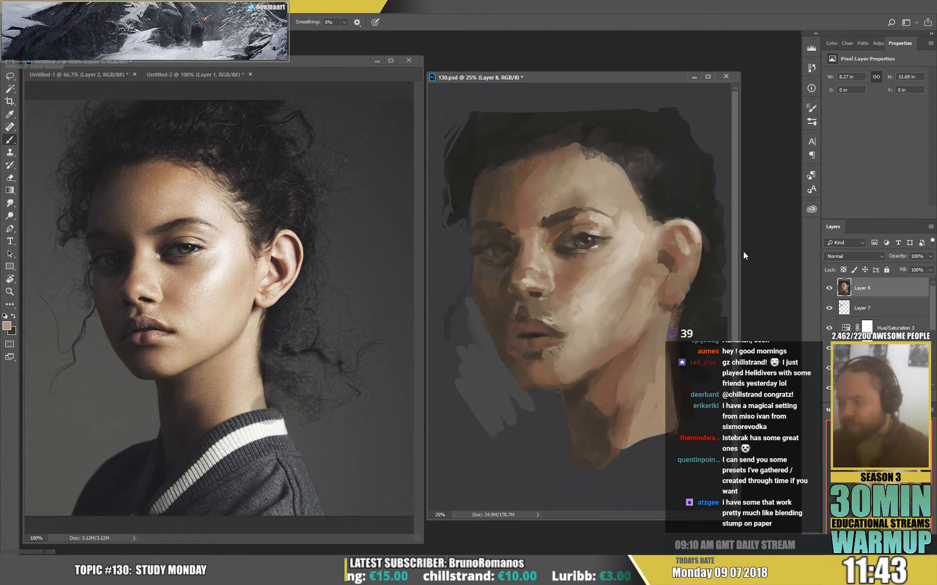
Refine the light and shadow on the nose tip and its far side with sampled skin tones.
{"action": "left_click", "coordinate": [528, 281], "text": "alt"}
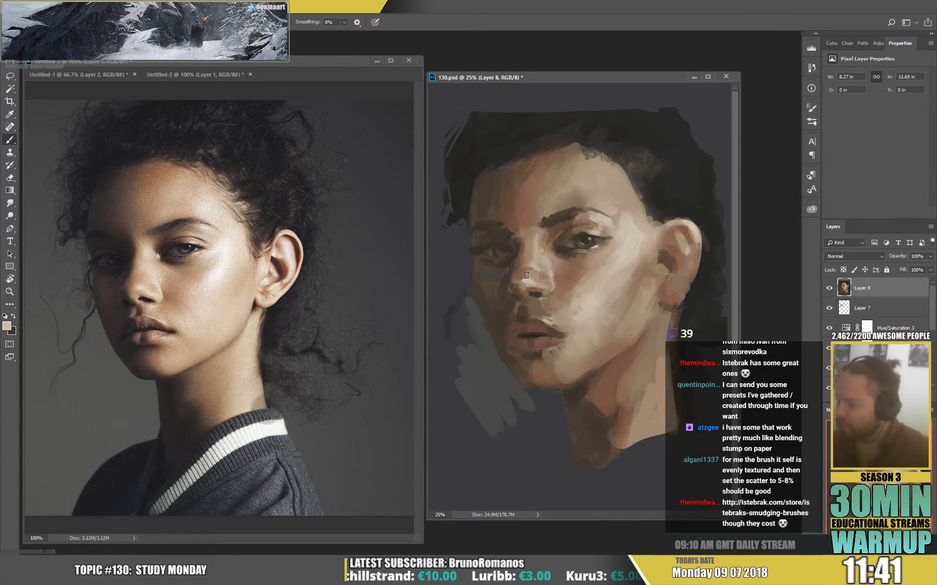
{"action": "left_click", "coordinate": [528, 282], "text": "alt"}
{"action": "left_click_drag", "start_coordinate": [527, 269], "coordinate": [522, 276]}
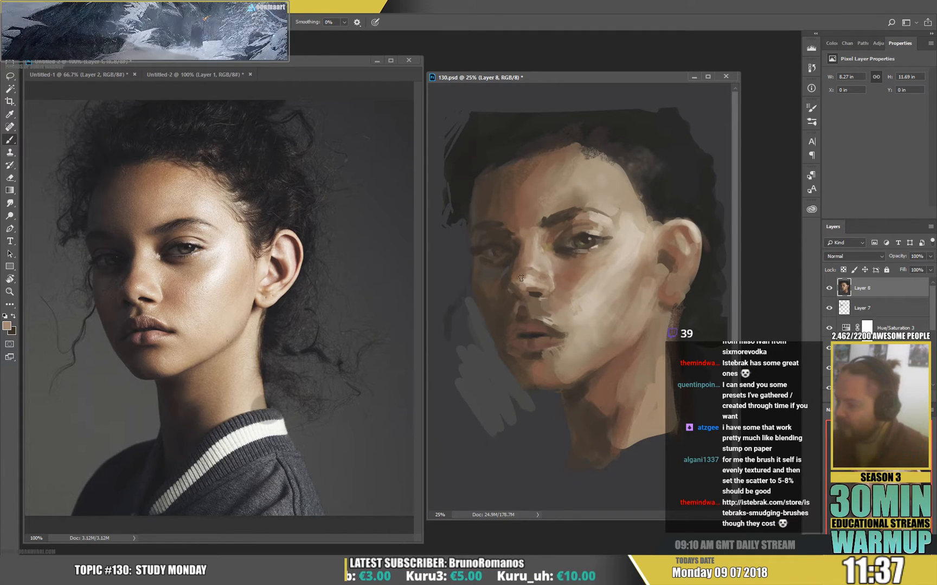
{"action": "left_click", "coordinate": [517, 279], "text": "alt"}
{"action": "left_click_drag", "start_coordinate": [518, 279], "coordinate": [518, 272]}
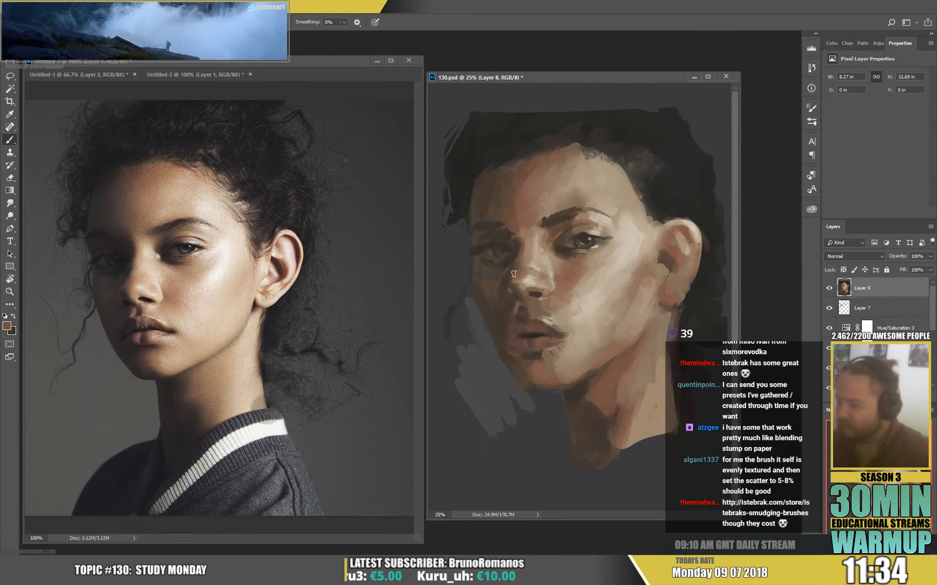
Set the brush to 15 px and refine the far edge of the nose with sampled tones.
{"action": "right_click", "coordinate": [570, 206]}
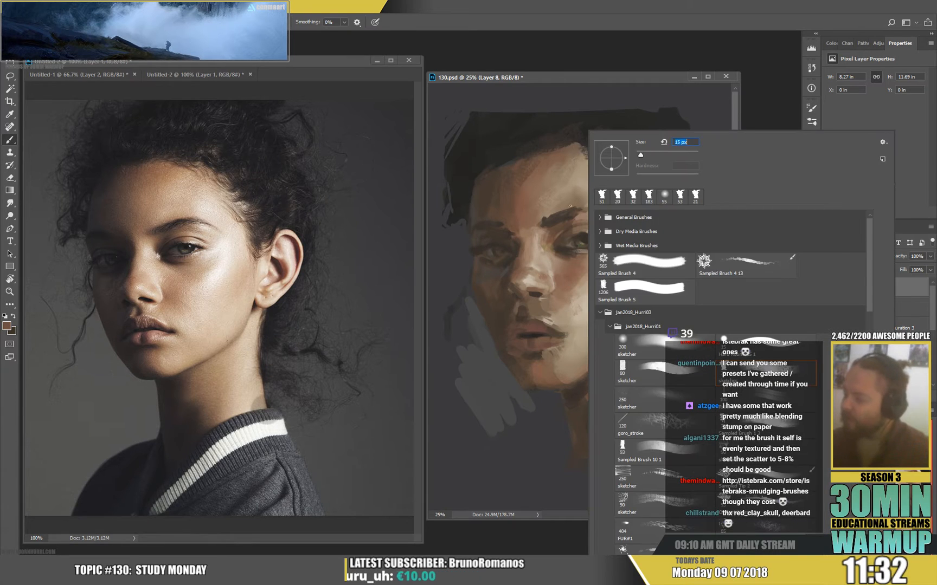
{"action": "key", "text": "Return"}
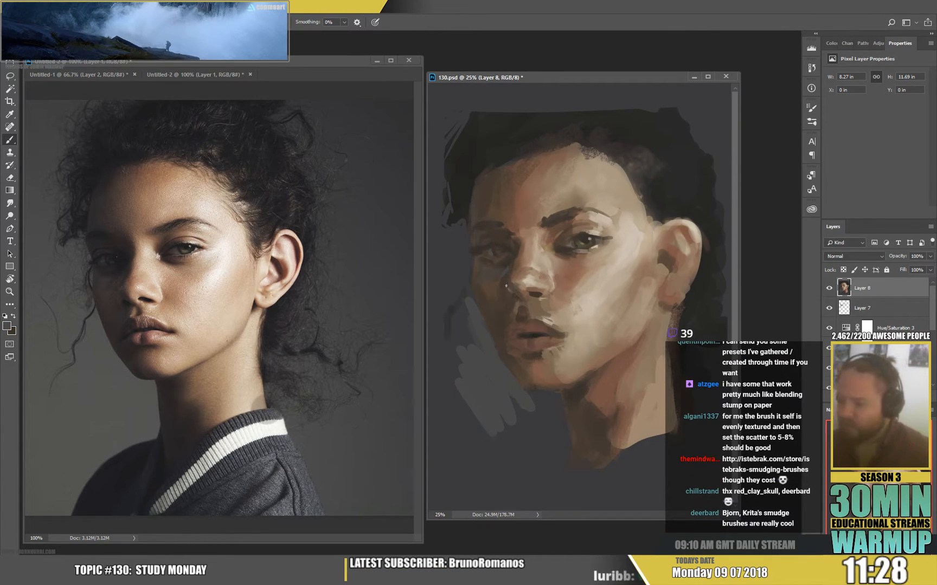
{"action": "left_click", "coordinate": [505, 279], "text": "alt"}
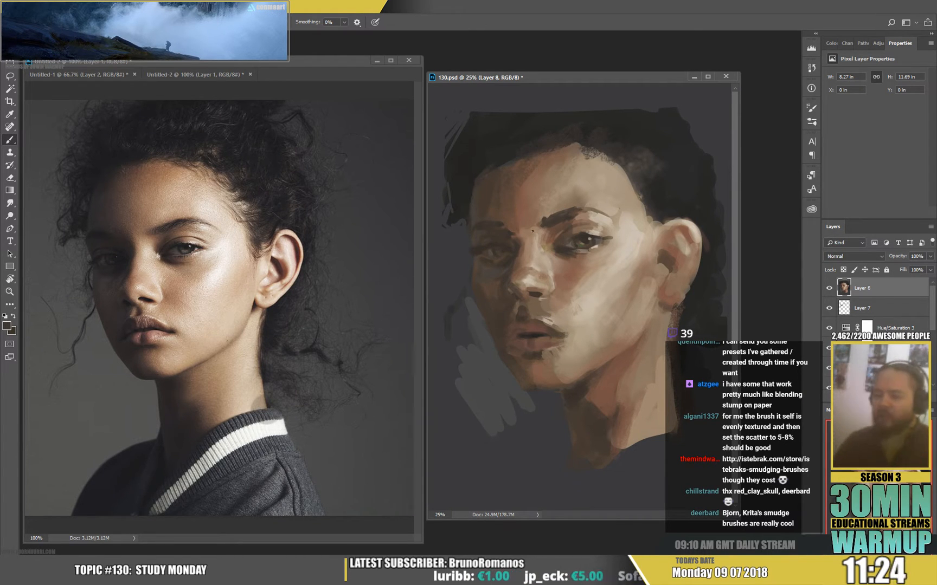
{"action": "left_click", "coordinate": [591, 260], "text": "alt"}
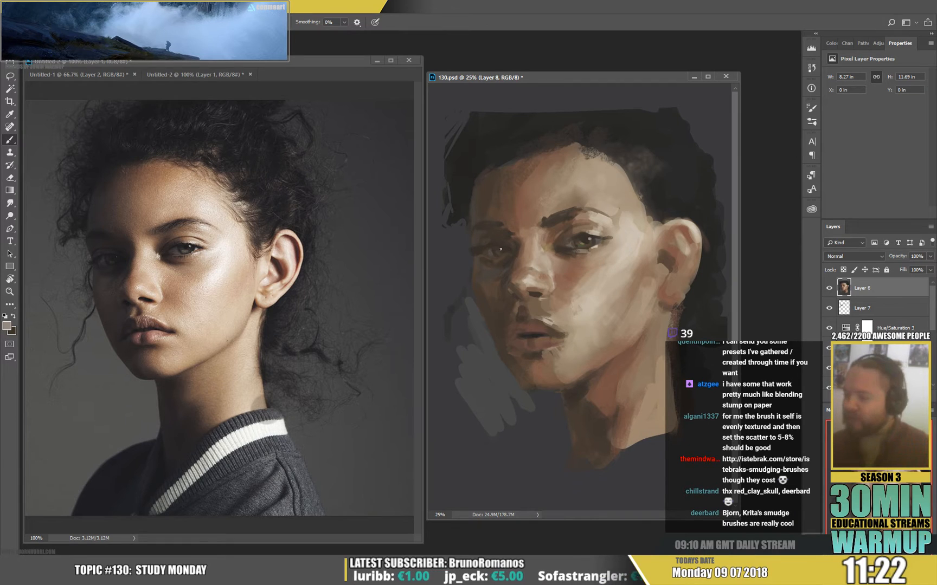
{"action": "left_click", "coordinate": [504, 276], "text": "alt"}
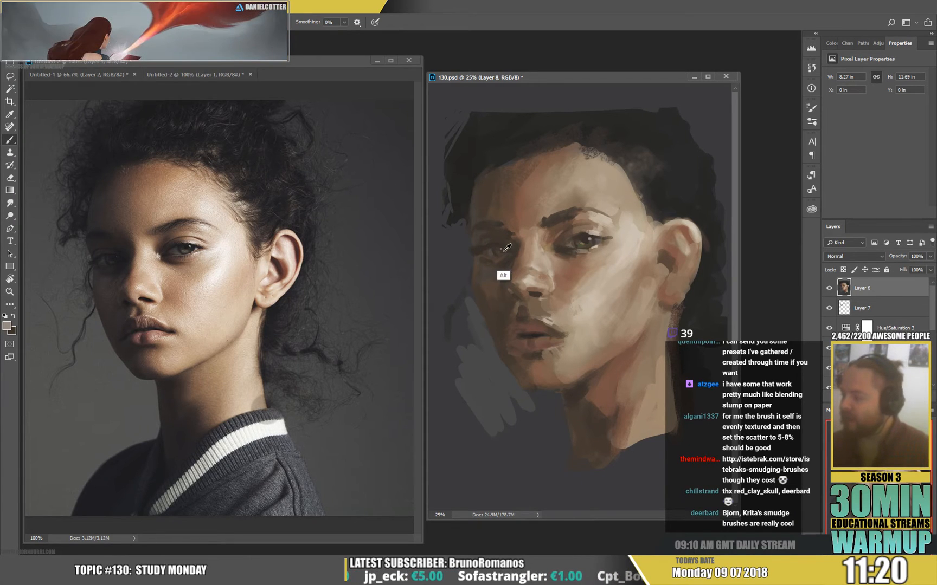
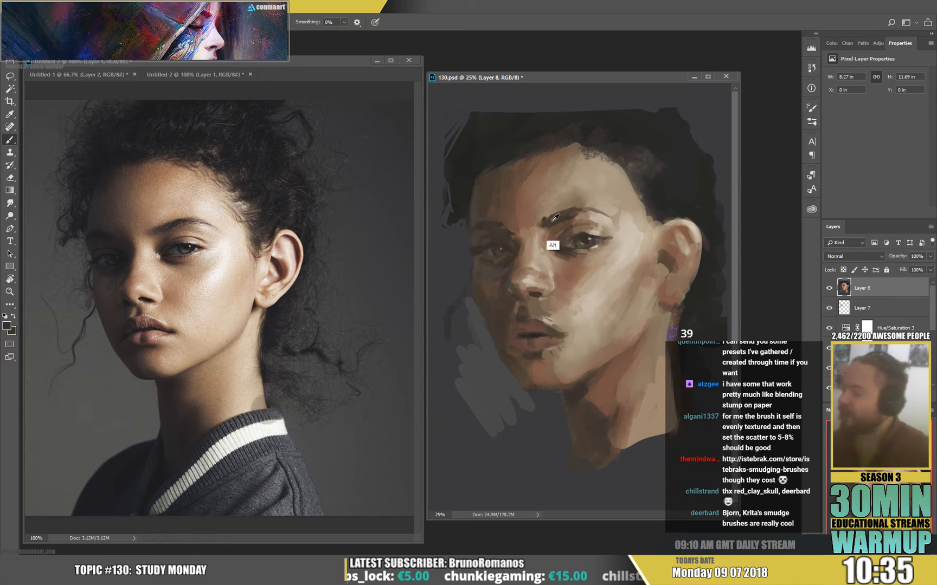
Set the brush to 50 px and refine the nose bridge and the area between the brows with sampled skin tones.
{"action": "right_click", "coordinate": [525, 235]}
{"action": "left_click", "coordinate": [593, 157]}
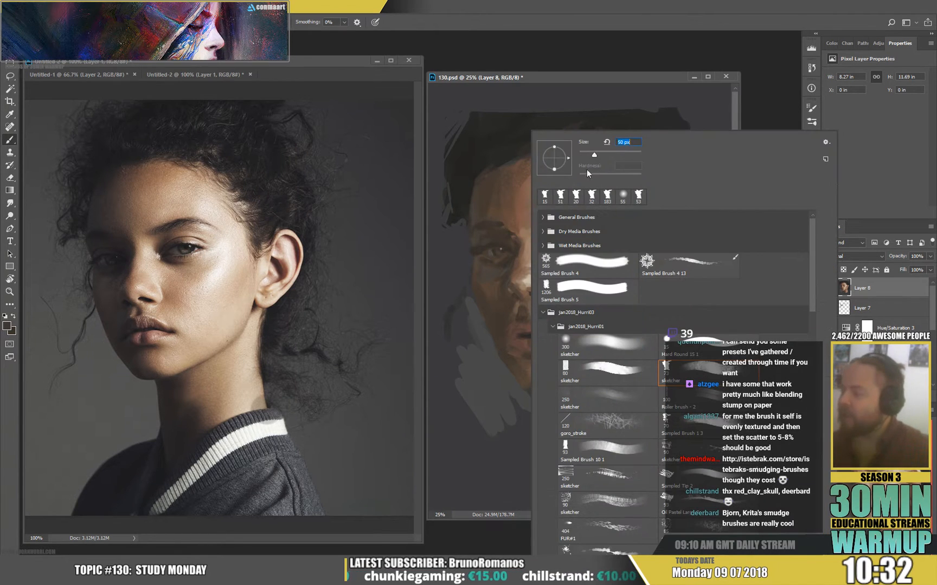
{"action": "left_click", "coordinate": [510, 237]}
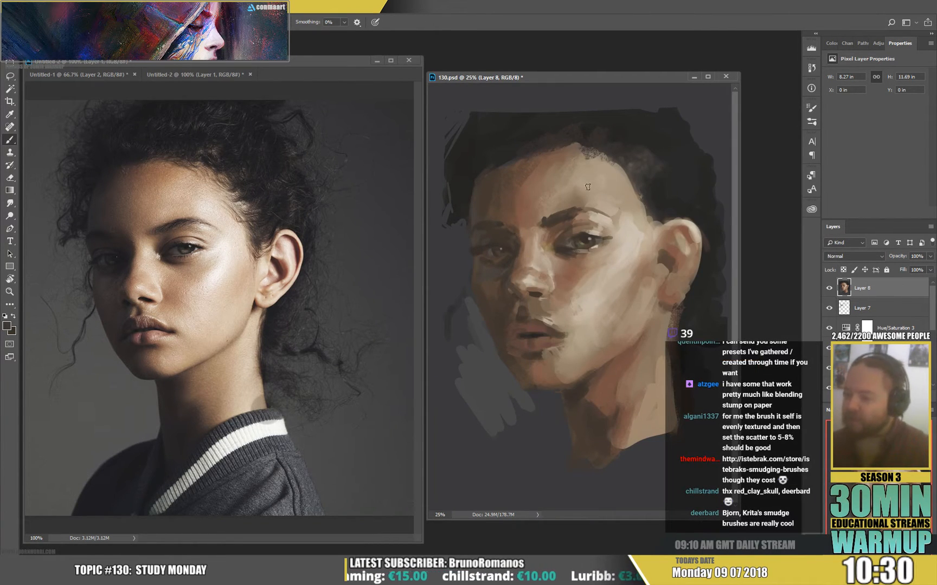
{"action": "left_click_drag", "start_coordinate": [519, 241], "coordinate": [520, 226]}
{"action": "left_click", "coordinate": [515, 251], "text": "alt"}
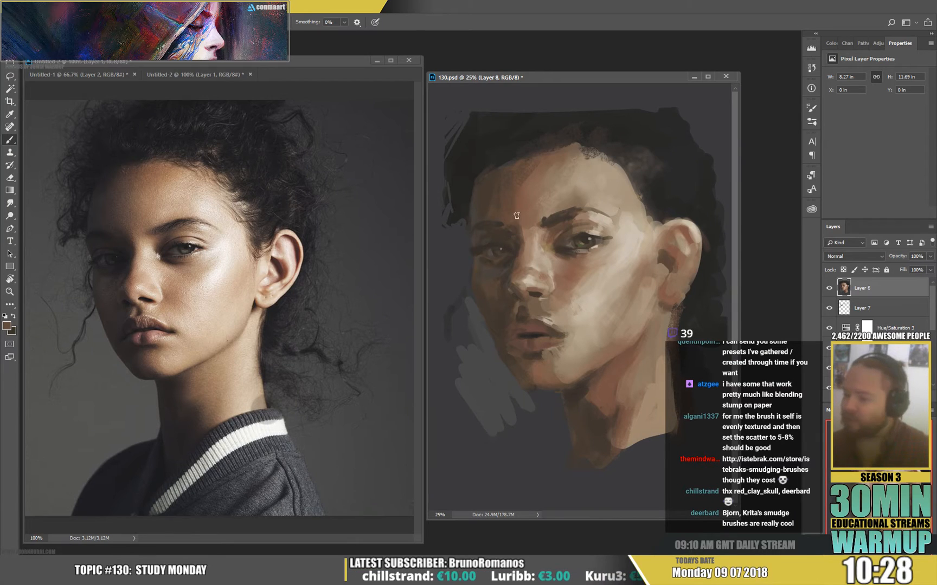
{"action": "left_click", "coordinate": [519, 221], "text": "alt"}
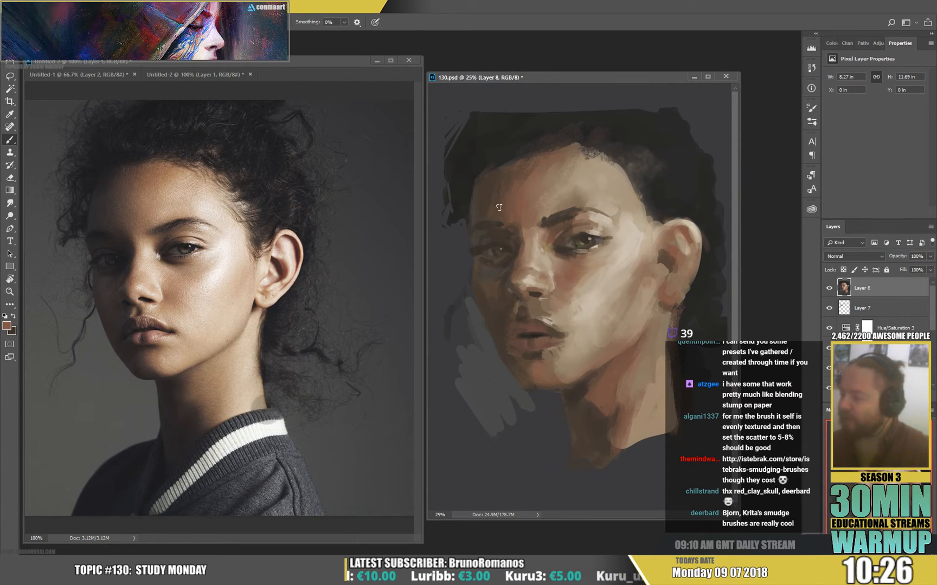
Blend the near cheek's highlight and its lower edge with sampled light and mid skin tones.
{"action": "left_click", "coordinate": [636, 271], "text": "alt"}
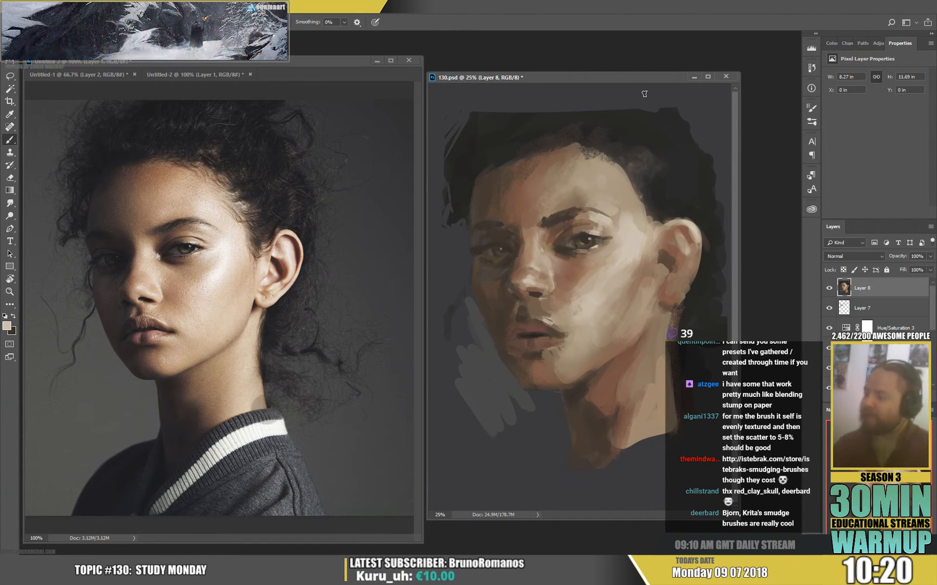
{"action": "left_click", "coordinate": [585, 257], "text": "alt"}
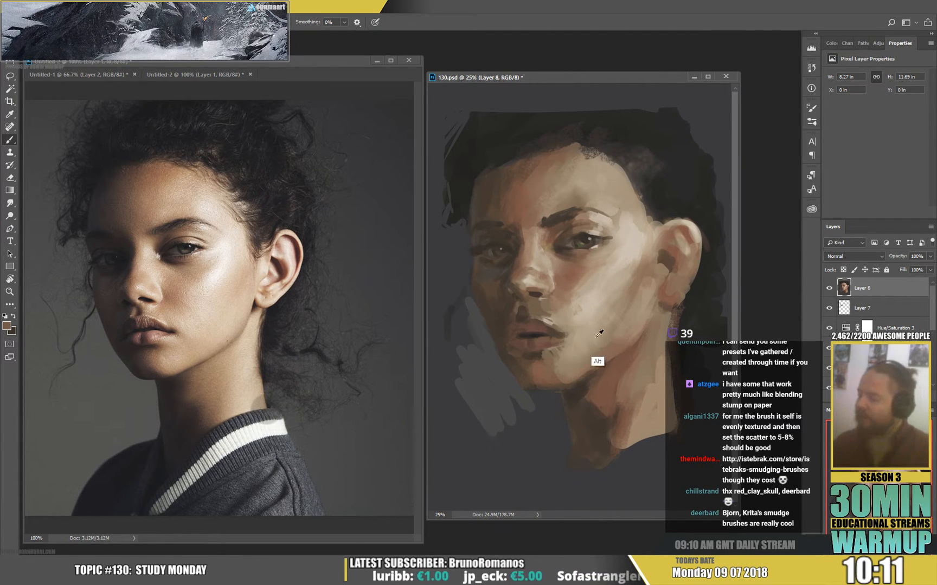
{"action": "mouse_move", "coordinate": [601, 339]}
{"action": "left_mouse_down"}
{"action": "mouse_move", "coordinate": [610, 353]}
{"action": "mouse_move", "coordinate": [625, 335]}
{"action": "left_mouse_up"}
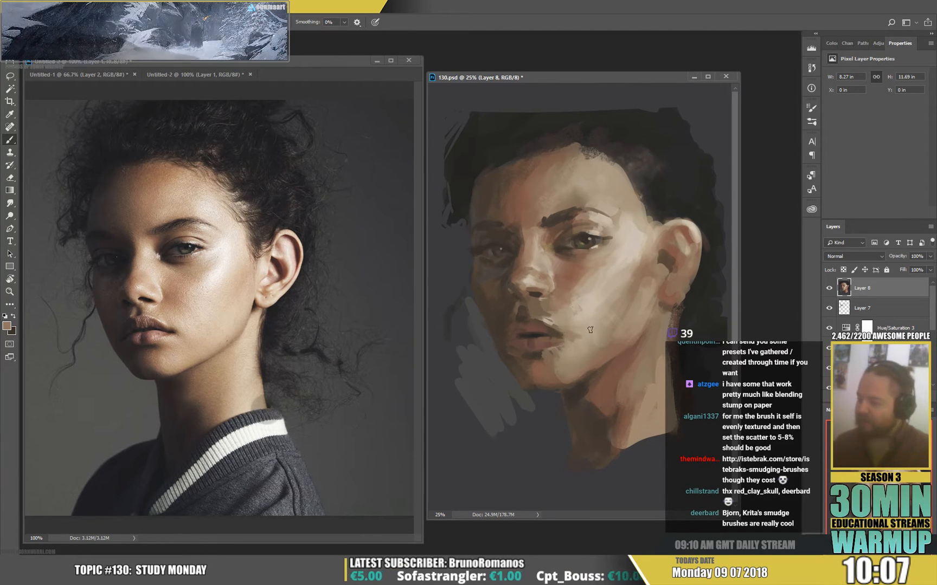
Refine the skin around the near mouth corner, below the lower lip and on the far cheek with sampled tones.
{"action": "left_click", "coordinate": [562, 342], "text": "alt"}
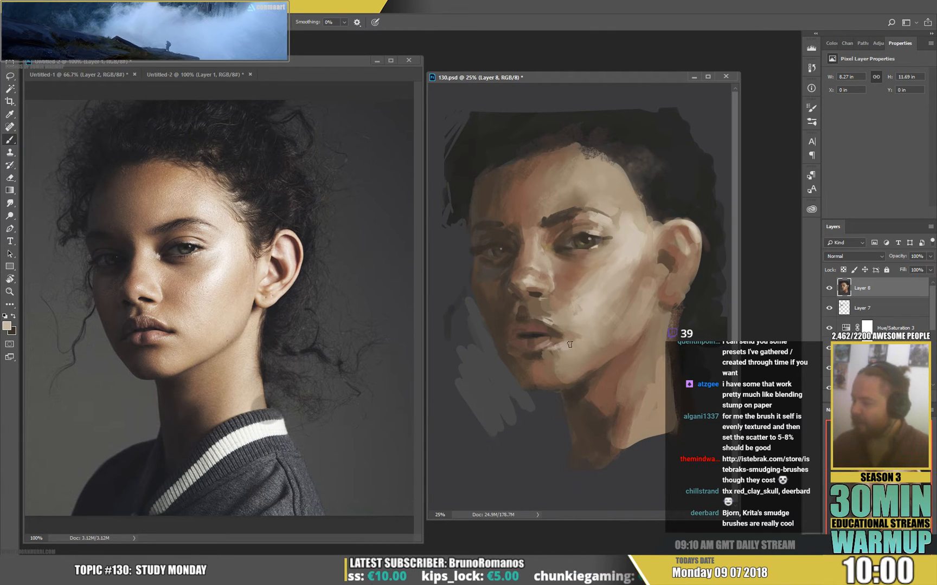
{"action": "left_click", "coordinate": [568, 344], "text": "alt"}
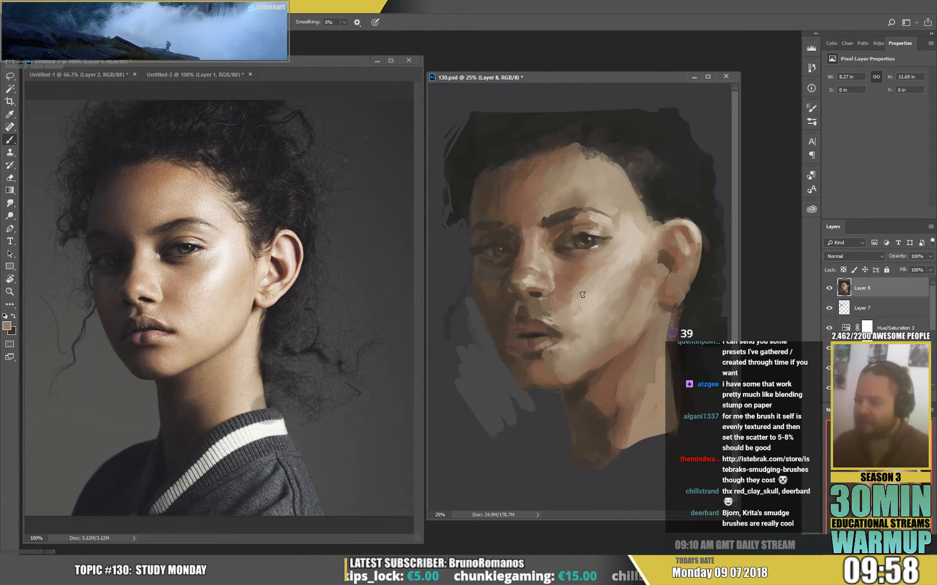
{"action": "left_click", "coordinate": [538, 366], "text": "alt"}
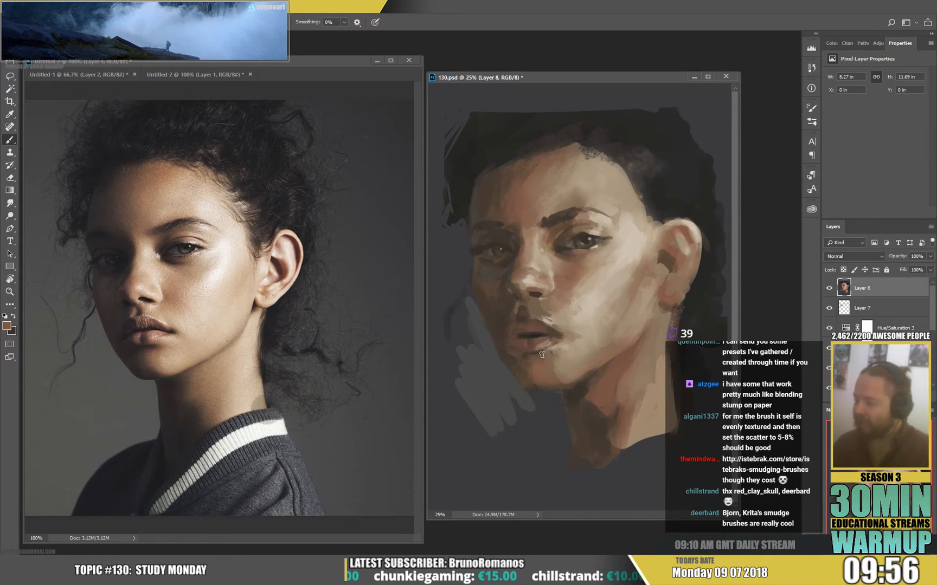
{"action": "left_click", "coordinate": [529, 356], "text": "alt"}
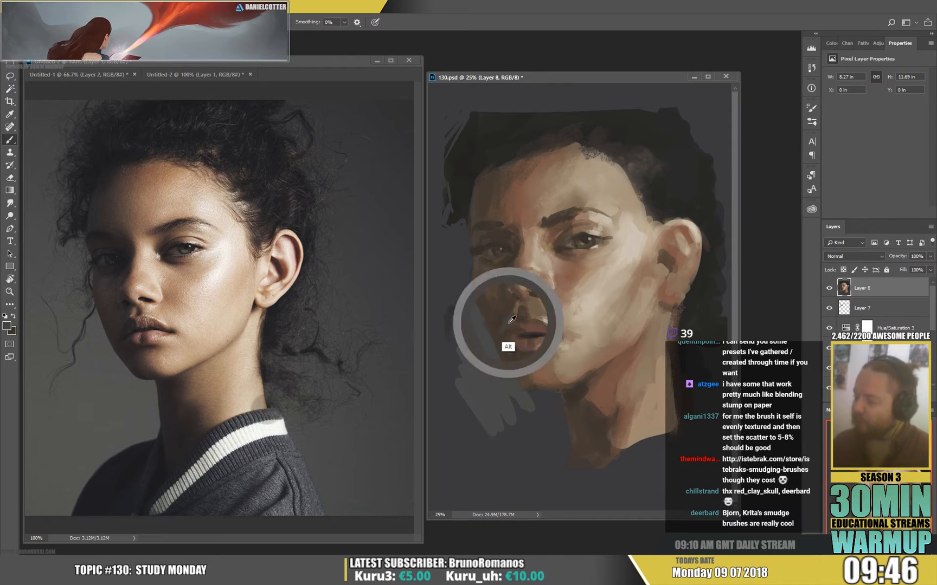
{"action": "key", "text": "alt"}
{"action": "left_click", "coordinate": [486, 290], "text": "alt"}
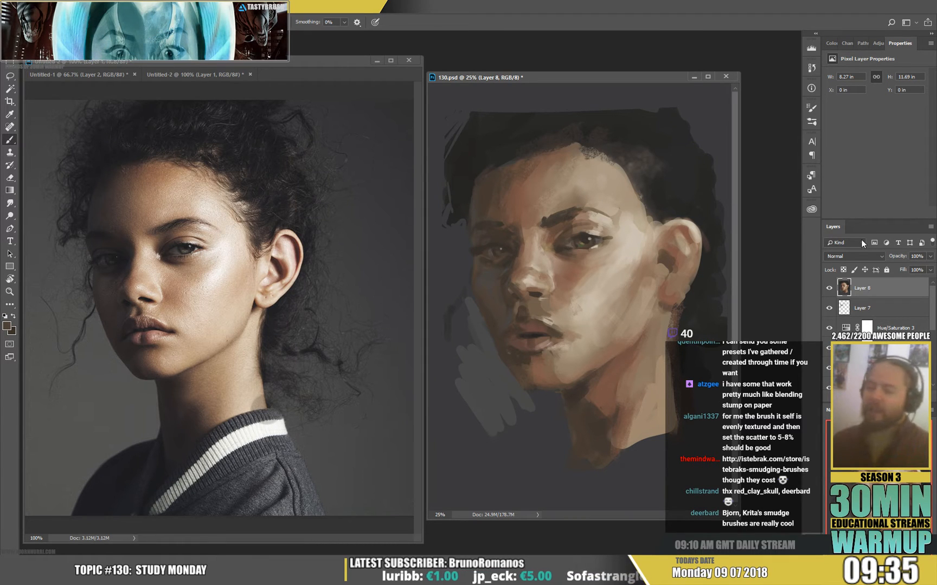
Reduce the brush to 26 px and refine the shape of the lips with sampled tones.
{"action": "key", "text": "alt"}
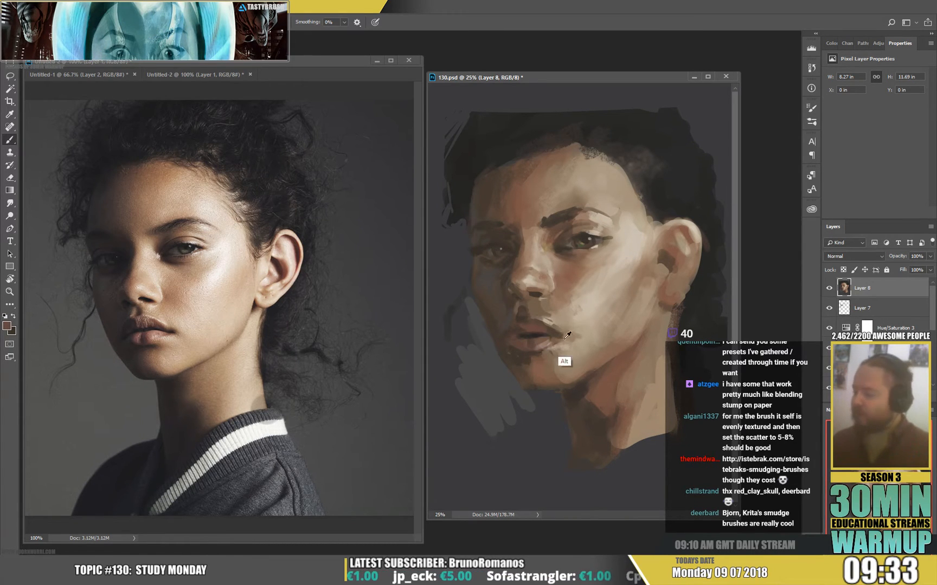
{"action": "left_click", "coordinate": [538, 373], "text": "alt"}
{"action": "right_click", "coordinate": [540, 374]}
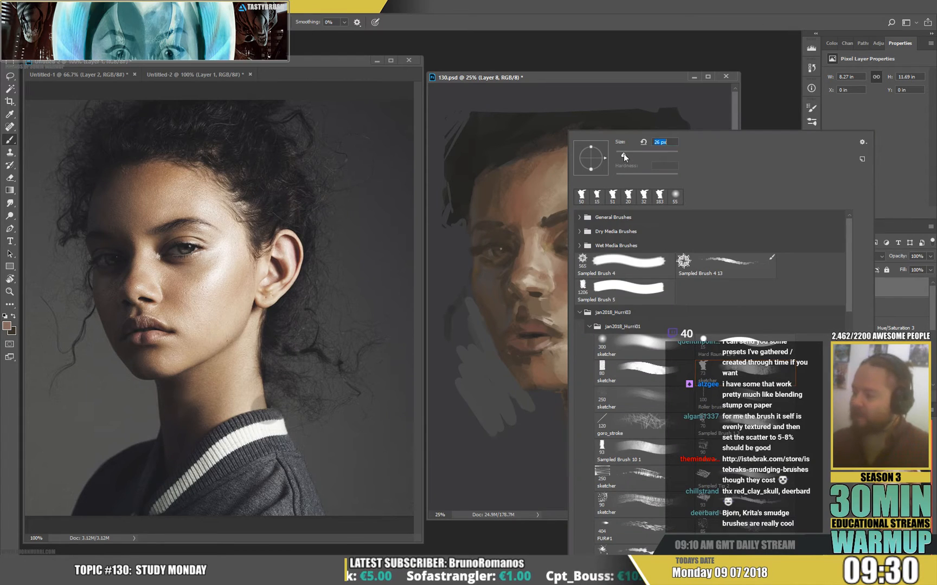
{"action": "left_click", "coordinate": [533, 322]}
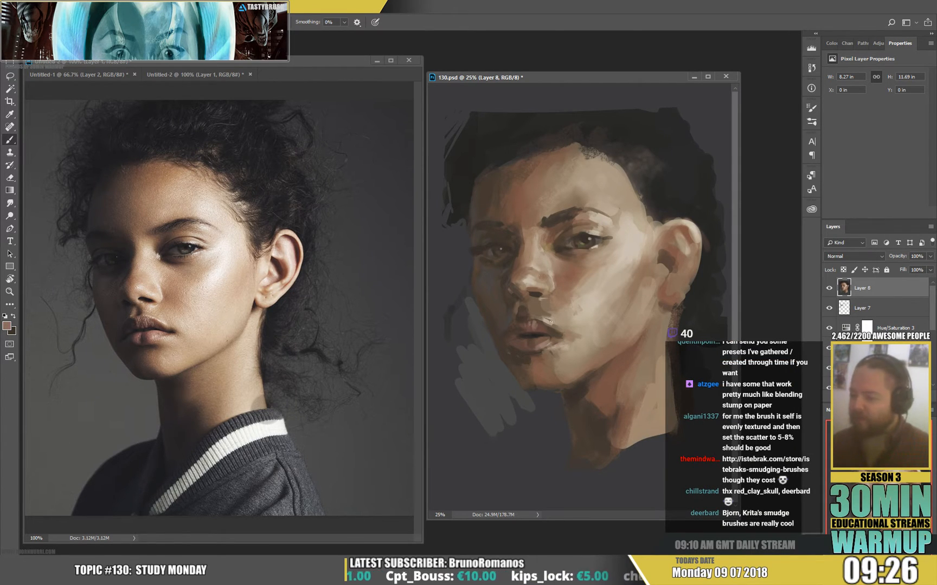
{"action": "left_click", "coordinate": [545, 331], "text": "alt"}
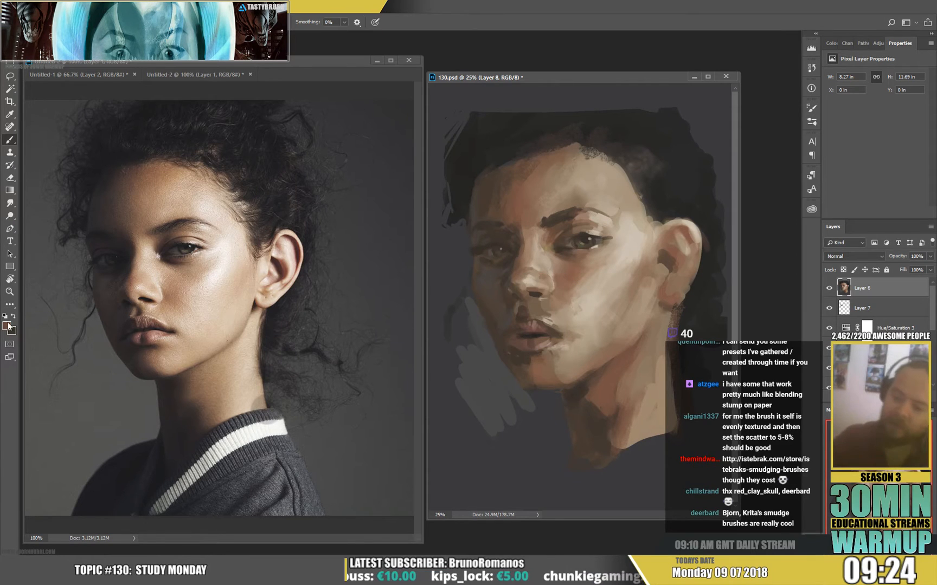
Choose a more saturated reddish brown for the upper lip and clean up the lip edges with sampled light and dark tones.
{"action": "left_click", "coordinate": [7, 326]}
{"action": "left_click", "coordinate": [406, 163]}
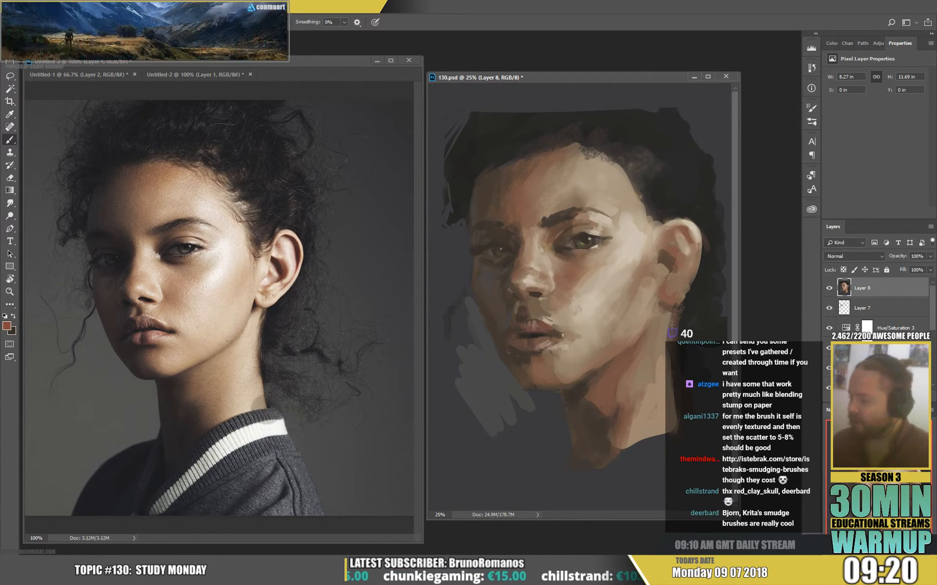
{"action": "left_click", "coordinate": [556, 320], "text": "alt"}
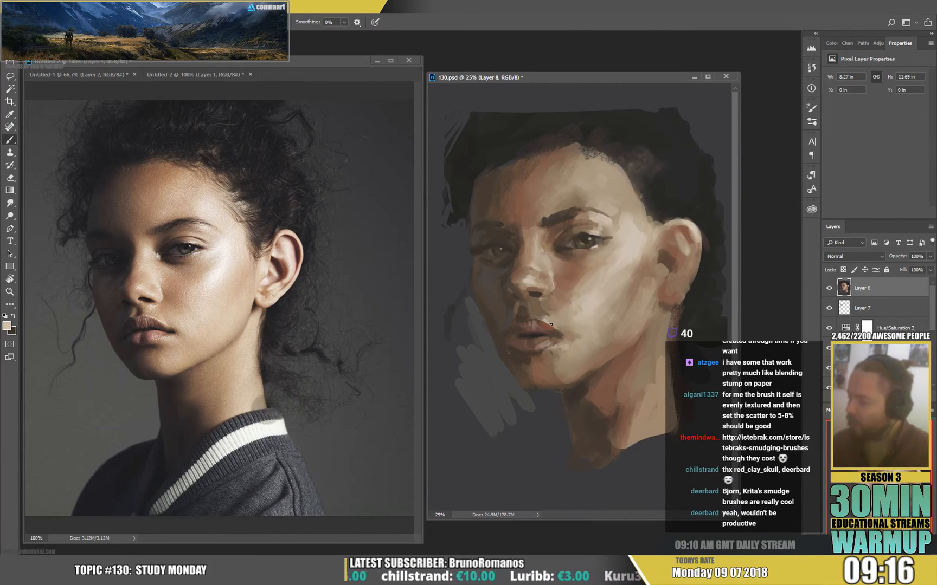
{"action": "left_click_drag", "start_coordinate": [547, 325], "coordinate": [556, 331]}
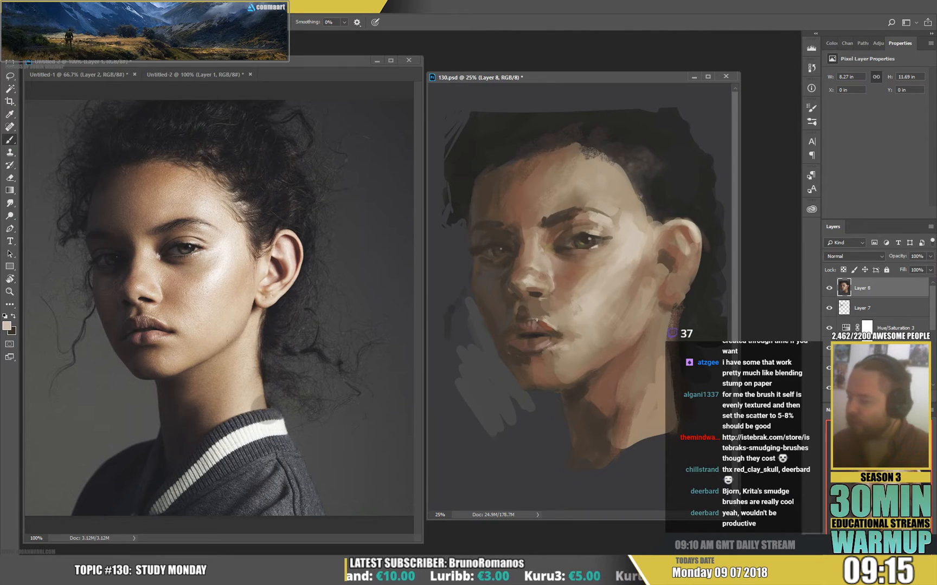
{"action": "left_click", "coordinate": [509, 332], "text": "alt"}
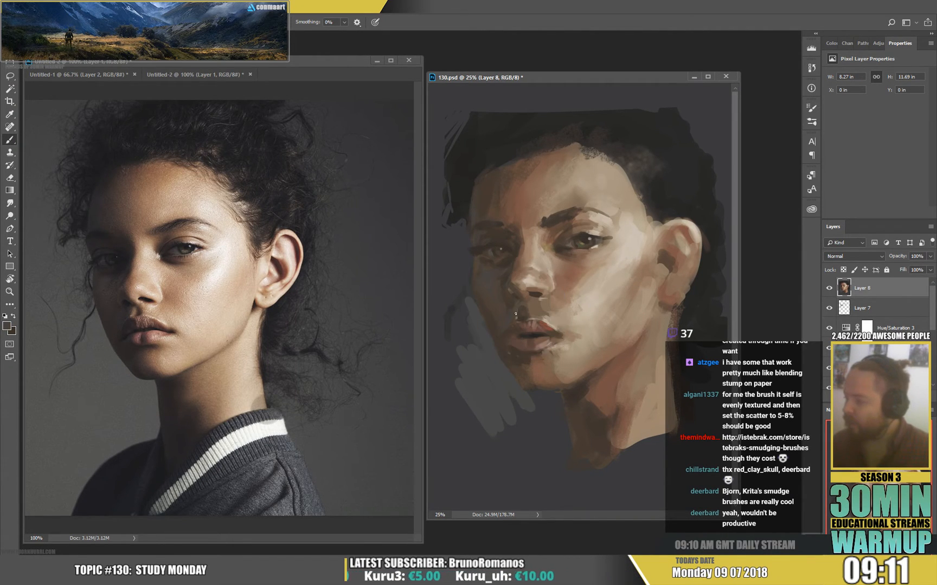
{"action": "left_click", "coordinate": [539, 309], "text": "alt"}
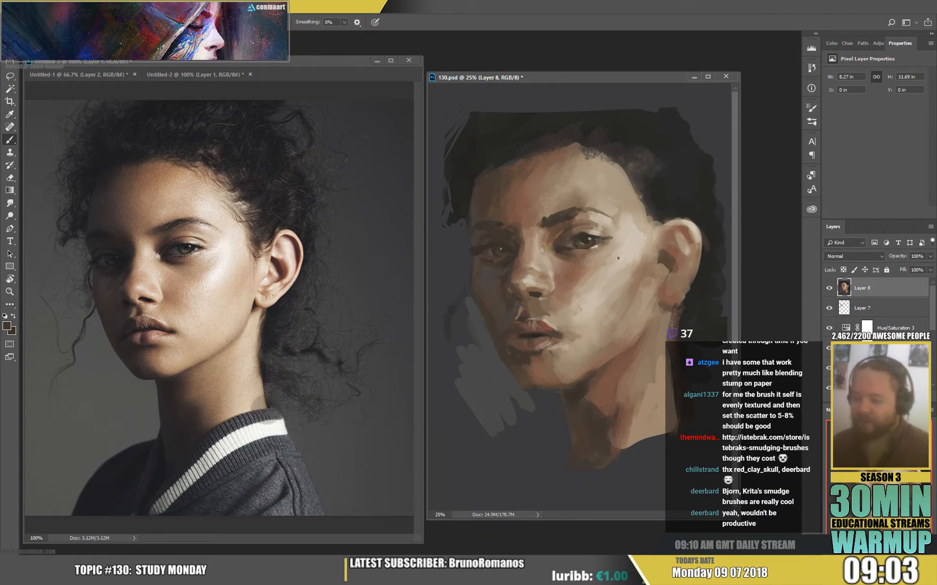
Flip both the painting and the reference photo horizontally and recentre the photo on the face.
{"action": "key", "text": "l"}
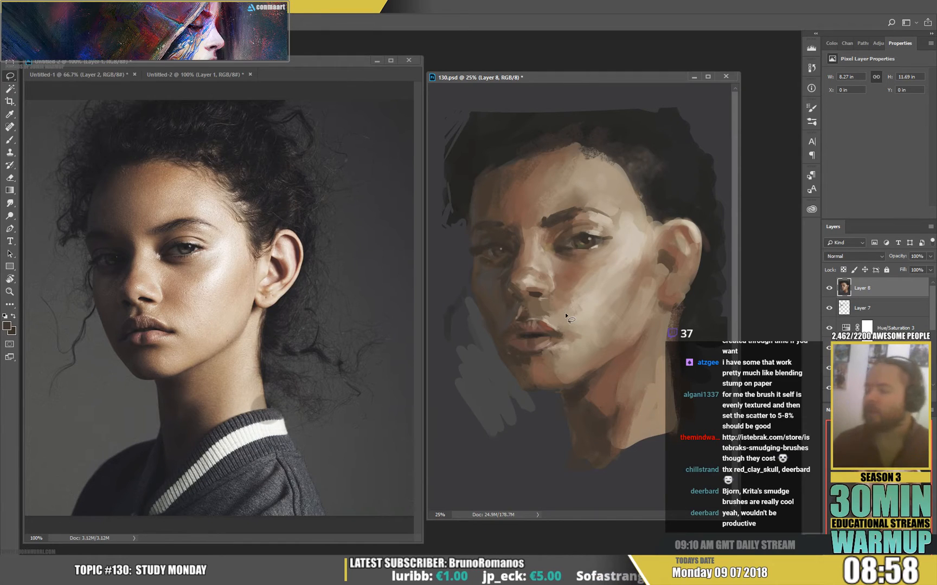
{"action": "left_click", "coordinate": [59, 54]}
{"action": "mouse_move", "coordinate": [81, 94]}
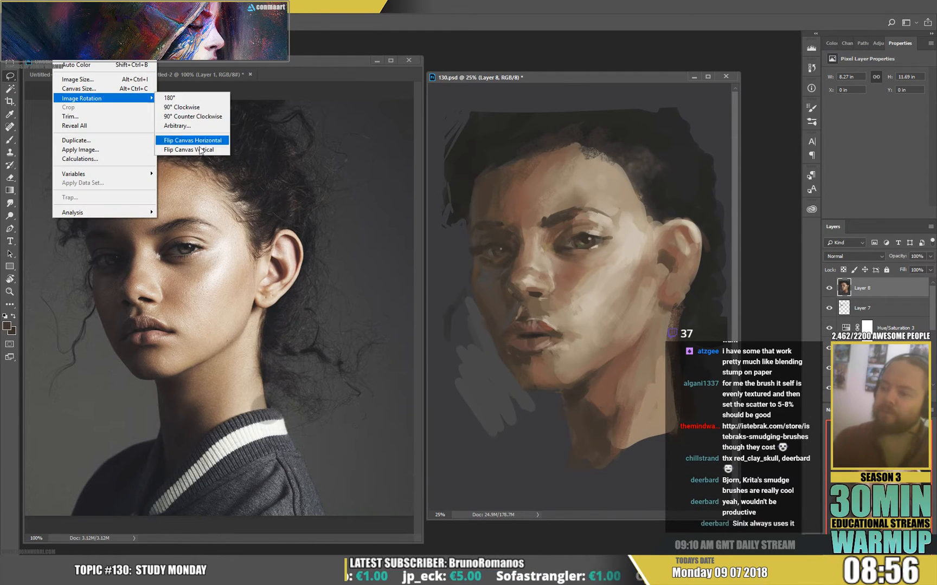
{"action": "left_click", "coordinate": [198, 140]}
{"action": "left_click", "coordinate": [195, 74]}
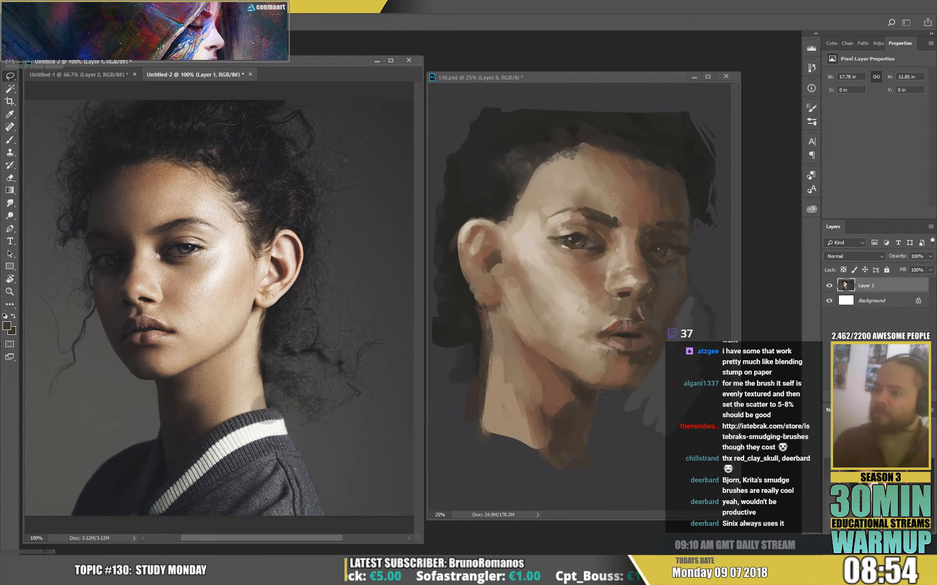
{"action": "left_click", "coordinate": [60, 54]}
{"action": "mouse_move", "coordinate": [81, 93]}
{"action": "left_click", "coordinate": [199, 142]}
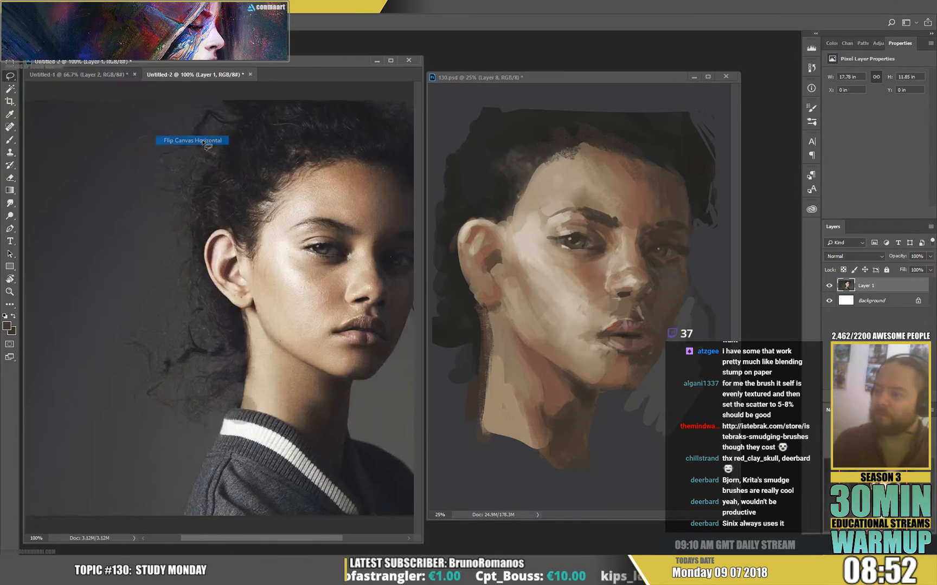
{"action": "left_click_drag", "start_coordinate": [236, 330], "coordinate": [136, 316]}
Paste a merged copy of the painting as a new layer and open it in Liquify beside the reference photo.
{"action": "left_click", "coordinate": [576, 305]}
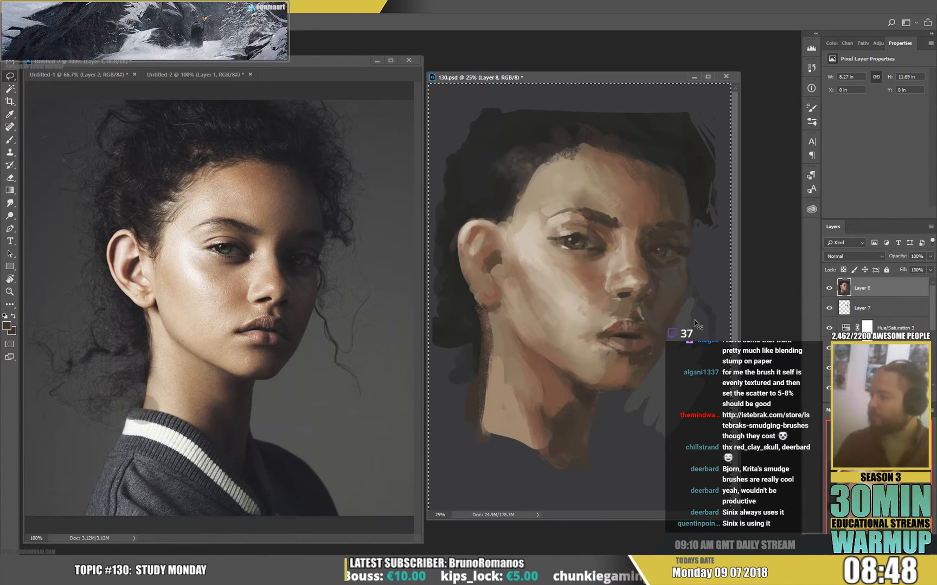
{"action": "key", "text": "ctrl+v"}
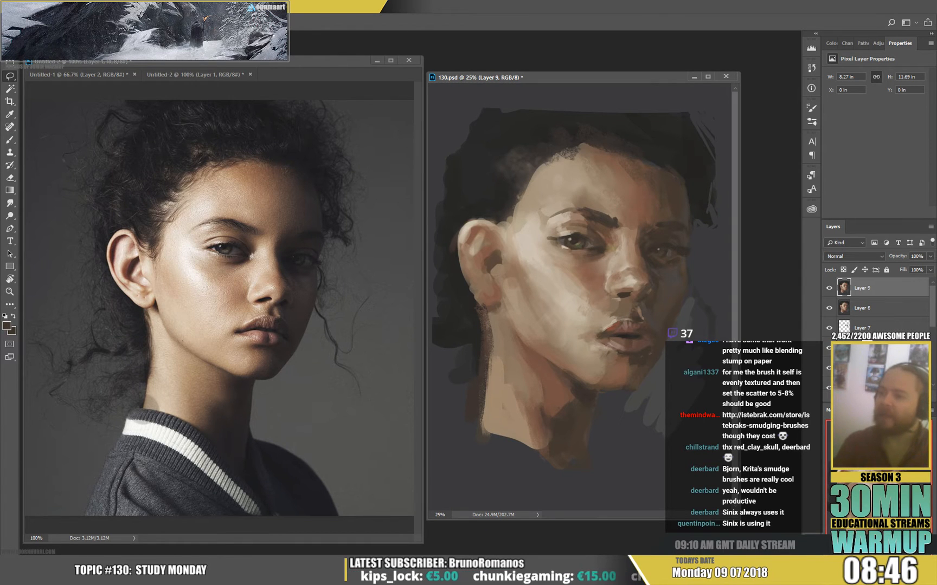
{"action": "left_click", "coordinate": [145, 6]}
{"action": "left_click", "coordinate": [169, 83]}
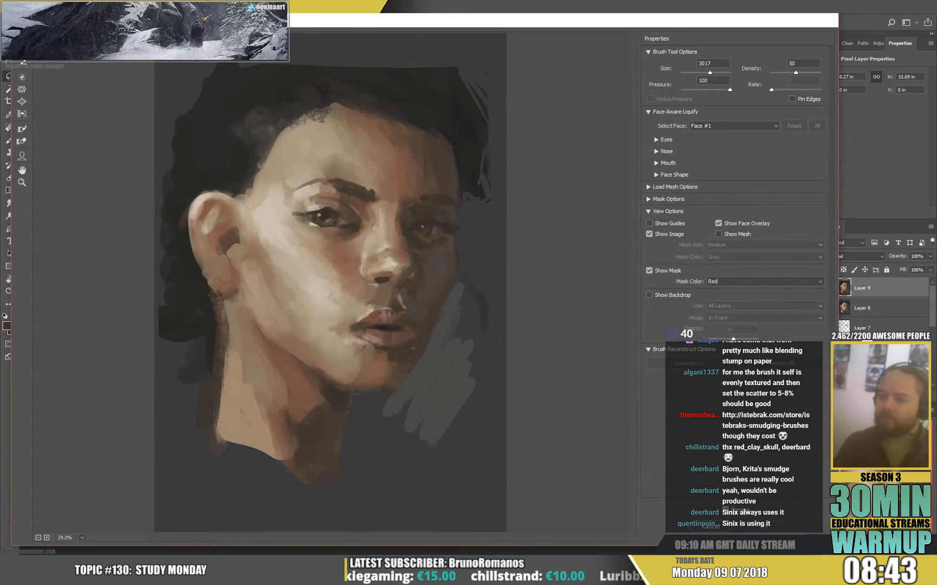
{"action": "mouse_move", "coordinate": [11, 184]}
{"action": "left_mouse_down"}
{"action": "mouse_move", "coordinate": [334, 230]}
{"action": "mouse_move", "coordinate": [284, 230]}
{"action": "left_mouse_up"}
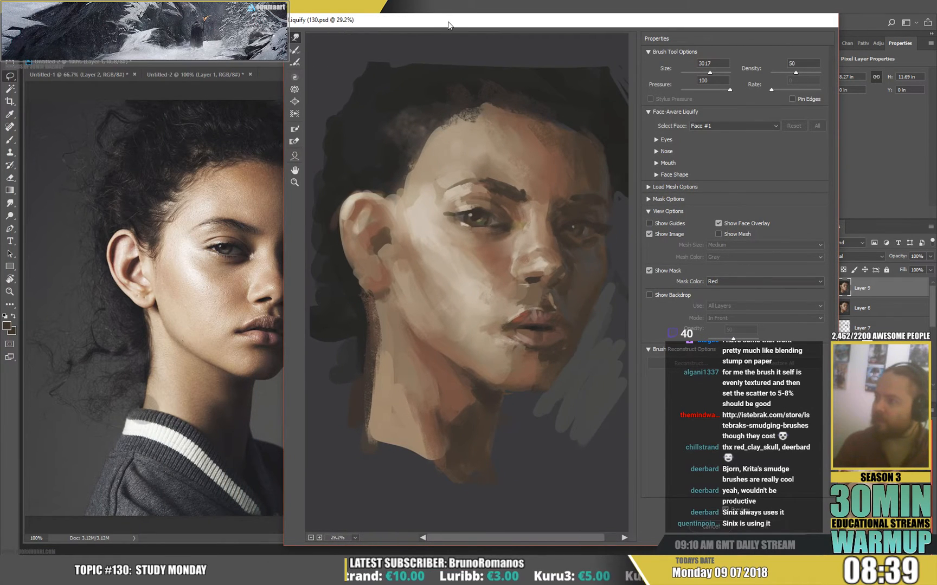
{"action": "left_click_drag", "start_coordinate": [448, 25], "coordinate": [518, 31]}
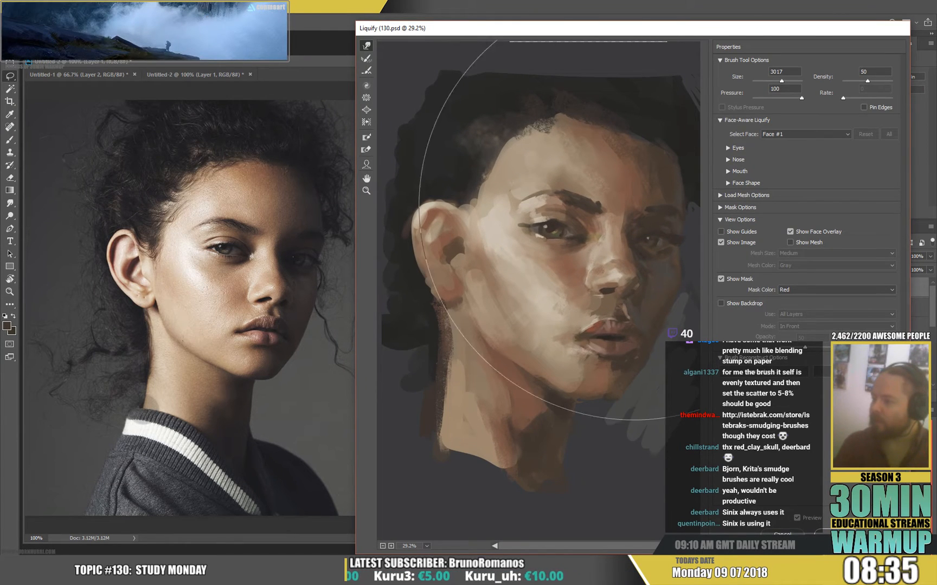
Correct the portrait's proportions in Liquify with brush sizes 1146 and 189, and apply the warp.
{"action": "left_click_drag", "start_coordinate": [772, 82], "coordinate": [773, 81]}
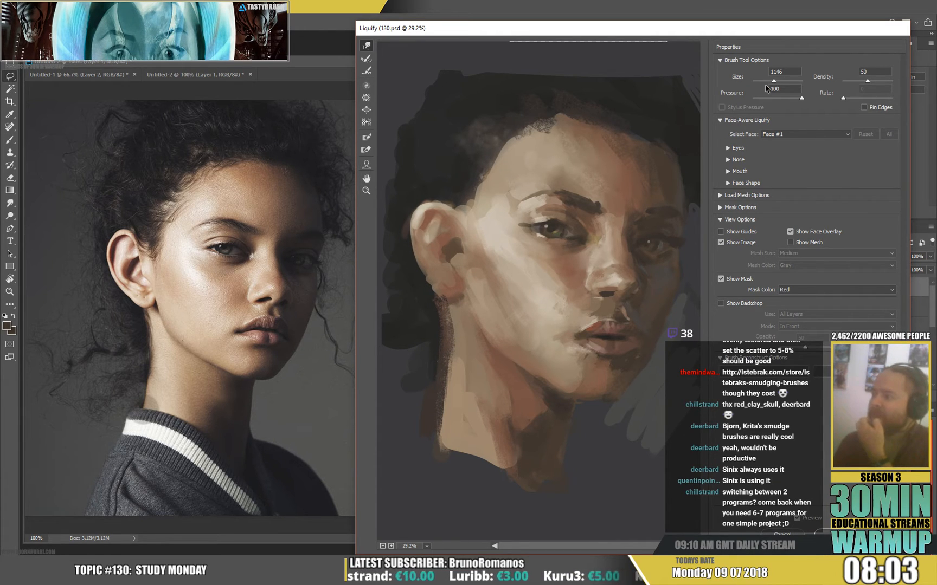
{"action": "left_click_drag", "start_coordinate": [765, 82], "coordinate": [763, 82]}
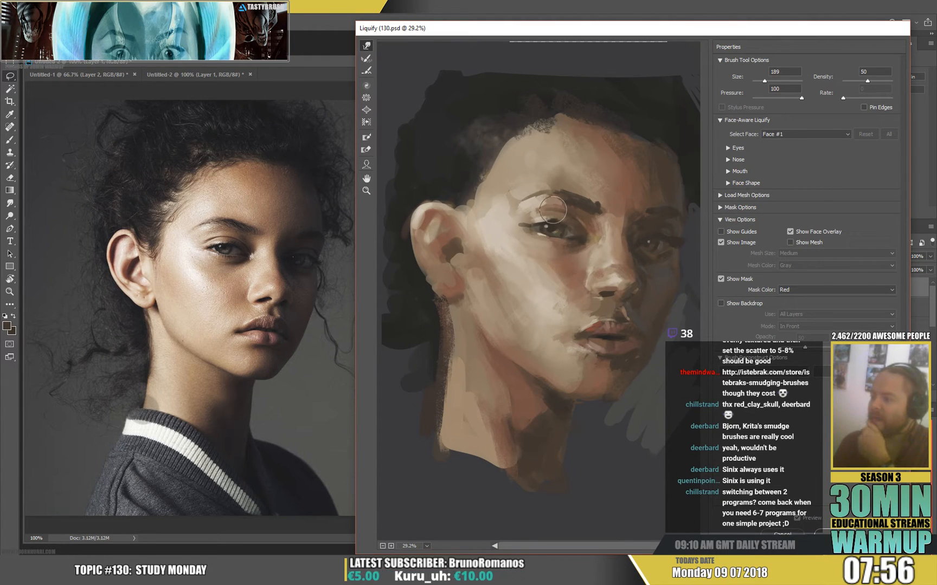
{"action": "left_click", "coordinate": [773, 82]}
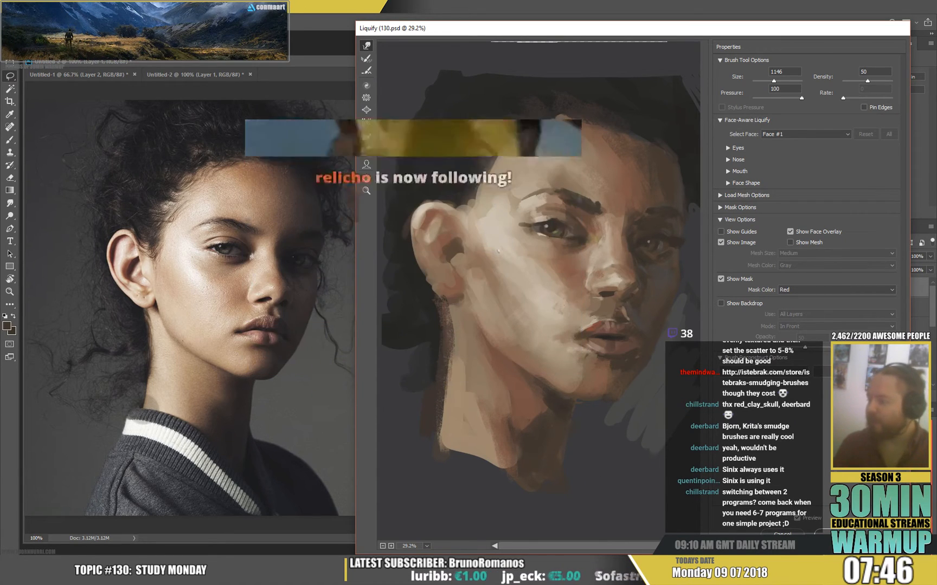
{"action": "left_click", "coordinate": [835, 535]}
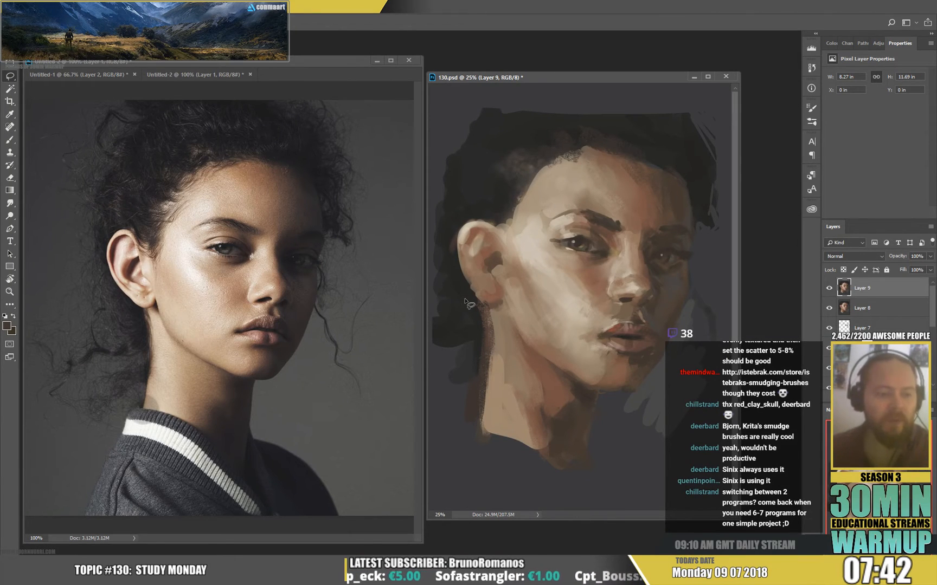
Narrow the liquified layer evenly from both sides to 8.02 in wide with Free Transform.
{"action": "key", "text": "ctrl+t"}
{"action": "left_click_drag", "start_coordinate": [730, 293], "coordinate": [723, 292]}
{"action": "key", "text": "Return"}
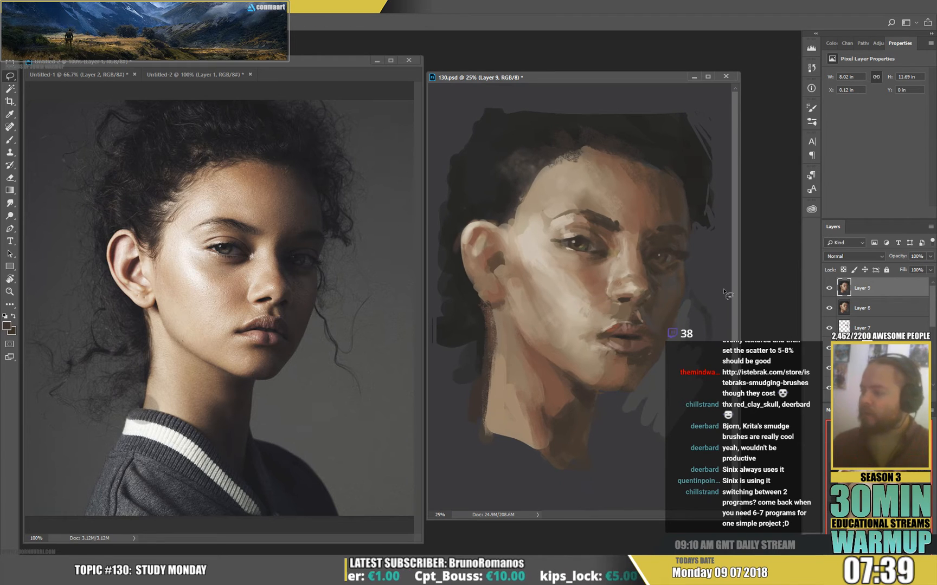
Create a new layer and paint short dark hair strokes along the temple hairline above the ear.
{"action": "key", "text": "ctrl+shift+alt+n"}
{"action": "key", "text": "b"}
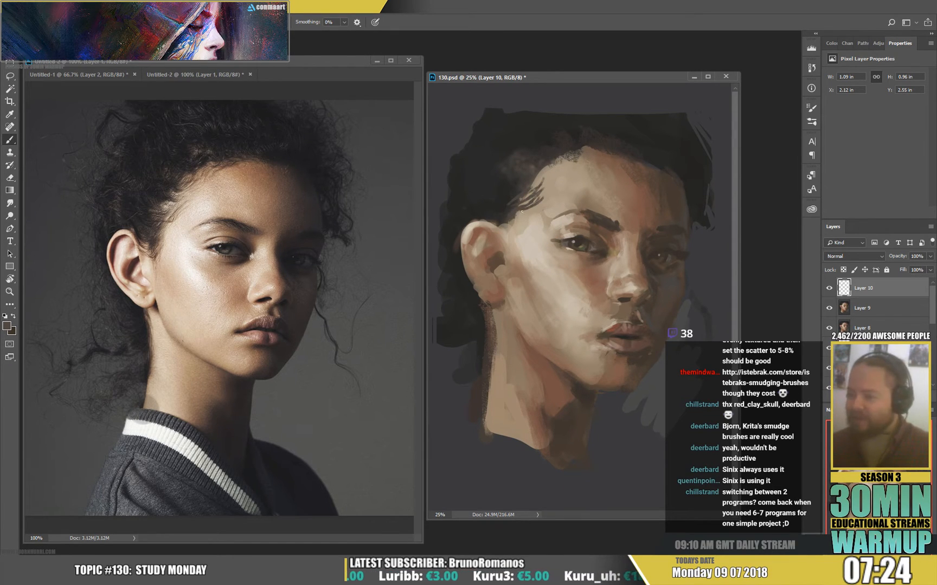
{"action": "mouse_move", "coordinate": [522, 216]}
{"action": "left_mouse_down"}
{"action": "mouse_move", "coordinate": [515, 243]}
{"action": "mouse_move", "coordinate": [508, 222]}
{"action": "mouse_move", "coordinate": [511, 245]}
{"action": "mouse_move", "coordinate": [503, 213]}
{"action": "mouse_move", "coordinate": [514, 224]}
{"action": "mouse_move", "coordinate": [491, 215]}
{"action": "mouse_move", "coordinate": [516, 230]}
{"action": "mouse_move", "coordinate": [476, 217]}
{"action": "mouse_move", "coordinate": [506, 225]}
{"action": "left_mouse_up"}
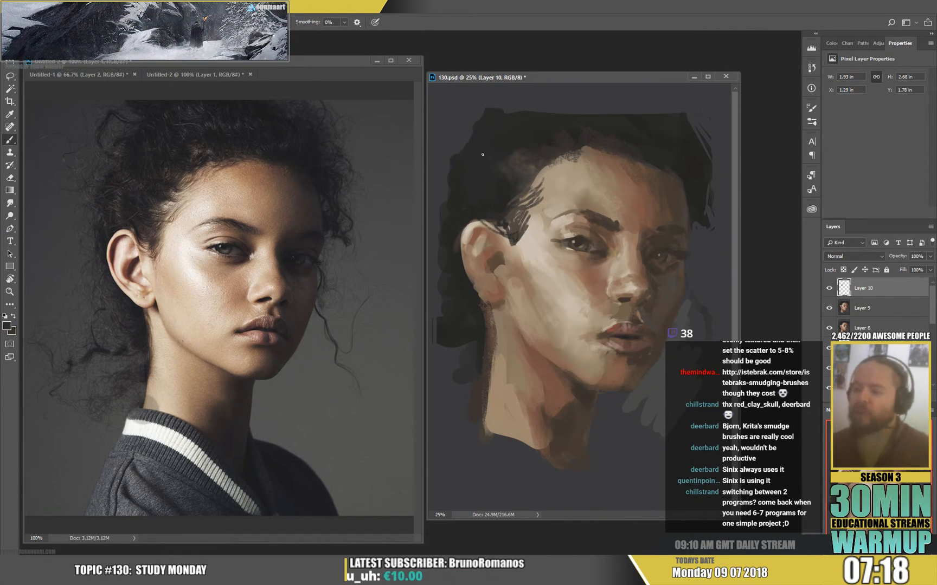
Extend the dark hair mass upward and across the crown of the head with broad strokes in sampled hair tones.
{"action": "mouse_move", "coordinate": [467, 126]}
{"action": "left_mouse_down"}
{"action": "mouse_move", "coordinate": [498, 103]}
{"action": "mouse_move", "coordinate": [538, 105]}
{"action": "mouse_move", "coordinate": [506, 120]}
{"action": "mouse_move", "coordinate": [527, 118]}
{"action": "mouse_move", "coordinate": [533, 86]}
{"action": "mouse_move", "coordinate": [578, 95]}
{"action": "mouse_move", "coordinate": [613, 85]}
{"action": "mouse_move", "coordinate": [652, 107]}
{"action": "left_mouse_up"}
{"action": "right_click", "coordinate": [519, 128]}
{"action": "left_click", "coordinate": [594, 151]}
{"action": "left_click", "coordinate": [492, 106]}
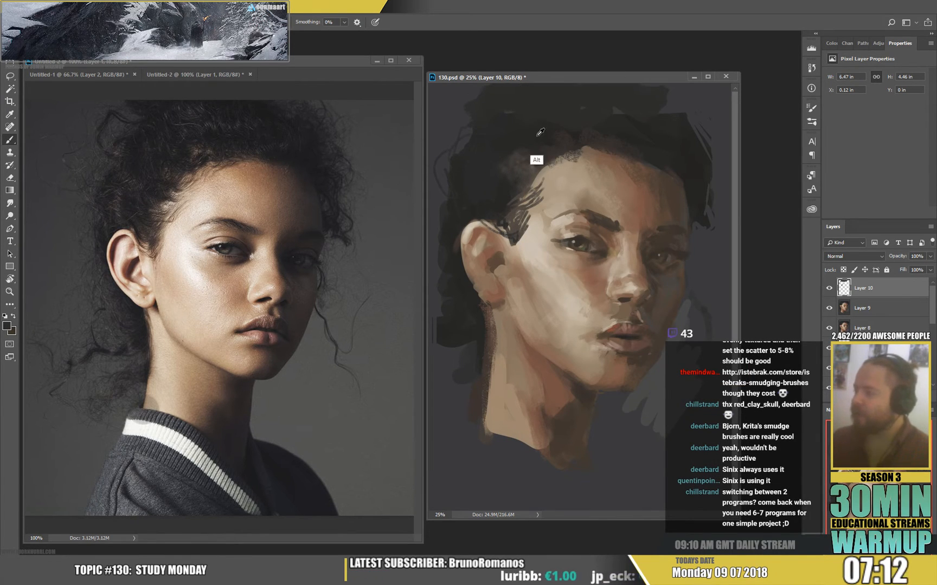
{"action": "left_click", "coordinate": [537, 139], "text": "alt"}
{"action": "mouse_move", "coordinate": [534, 90]}
{"action": "left_mouse_down"}
{"action": "mouse_move", "coordinate": [650, 123]}
{"action": "mouse_move", "coordinate": [646, 114]}
{"action": "mouse_move", "coordinate": [681, 121]}
{"action": "mouse_move", "coordinate": [685, 111]}
{"action": "mouse_move", "coordinate": [693, 128]}
{"action": "mouse_move", "coordinate": [609, 101]}
{"action": "mouse_move", "coordinate": [673, 128]}
{"action": "mouse_move", "coordinate": [690, 94]}
{"action": "mouse_move", "coordinate": [706, 113]}
{"action": "left_mouse_up"}
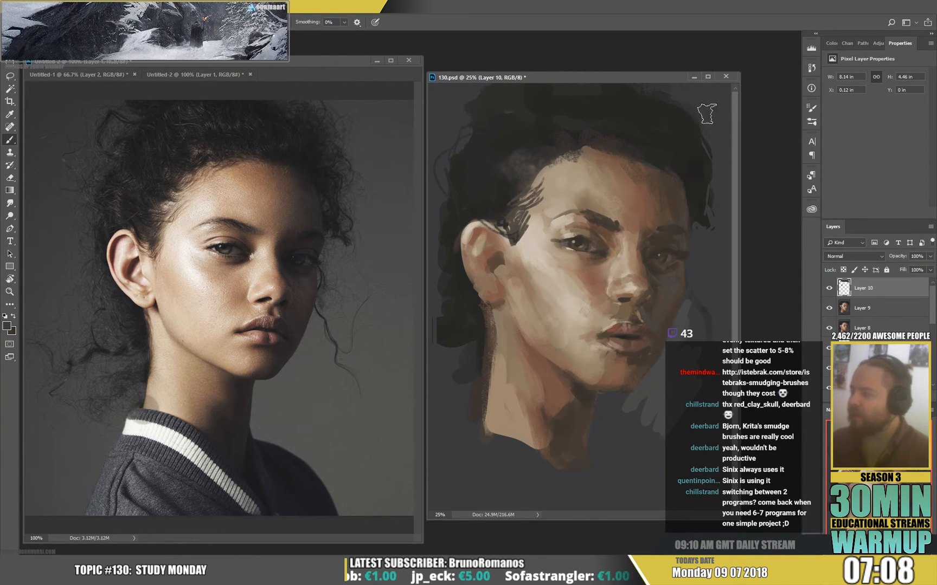
Paint loose dark curls at the hair edge beside the shadowed temple with a 47 px brush.
{"action": "right_click", "coordinate": [703, 230]}
{"action": "left_click", "coordinate": [693, 153]}
{"action": "left_click", "coordinate": [693, 120]}
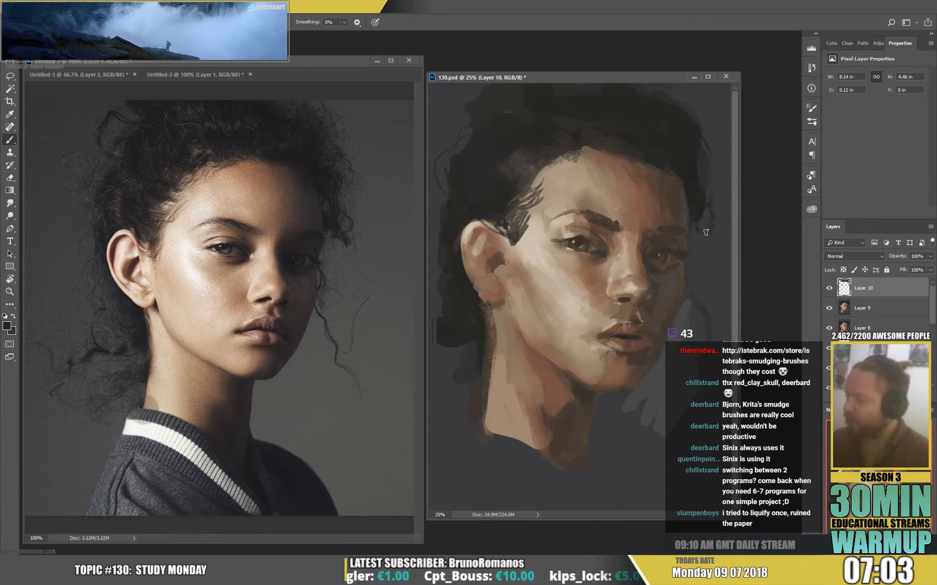
{"action": "left_click_drag", "start_coordinate": [706, 232], "coordinate": [702, 236]}
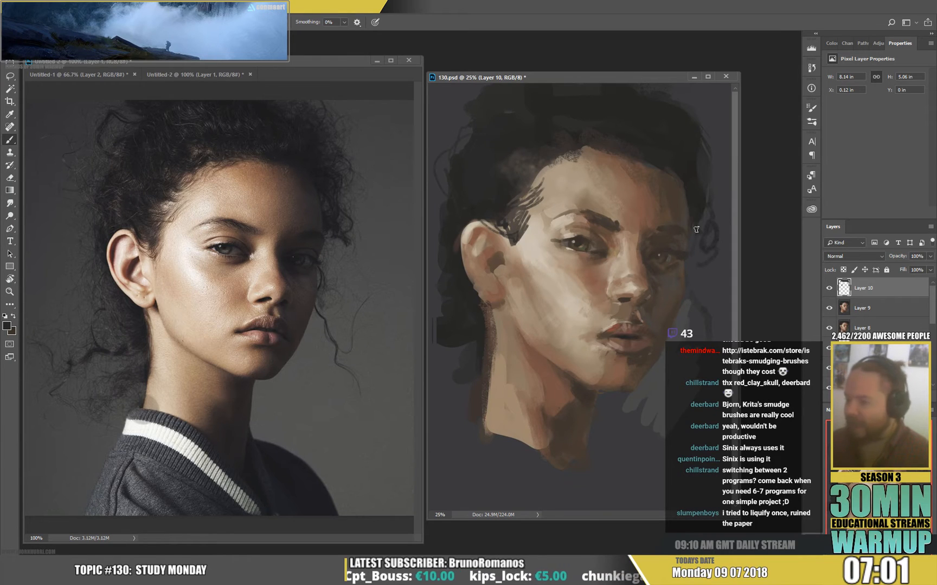
Paint thin curly strands hanging beside the shadowed cheek down past the jaw with a 26 px brush.
{"action": "right_click", "coordinate": [709, 291]}
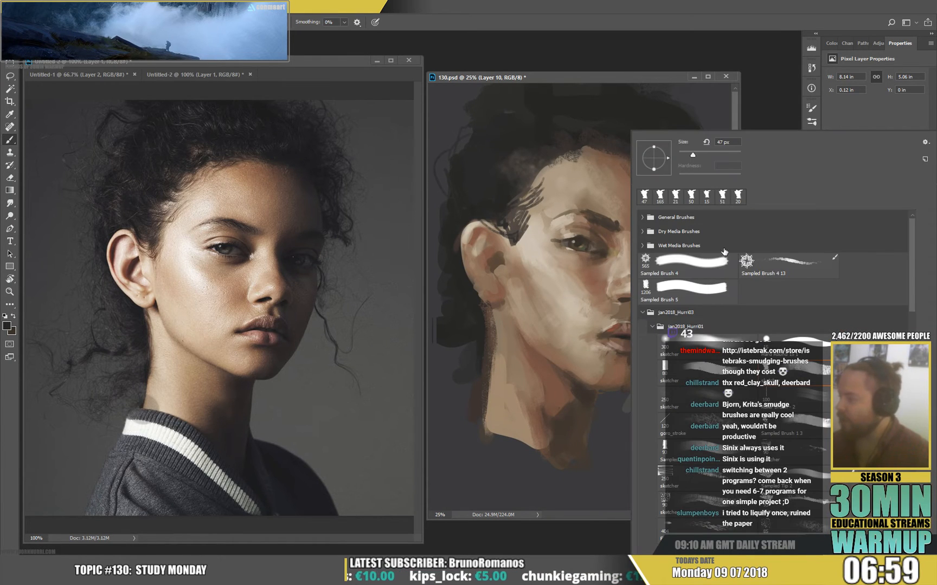
{"action": "left_click", "coordinate": [688, 152]}
{"action": "key", "text": "Return"}
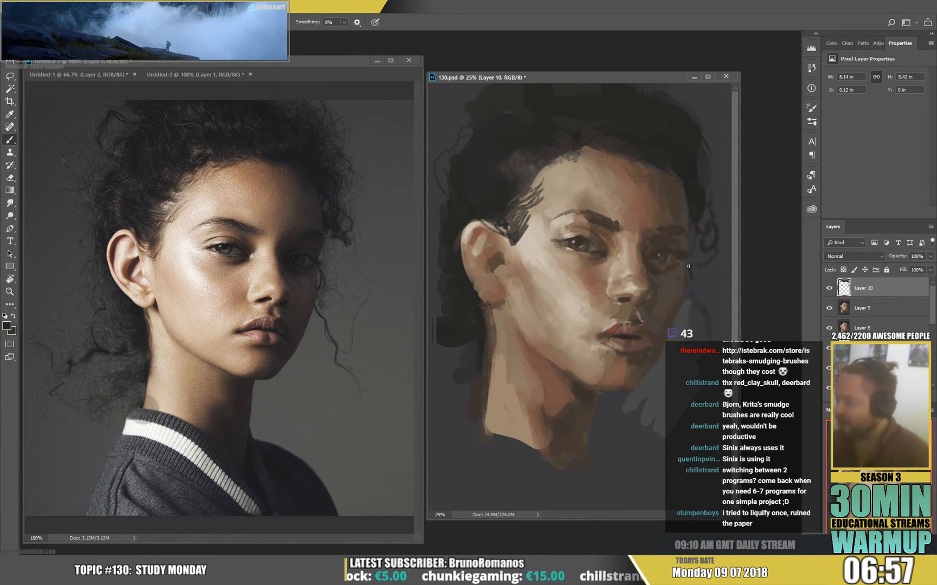
{"action": "left_click_drag", "start_coordinate": [693, 275], "coordinate": [702, 308]}
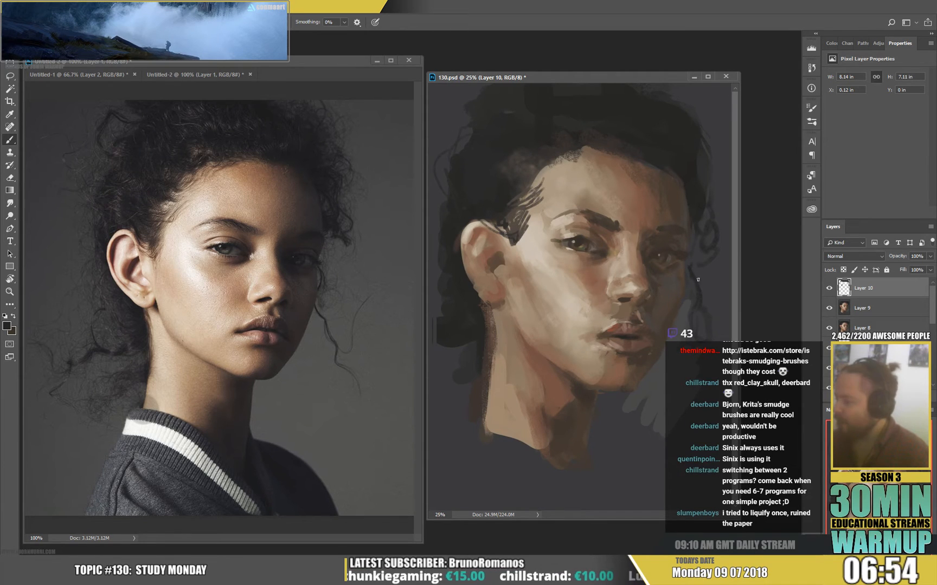
{"action": "left_click_drag", "start_coordinate": [700, 313], "coordinate": [713, 405]}
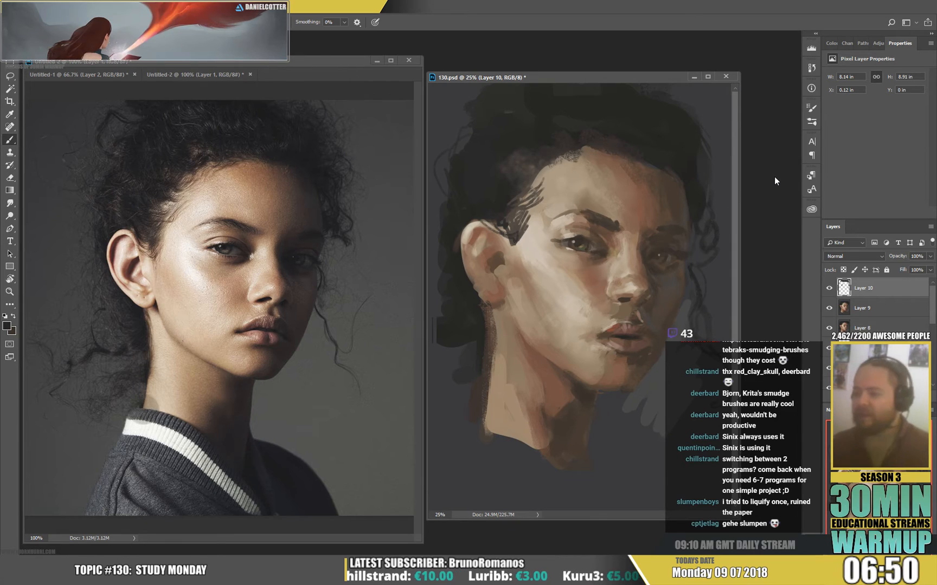
Sample skin tones and refine the near eye with small dabs.
{"action": "left_click", "coordinate": [572, 236], "text": "alt"}
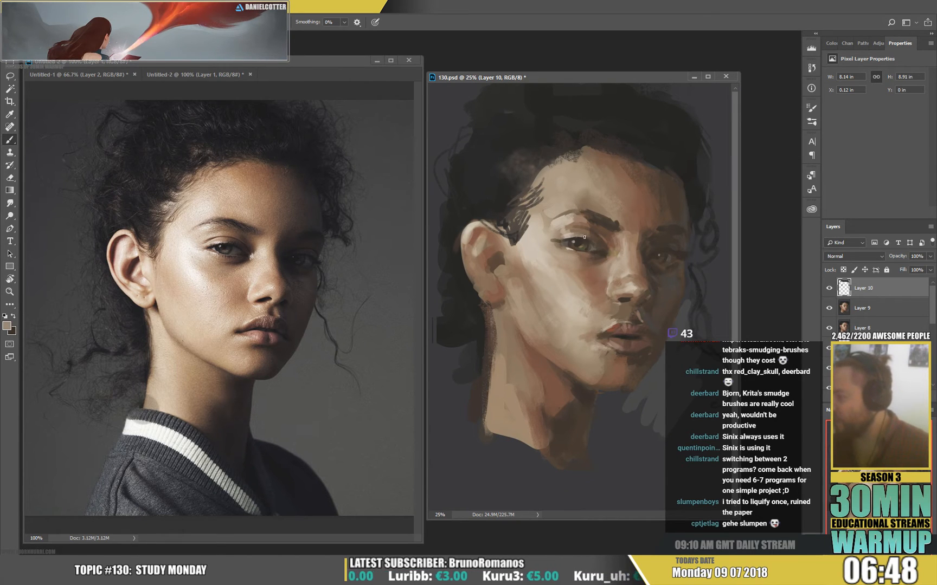
{"action": "left_click", "coordinate": [578, 239], "text": "alt"}
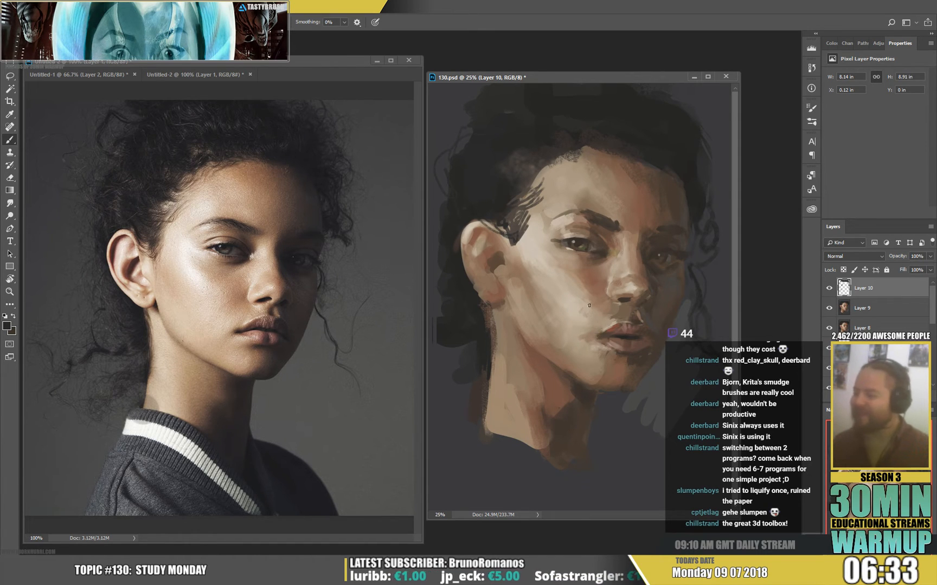
{"action": "left_click", "coordinate": [536, 250], "text": "alt"}
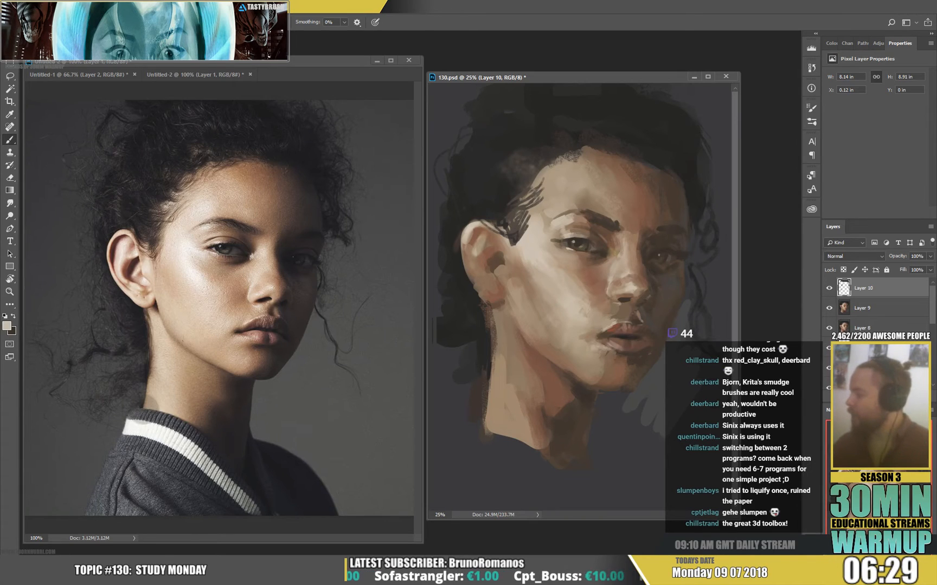
Add a new layer in Linear Dodge (Add) mode, sample a skin tone from the cheek and set the brush size to 64 px.
{"action": "left_click", "coordinate": [846, 256]}
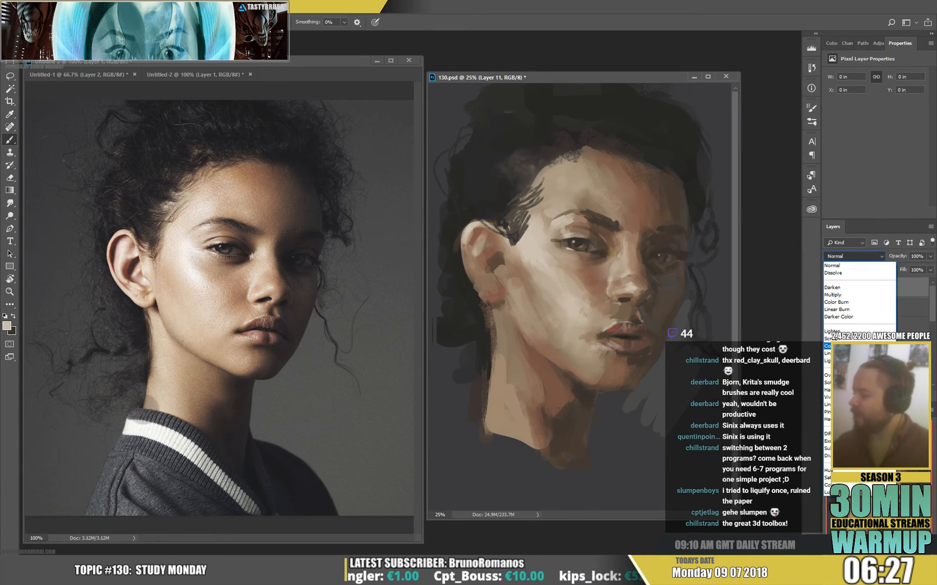
{"action": "left_click", "coordinate": [849, 355]}
{"action": "left_click", "coordinate": [576, 297], "text": "alt"}
{"action": "right_click", "coordinate": [582, 273]}
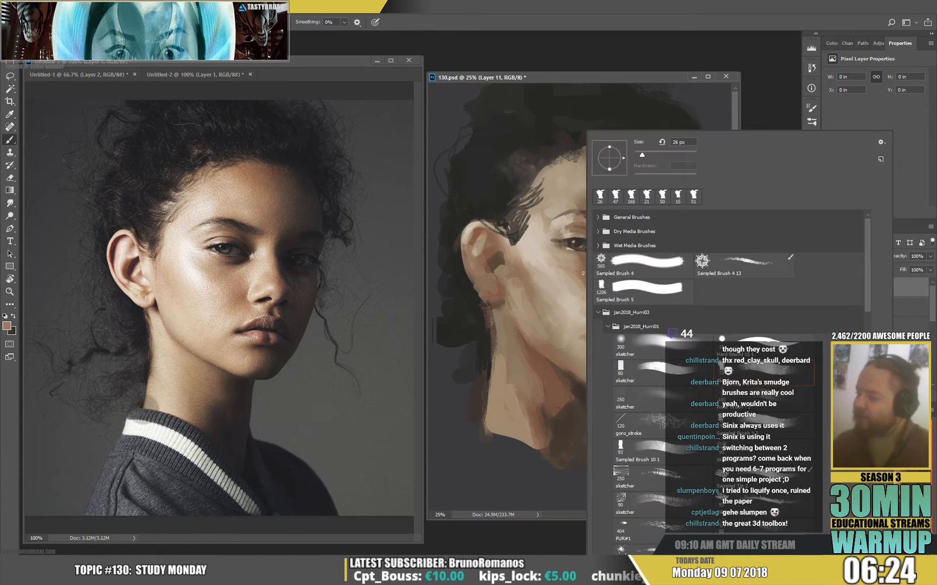
{"action": "left_click", "coordinate": [653, 156]}
Try a highlight stroke in the sampled skin tone beside the near eye and undo it.
{"action": "mouse_move", "coordinate": [542, 236]}
{"action": "left_mouse_down"}
{"action": "mouse_move", "coordinate": [555, 265]}
{"action": "mouse_move", "coordinate": [550, 249]}
{"action": "left_mouse_up"}
{"action": "key", "text": "ctrl+alt+z"}
{"action": "key", "text": "ctrl+alt+z"}
{"action": "key", "text": "ctrl+alt+z"}
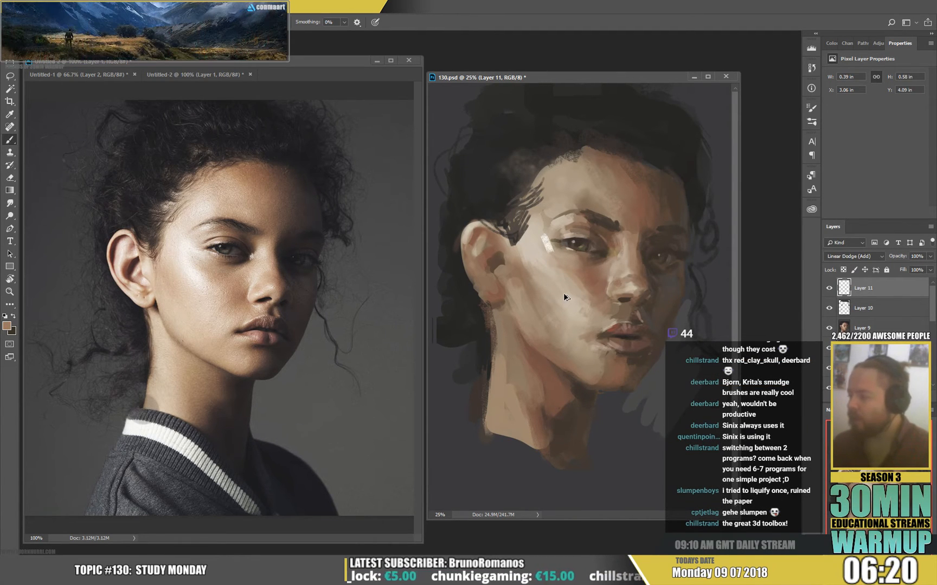
Try a highlight stroke in a saturated orange-brown beside the near eye and undo it.
{"action": "left_click", "coordinate": [6, 327]}
{"action": "left_click_drag", "start_coordinate": [259, 230], "coordinate": [271, 231]}
{"action": "left_click", "coordinate": [385, 167]}
{"action": "left_click_drag", "start_coordinate": [549, 240], "coordinate": [555, 253]}
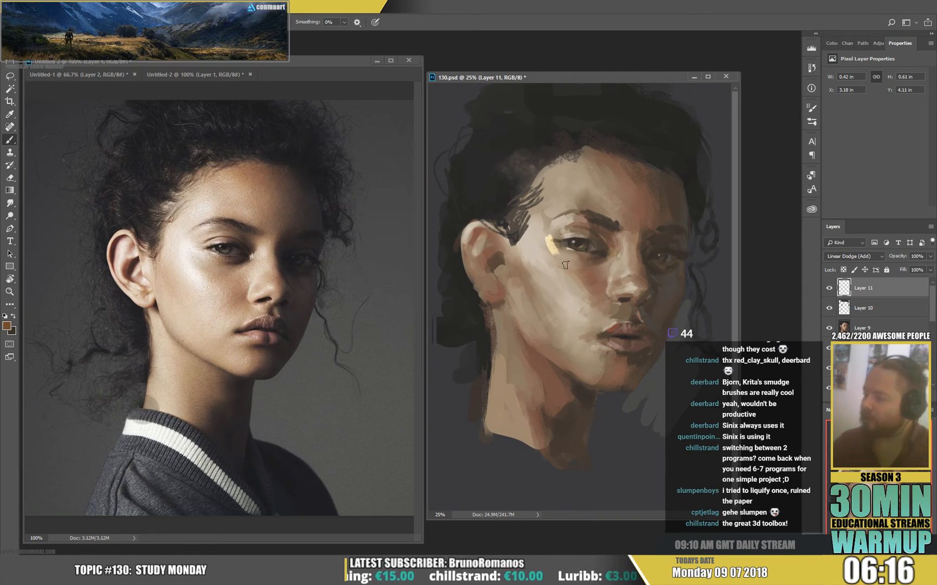
{"action": "key", "text": "ctrl+z"}
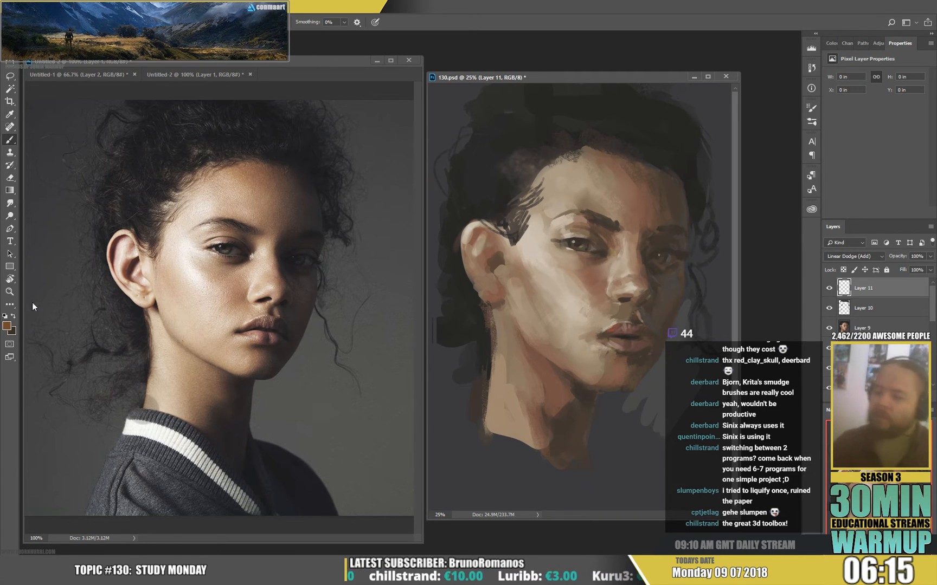
Change the foreground colour to magenta 7e256c, then to a saturated violet, and try a violet highlight stroke beside the near eye.
{"action": "left_click", "coordinate": [6, 325]}
{"action": "left_click", "coordinate": [317, 241]}
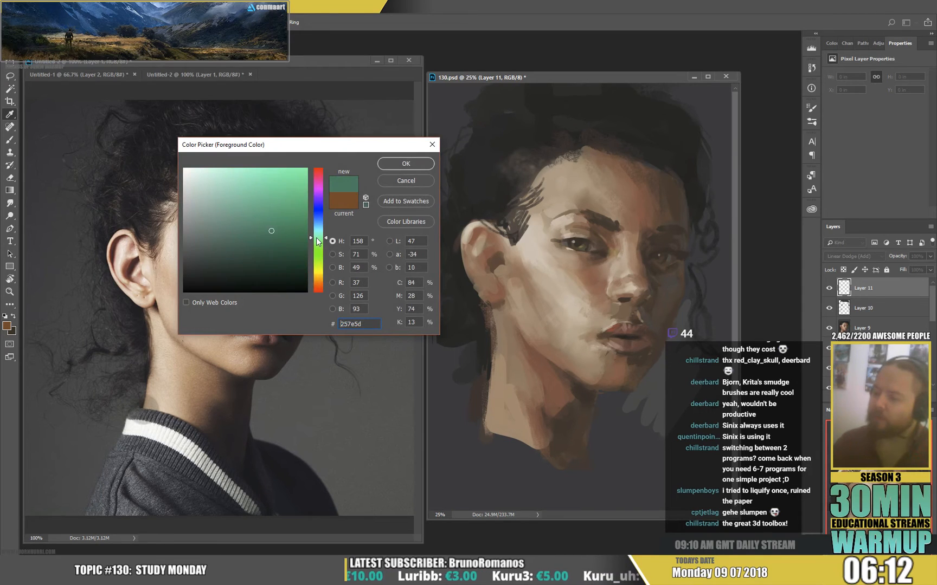
{"action": "left_click", "coordinate": [317, 202]}
{"action": "left_click", "coordinate": [315, 185]}
{"action": "left_click", "coordinate": [404, 160]}
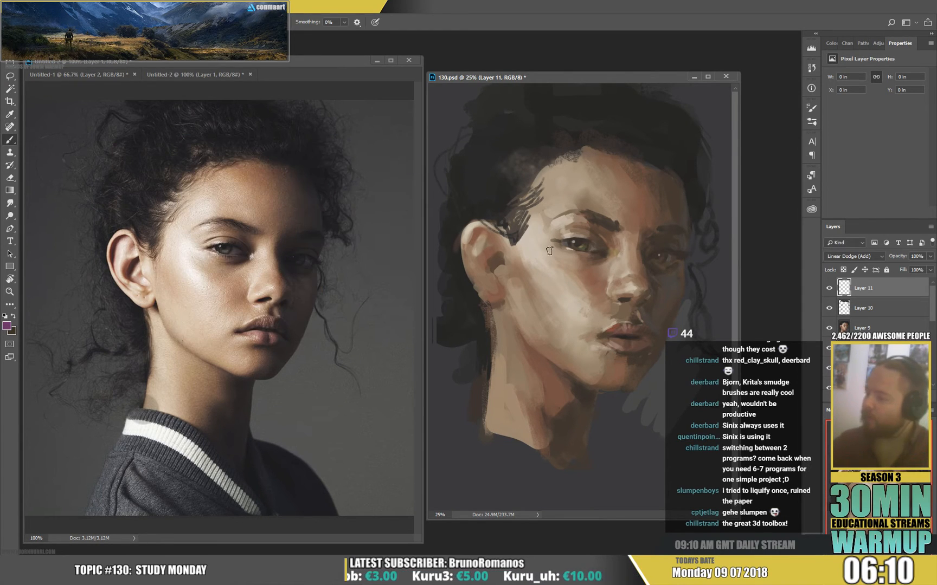
{"action": "left_click", "coordinate": [7, 326]}
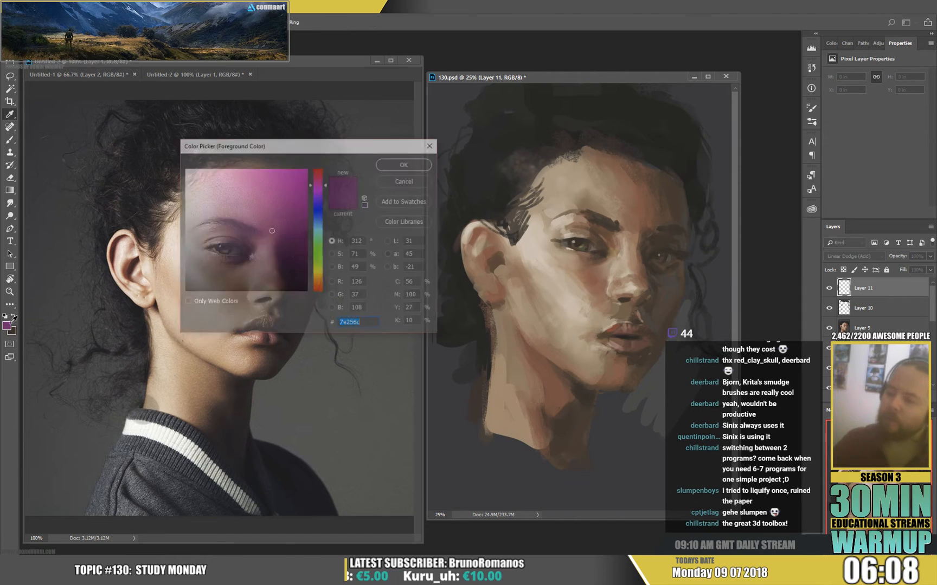
{"action": "left_click", "coordinate": [319, 204]}
{"action": "left_click", "coordinate": [406, 163]}
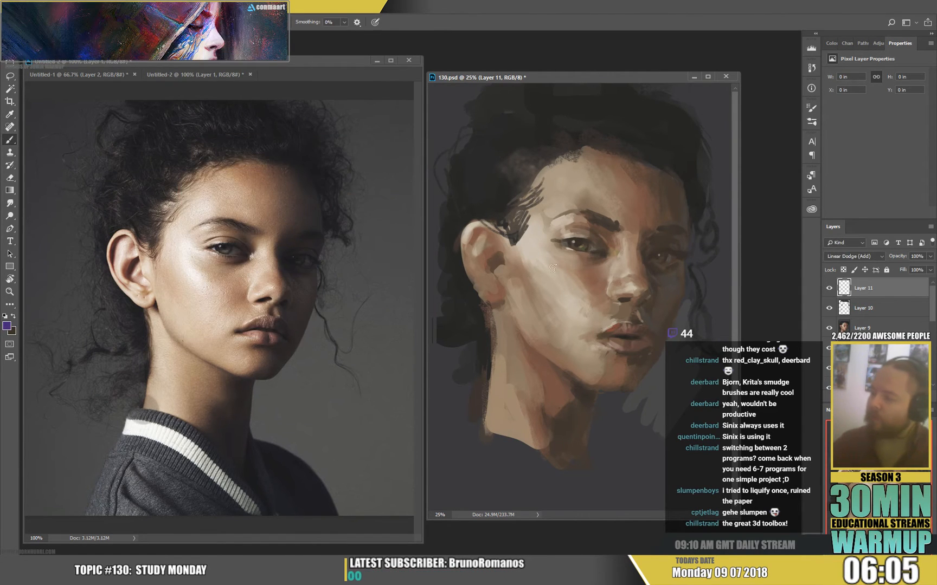
{"action": "left_click_drag", "start_coordinate": [543, 237], "coordinate": [557, 263]}
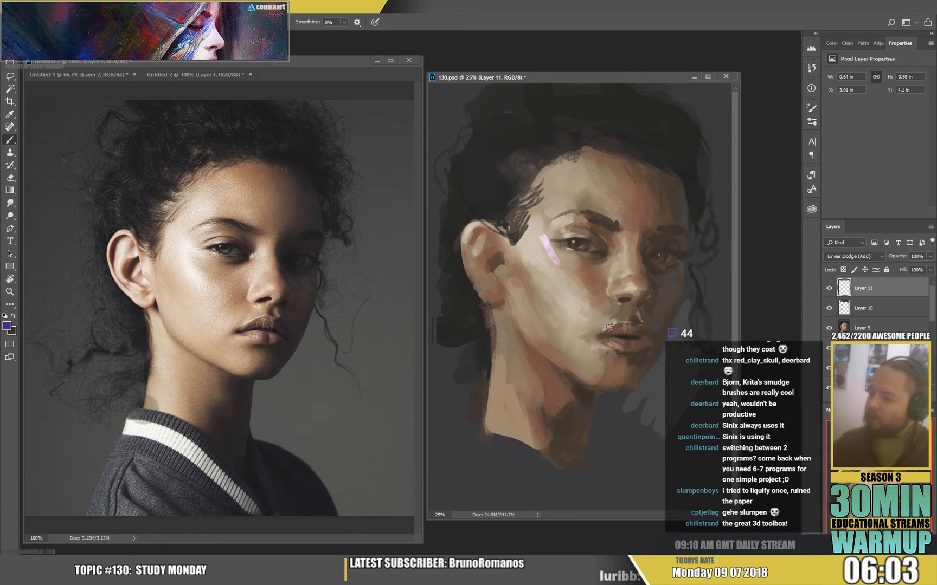
{"action": "key", "text": "ctrl+z"}
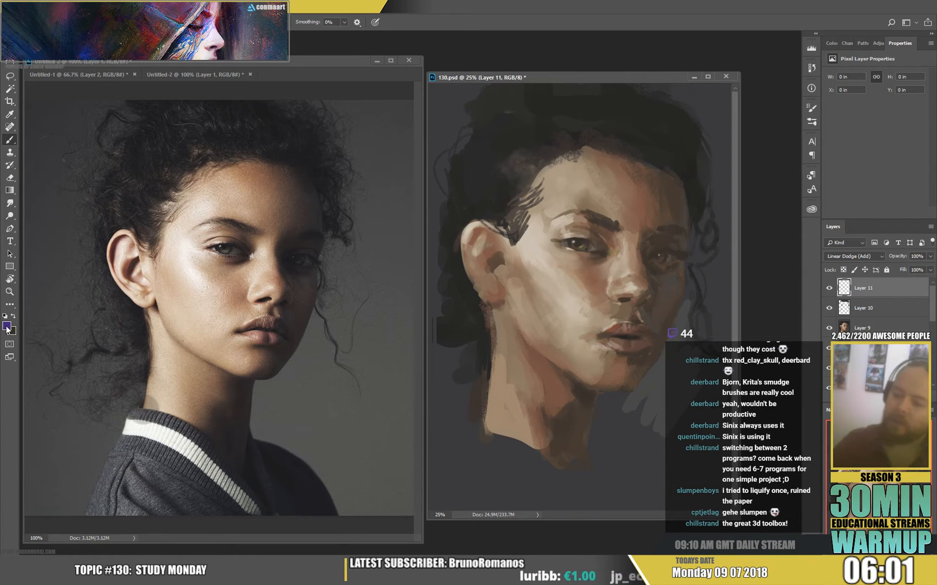
Set the foreground colour to the muted violet 4e3676 and test a highlight stroke beside the near eye, then undo the stroke.
{"action": "left_click", "coordinate": [7, 327]}
{"action": "left_click", "coordinate": [401, 163]}
{"action": "key", "text": "b"}
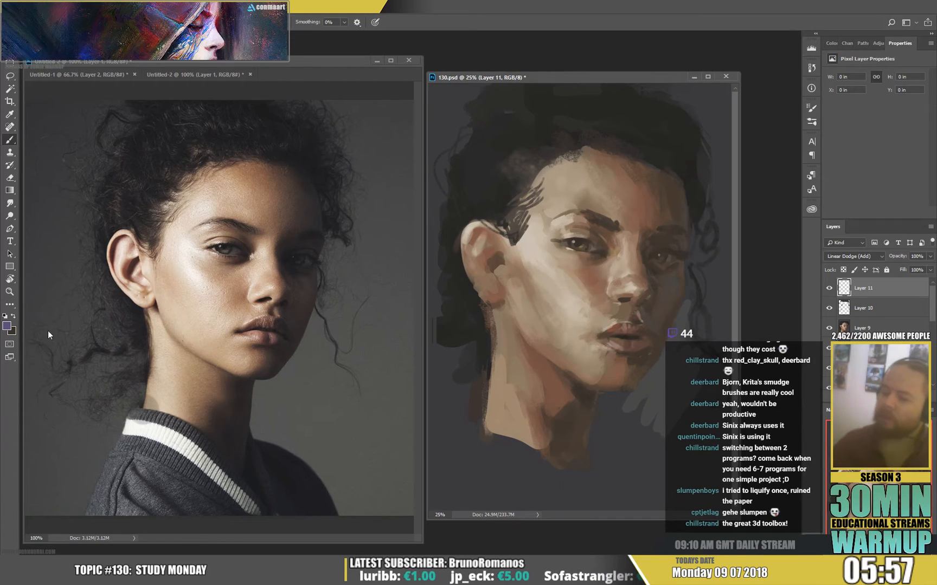
{"action": "left_click", "coordinate": [7, 327]}
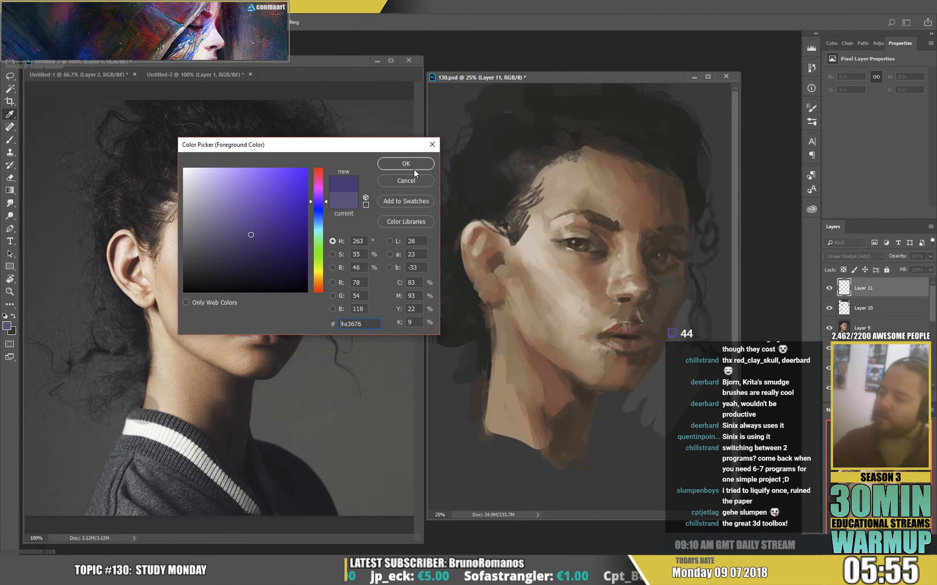
{"action": "left_click", "coordinate": [412, 166]}
{"action": "left_click_drag", "start_coordinate": [541, 239], "coordinate": [556, 264]}
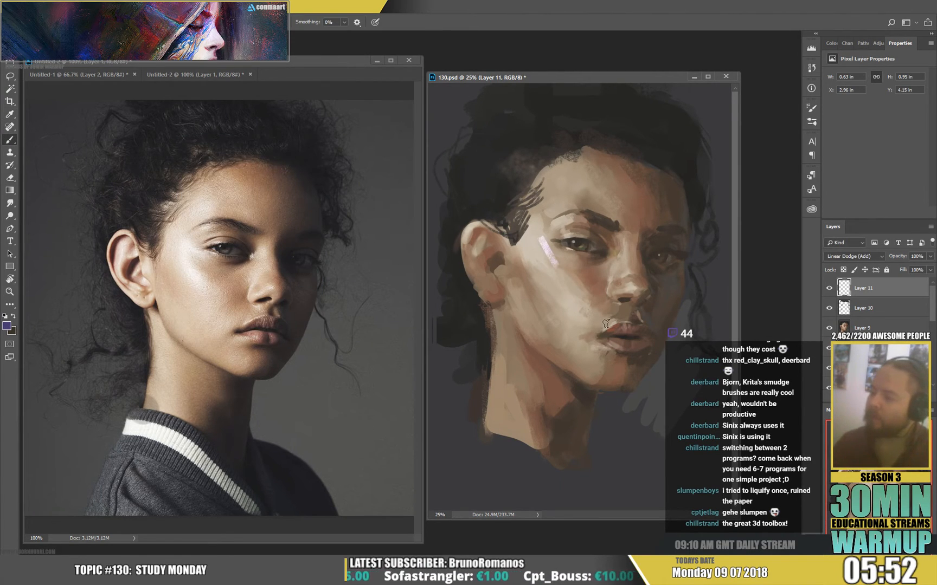
{"action": "key", "text": "ctrl+z"}
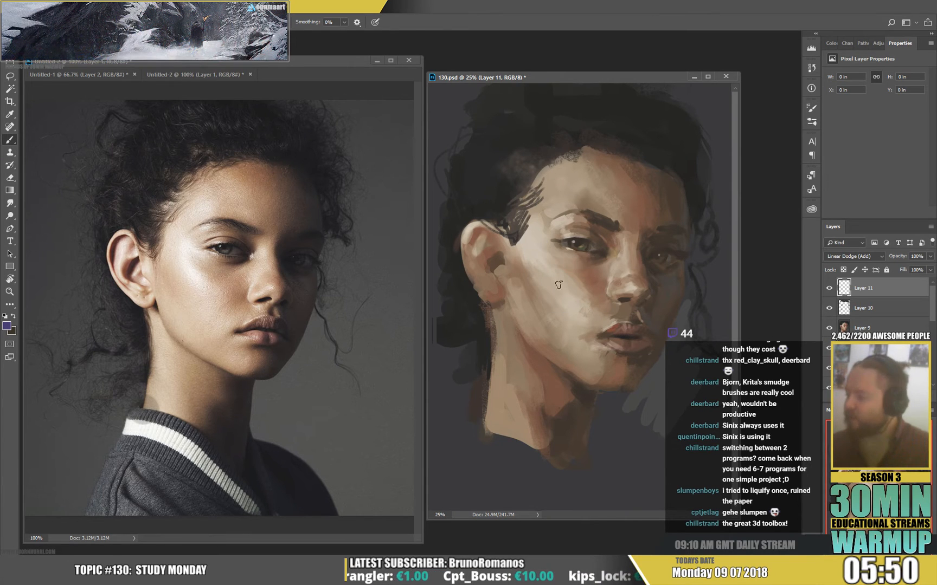
Paint soft violet highlights over the near cheekbone, enlarging the brush to 117 px.
{"action": "left_click_drag", "start_coordinate": [550, 266], "coordinate": [561, 277]}
{"action": "right_click", "coordinate": [568, 229]}
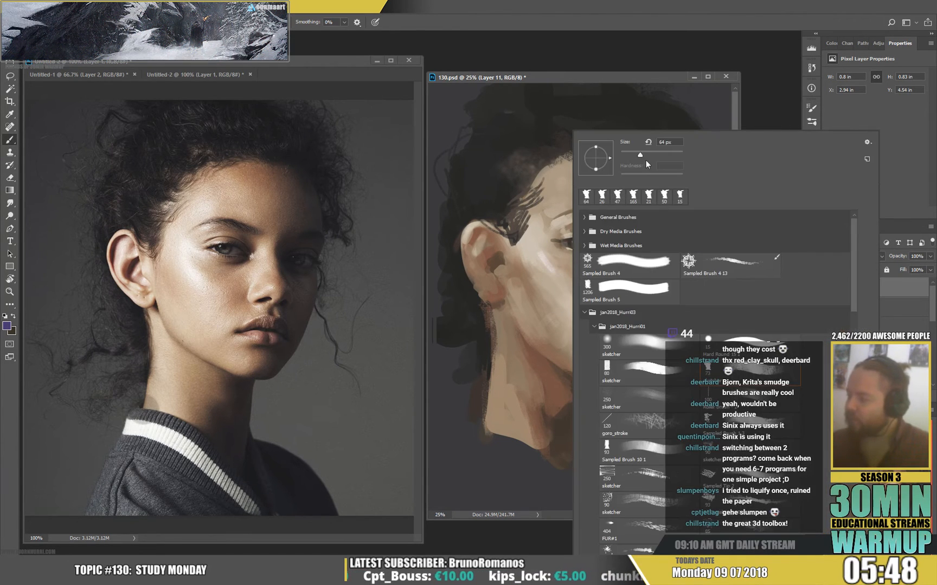
{"action": "left_click", "coordinate": [540, 260]}
{"action": "mouse_move", "coordinate": [562, 282]}
{"action": "left_mouse_down"}
{"action": "mouse_move", "coordinate": [540, 251]}
{"action": "mouse_move", "coordinate": [570, 297]}
{"action": "mouse_move", "coordinate": [537, 248]}
{"action": "mouse_move", "coordinate": [558, 289]}
{"action": "mouse_move", "coordinate": [543, 236]}
{"action": "mouse_move", "coordinate": [537, 254]}
{"action": "mouse_move", "coordinate": [541, 233]}
{"action": "mouse_move", "coordinate": [547, 245]}
{"action": "mouse_move", "coordinate": [607, 231]}
{"action": "mouse_move", "coordinate": [580, 255]}
{"action": "left_mouse_up"}
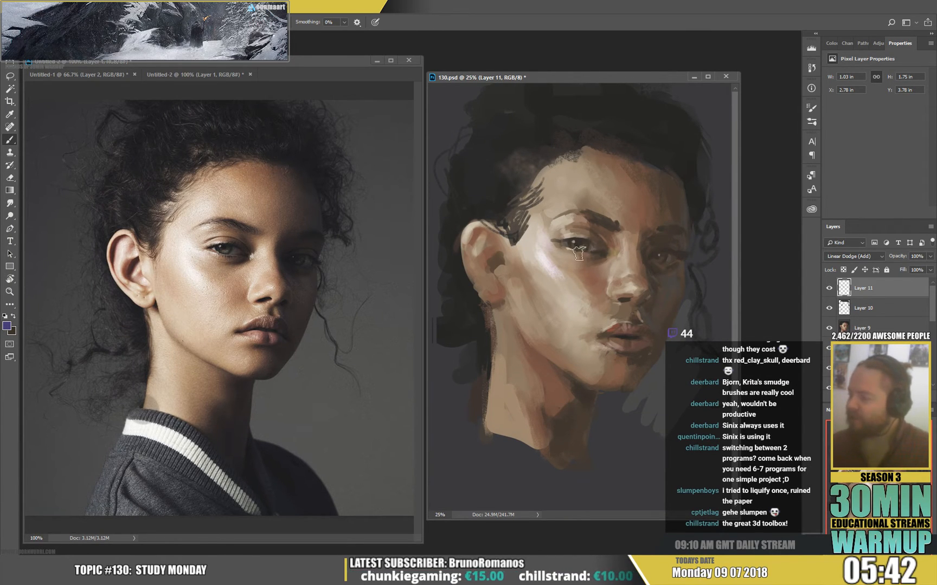
Add fine violet highlights around the near eye and along its brow with a 23 px brush.
{"action": "right_click", "coordinate": [581, 249]}
{"action": "left_click", "coordinate": [556, 237]}
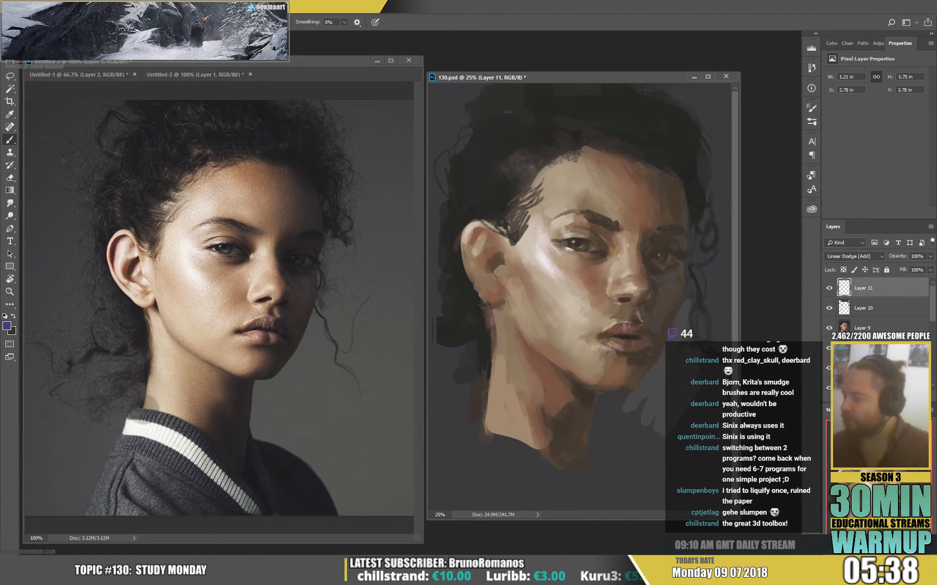
{"action": "left_click_drag", "start_coordinate": [572, 215], "coordinate": [560, 218]}
Paint broad violet highlights over the near side of the forehead and down the cheek toward the mouth with a 171 px brush.
{"action": "right_click", "coordinate": [562, 217]}
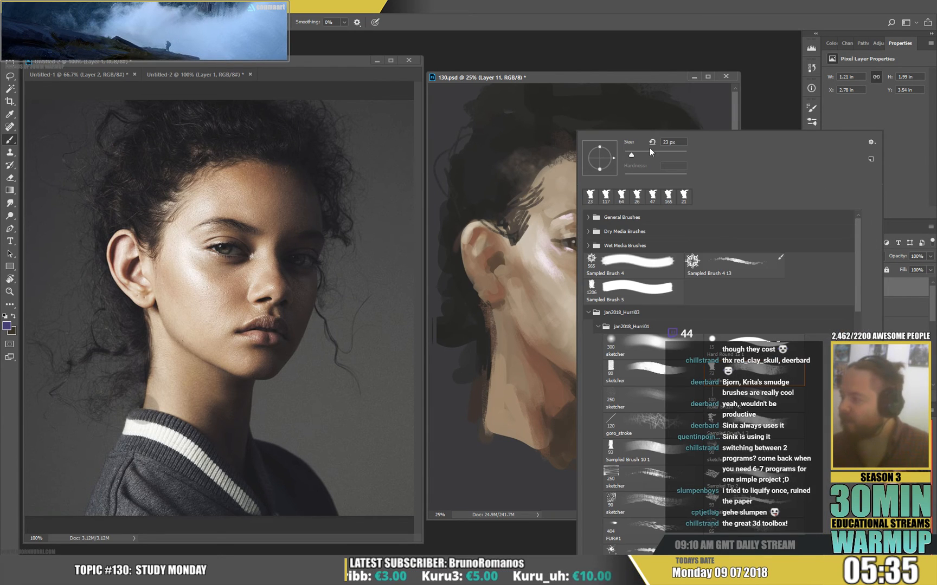
{"action": "mouse_move", "coordinate": [549, 181]}
{"action": "left_mouse_down"}
{"action": "mouse_move", "coordinate": [554, 206]}
{"action": "mouse_move", "coordinate": [553, 198]}
{"action": "left_mouse_up"}
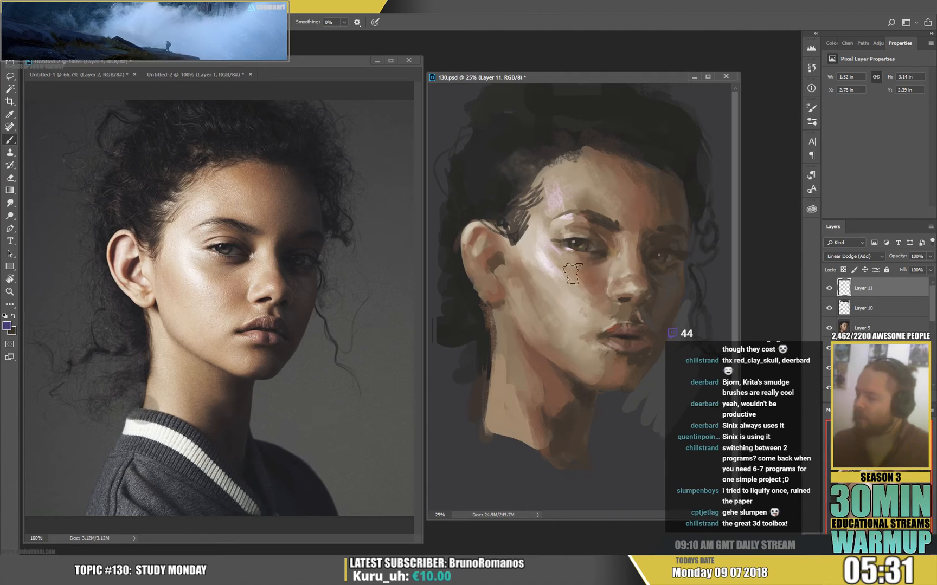
{"action": "left_click_drag", "start_coordinate": [570, 299], "coordinate": [592, 323]}
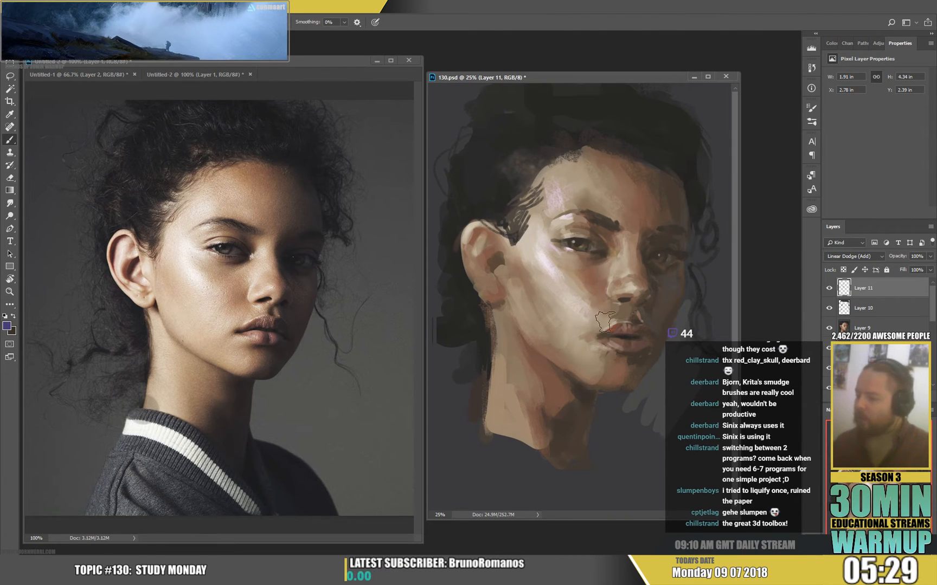
Add small violet highlights on the nose and above the upper lip with a 34 px brush.
{"action": "right_click", "coordinate": [626, 324]}
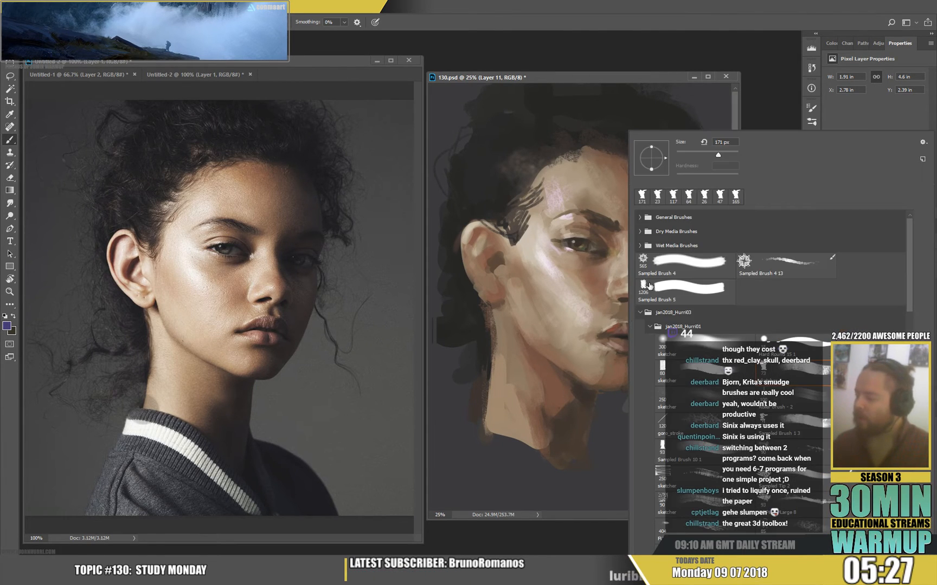
{"action": "left_click", "coordinate": [687, 154]}
{"action": "left_click", "coordinate": [699, 119]}
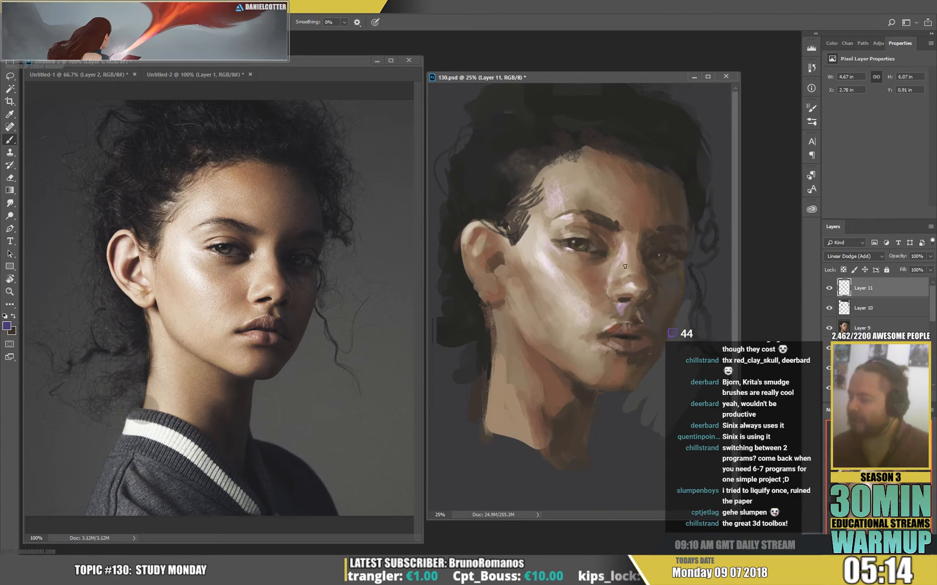
Paint a violet patch on the near cheek below the ear with a 139 px brush.
{"action": "right_click", "coordinate": [594, 311]}
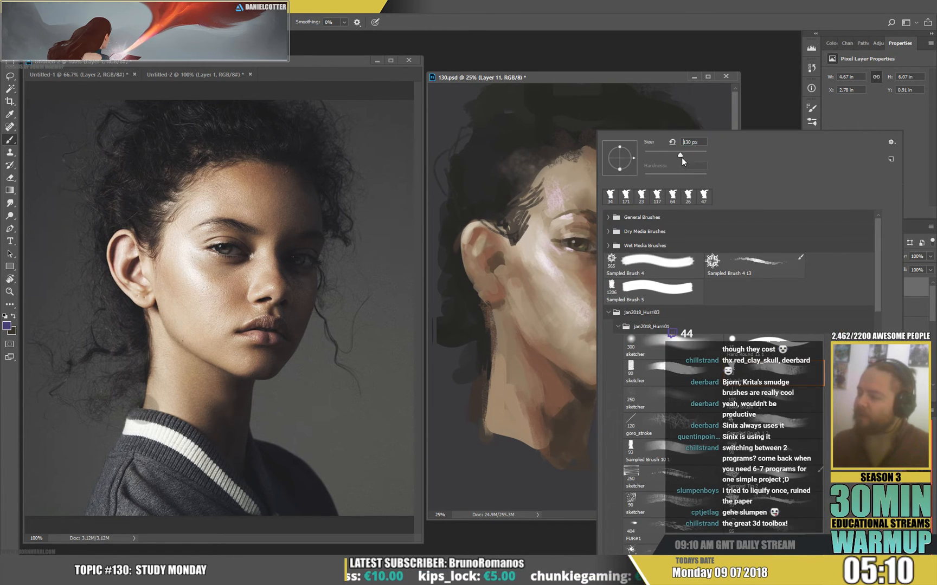
{"action": "left_click", "coordinate": [513, 305]}
{"action": "mouse_move", "coordinate": [519, 306]}
{"action": "left_mouse_down"}
{"action": "mouse_move", "coordinate": [548, 303]}
{"action": "mouse_move", "coordinate": [551, 313]}
{"action": "left_mouse_up"}
Erase back the violet patch on the near cheek with the 80 px sketcher eraser tip.
{"action": "key", "text": "e"}
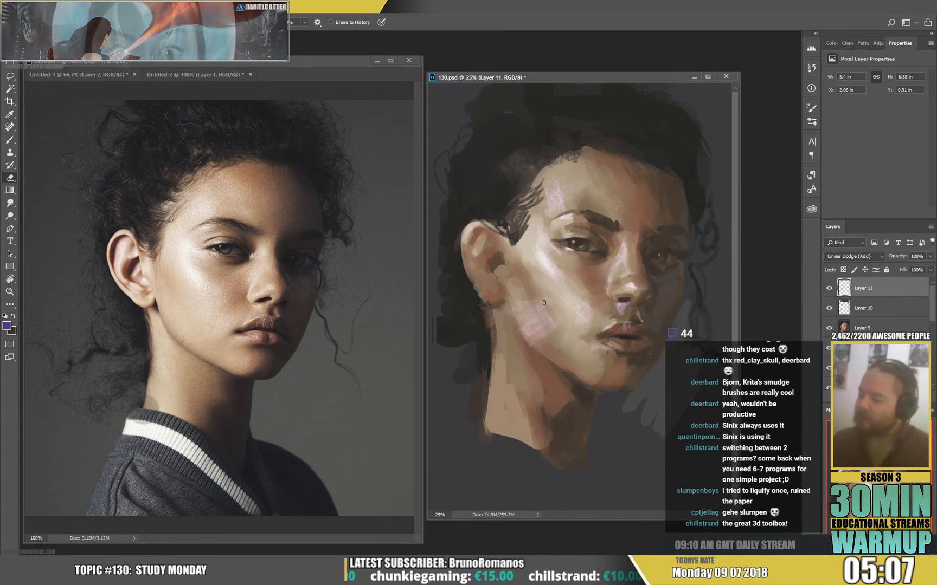
{"action": "right_click", "coordinate": [558, 314]}
{"action": "left_click", "coordinate": [653, 383]}
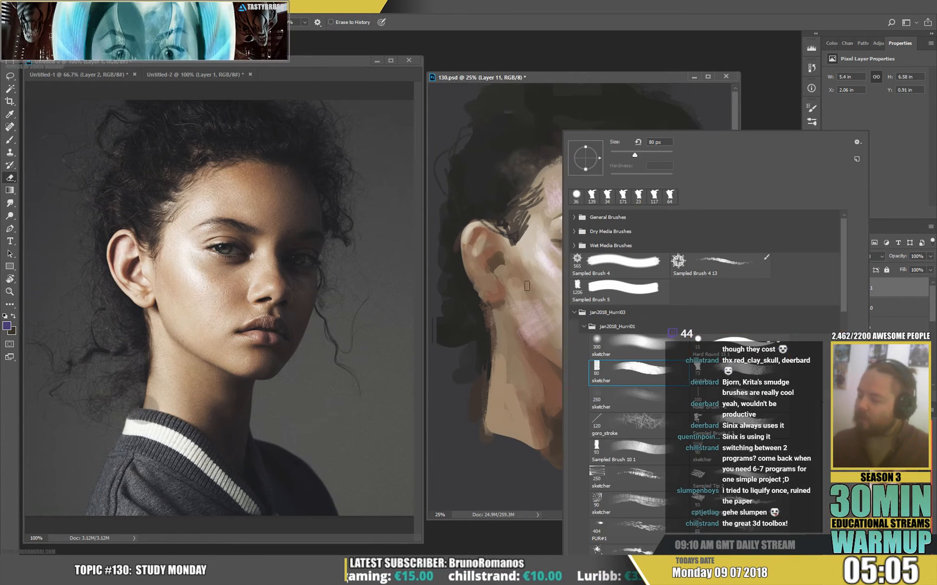
{"action": "left_click_drag", "start_coordinate": [510, 299], "coordinate": [528, 312]}
Brush a soft violet glow over the near cheek, jaw and neck with the soft 300 px sketcher brush.
{"action": "key", "text": "b"}
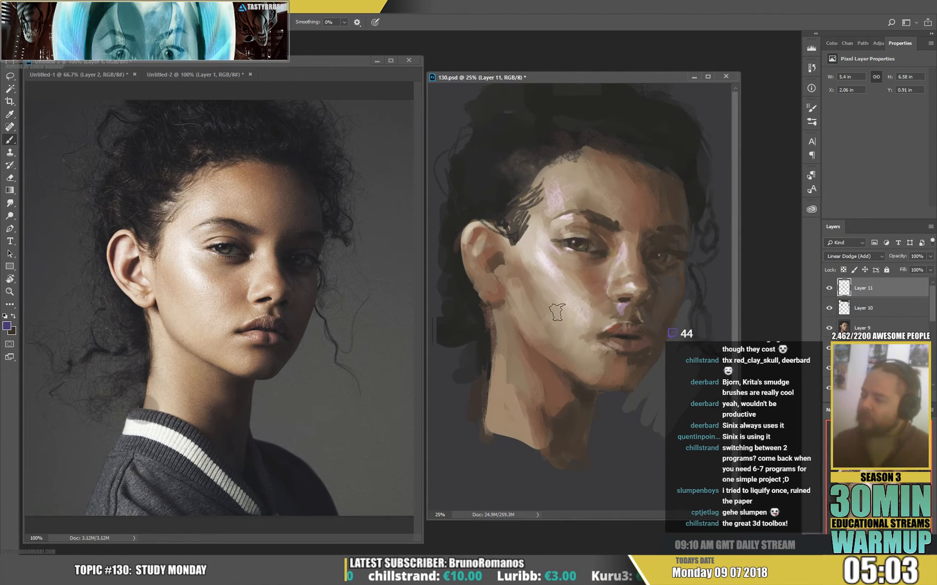
{"action": "right_click", "coordinate": [561, 313]}
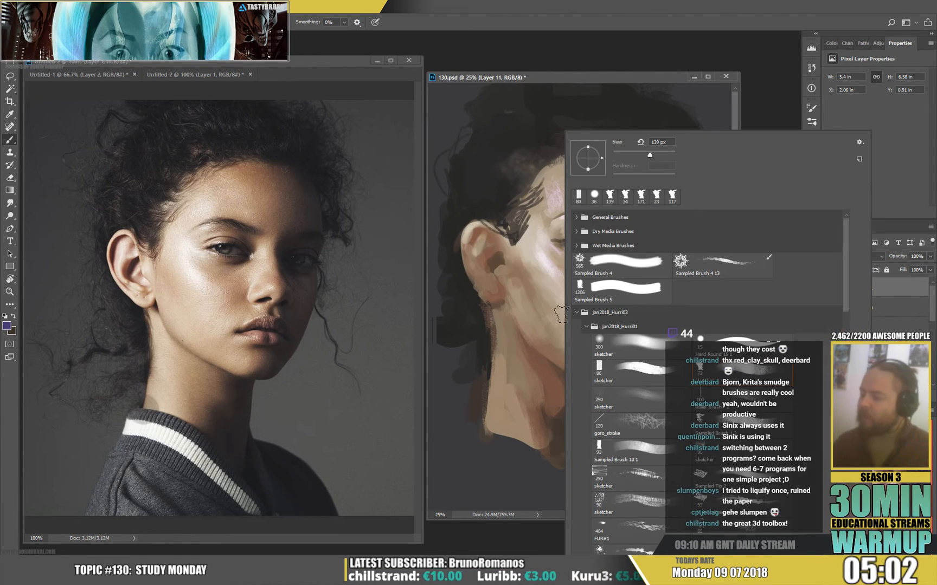
{"action": "left_click", "coordinate": [664, 350]}
{"action": "mouse_move", "coordinate": [522, 303]}
{"action": "left_mouse_down"}
{"action": "mouse_move", "coordinate": [532, 326]}
{"action": "mouse_move", "coordinate": [545, 319]}
{"action": "mouse_move", "coordinate": [527, 302]}
{"action": "mouse_move", "coordinate": [577, 333]}
{"action": "mouse_move", "coordinate": [637, 332]}
{"action": "left_mouse_up"}
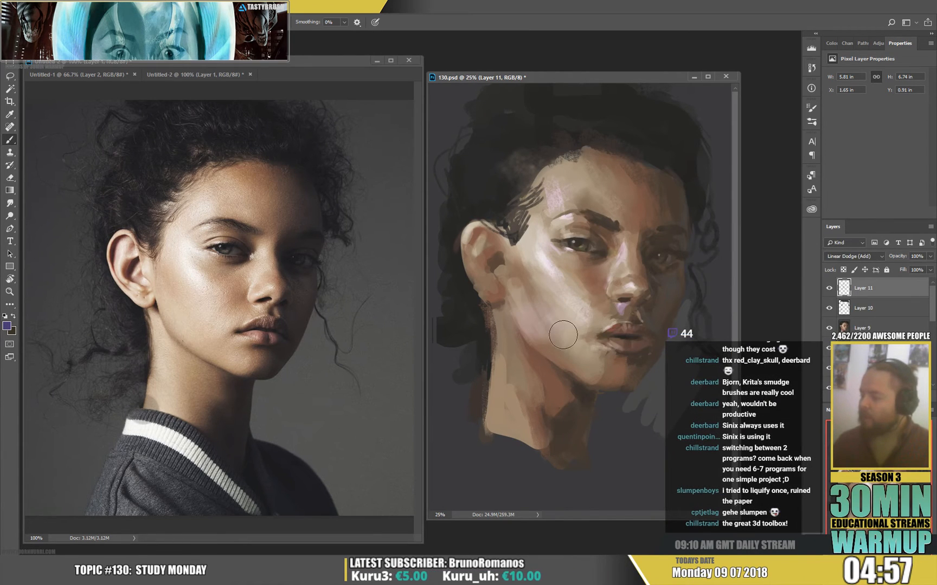
{"action": "left_click_drag", "start_coordinate": [497, 322], "coordinate": [513, 444]}
{"action": "left_click_drag", "start_coordinate": [514, 341], "coordinate": [537, 451]}
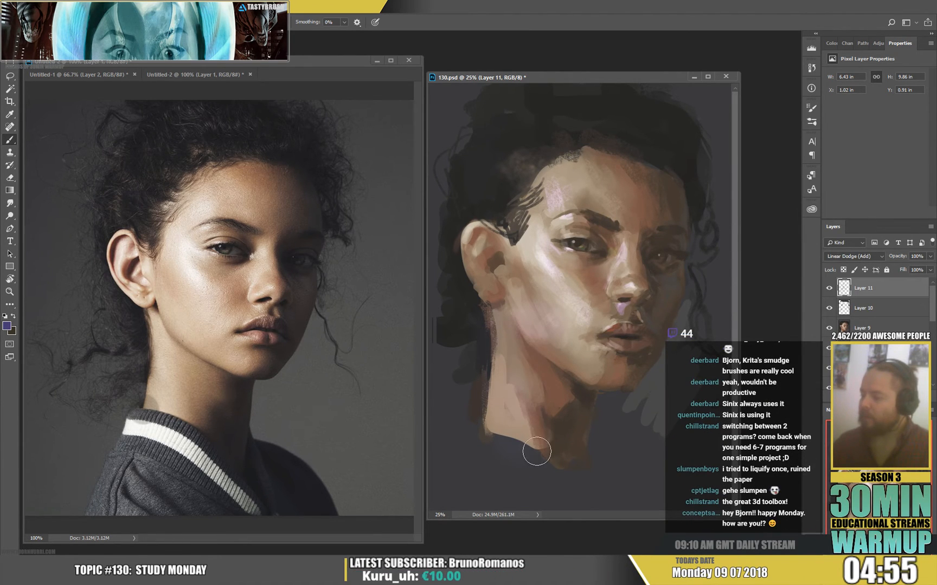
Lasso the ear, jaw and neck area, shift the hue of its violet glow with Hue/Saturation, and deselect.
{"action": "key", "text": "e"}
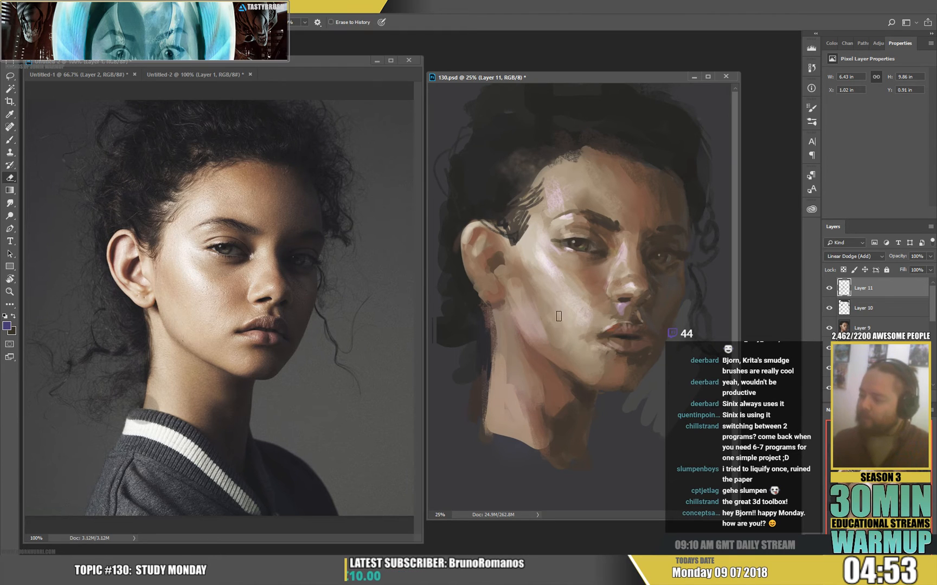
{"action": "key", "text": "l"}
{"action": "mouse_move", "coordinate": [513, 265]}
{"action": "left_mouse_down"}
{"action": "mouse_move", "coordinate": [556, 296]}
{"action": "mouse_move", "coordinate": [573, 458]}
{"action": "mouse_move", "coordinate": [460, 466]}
{"action": "left_mouse_up"}
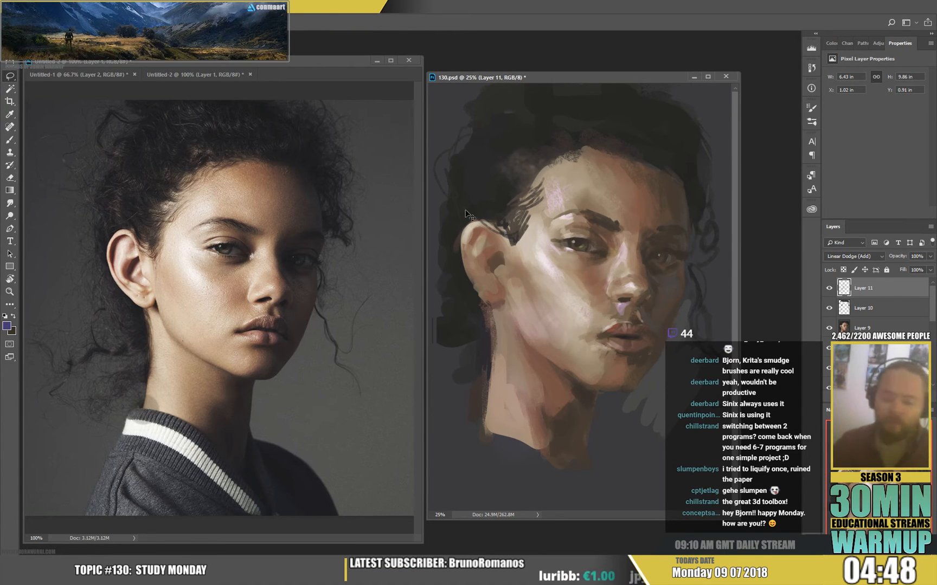
{"action": "key", "text": "ctrl+u"}
{"action": "left_click_drag", "start_coordinate": [609, 171], "coordinate": [580, 178]}
{"action": "left_click", "coordinate": [722, 123]}
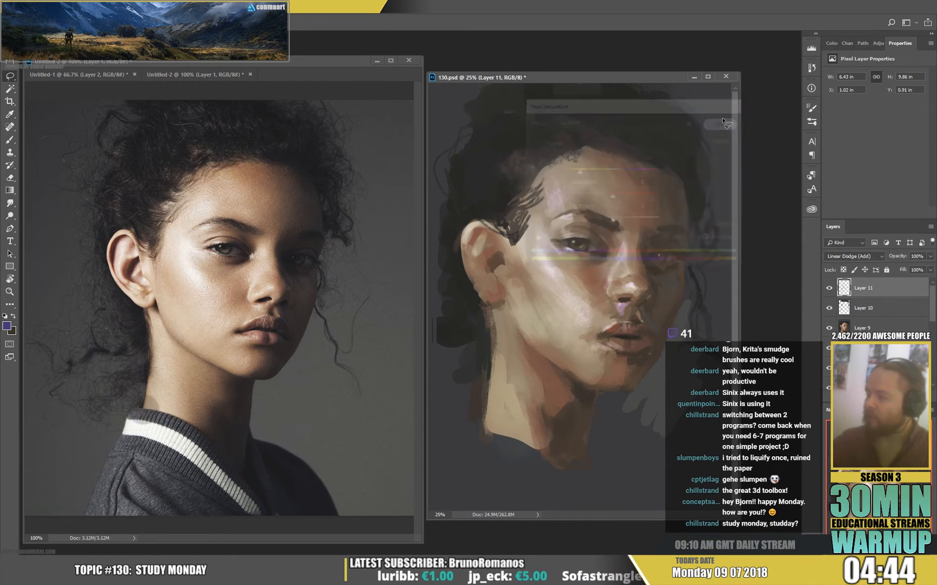
{"action": "key", "text": "ctrl+d"}
Add fine violet accents around the near eye and along the ear's rim with a soft 15 px brush.
{"action": "key", "text": "b"}
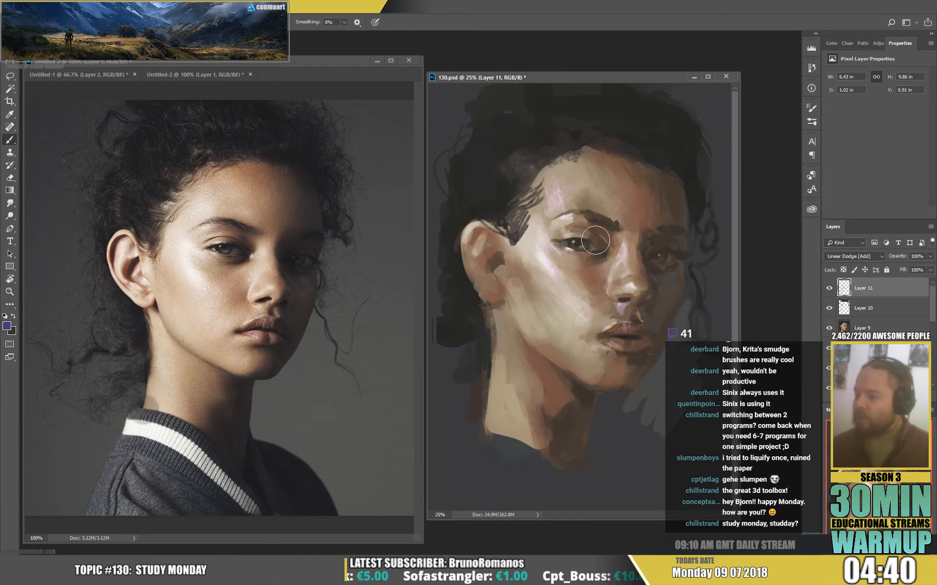
{"action": "right_click", "coordinate": [615, 241]}
{"action": "left_click", "coordinate": [675, 154]}
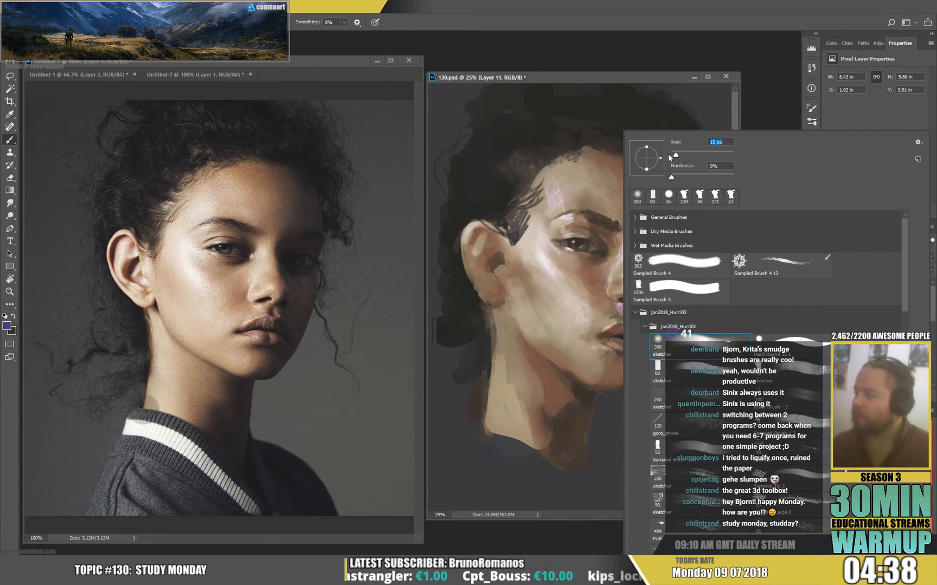
{"action": "left_click", "coordinate": [566, 237]}
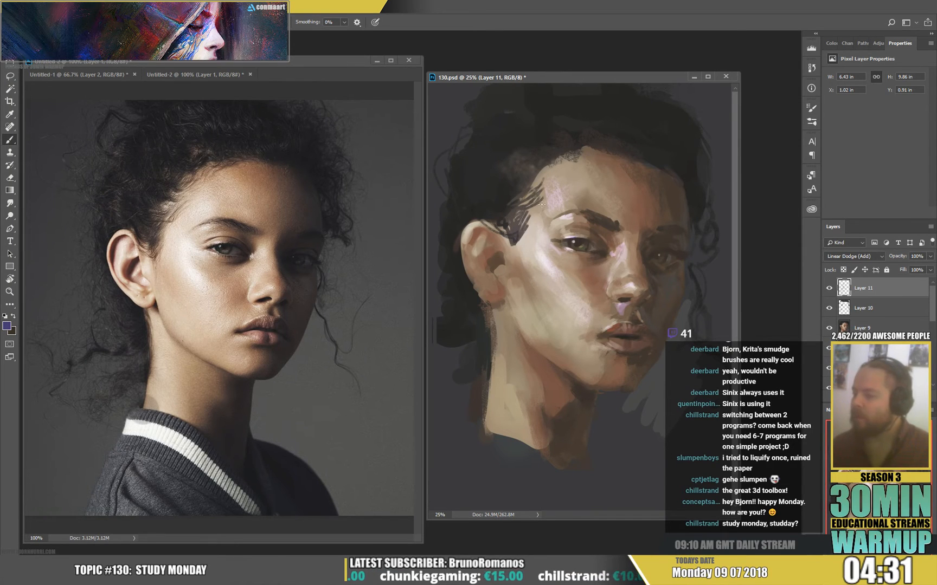
{"action": "mouse_move", "coordinate": [460, 237]}
{"action": "left_mouse_down"}
{"action": "mouse_move", "coordinate": [482, 294]}
{"action": "mouse_move", "coordinate": [471, 274]}
{"action": "mouse_move", "coordinate": [498, 279]}
{"action": "left_mouse_up"}
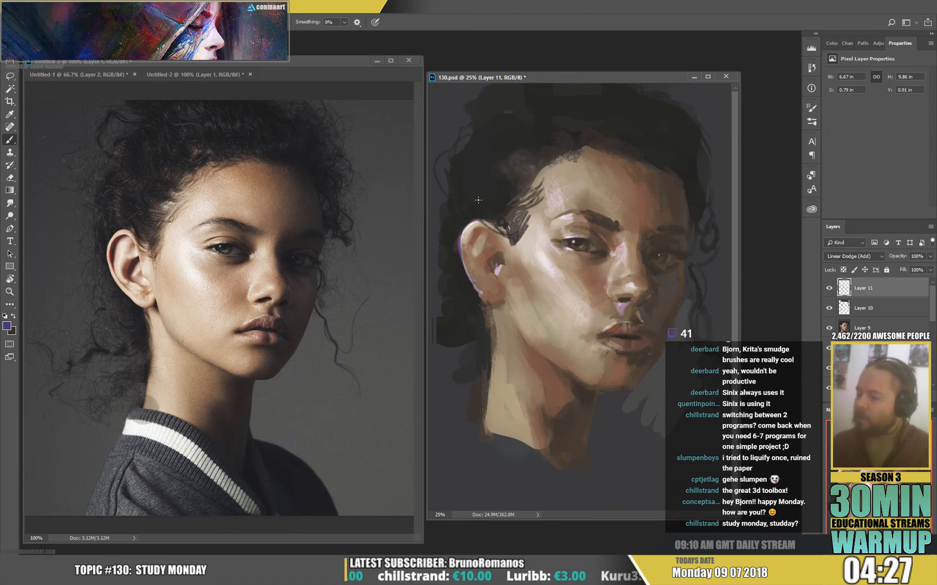
Paint soft violet light inside the ear and into the hair above it with a 69 px brush.
{"action": "right_click", "coordinate": [489, 237]}
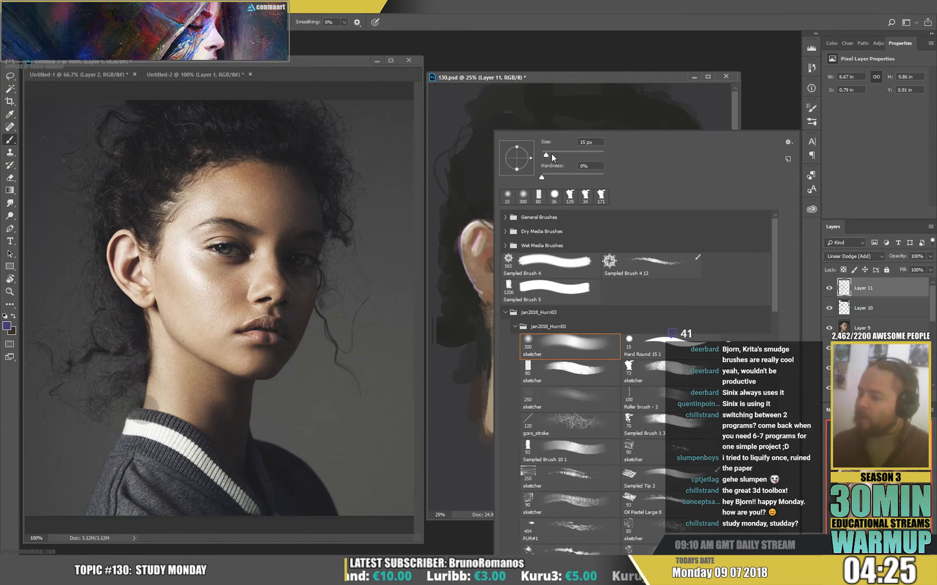
{"action": "left_click_drag", "start_coordinate": [552, 155], "coordinate": [560, 155]}
{"action": "left_click_drag", "start_coordinate": [476, 250], "coordinate": [477, 271]}
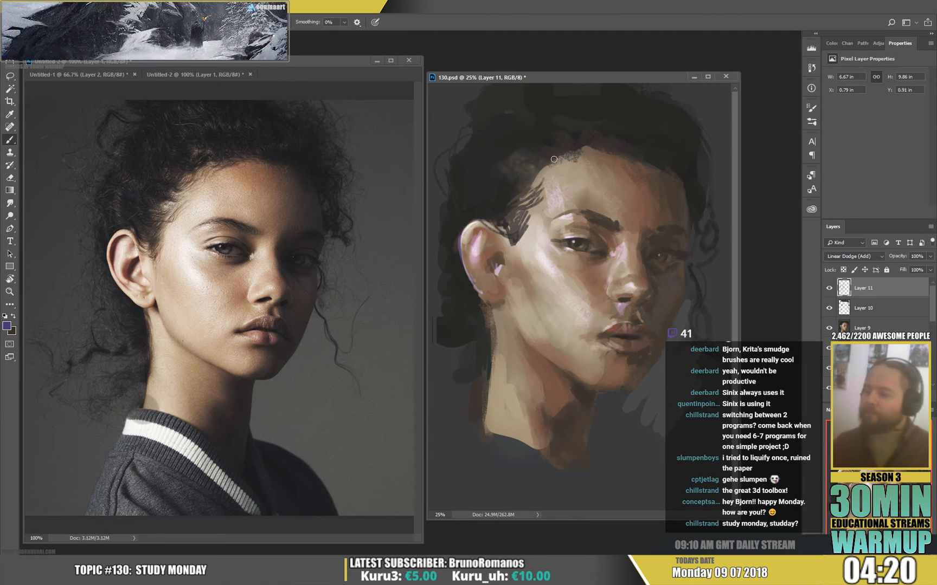
{"action": "mouse_move", "coordinate": [455, 149]}
{"action": "left_mouse_down"}
{"action": "mouse_move", "coordinate": [456, 187]}
{"action": "mouse_move", "coordinate": [475, 201]}
{"action": "left_mouse_up"}
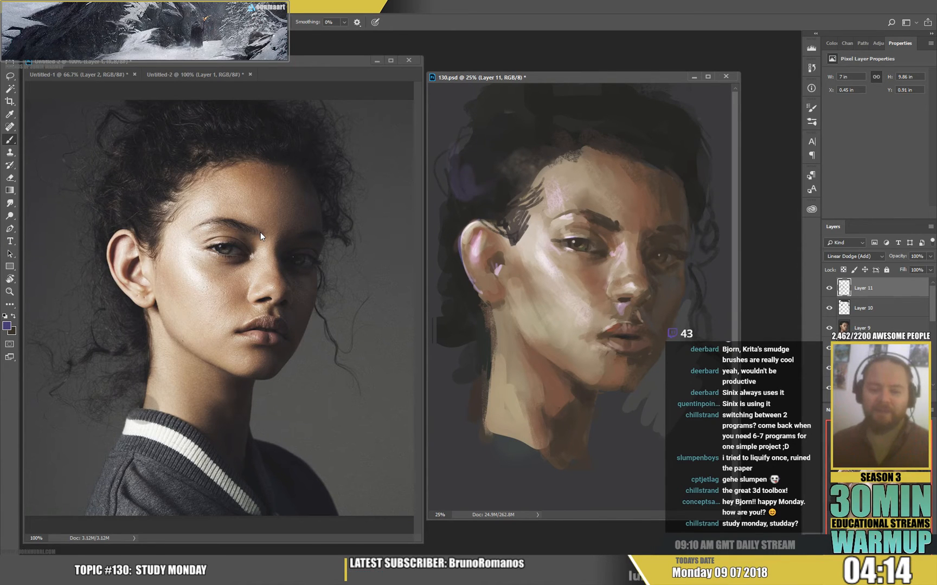
Choose the 80 px sketcher brush at 168 px and erase back part of the violet glow in the hair.
{"action": "right_click", "coordinate": [580, 239]}
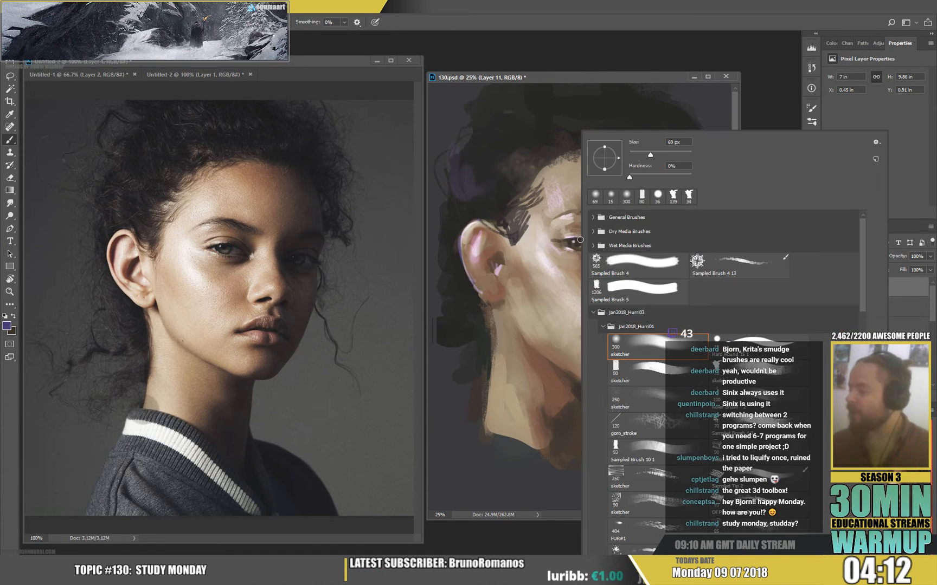
{"action": "left_click", "coordinate": [699, 375]}
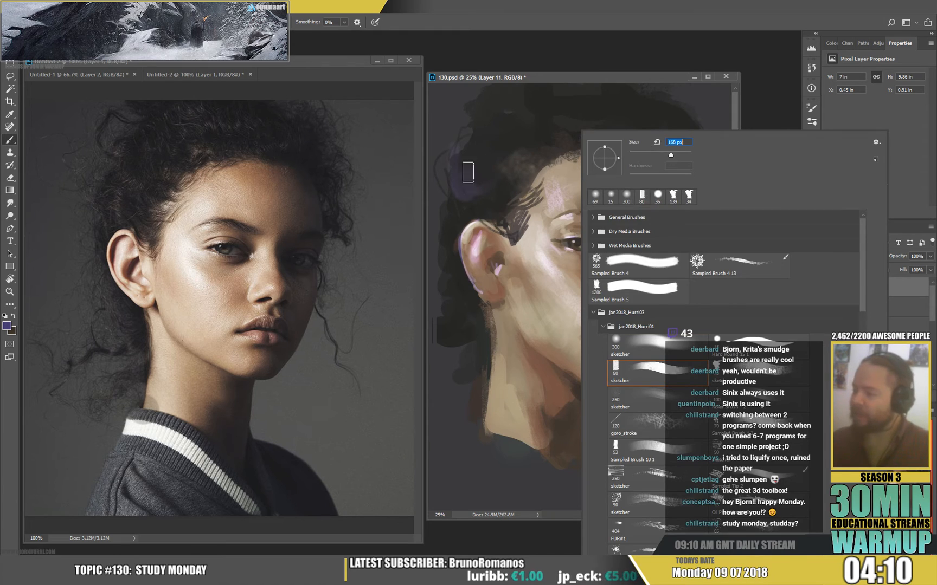
{"action": "key", "text": "Return"}
{"action": "key", "text": "e"}
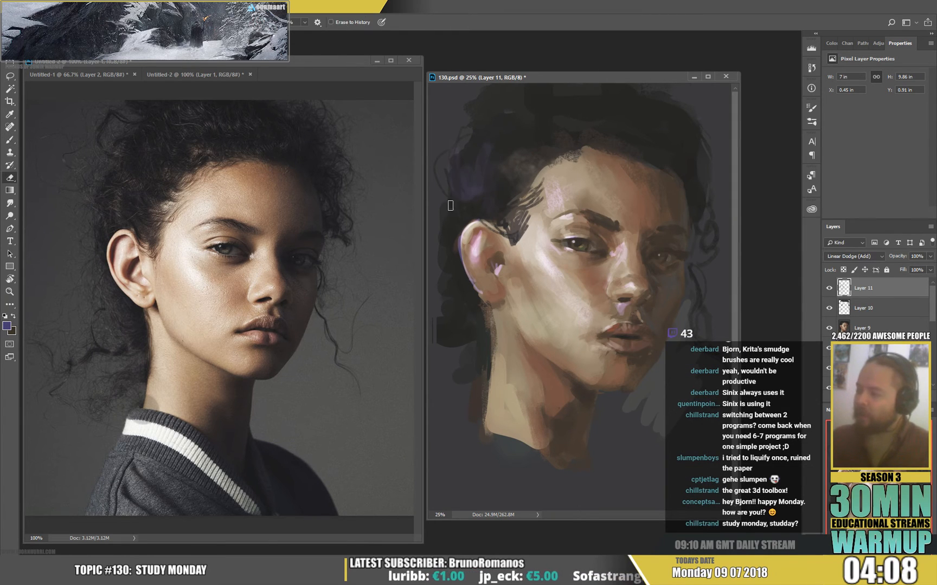
Create a new layer and repaint the hair's outer edge beside the neck with tones sampled from the painting.
{"action": "key", "text": "b"}
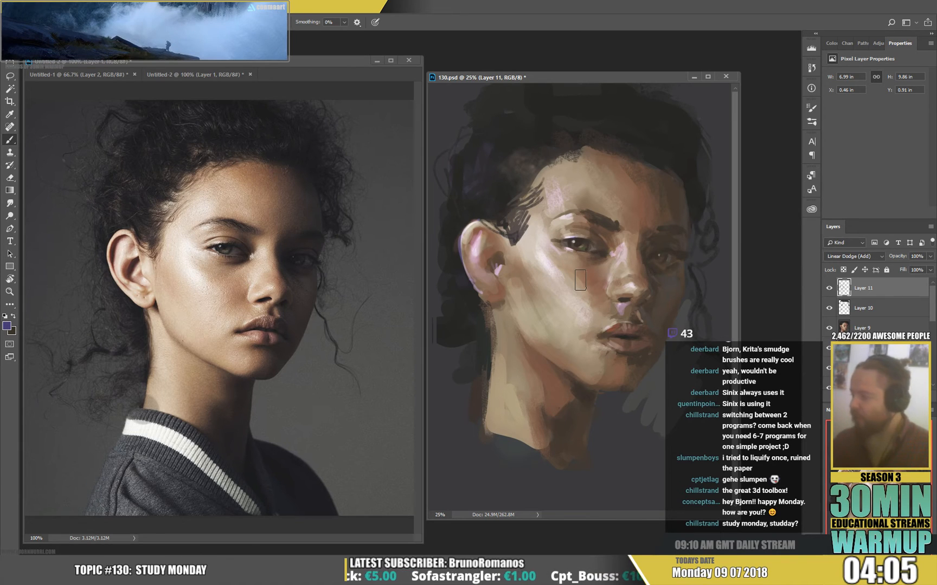
{"action": "key", "text": "ctrl+shift+alt+n"}
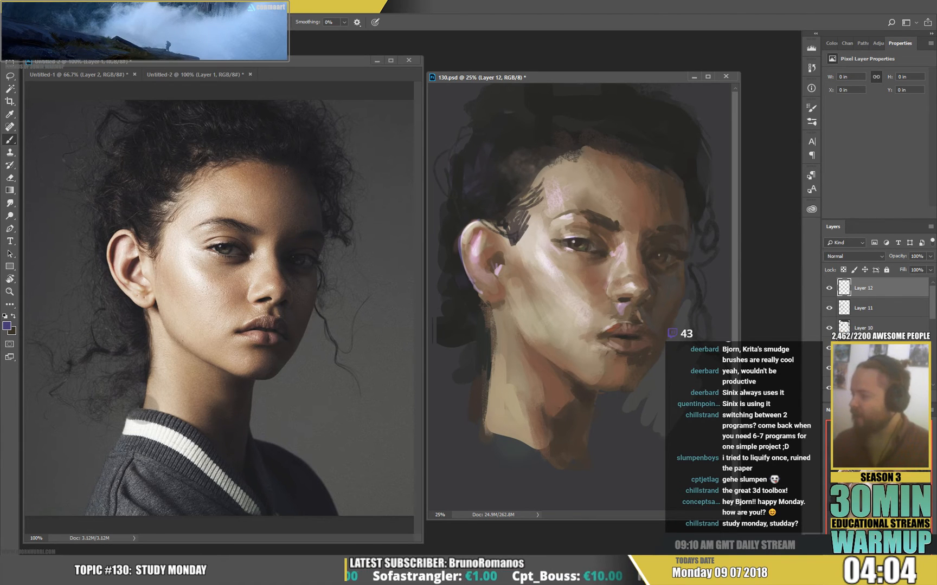
{"action": "left_click", "coordinate": [490, 340], "text": "alt"}
{"action": "mouse_move", "coordinate": [484, 323]}
{"action": "left_mouse_down"}
{"action": "mouse_move", "coordinate": [463, 336]}
{"action": "mouse_move", "coordinate": [461, 305]}
{"action": "mouse_move", "coordinate": [470, 353]}
{"action": "mouse_move", "coordinate": [448, 371]}
{"action": "mouse_move", "coordinate": [443, 337]}
{"action": "mouse_move", "coordinate": [455, 288]}
{"action": "left_mouse_up"}
{"action": "left_click", "coordinate": [446, 371], "text": "alt"}
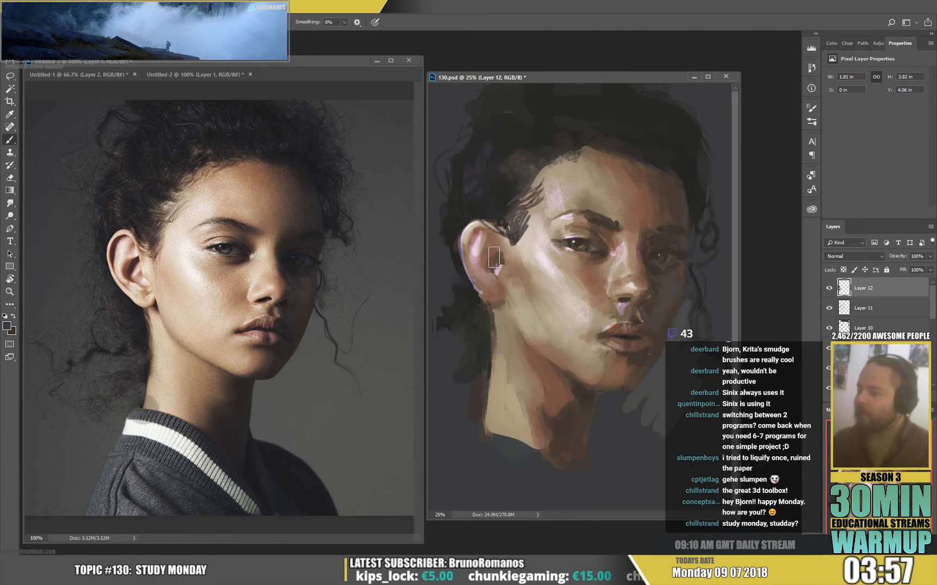
Paint fine dark strands at the back of the hair and along the near temple's hairline with a smaller brush.
{"action": "right_click", "coordinate": [494, 257]}
{"action": "left_click_drag", "start_coordinate": [447, 204], "coordinate": [440, 234]}
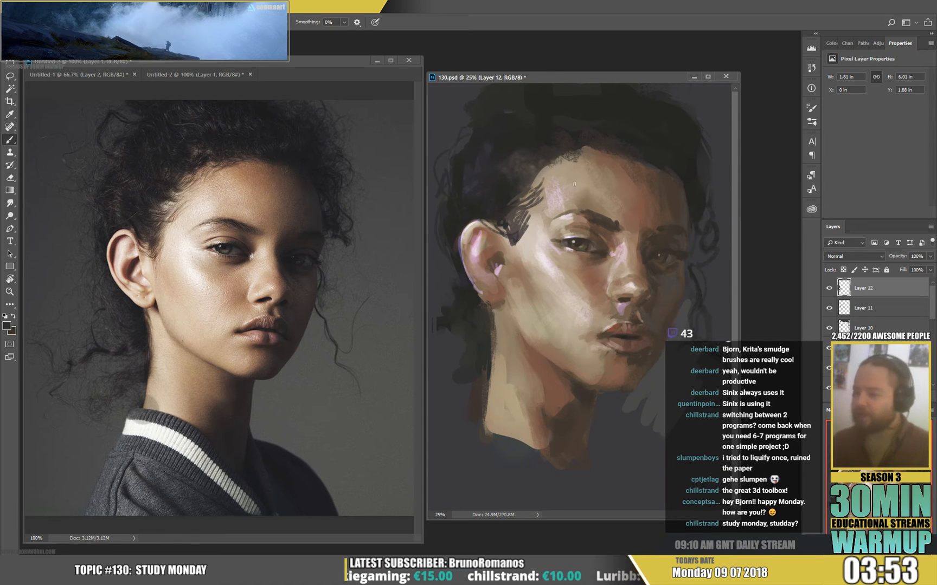
{"action": "mouse_move", "coordinate": [523, 208]}
{"action": "left_mouse_down"}
{"action": "mouse_move", "coordinate": [533, 225]}
{"action": "mouse_move", "coordinate": [540, 151]}
{"action": "mouse_move", "coordinate": [578, 141]}
{"action": "mouse_move", "coordinate": [571, 142]}
{"action": "left_mouse_up"}
{"action": "left_click", "coordinate": [541, 142], "text": "alt"}
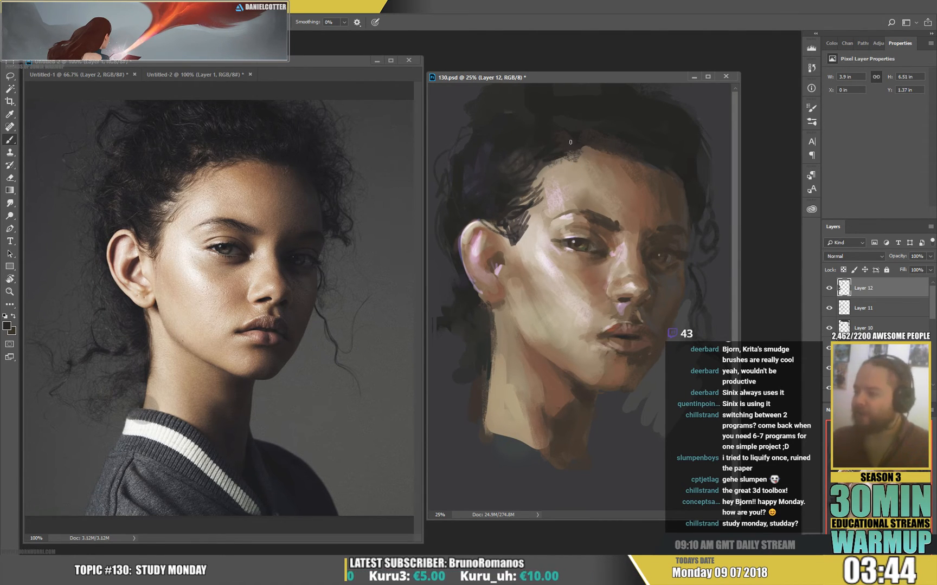
Refine the hairline across the forehead with sampled skin and hair tones, and paint dark curls beside the far temple.
{"action": "left_click", "coordinate": [623, 163], "text": "alt"}
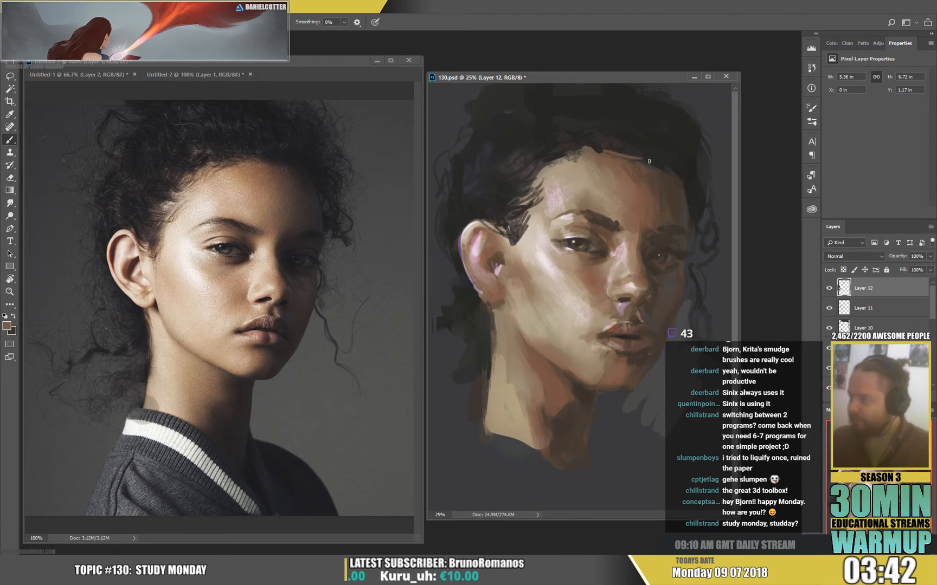
{"action": "left_click_drag", "start_coordinate": [645, 159], "coordinate": [690, 184]}
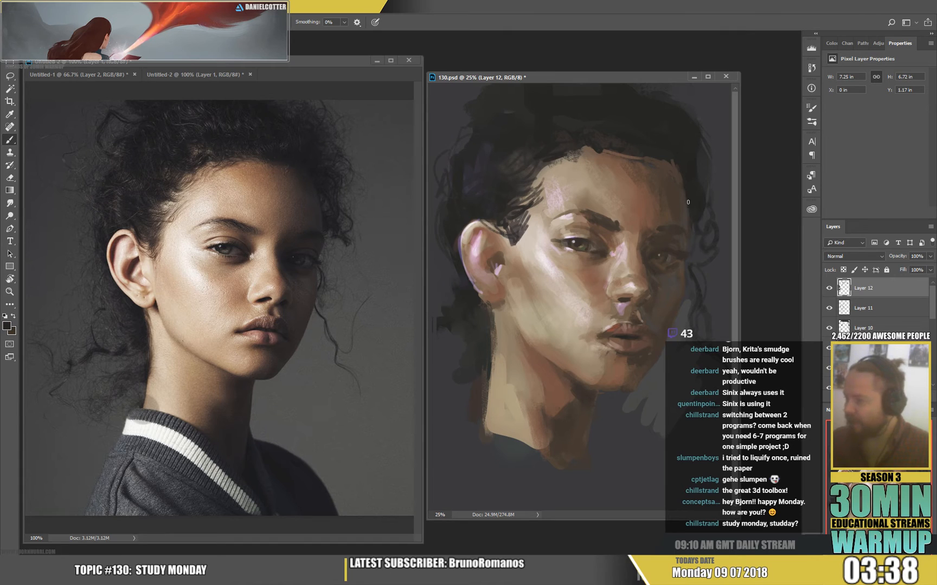
{"action": "left_click_drag", "start_coordinate": [706, 245], "coordinate": [698, 208]}
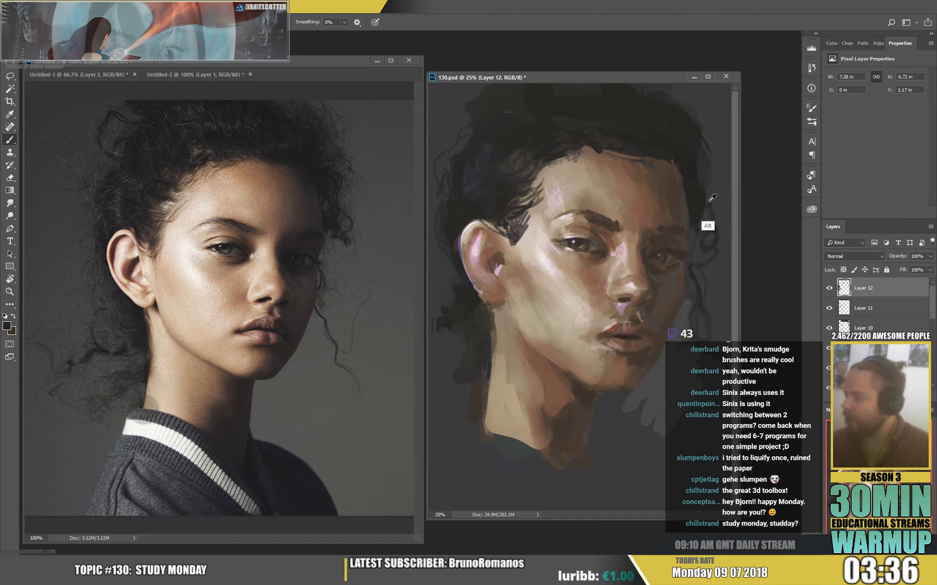
{"action": "mouse_move", "coordinate": [688, 187]}
{"action": "left_mouse_down"}
{"action": "mouse_move", "coordinate": [707, 194]}
{"action": "mouse_move", "coordinate": [691, 153]}
{"action": "mouse_move", "coordinate": [707, 202]}
{"action": "left_mouse_up"}
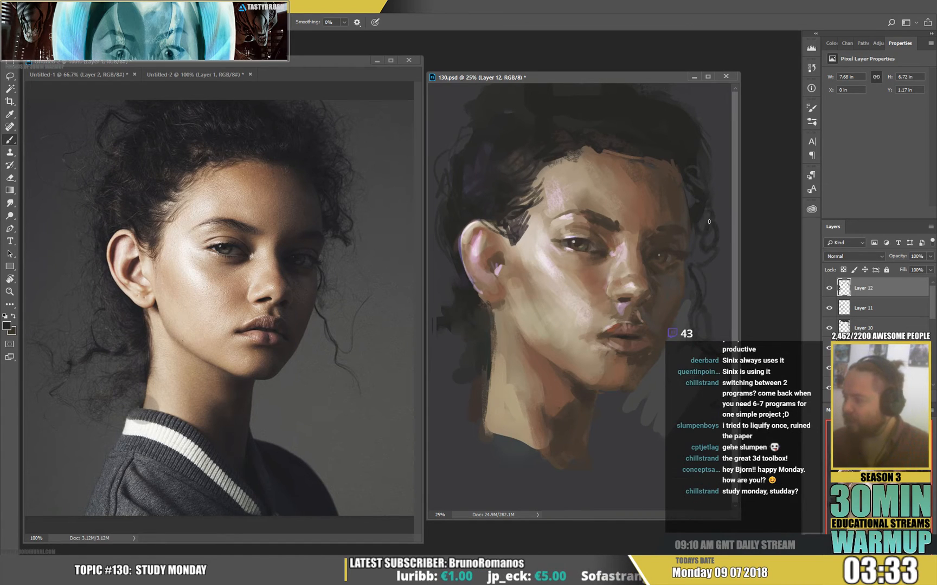
{"action": "right_click", "coordinate": [648, 238]}
{"action": "key", "text": "Return"}
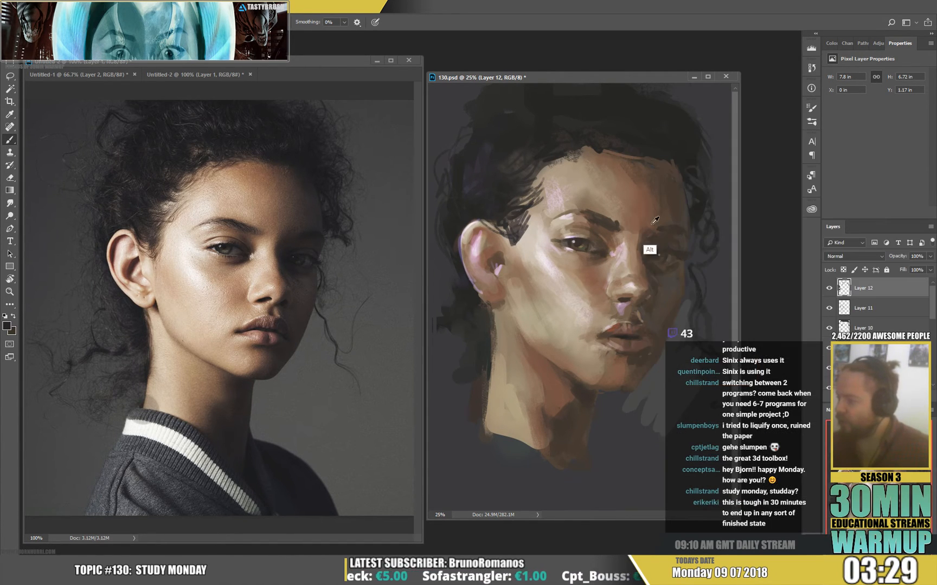
Touch up the near eye's upper lid and the skin below the eyebrow with tones sampled from the face.
{"action": "left_click", "coordinate": [635, 238], "text": "alt"}
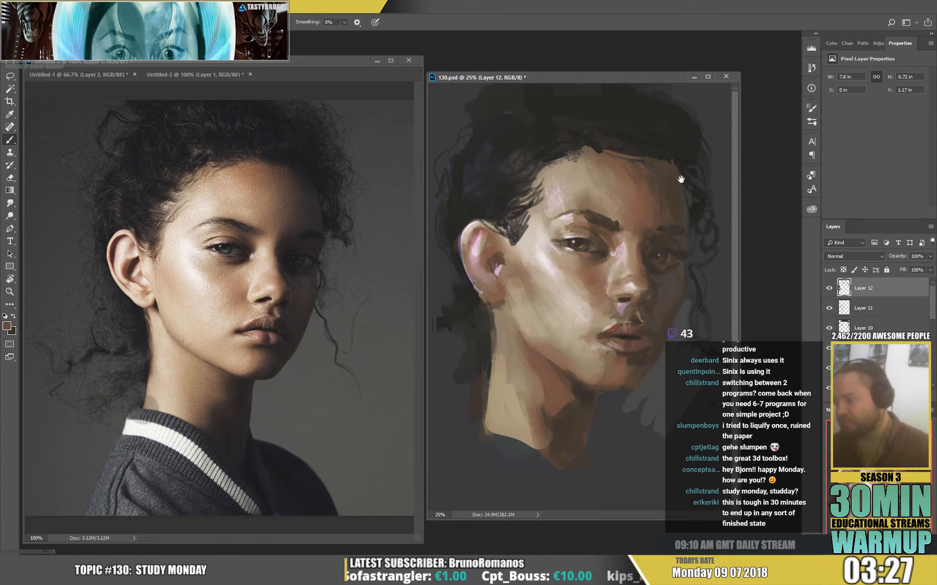
{"action": "left_click", "coordinate": [576, 217], "text": "alt"}
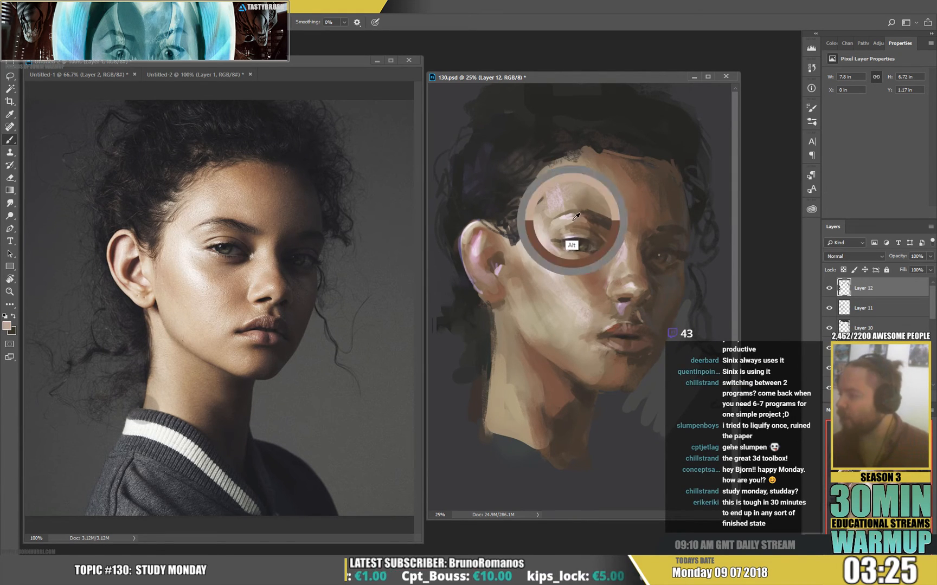
{"action": "right_click", "coordinate": [595, 224]}
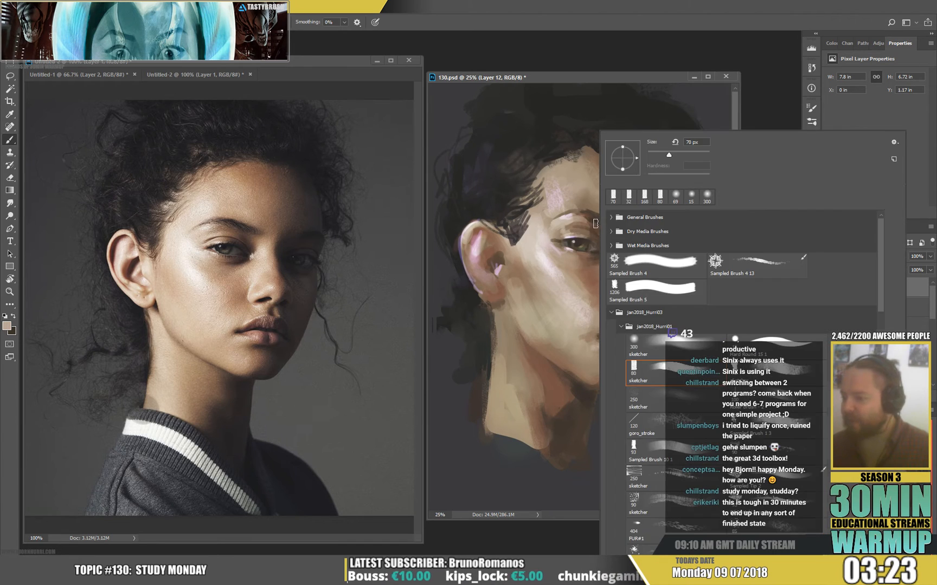
{"action": "left_click", "coordinate": [565, 252], "text": "alt"}
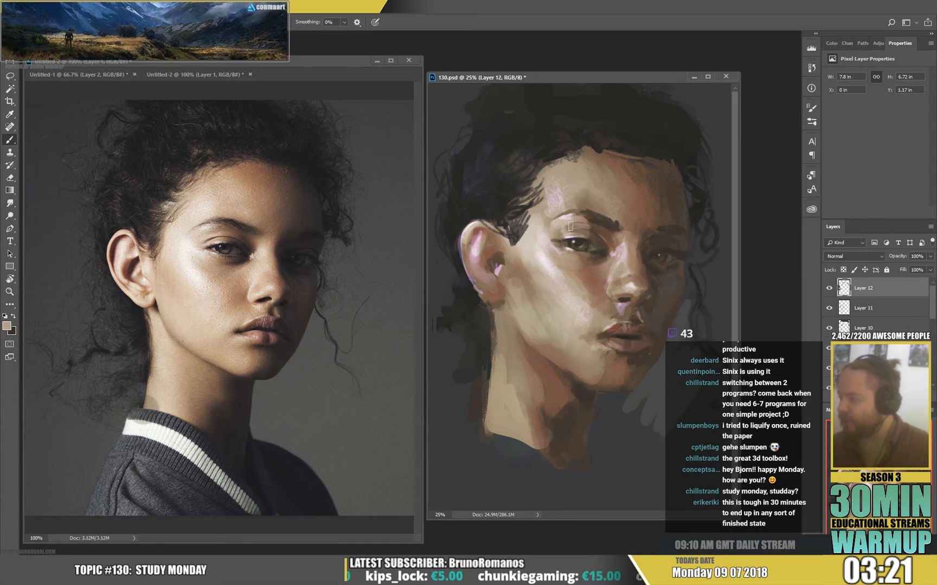
{"action": "left_click", "coordinate": [586, 222], "text": "alt"}
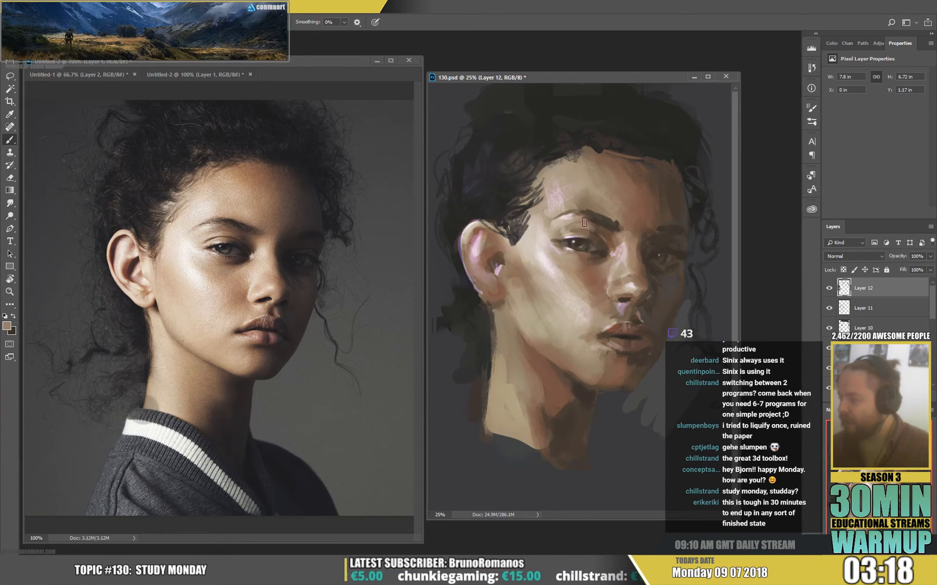
Reduce the brush to 18 px and refine the inner half of the near eyebrow with a sampled brown.
{"action": "right_click", "coordinate": [621, 224]}
{"action": "left_click", "coordinate": [675, 154]}
{"action": "left_click_drag", "start_coordinate": [621, 221], "coordinate": [608, 213]}
{"action": "left_click", "coordinate": [612, 228], "text": "alt"}
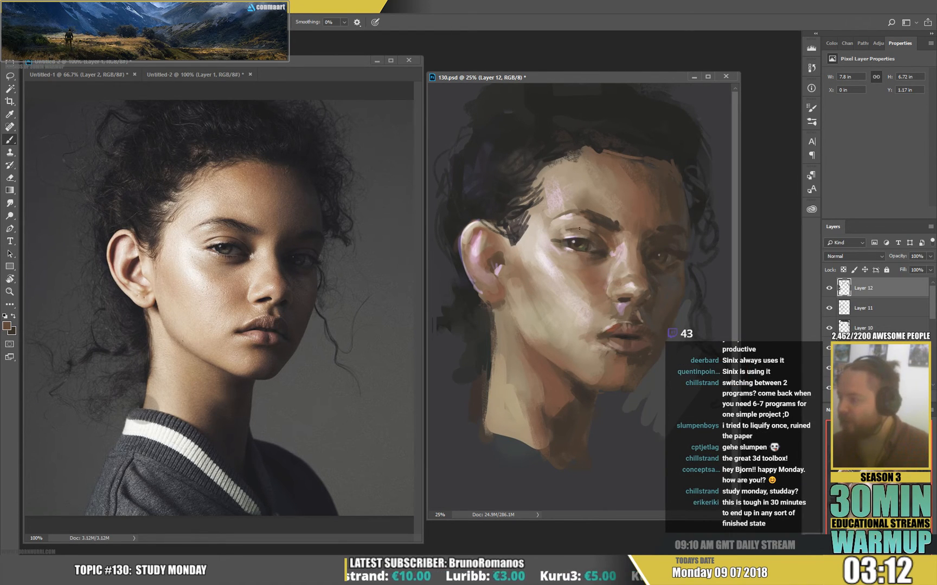
{"action": "key", "text": "alt"}
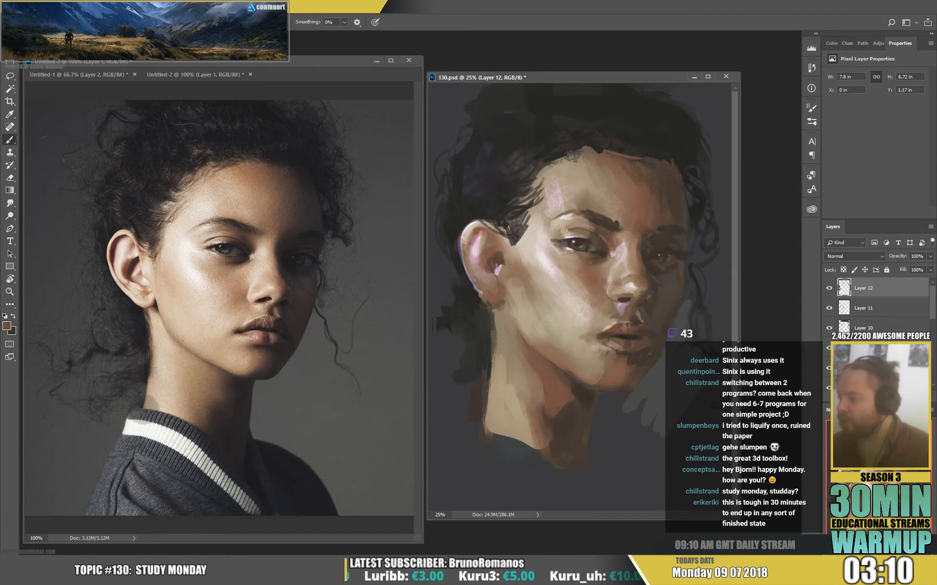
Paint light skin accents on the near eye's upper lid and around its outer corner with sampled tones.
{"action": "left_click", "coordinate": [567, 231], "text": "alt"}
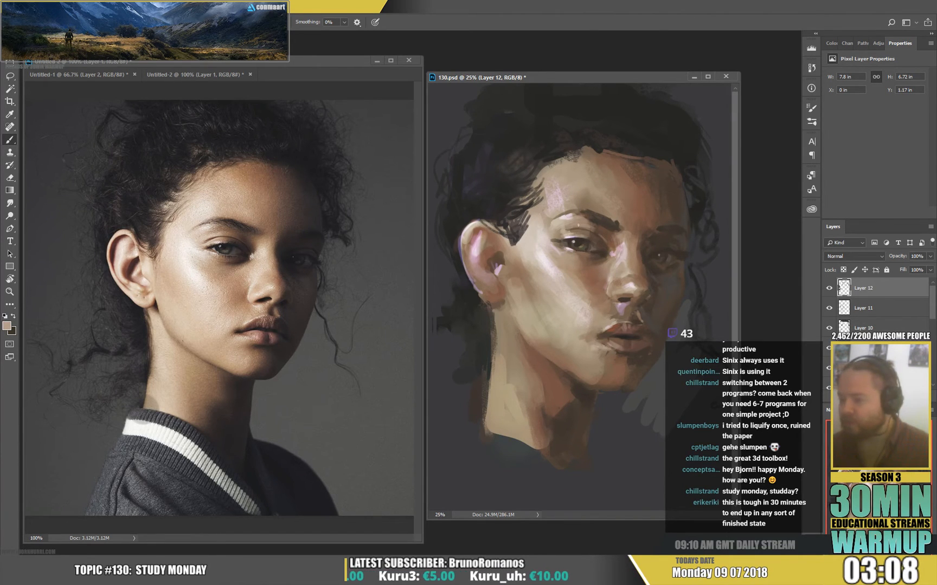
{"action": "left_click", "coordinate": [563, 232], "text": "alt"}
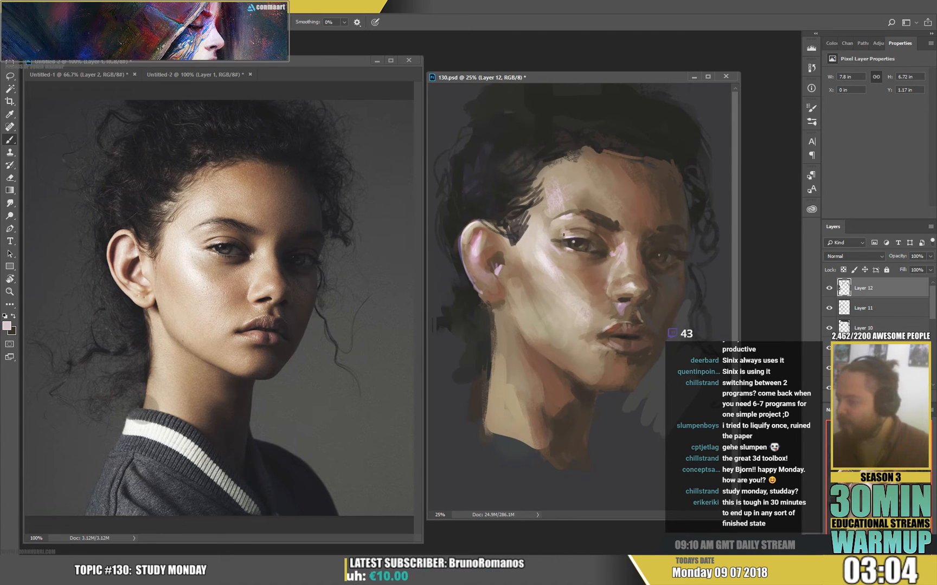
{"action": "left_click", "coordinate": [564, 236], "text": "alt"}
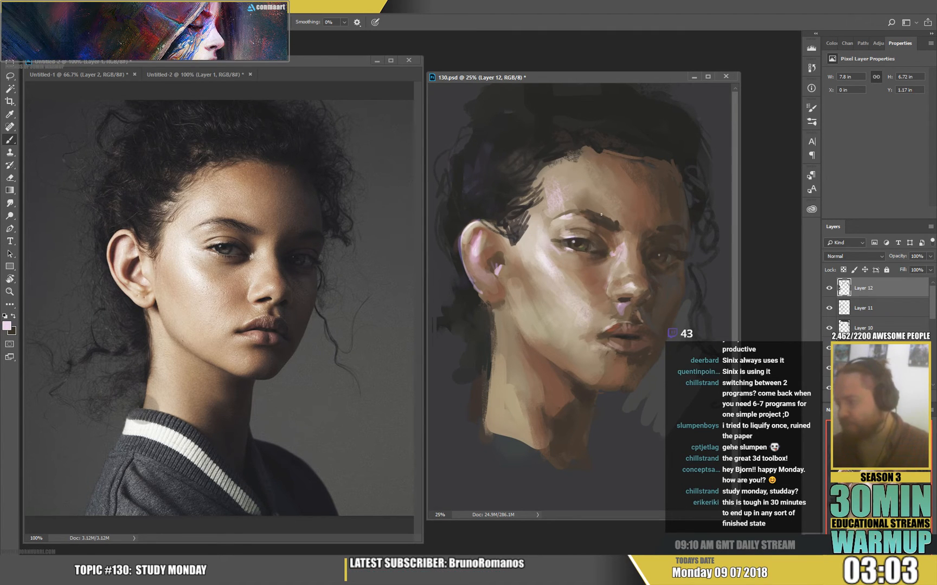
{"action": "left_click", "coordinate": [560, 240], "text": "alt"}
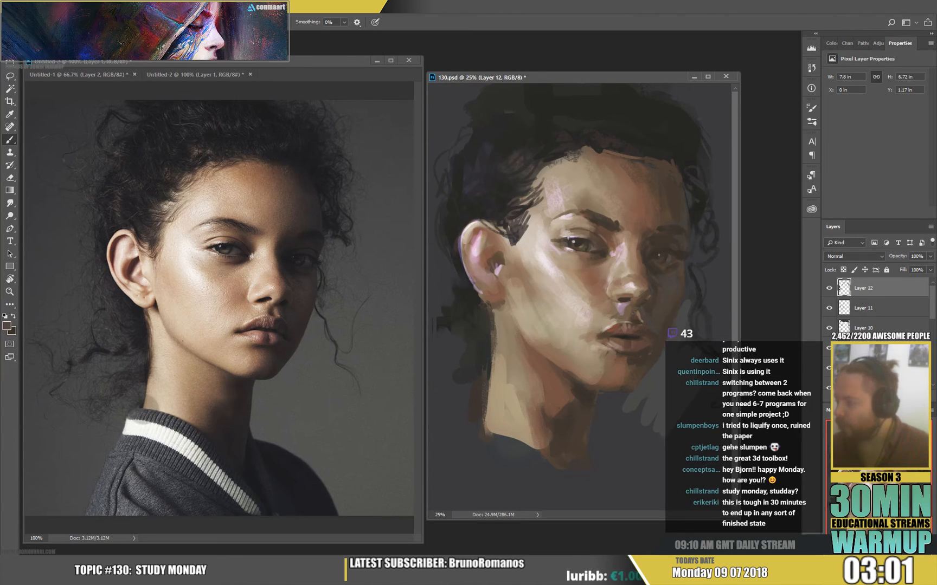
{"action": "left_click", "coordinate": [552, 263], "text": "alt"}
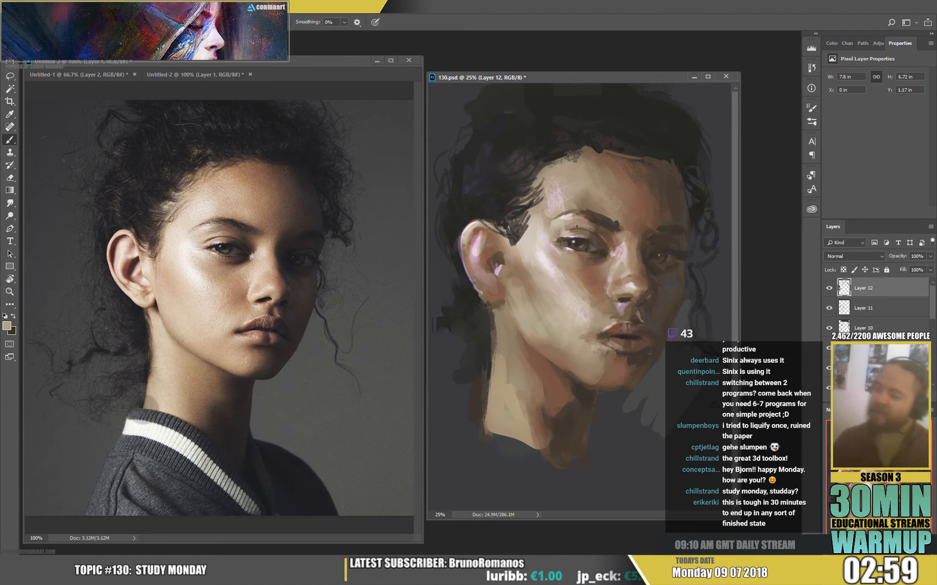
Refine the near eye's iris, lash line and lower lid with small strokes of sampled light and dark tones.
{"action": "left_click", "coordinate": [582, 253], "text": "alt"}
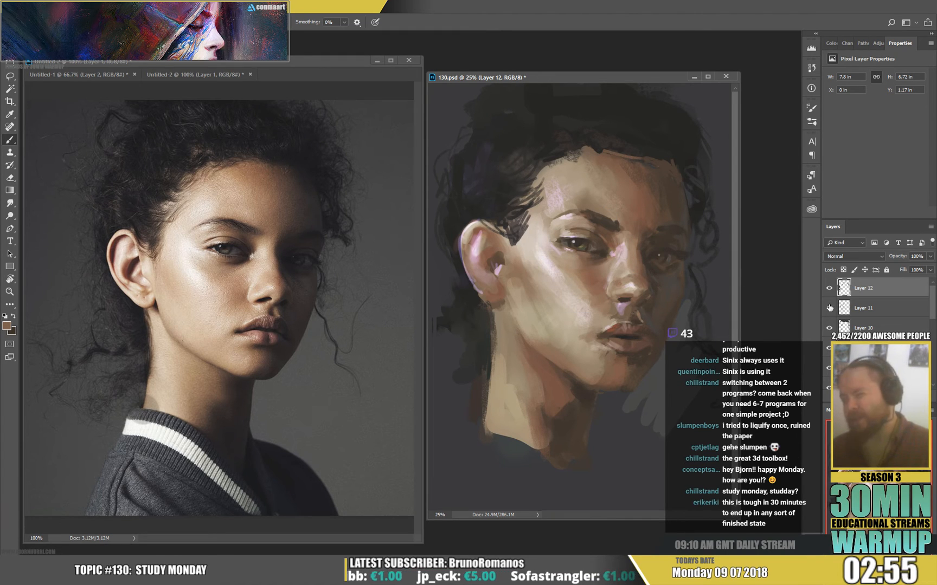
{"action": "left_click", "coordinate": [582, 241], "text": "alt"}
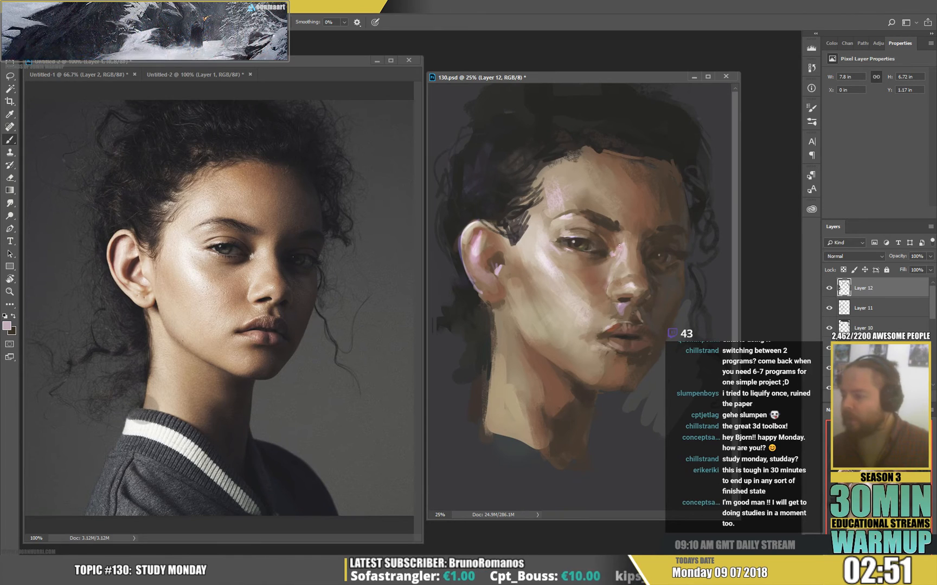
{"action": "left_click", "coordinate": [595, 248], "text": "alt"}
{"action": "left_click", "coordinate": [590, 248], "text": "alt"}
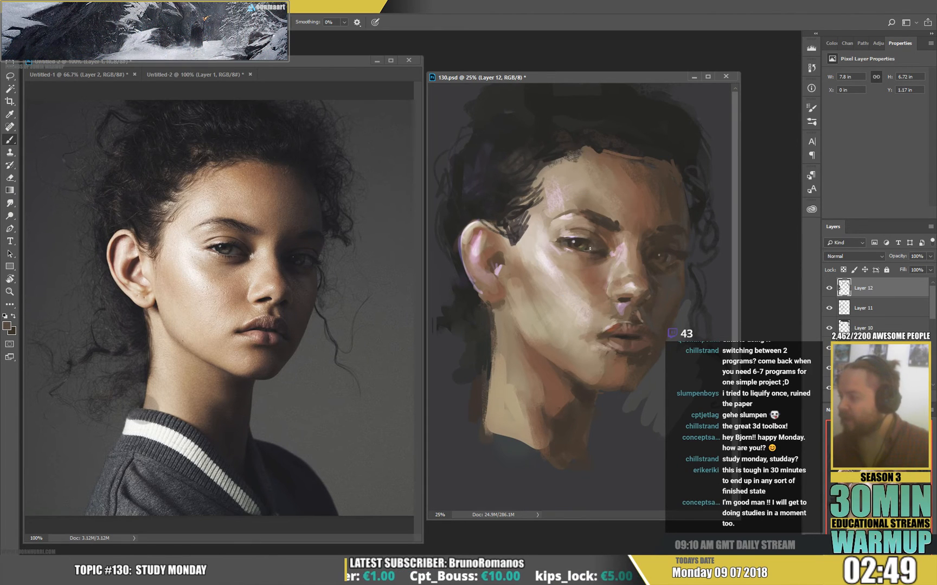
{"action": "left_click", "coordinate": [593, 246], "text": "alt"}
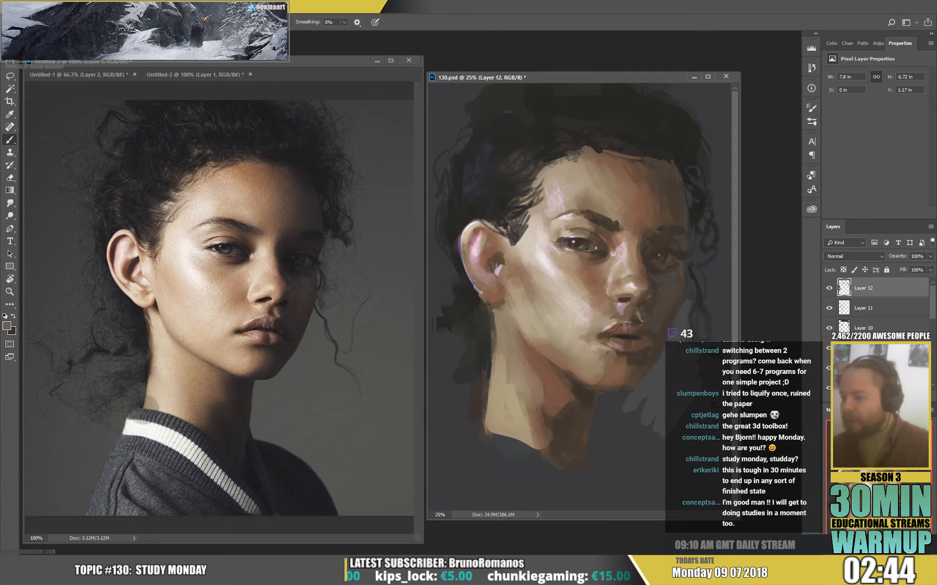
{"action": "left_click", "coordinate": [600, 248], "text": "alt"}
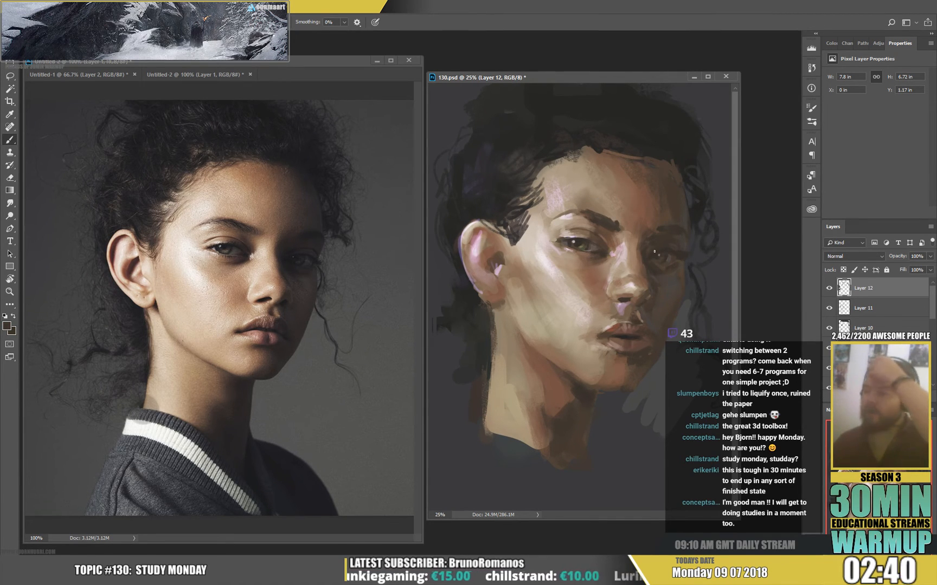
{"action": "left_click", "coordinate": [574, 251], "text": "alt"}
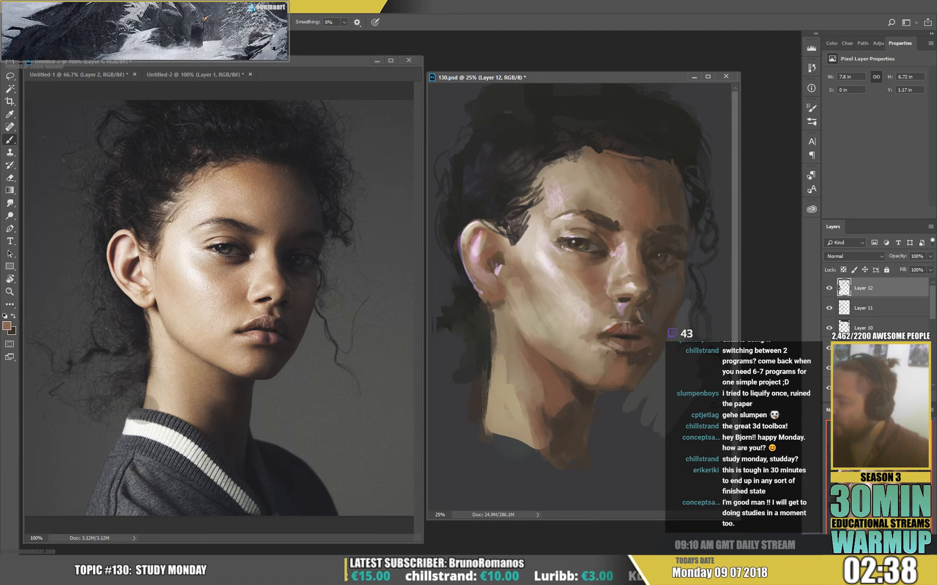
{"action": "left_click", "coordinate": [558, 247], "text": "alt"}
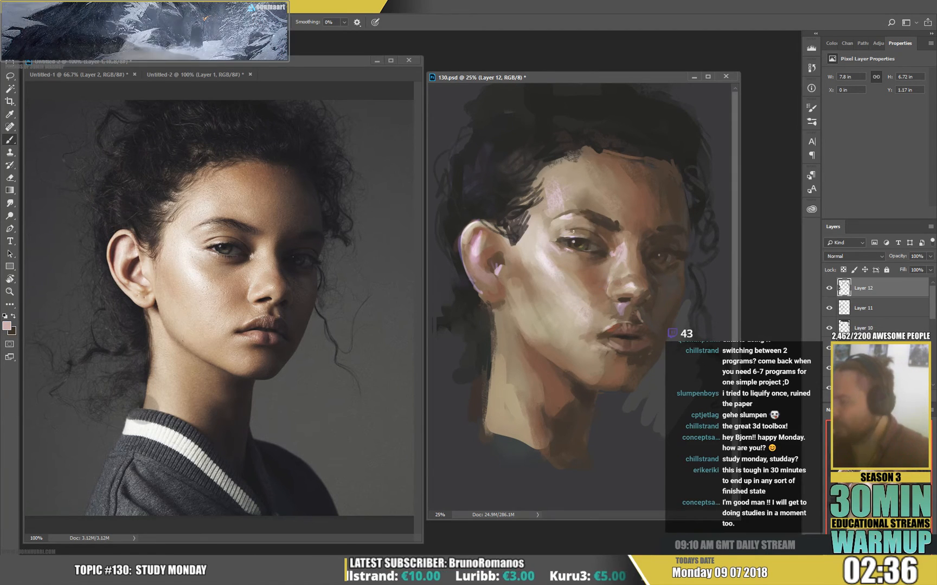
Adjust the brush size and clean up the skin at the near eye's outer corner with pale pinkish tones.
{"action": "right_click", "coordinate": [572, 246]}
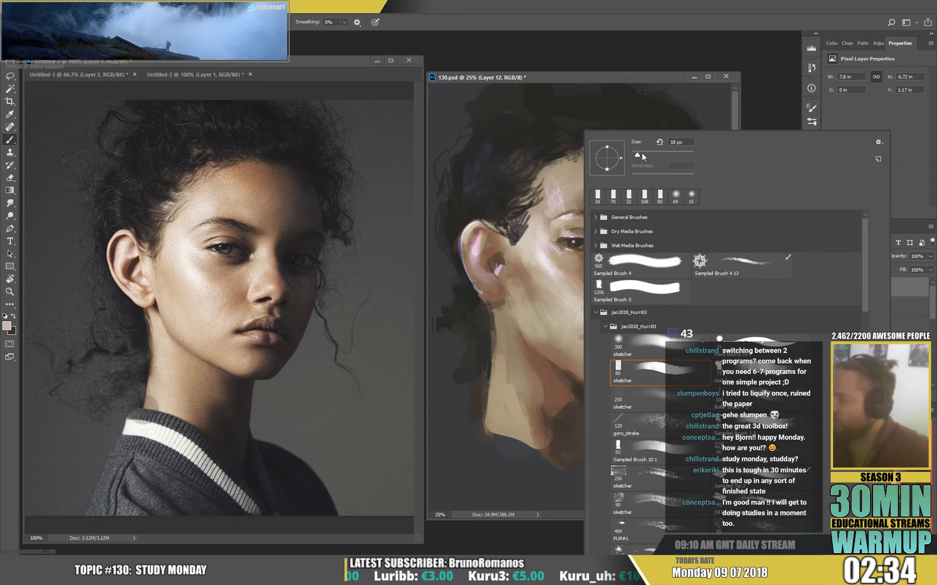
{"action": "left_click", "coordinate": [570, 249], "text": "alt"}
{"action": "left_click", "coordinate": [559, 249], "text": "alt"}
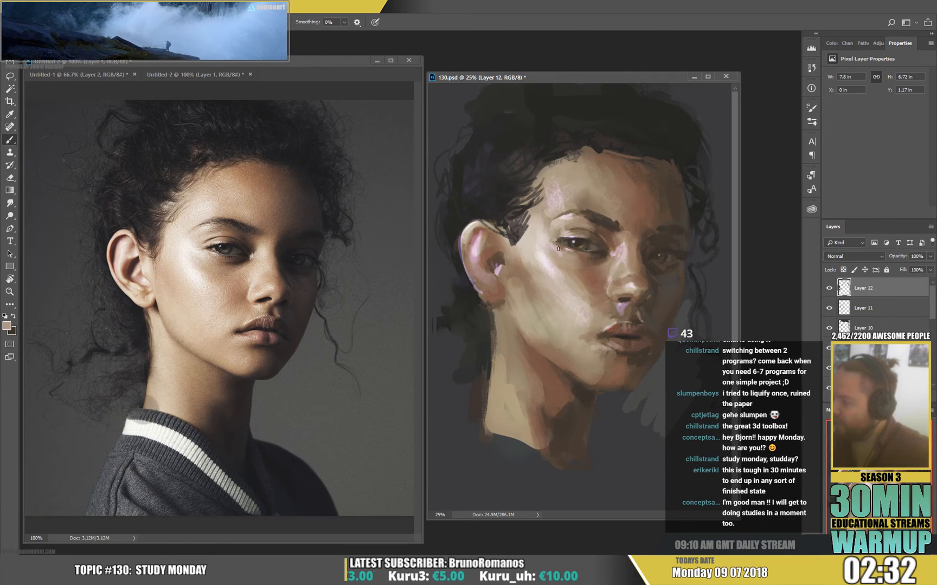
{"action": "left_click", "coordinate": [560, 255], "text": "alt"}
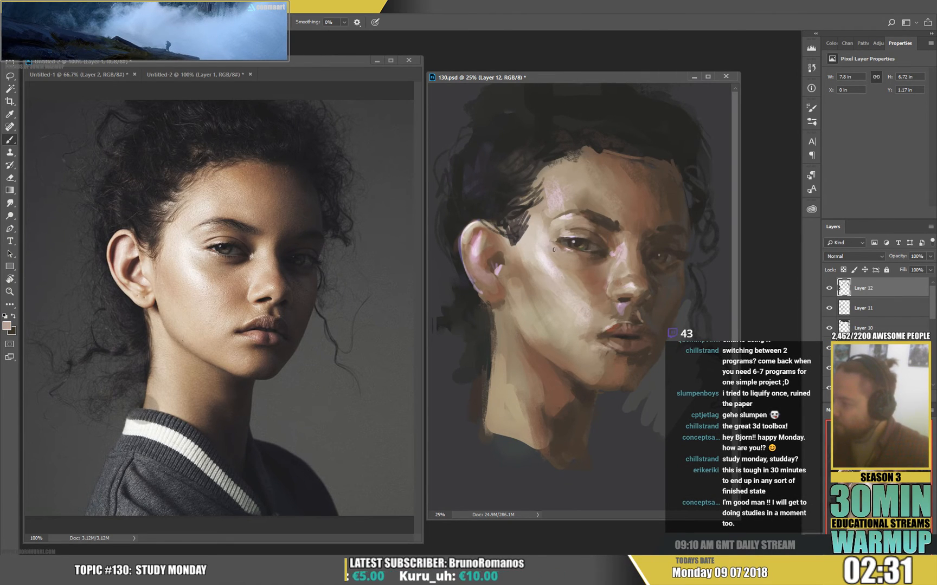
{"action": "left_click", "coordinate": [554, 250], "text": "alt"}
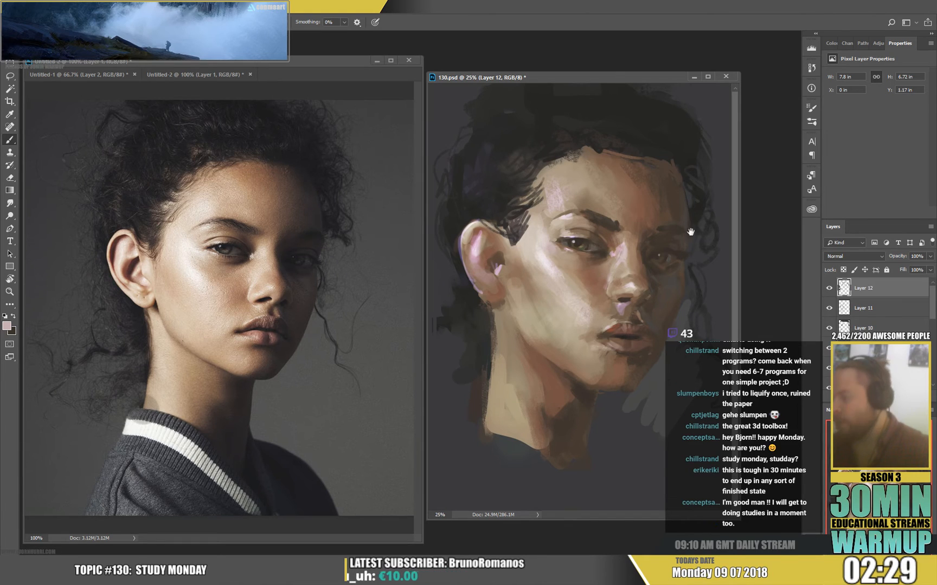
Soften the area beneath the near eye and the upper cheek with sampled reddish-brown and tan skin tones.
{"action": "left_click", "coordinate": [586, 267], "text": "alt"}
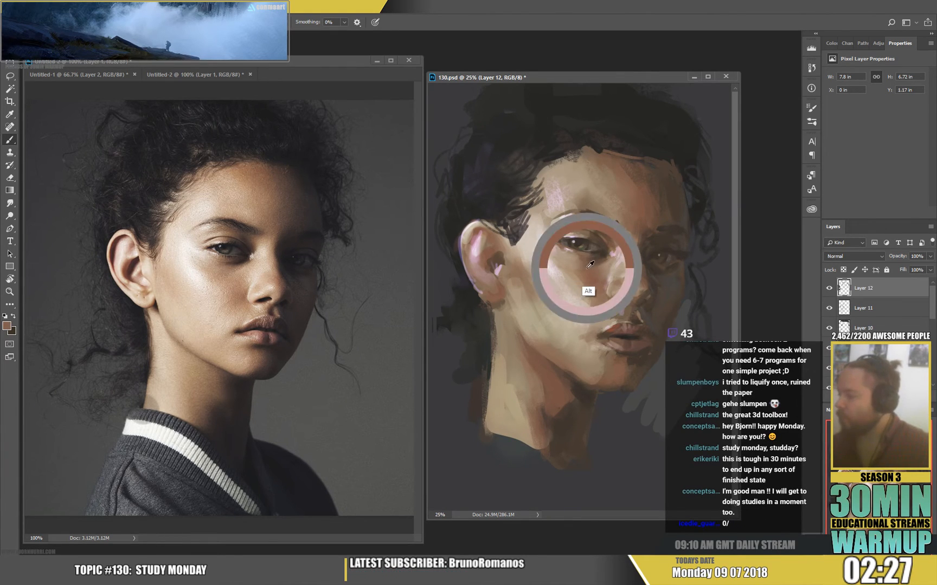
{"action": "left_click", "coordinate": [588, 289], "text": "alt"}
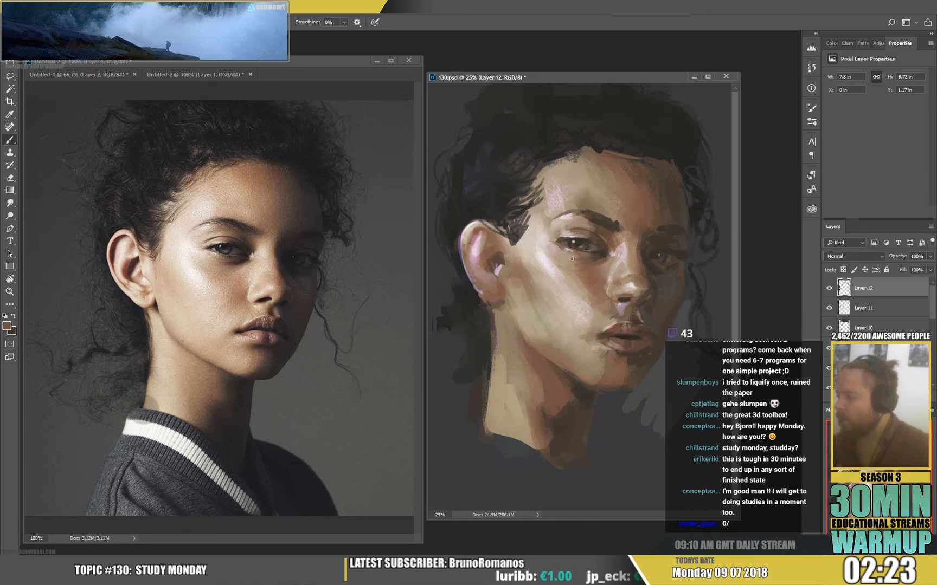
{"action": "left_click", "coordinate": [569, 287], "text": "alt"}
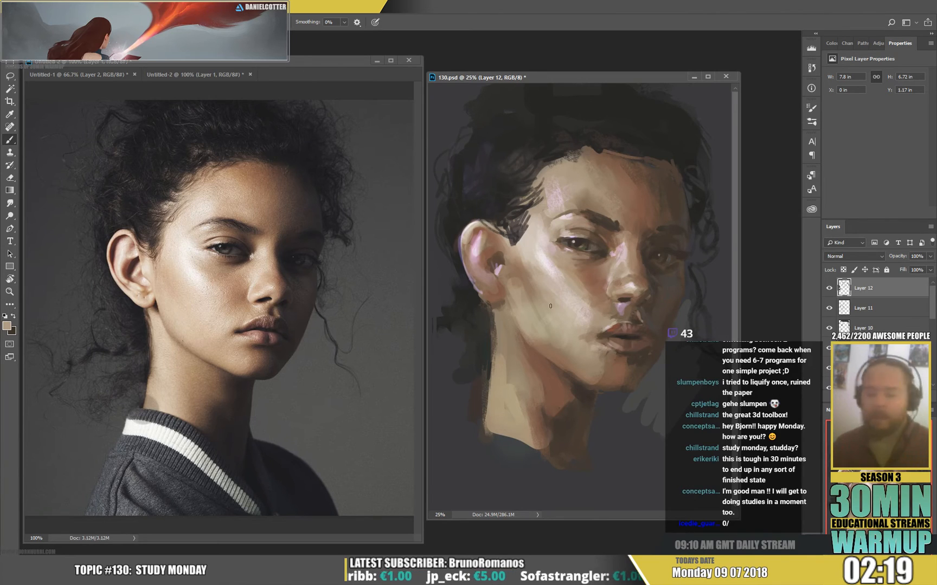
Enlarge the brush to 136 px and reshape the shadowed side of the neck below the chin with sampled tones.
{"action": "right_click", "coordinate": [722, 199]}
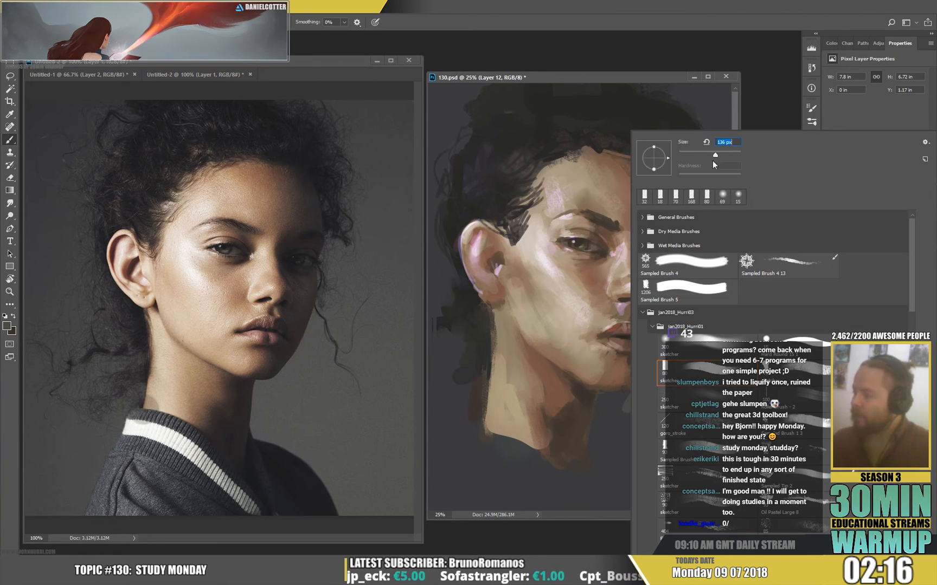
{"action": "left_click", "coordinate": [591, 416]}
{"action": "left_click_drag", "start_coordinate": [614, 405], "coordinate": [606, 444]}
{"action": "left_click", "coordinate": [582, 390], "text": "alt"}
{"action": "left_click_drag", "start_coordinate": [597, 402], "coordinate": [590, 458]}
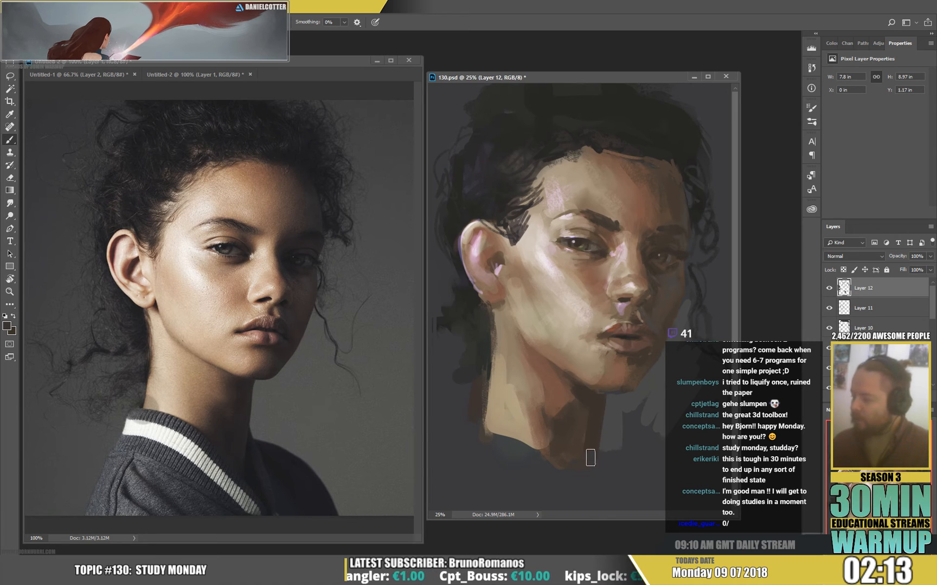
Paint sampled dark grey background strokes beside the neck, along the far side of the hair and behind the nape.
{"action": "left_click", "coordinate": [611, 423], "text": "alt"}
{"action": "left_click_drag", "start_coordinate": [628, 407], "coordinate": [658, 451]}
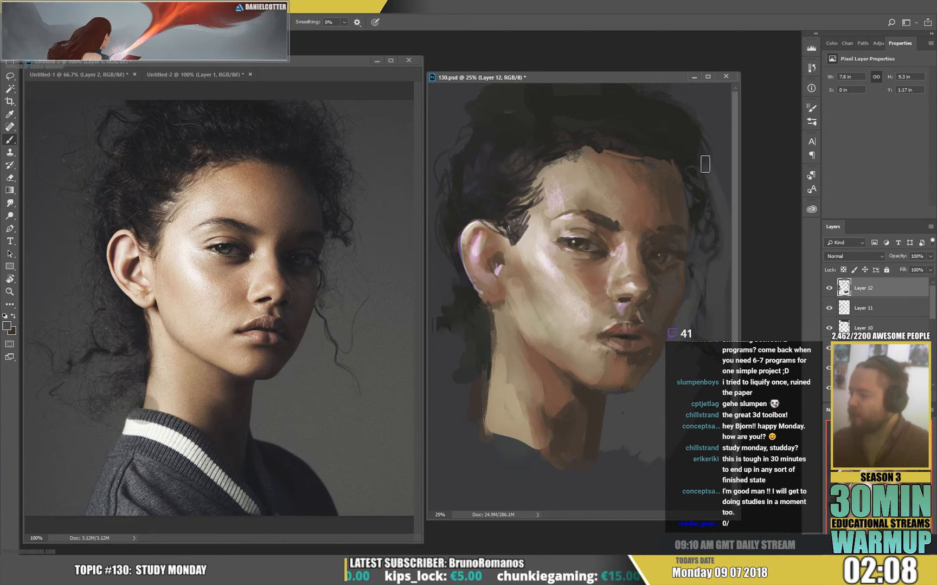
{"action": "left_click_drag", "start_coordinate": [724, 165], "coordinate": [722, 352]}
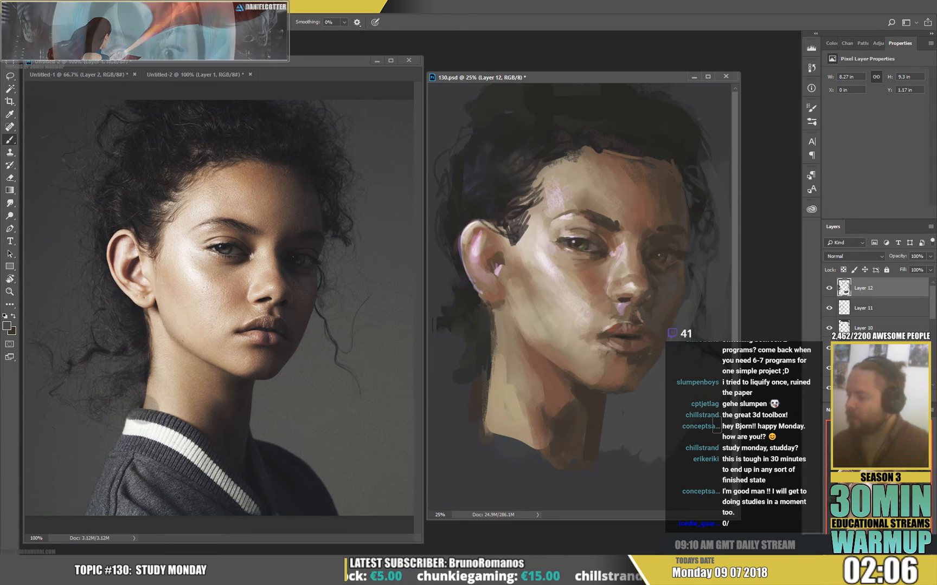
{"action": "mouse_move", "coordinate": [465, 397]}
{"action": "left_mouse_down"}
{"action": "mouse_move", "coordinate": [435, 352]}
{"action": "mouse_move", "coordinate": [458, 358]}
{"action": "mouse_move", "coordinate": [461, 416]}
{"action": "mouse_move", "coordinate": [474, 386]}
{"action": "mouse_move", "coordinate": [470, 394]}
{"action": "mouse_move", "coordinate": [448, 384]}
{"action": "mouse_move", "coordinate": [440, 357]}
{"action": "left_mouse_up"}
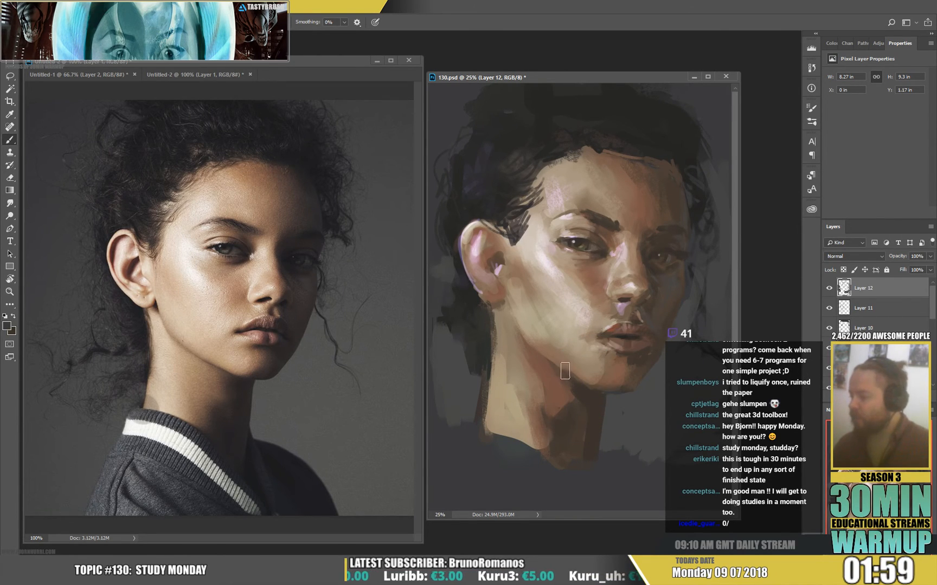
Blend the jaw, cheek and forehead planes with larger strokes of skin tones sampled from the painting.
{"action": "left_click", "coordinate": [613, 381], "text": "alt"}
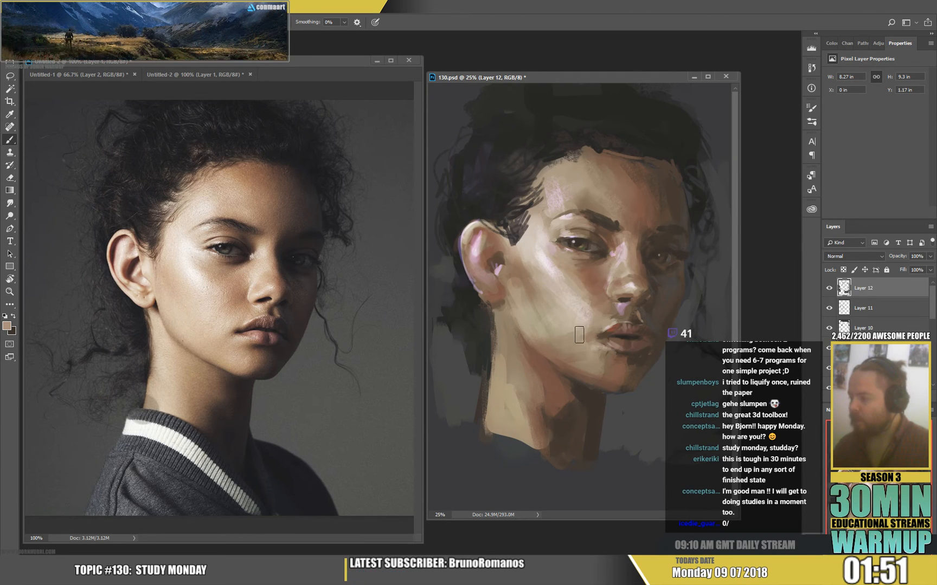
{"action": "left_click", "coordinate": [563, 354], "text": "alt"}
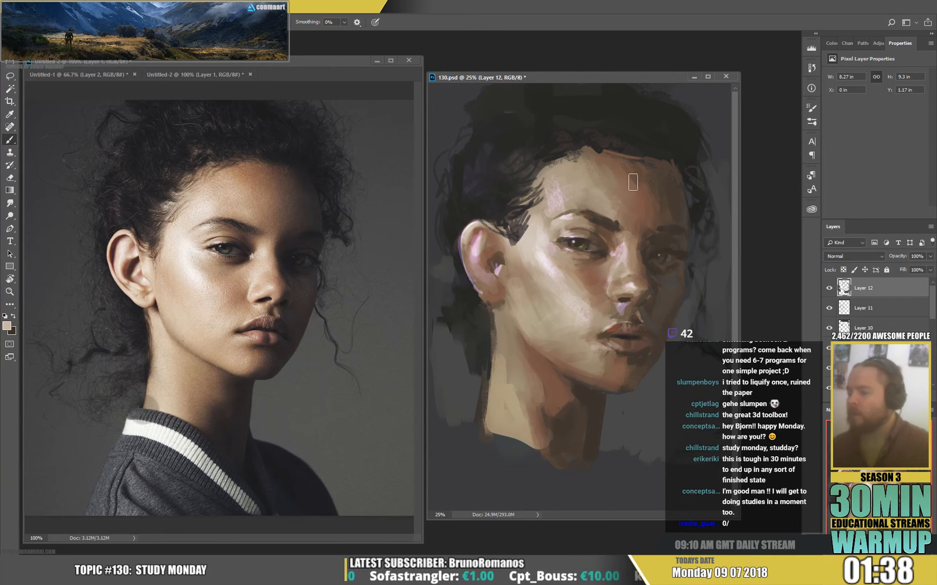
{"action": "left_click", "coordinate": [595, 217], "text": "alt"}
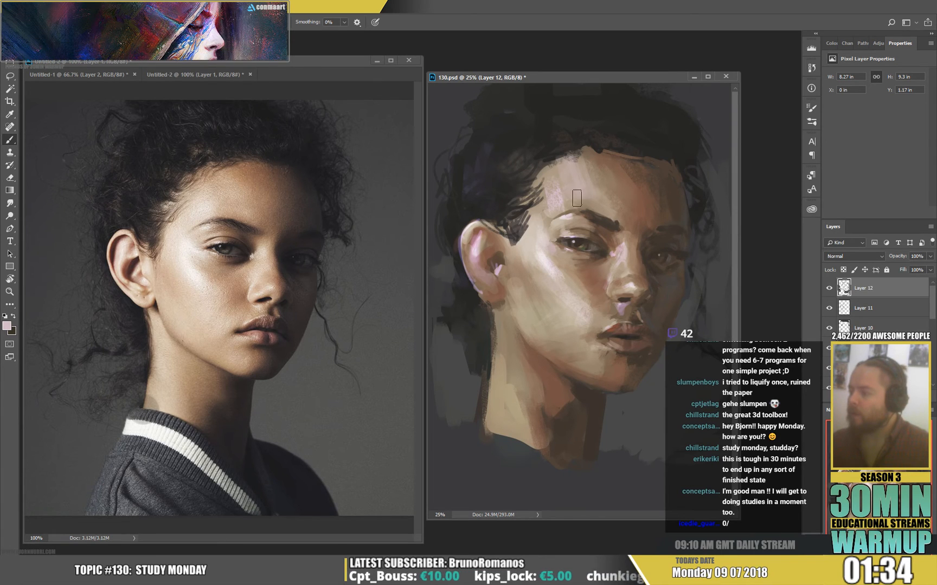
{"action": "left_click", "coordinate": [603, 190], "text": "alt"}
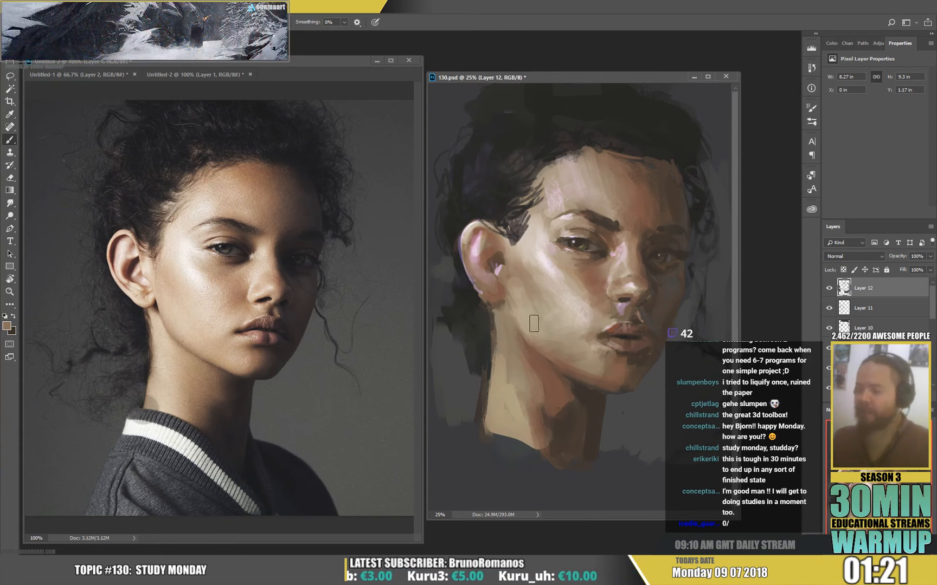
Reduce the brush size and refine the front edge of the ear below the sideburn with sampled skin and dark brown tones.
{"action": "left_click", "coordinate": [515, 236], "text": "alt"}
{"action": "mouse_move", "coordinate": [512, 243]}
{"action": "left_mouse_down"}
{"action": "mouse_move", "coordinate": [508, 233]}
{"action": "mouse_move", "coordinate": [525, 236]}
{"action": "mouse_move", "coordinate": [502, 261]}
{"action": "left_mouse_up"}
{"action": "right_click", "coordinate": [529, 233]}
{"action": "left_click", "coordinate": [587, 156]}
{"action": "left_click", "coordinate": [509, 260], "text": "alt"}
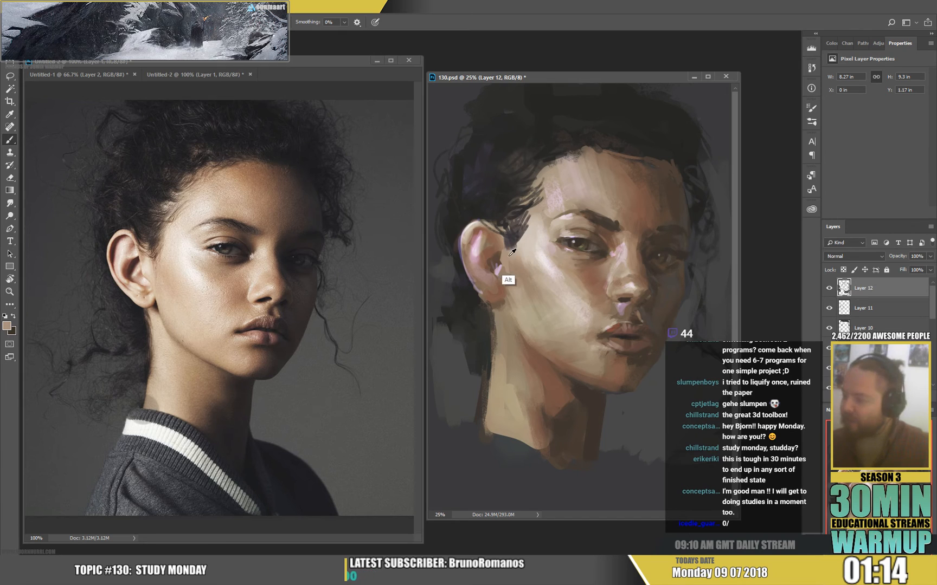
{"action": "left_click", "coordinate": [508, 254], "text": "alt"}
{"action": "left_click", "coordinate": [498, 246], "text": "alt"}
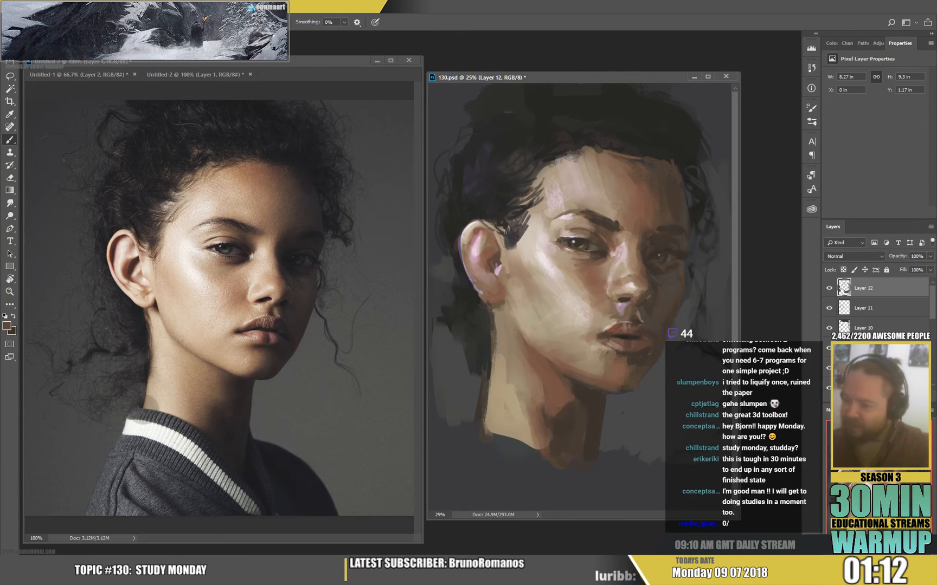
{"action": "left_click", "coordinate": [596, 216], "text": "alt"}
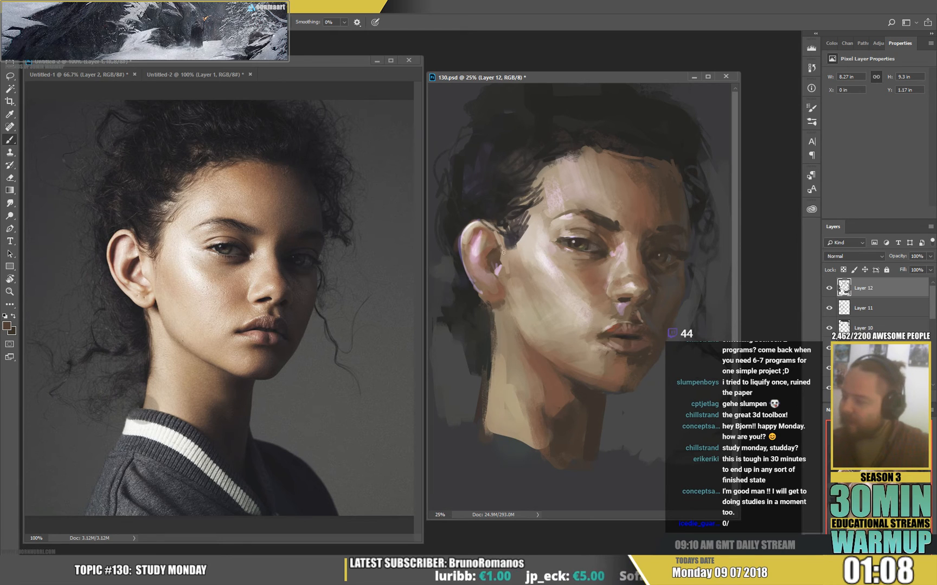
Rework the ear's outer rim and inner fold with small strokes of sampled reddish-brown and pale pink.
{"action": "left_click", "coordinate": [485, 271], "text": "alt"}
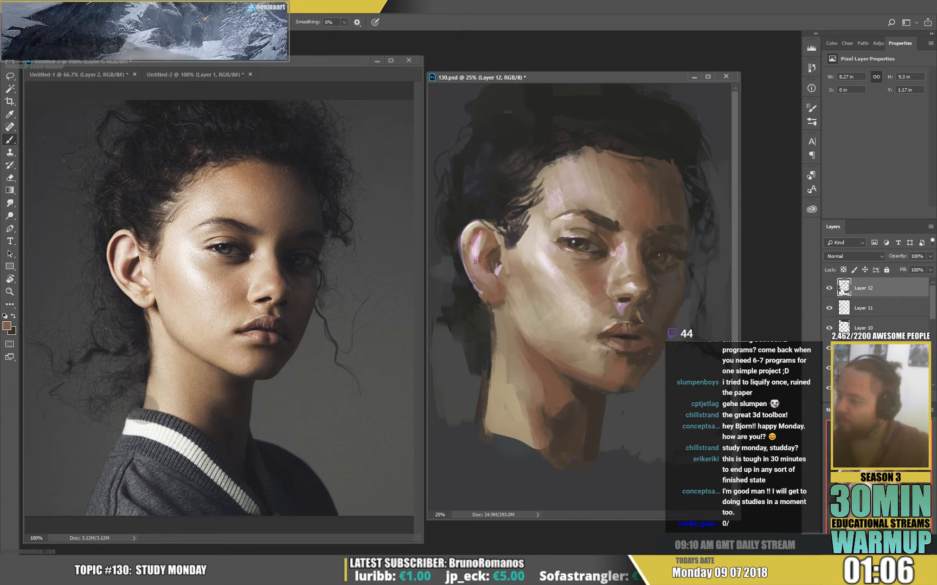
{"action": "left_click", "coordinate": [478, 245], "text": "alt"}
{"action": "left_click", "coordinate": [470, 224], "text": "alt"}
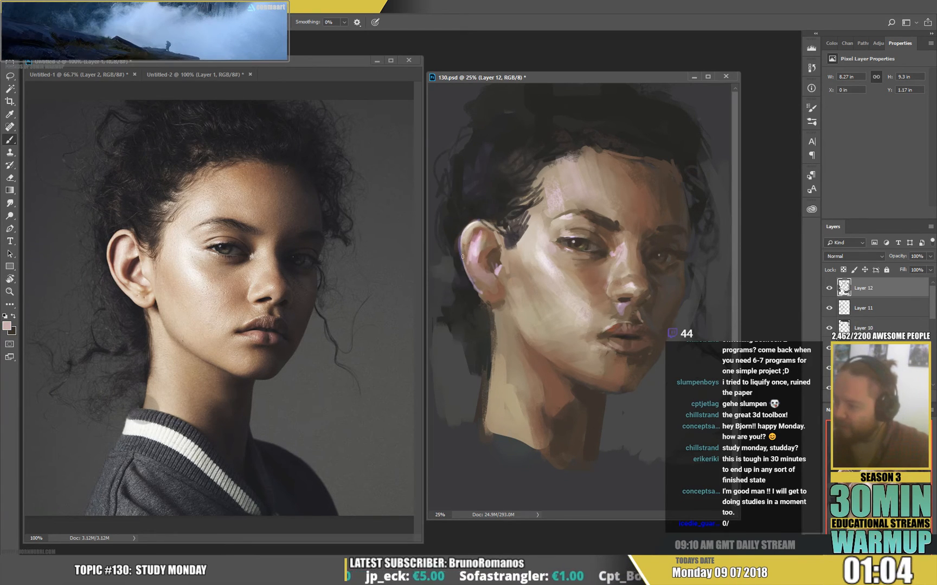
{"action": "mouse_move", "coordinate": [462, 251]}
{"action": "left_mouse_down"}
{"action": "mouse_move", "coordinate": [481, 294]}
{"action": "mouse_move", "coordinate": [482, 286]}
{"action": "left_mouse_up"}
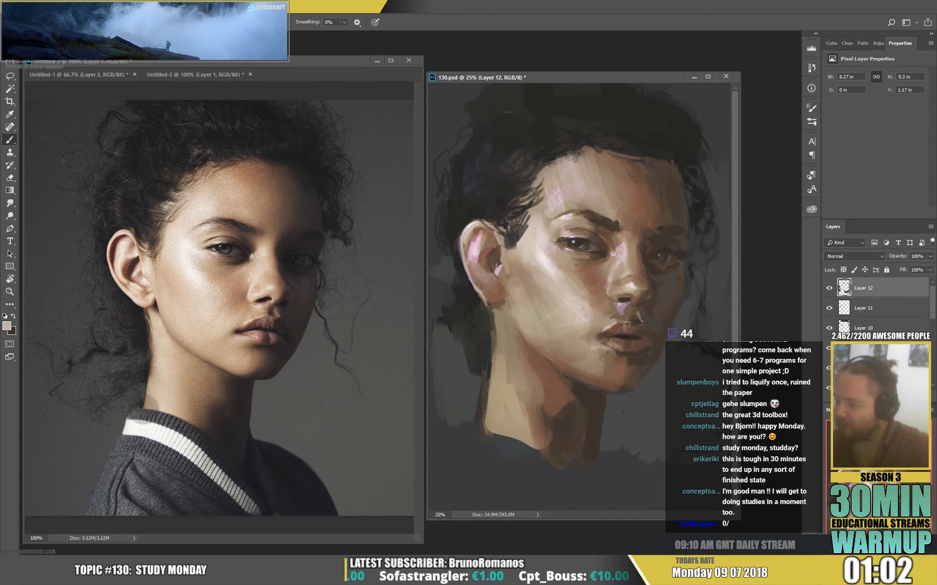
Shape the earlobe and its lower edge against the neck with sampled skin tones and dark brown.
{"action": "left_click", "coordinate": [493, 297], "text": "alt"}
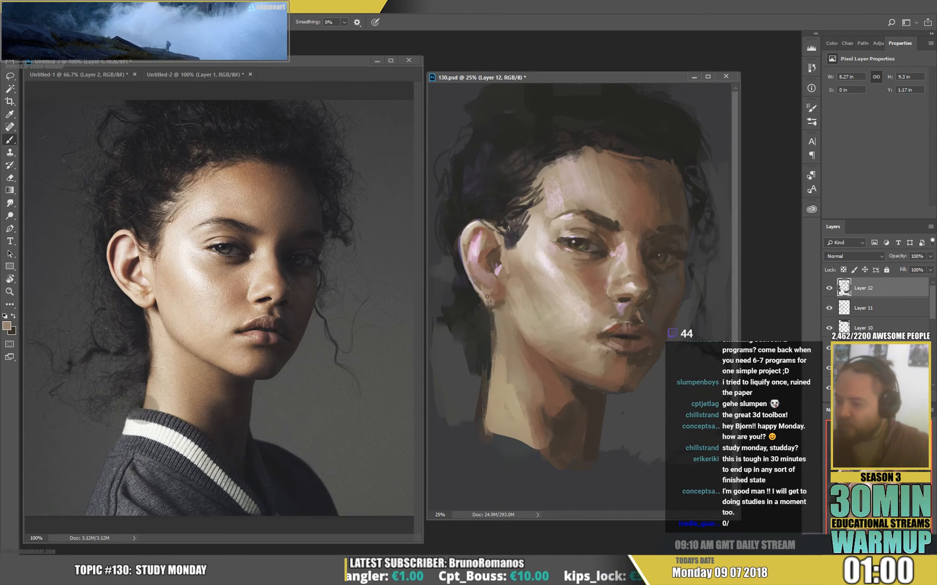
{"action": "left_click", "coordinate": [503, 296], "text": "alt"}
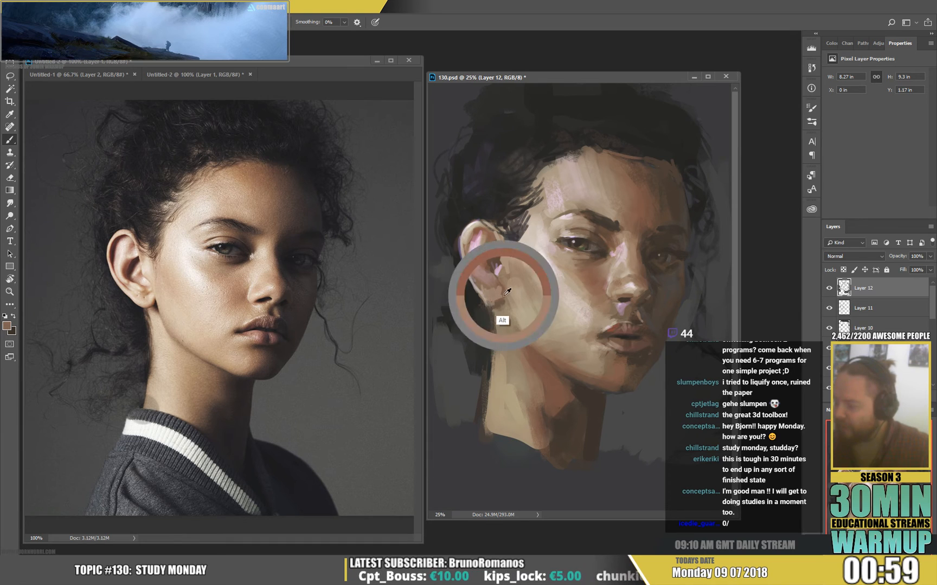
{"action": "left_click", "coordinate": [497, 284], "text": "alt"}
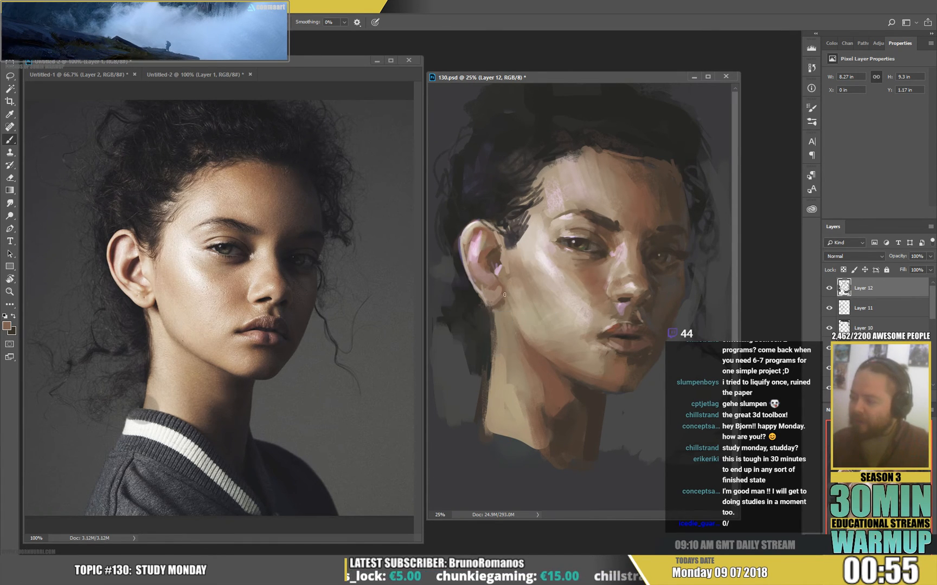
{"action": "left_click", "coordinate": [483, 307], "text": "alt"}
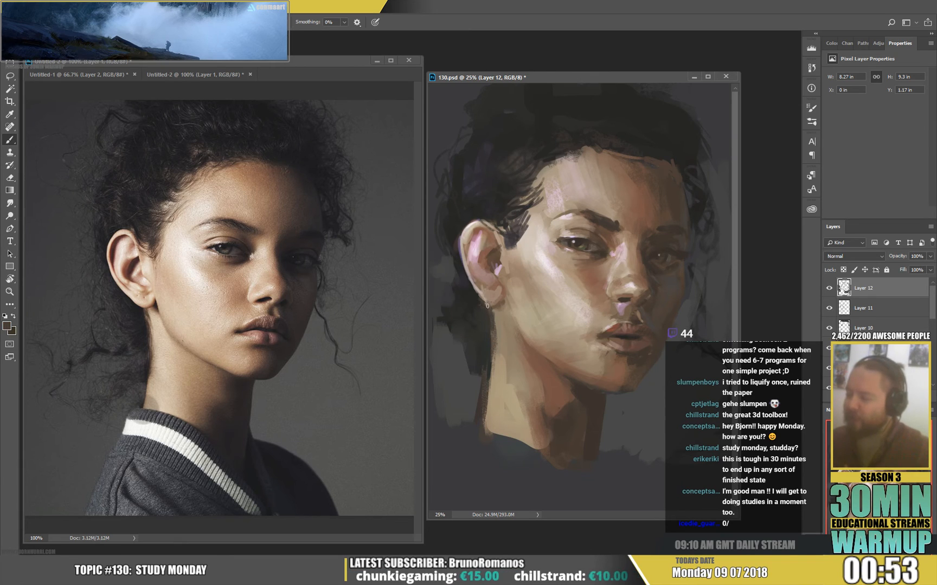
{"action": "left_click_drag", "start_coordinate": [486, 303], "coordinate": [492, 309]}
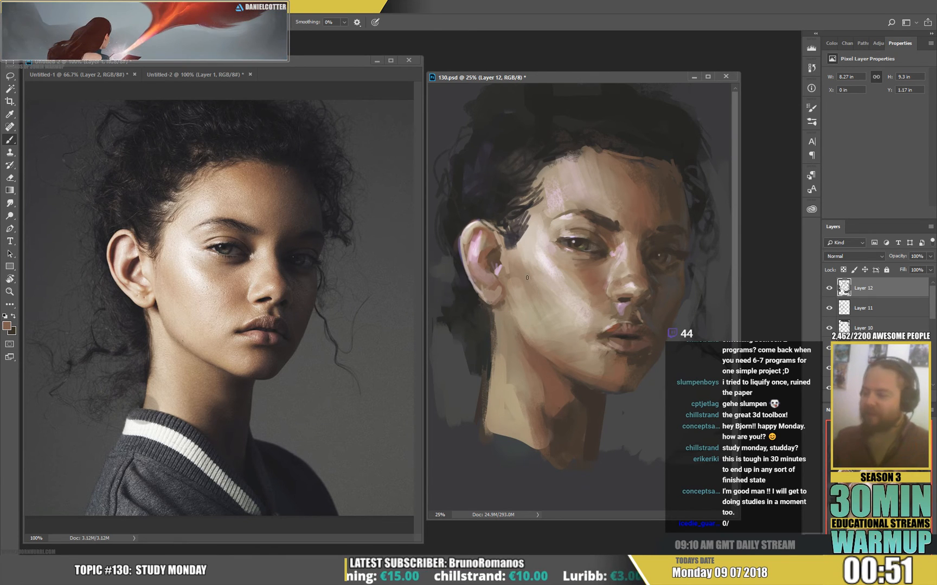
{"action": "left_click", "coordinate": [485, 280], "text": "alt"}
Choose a saturated orange as the paint colour, add warm accents to the earlobe and blend them with sampled skin tones.
{"action": "key", "text": "i"}
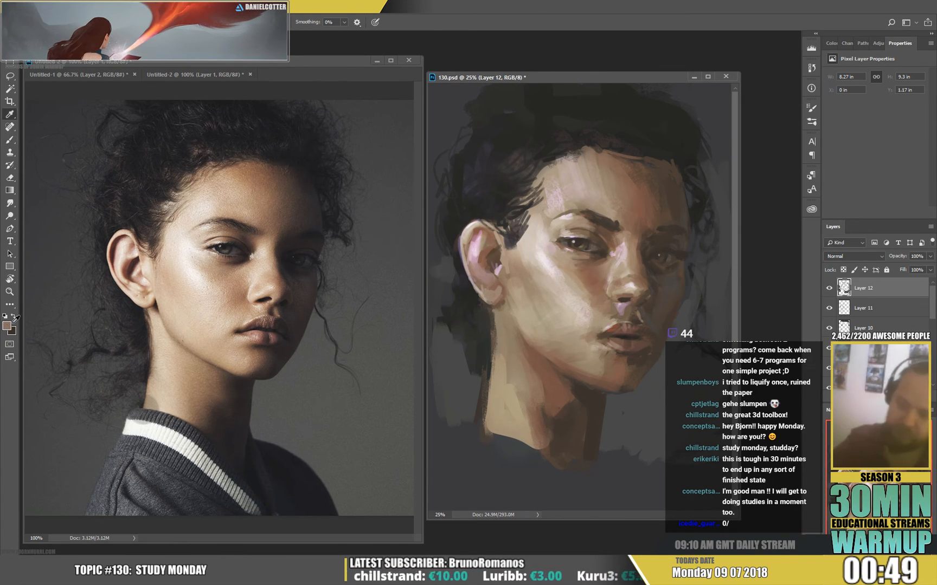
{"action": "left_click", "coordinate": [10, 324]}
{"action": "left_click_drag", "start_coordinate": [268, 216], "coordinate": [287, 199]}
{"action": "left_click", "coordinate": [414, 162]}
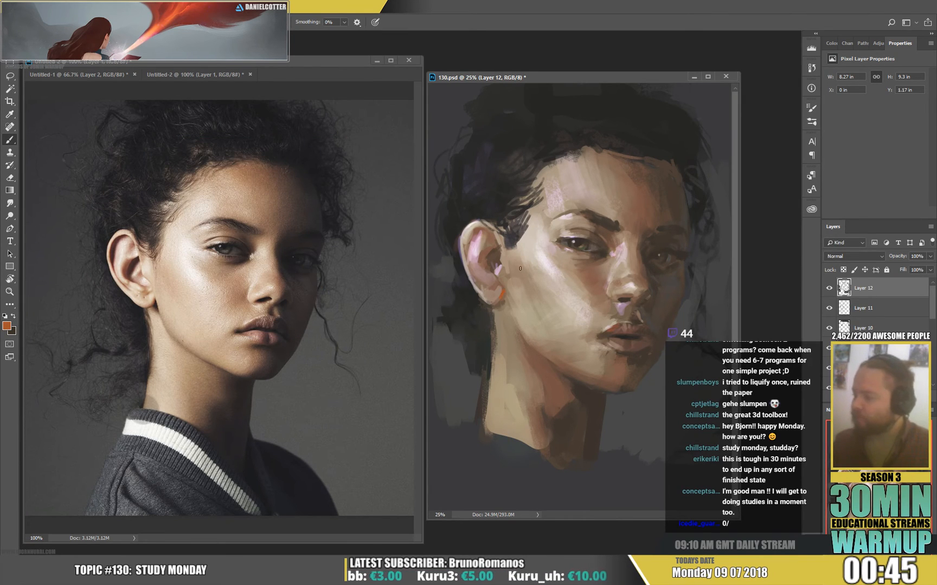
{"action": "left_click_drag", "start_coordinate": [471, 283], "coordinate": [481, 296]}
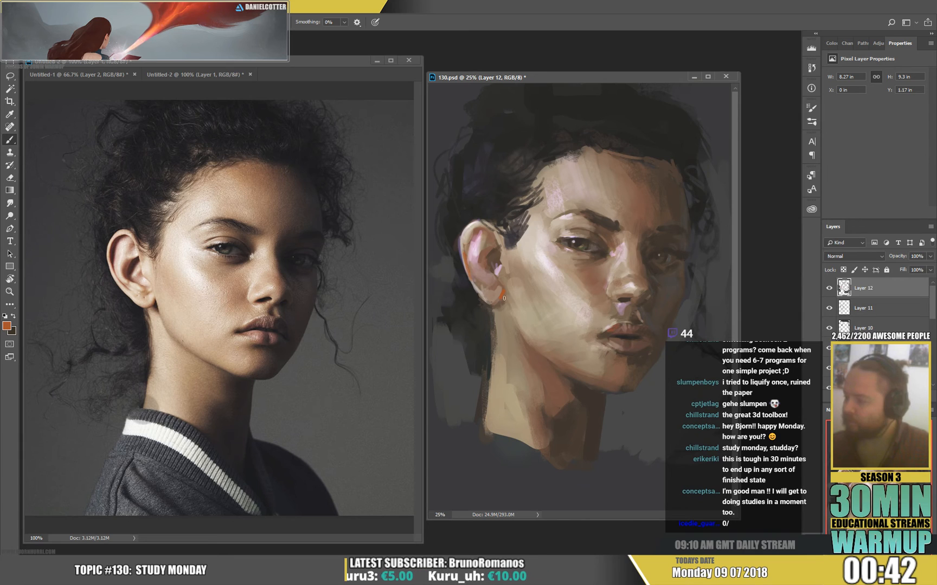
{"action": "left_click", "coordinate": [506, 286], "text": "alt"}
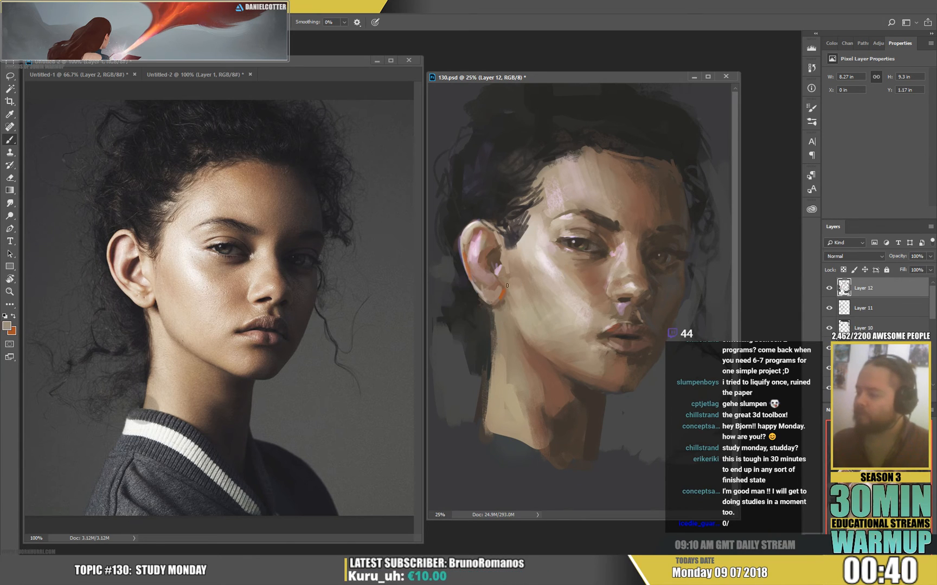
{"action": "left_click", "coordinate": [500, 297], "text": "alt"}
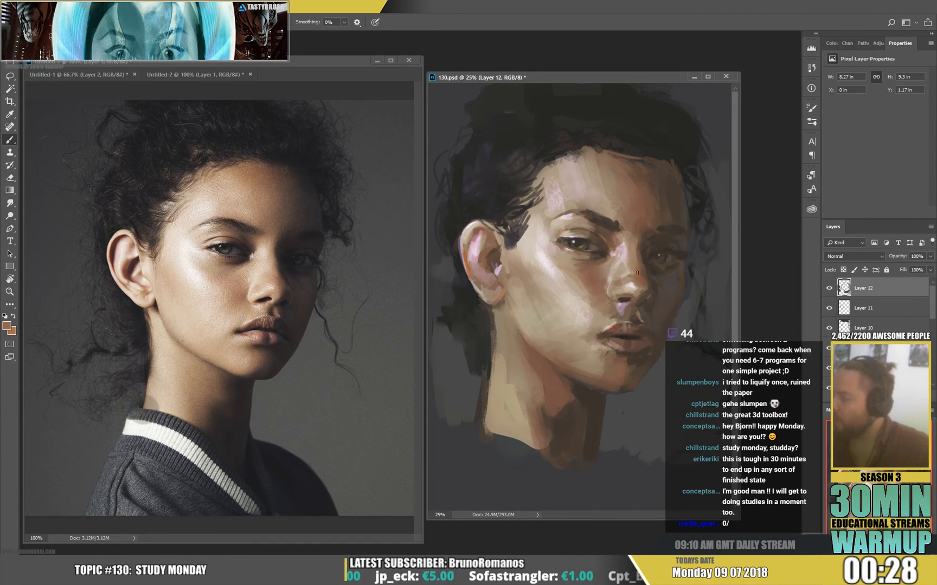
Deepen the shadow beside the nose bridge and define the far eye with dark strokes and a small light accent.
{"action": "left_click", "coordinate": [642, 258], "text": "alt"}
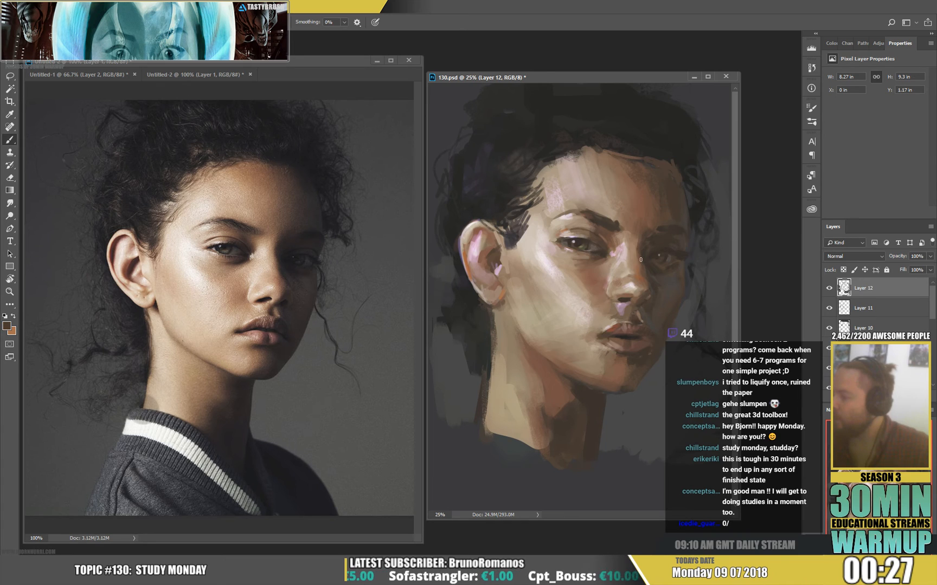
{"action": "left_click", "coordinate": [647, 267], "text": "alt"}
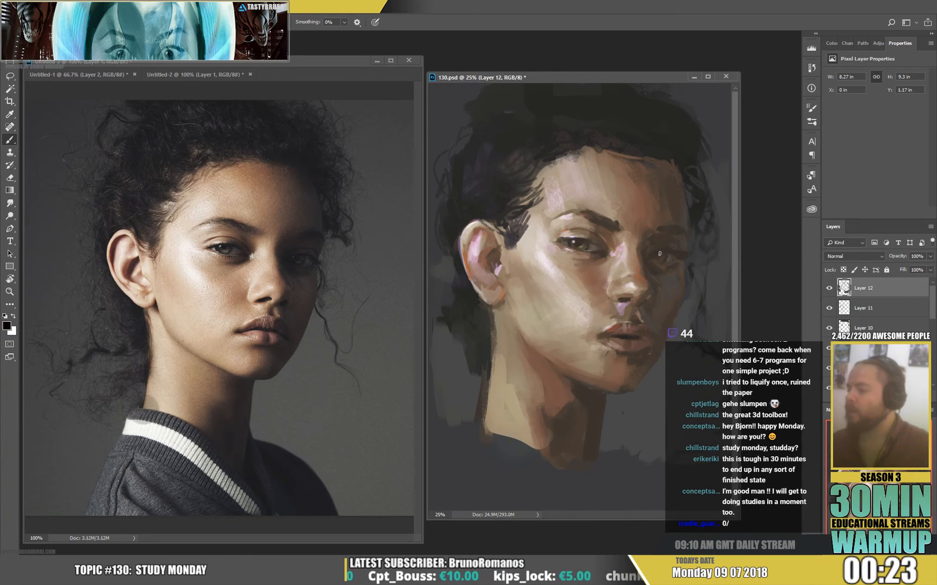
{"action": "key", "text": "x"}
{"action": "left_click", "coordinate": [655, 255]}
{"action": "left_click", "coordinate": [657, 257], "text": "alt"}
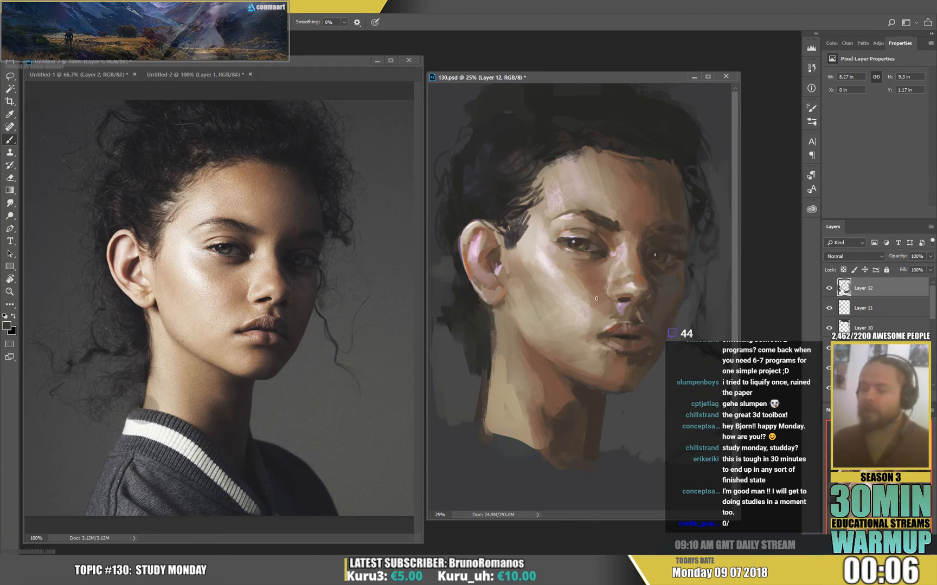
Switch to a textured brush preset and blend the cheek between the nose and mouth corner with sampled tan and brown tones.
{"action": "right_click", "coordinate": [662, 178]}
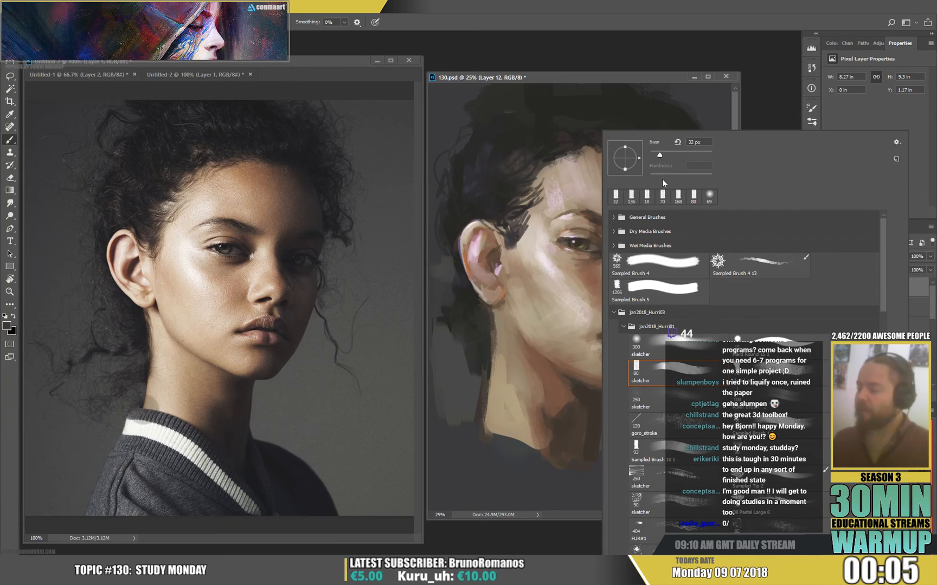
{"action": "left_click", "coordinate": [798, 369]}
{"action": "left_click", "coordinate": [583, 287]}
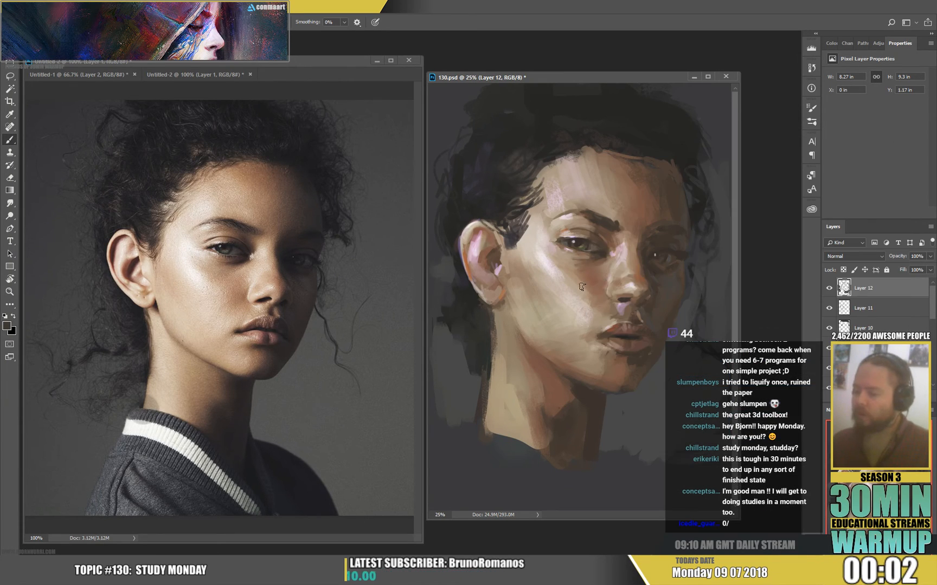
{"action": "left_click", "coordinate": [597, 301], "text": "alt"}
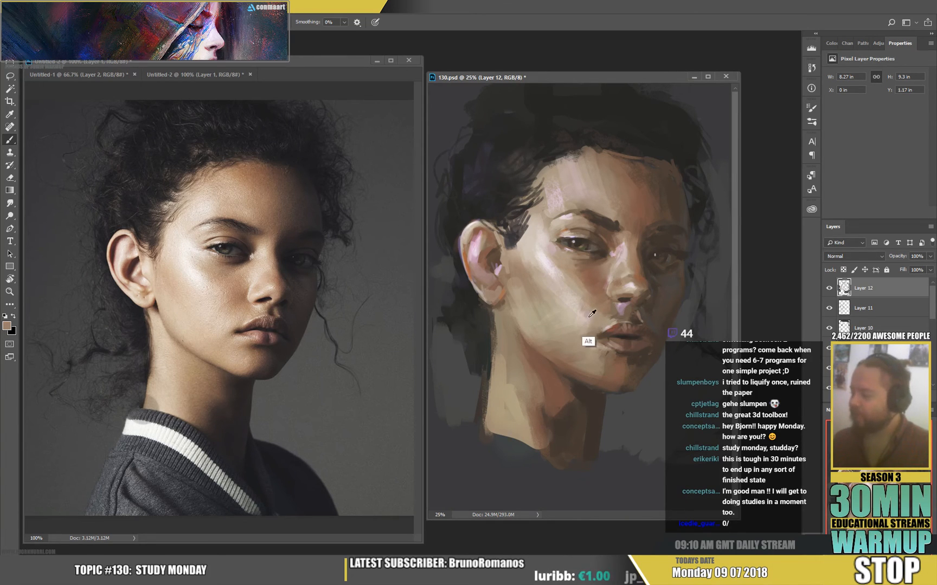
{"action": "left_click", "coordinate": [595, 314], "text": "alt"}
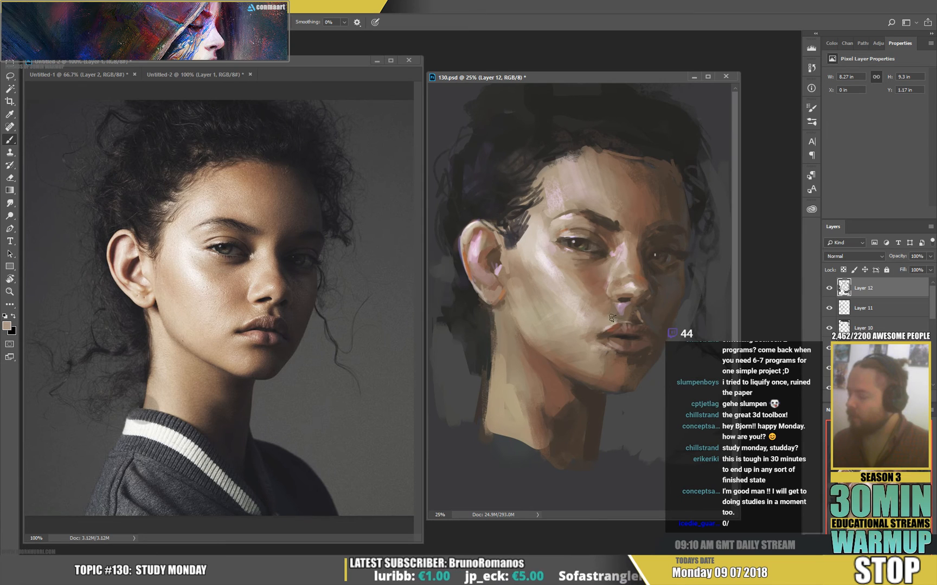
{"action": "left_click", "coordinate": [637, 268], "text": "alt"}
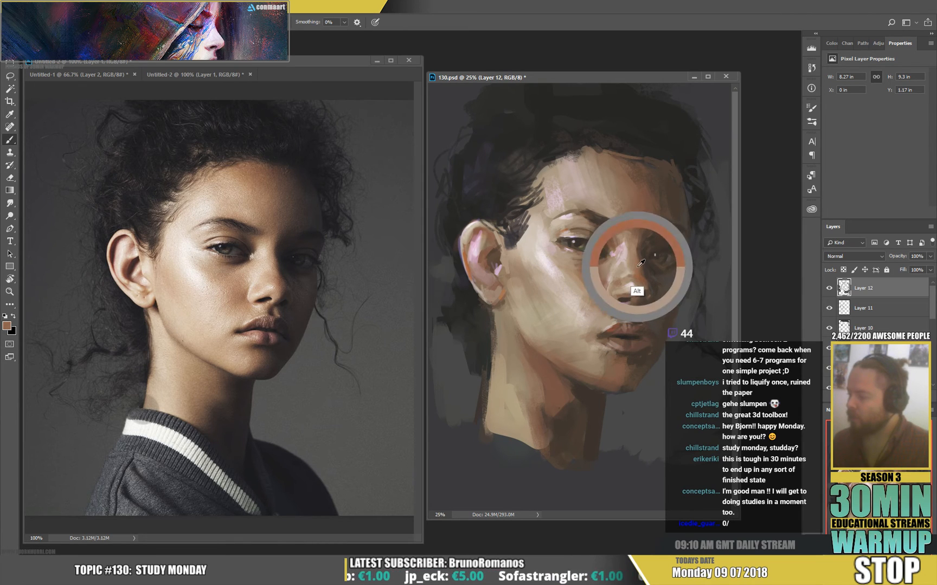
{"action": "left_click", "coordinate": [596, 318], "text": "alt"}
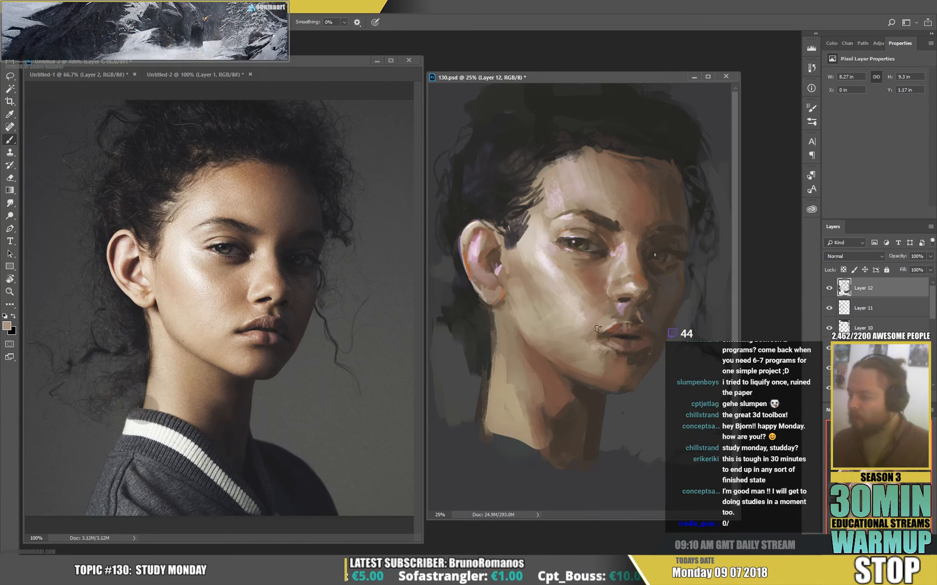
{"action": "left_click", "coordinate": [600, 337], "text": "alt"}
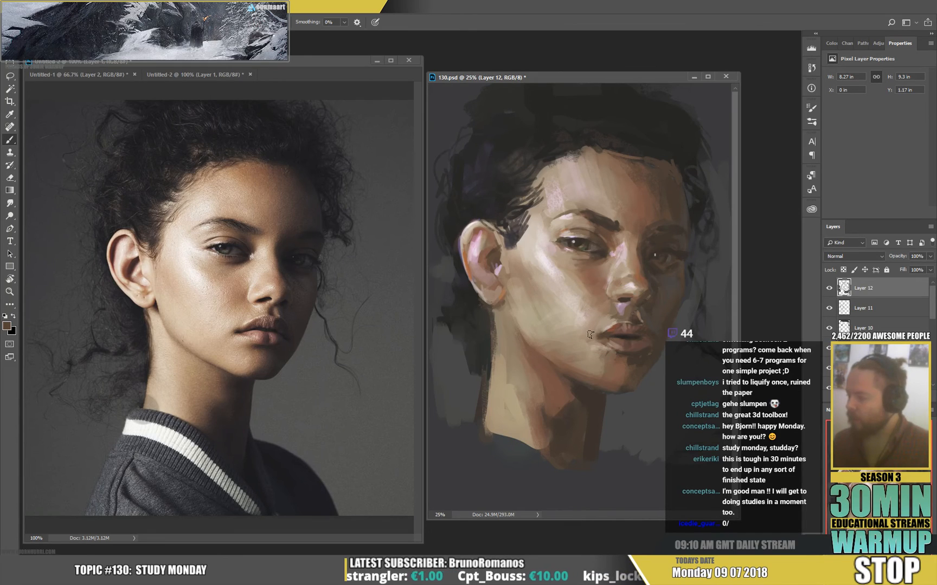
Model the area between the nose and upper lip with sampled skin tones and a pale highlight colour.
{"action": "left_click", "coordinate": [615, 313], "text": "alt"}
{"action": "left_click", "coordinate": [629, 306], "text": "alt"}
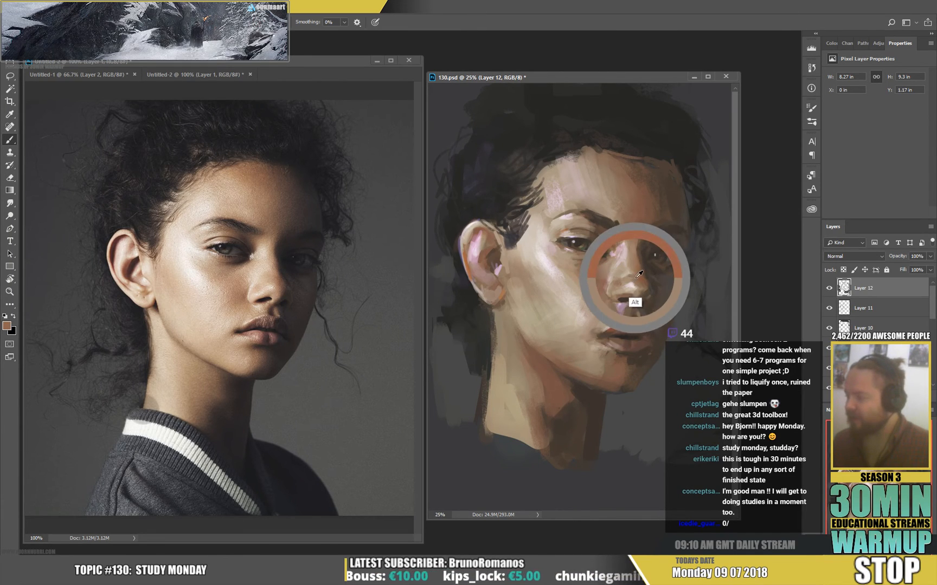
{"action": "left_click", "coordinate": [610, 320], "text": "alt"}
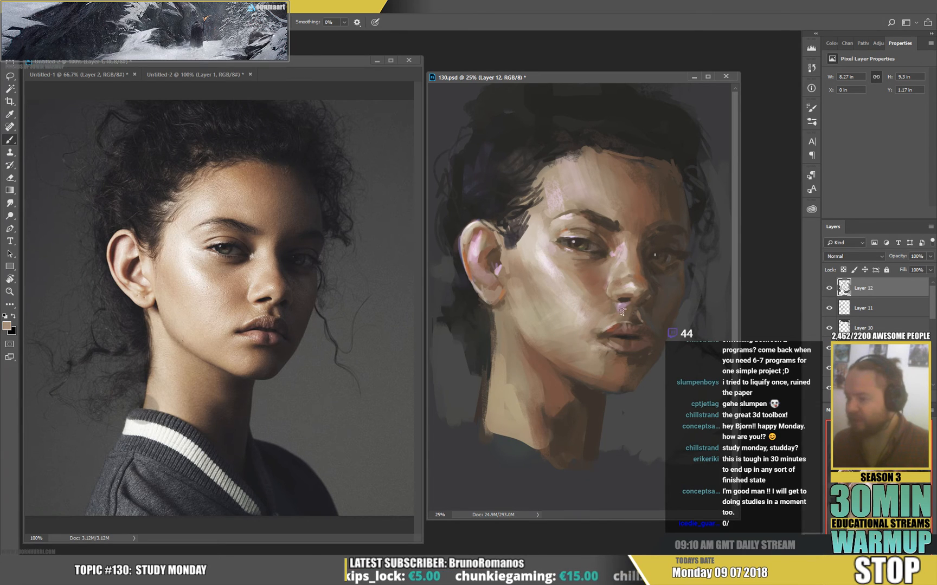
{"action": "left_click", "coordinate": [634, 281], "text": "alt"}
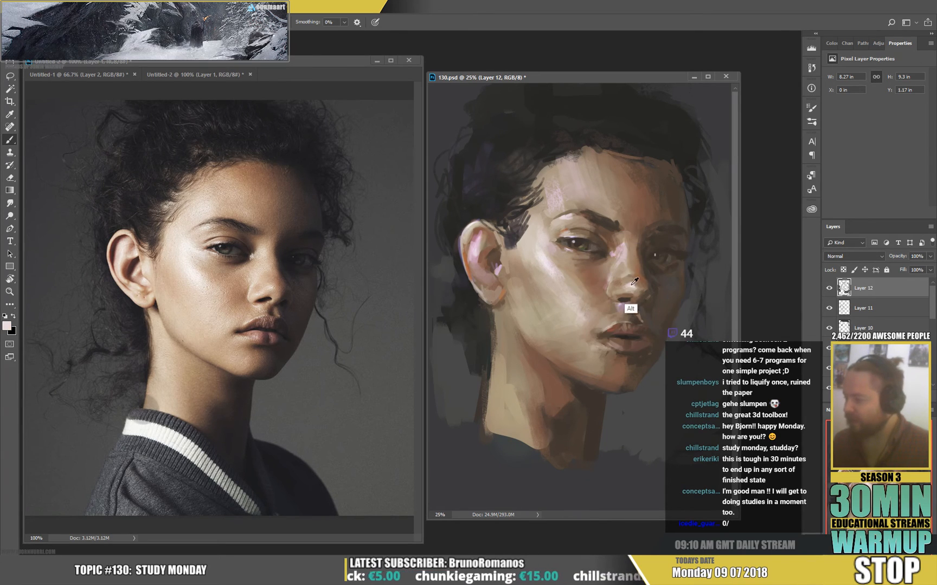
{"action": "left_click", "coordinate": [626, 325], "text": "alt"}
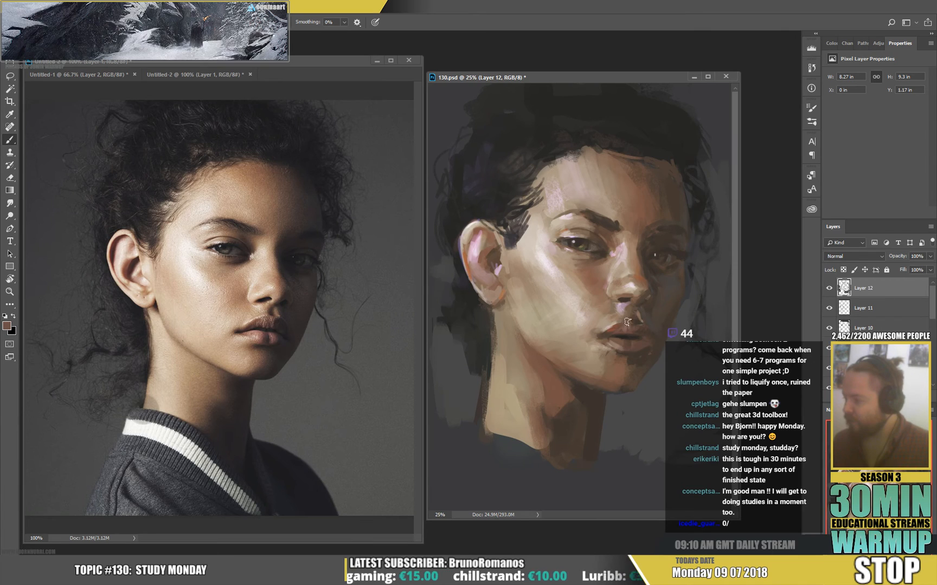
{"action": "left_click", "coordinate": [636, 320], "text": "alt"}
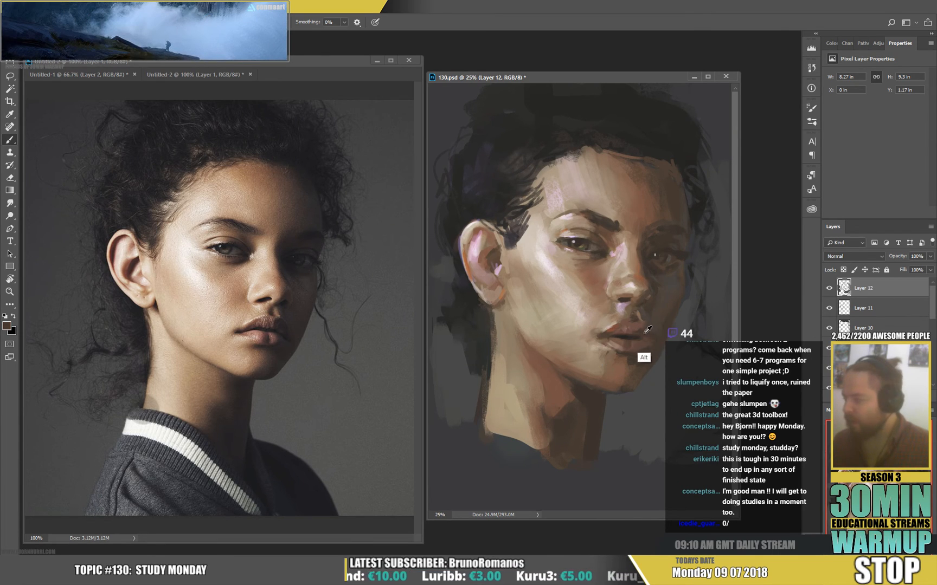
Reshape the upper and lower lips with sampled skin, reddish-brown and dark brown tones, reinforcing the near mouth corner.
{"action": "left_click", "coordinate": [624, 327], "text": "alt"}
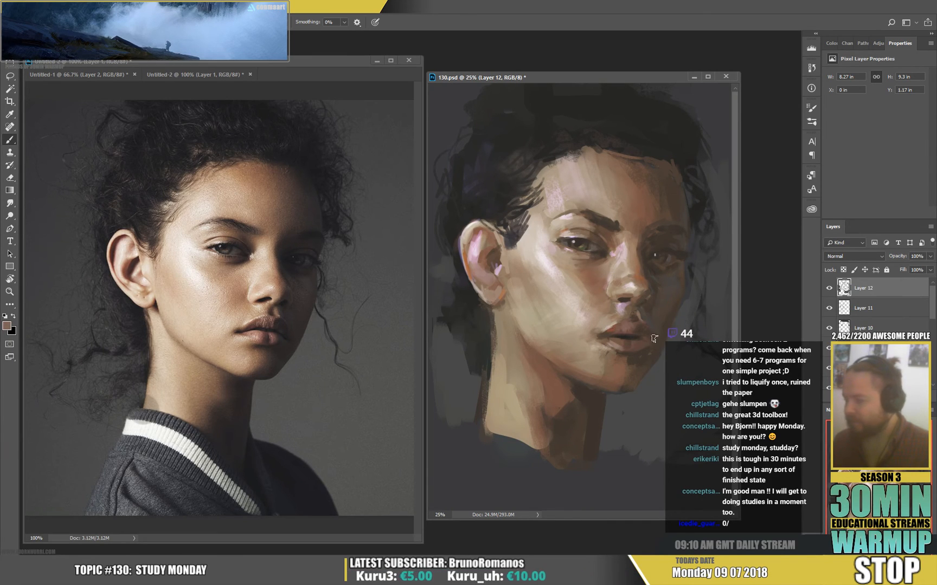
{"action": "left_click", "coordinate": [623, 310], "text": "alt"}
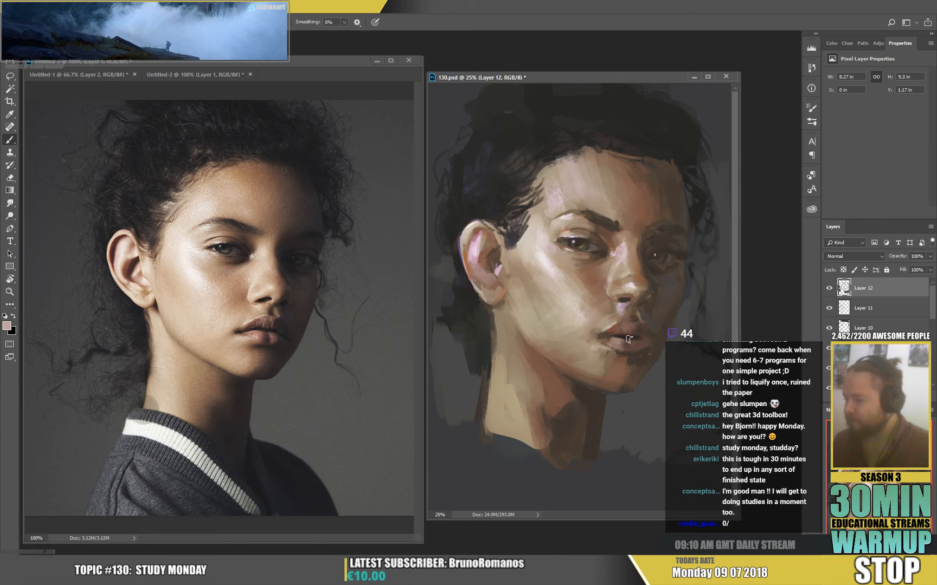
{"action": "left_click", "coordinate": [624, 345], "text": "alt"}
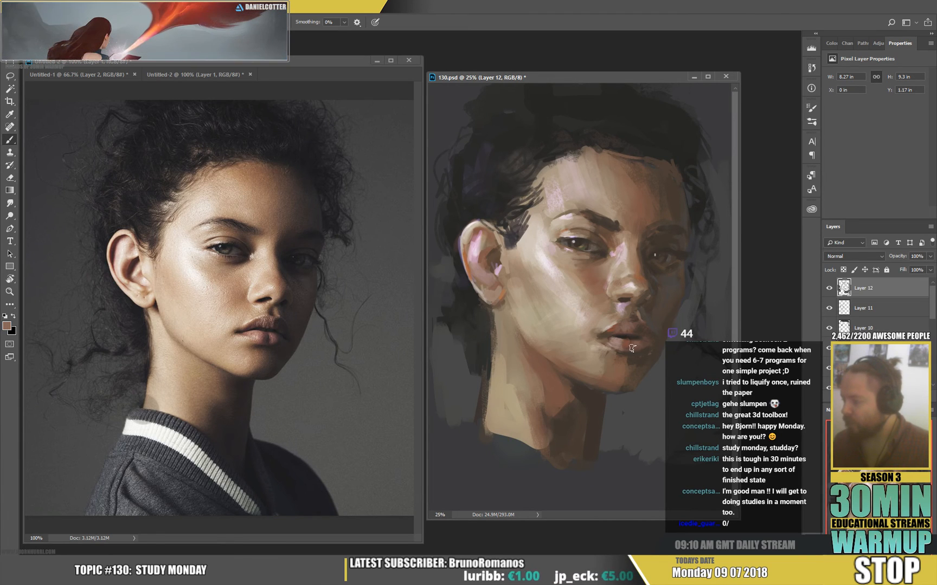
{"action": "left_click", "coordinate": [630, 337], "text": "alt"}
{"action": "left_click", "coordinate": [629, 340], "text": "alt"}
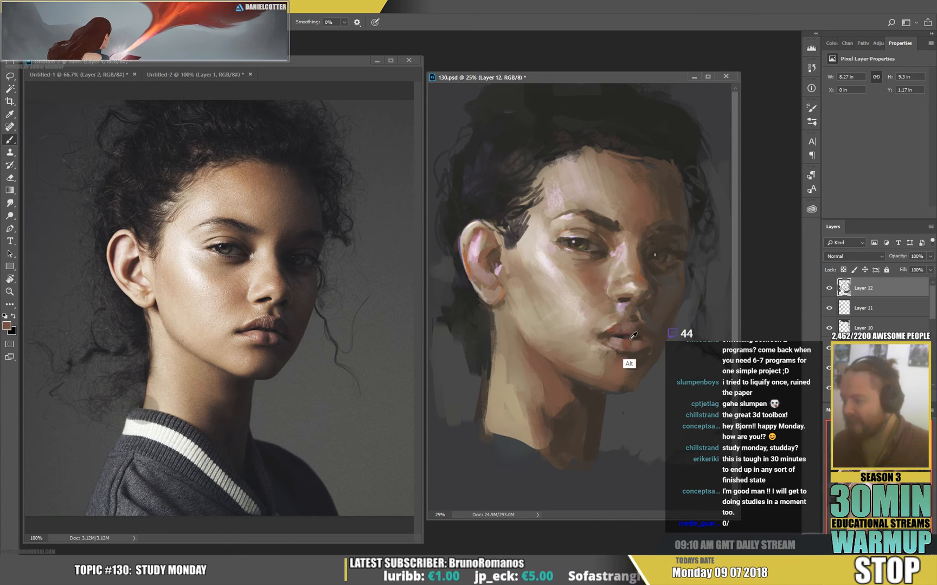
{"action": "left_click", "coordinate": [630, 336], "text": "alt"}
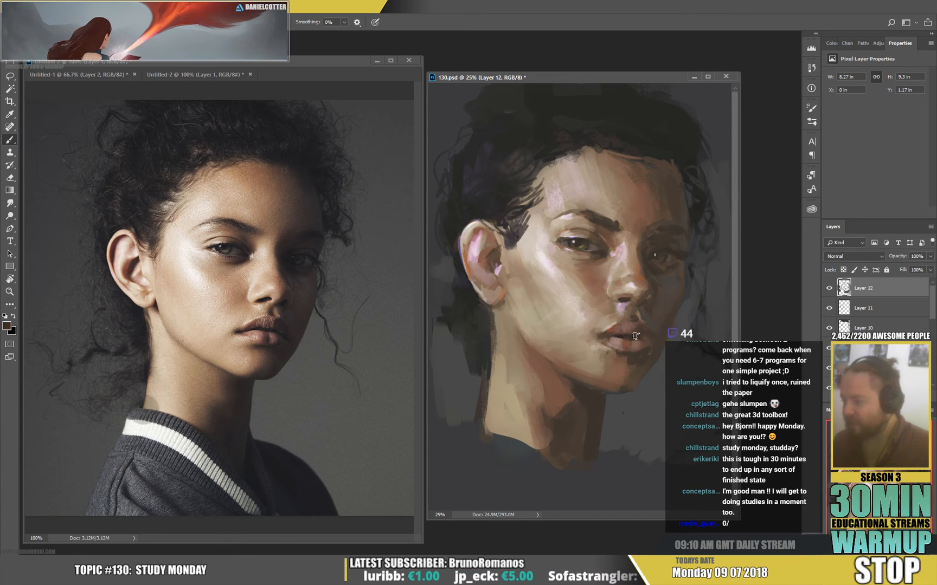
{"action": "left_click", "coordinate": [605, 335], "text": "alt"}
{"action": "left_click", "coordinate": [605, 334], "text": "alt"}
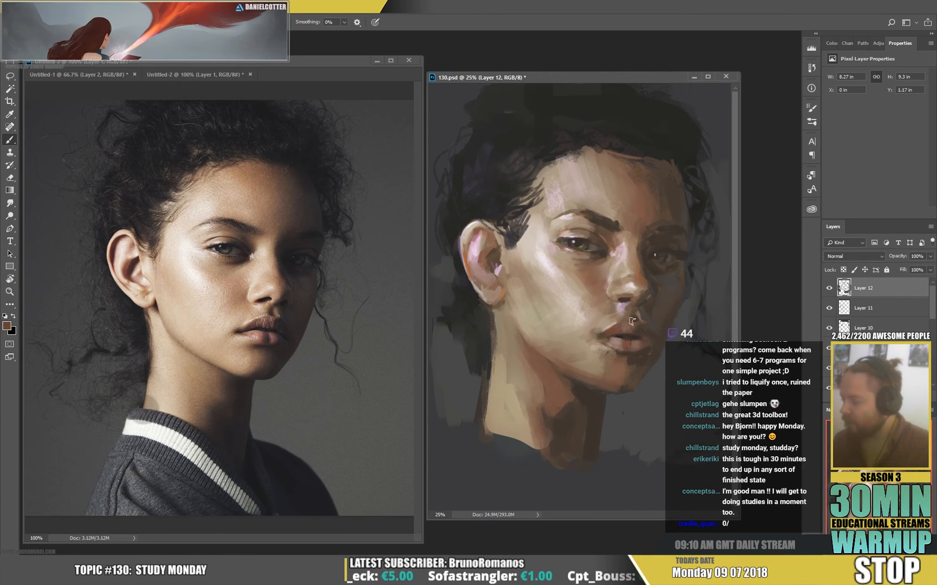
Sample a pale highlight from the cheek, add light accents to the lower lip and blend them with sampled pink-brown tones.
{"action": "right_click", "coordinate": [657, 341]}
{"action": "left_click", "coordinate": [553, 265], "text": "alt"}
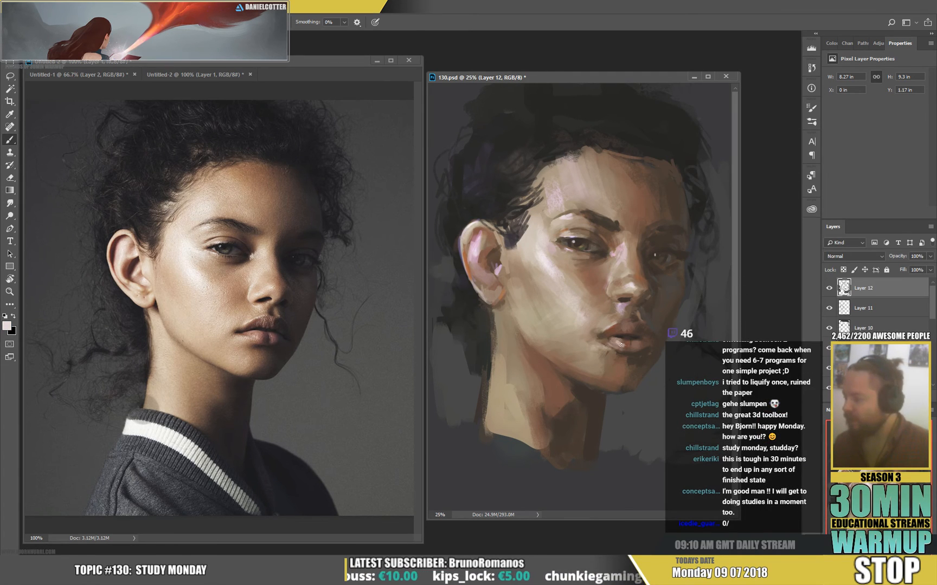
{"action": "left_click", "coordinate": [637, 333], "text": "alt"}
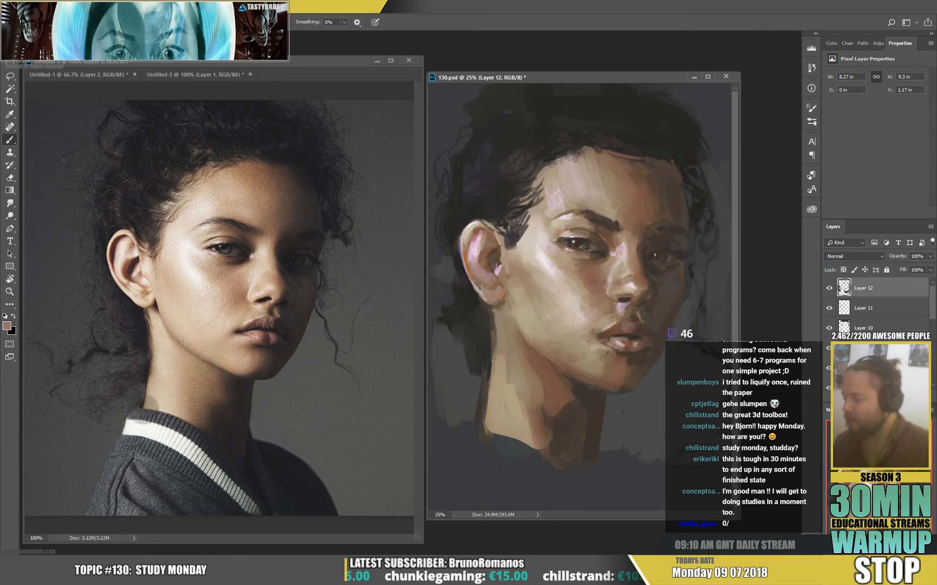
{"action": "left_click", "coordinate": [625, 341], "text": "alt"}
{"action": "left_click", "coordinate": [629, 343], "text": "alt"}
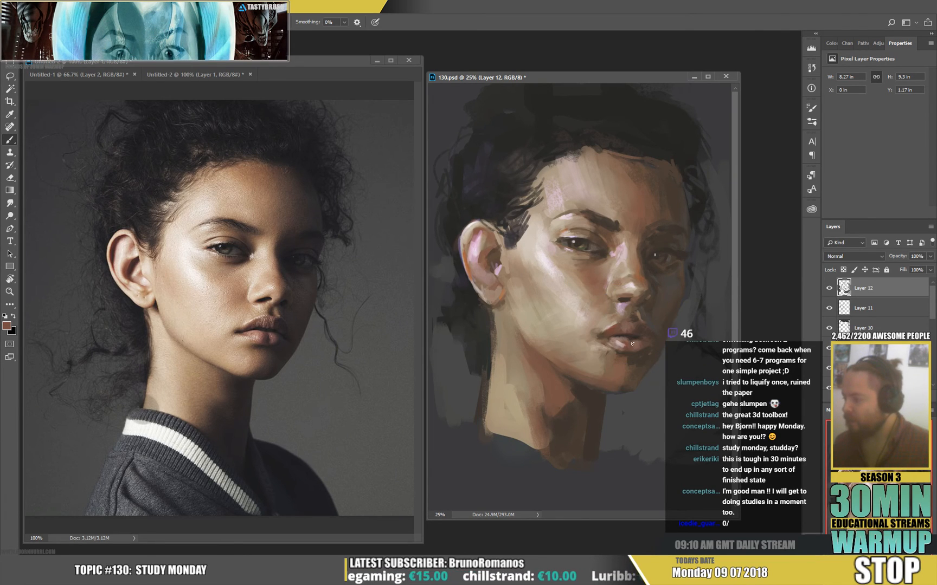
{"action": "left_click", "coordinate": [640, 344], "text": "alt"}
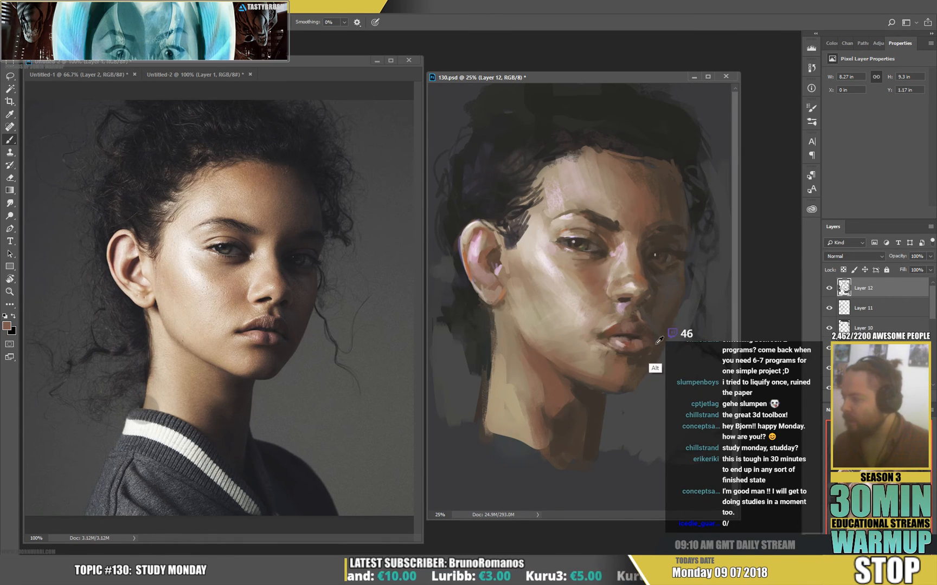
Define the shadow under the lower lip, the far mouth corner and the upper lip with sampled dark brown and grey tones.
{"action": "left_click", "coordinate": [643, 344], "text": "alt"}
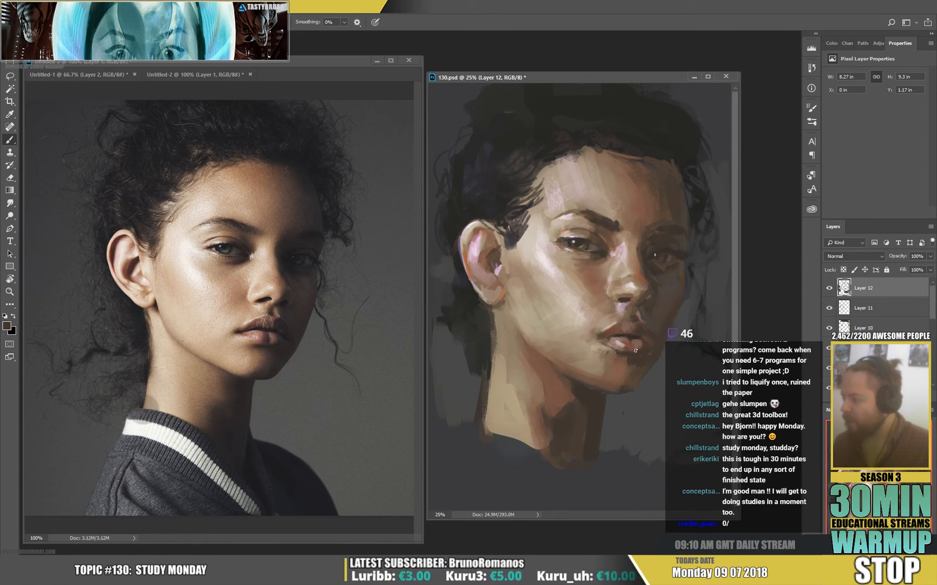
{"action": "left_click", "coordinate": [637, 350], "text": "alt"}
{"action": "left_click_drag", "start_coordinate": [645, 348], "coordinate": [653, 345]}
{"action": "left_click", "coordinate": [635, 339], "text": "alt"}
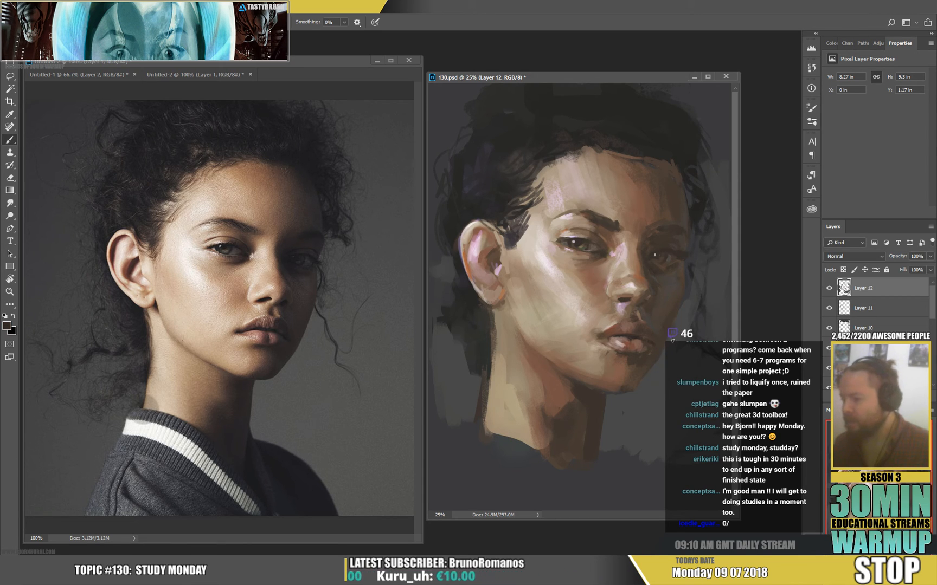
{"action": "left_click", "coordinate": [661, 330], "text": "alt"}
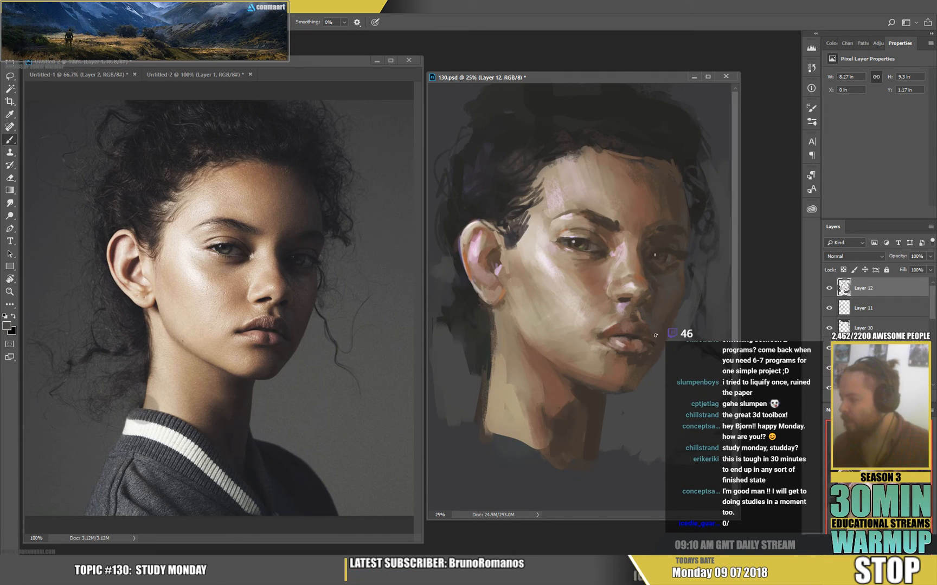
{"action": "left_click", "coordinate": [657, 339], "text": "alt"}
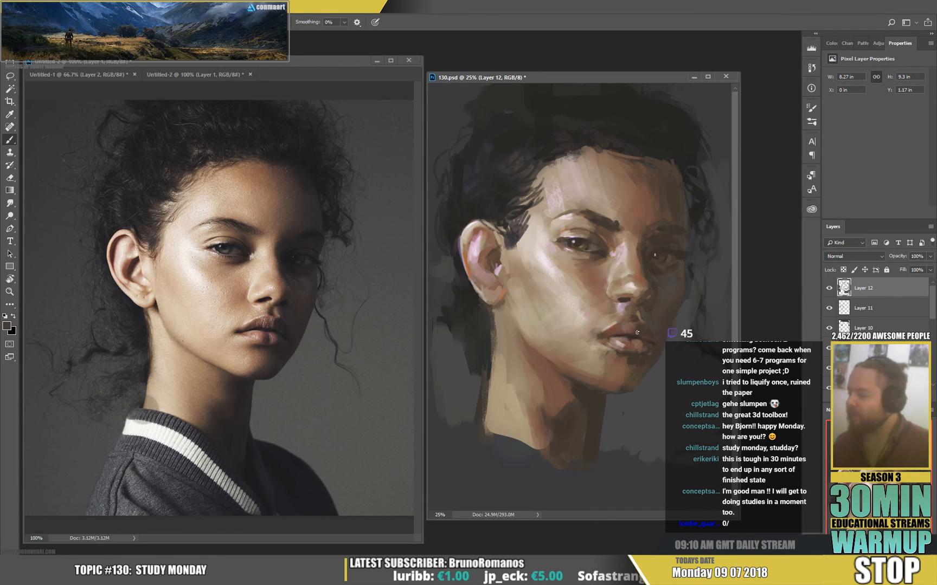
{"action": "mouse_move", "coordinate": [637, 332]}
{"action": "left_mouse_down", "text": "alt"}
{"action": "mouse_move", "coordinate": [629, 344]}
{"action": "mouse_move", "coordinate": [639, 281]}
{"action": "mouse_move", "coordinate": [629, 338]}
{"action": "left_mouse_up", "text": "alt"}
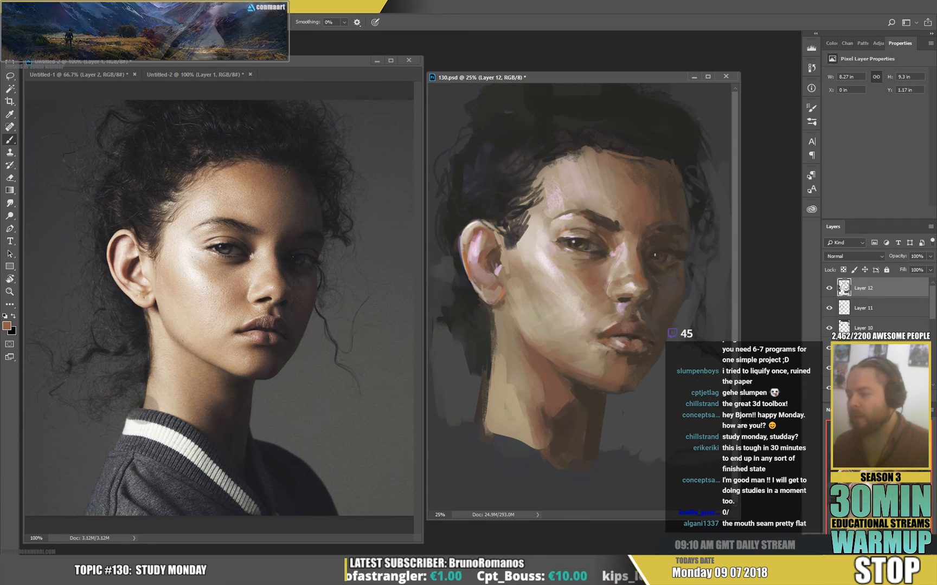
{"action": "left_click", "coordinate": [650, 358], "text": "alt"}
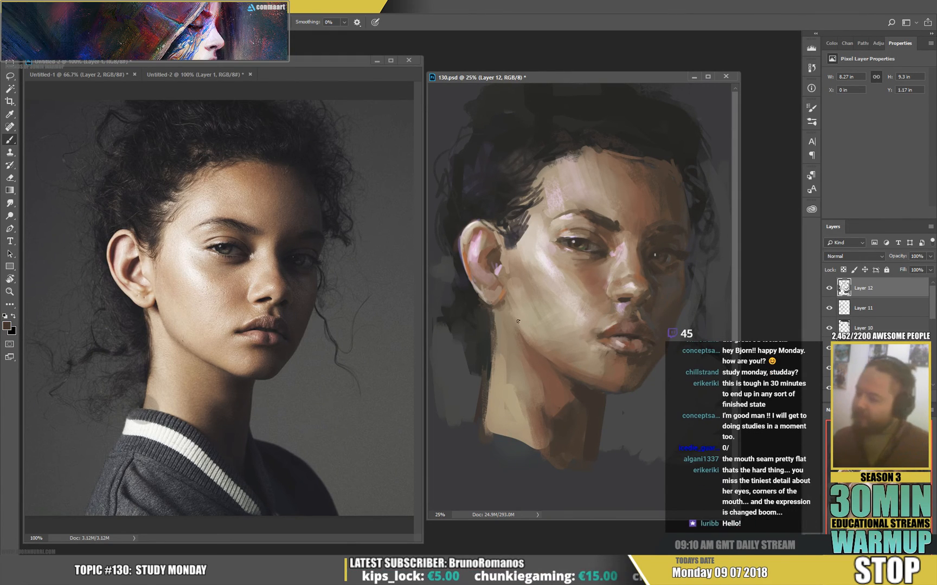
Paint sampled warm brown strokes along the jaw below the ear and the back edge of the neck, and save the file.
{"action": "left_click_drag", "start_coordinate": [512, 311], "coordinate": [524, 340]}
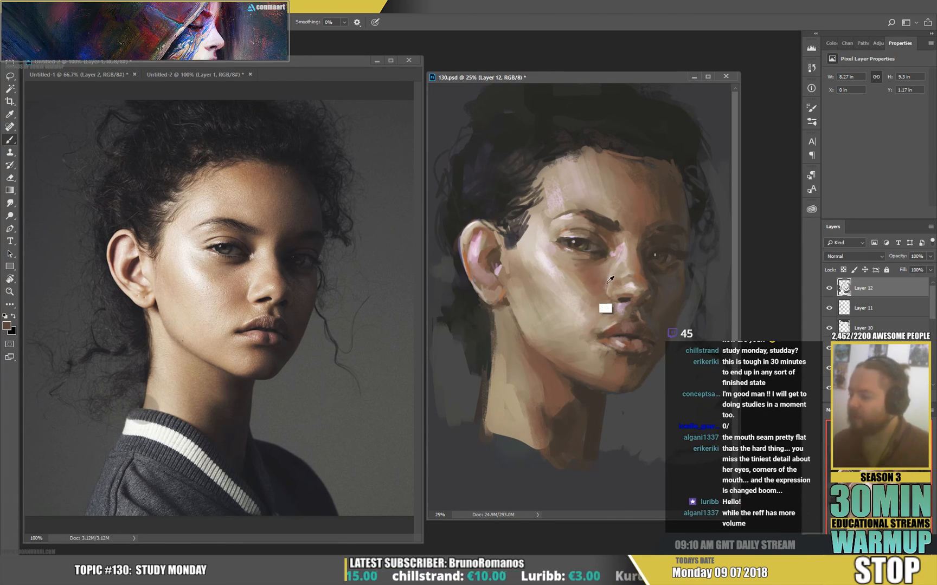
{"action": "left_click", "coordinate": [602, 308], "text": "alt"}
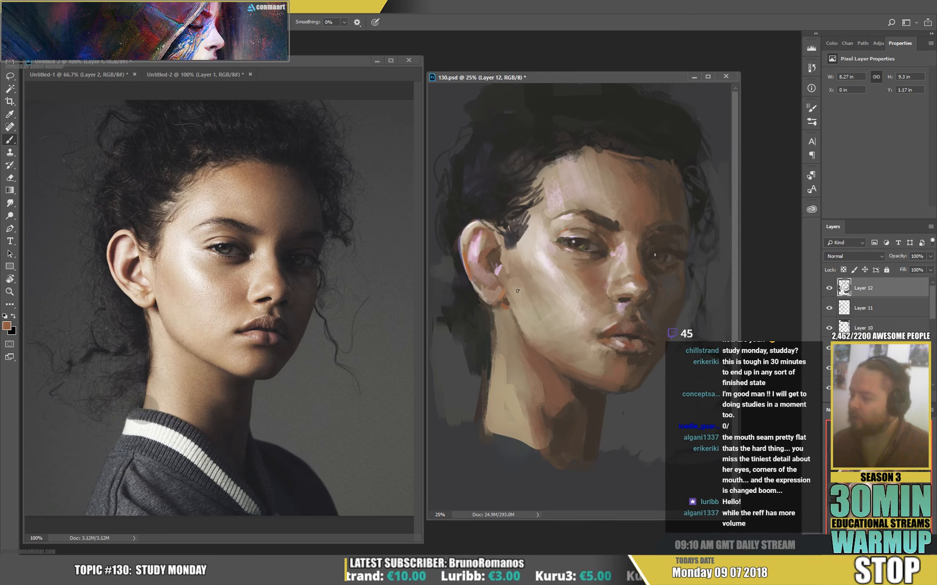
{"action": "left_click", "coordinate": [533, 349], "text": "alt"}
{"action": "left_click_drag", "start_coordinate": [513, 312], "coordinate": [534, 341]}
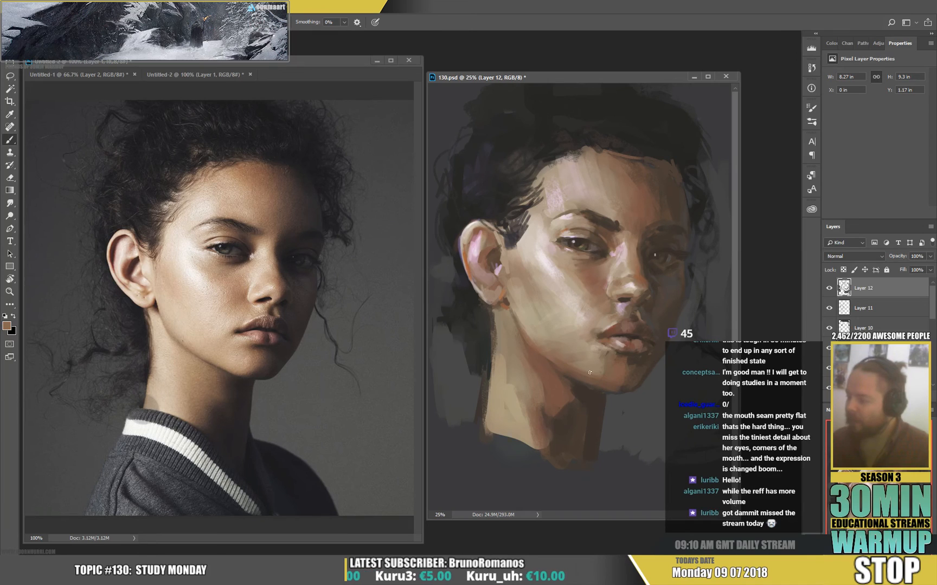
{"action": "left_click_drag", "start_coordinate": [490, 369], "coordinate": [489, 402]}
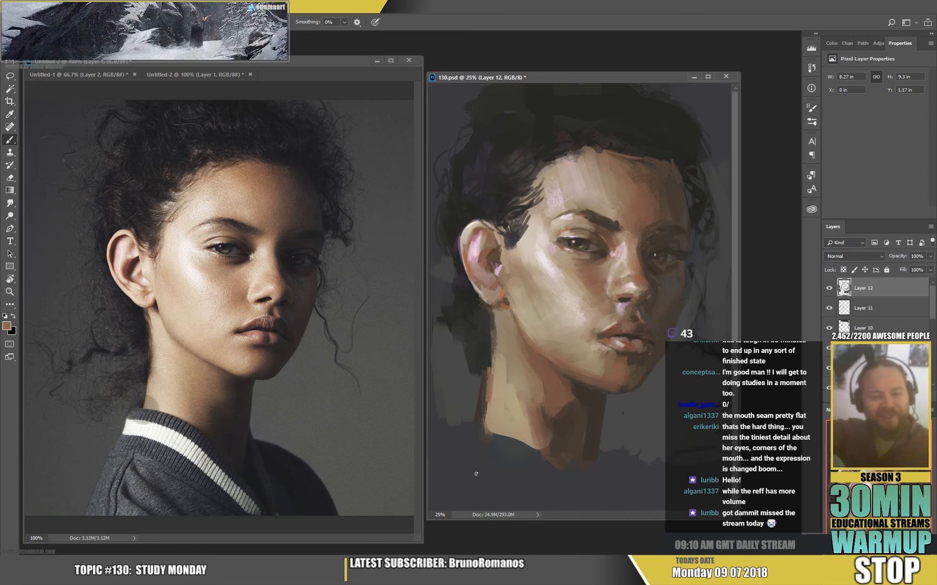
{"action": "key", "text": "ctrl+s"}
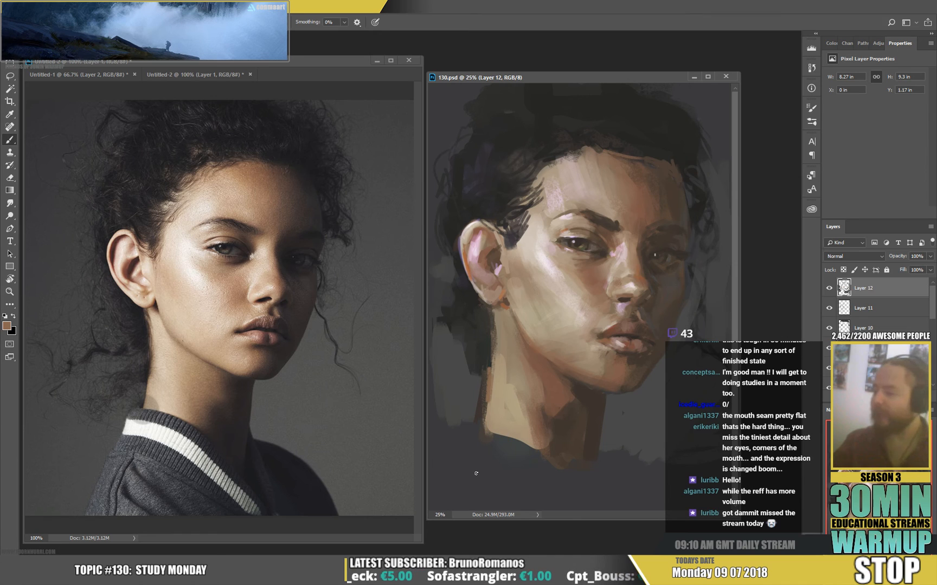
Lighten the skin above the upper lip with a sampled pale tone and blend the lip edge with orange-brown tones.
{"action": "left_click", "coordinate": [587, 319], "text": "alt"}
{"action": "left_click_drag", "start_coordinate": [585, 316], "coordinate": [594, 323]}
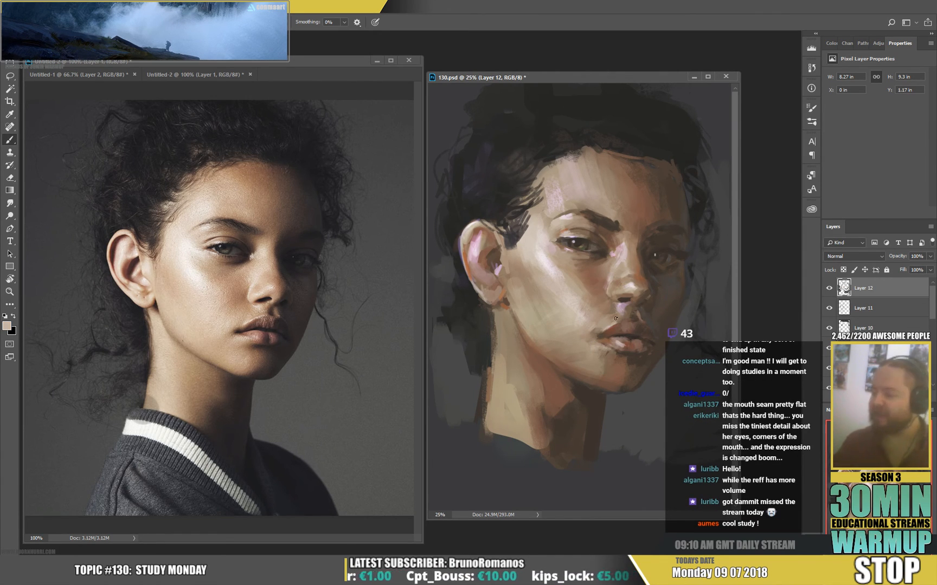
{"action": "key", "text": "alt"}
{"action": "left_click", "coordinate": [642, 278], "text": "alt"}
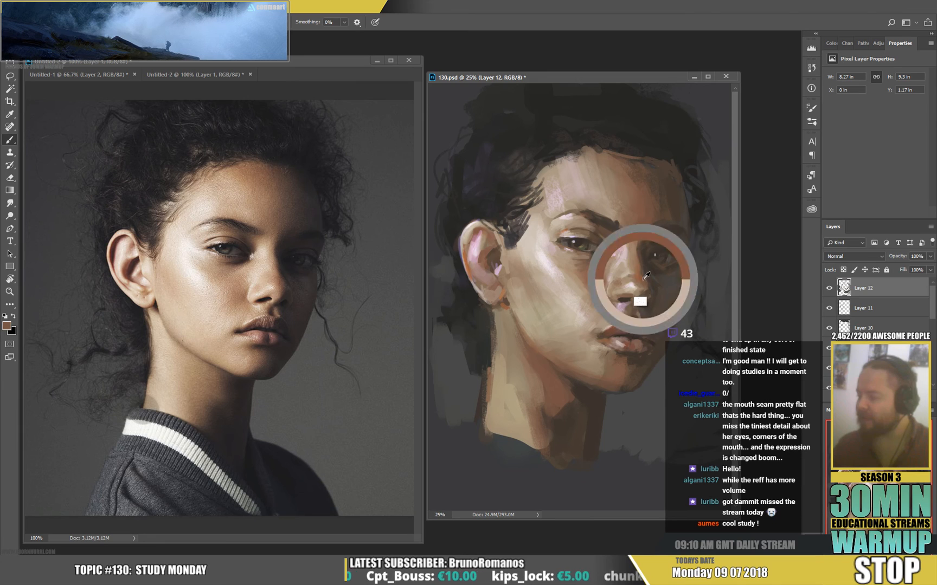
{"action": "left_click", "coordinate": [615, 325], "text": "alt"}
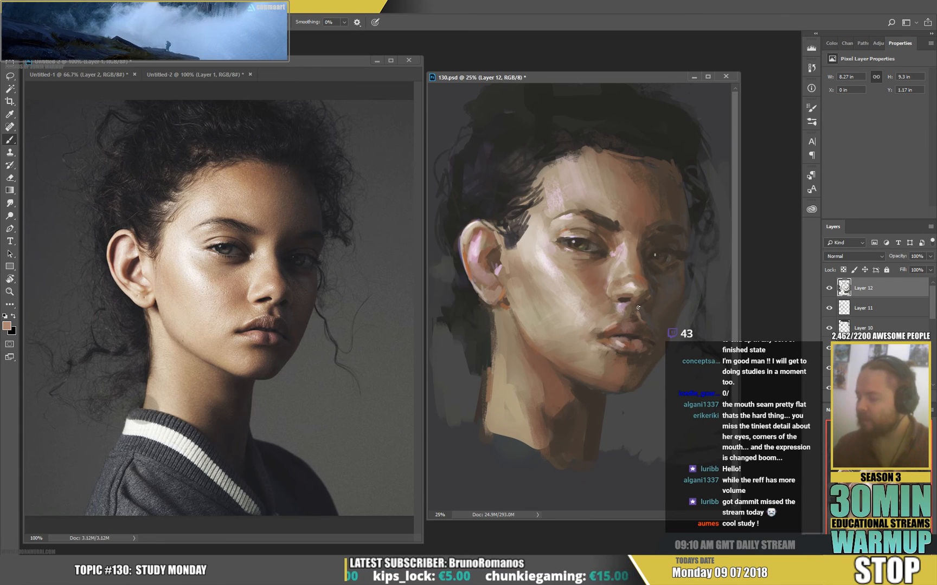
{"action": "left_click", "coordinate": [617, 326], "text": "alt"}
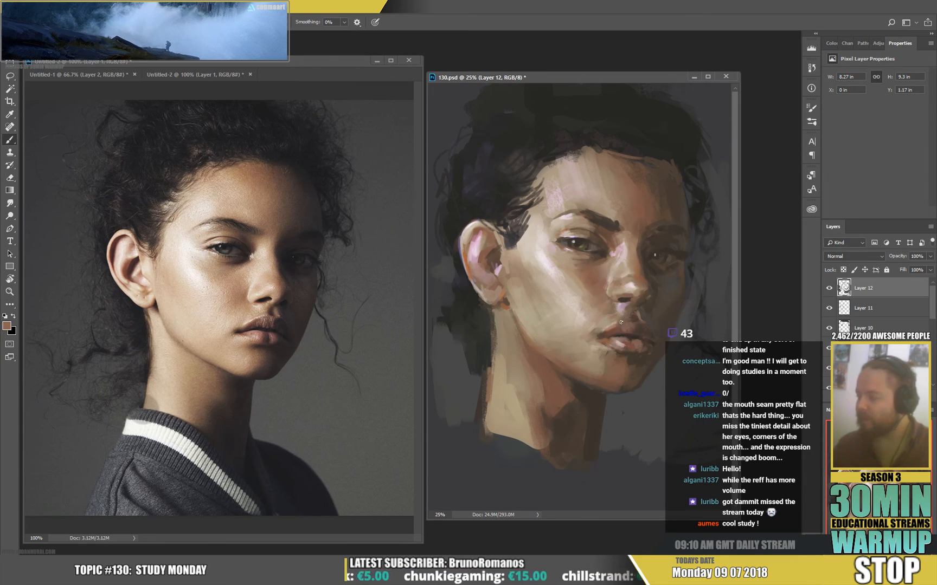
Model the philtrum and upper lip contour with sampled mauve and brown tones, retouch the lower lip, and save the file.
{"action": "left_click", "coordinate": [623, 312], "text": "alt"}
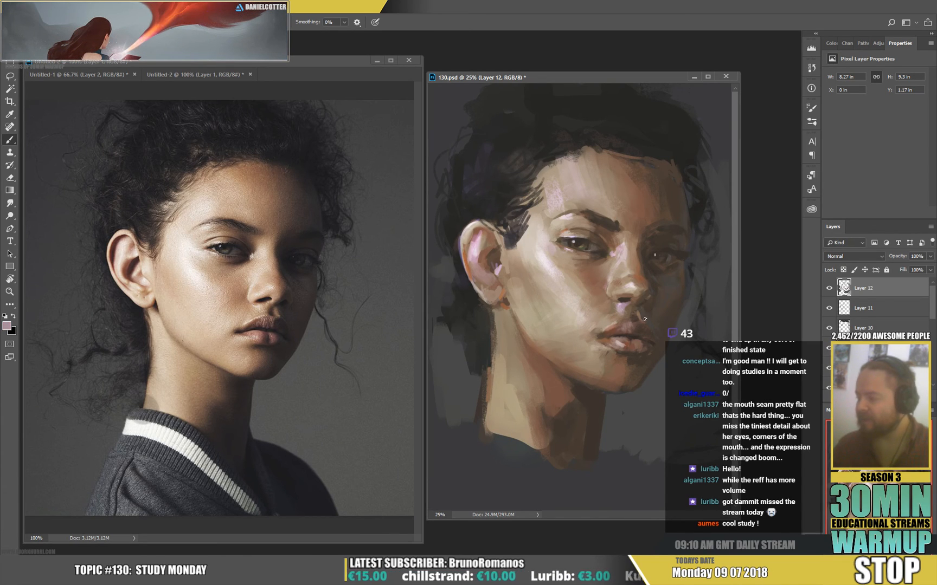
{"action": "left_click", "coordinate": [619, 326], "text": "alt"}
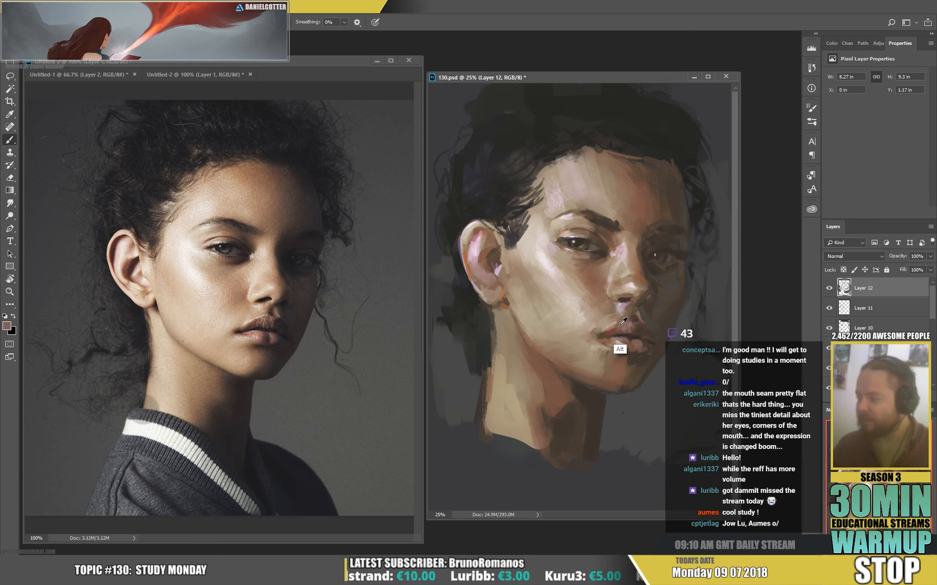
{"action": "left_click", "coordinate": [617, 326], "text": "alt"}
{"action": "left_click", "coordinate": [632, 326], "text": "alt"}
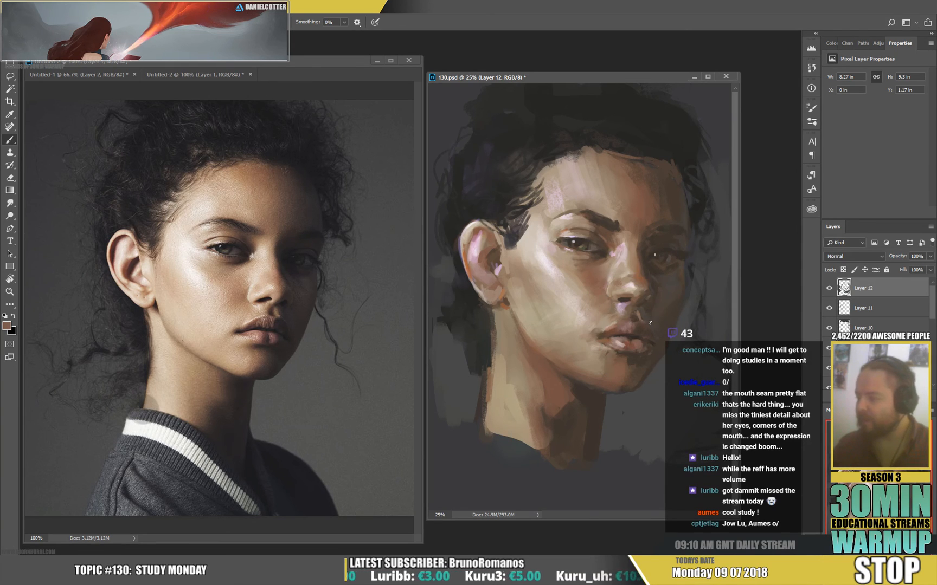
{"action": "left_click", "coordinate": [622, 367], "text": "alt"}
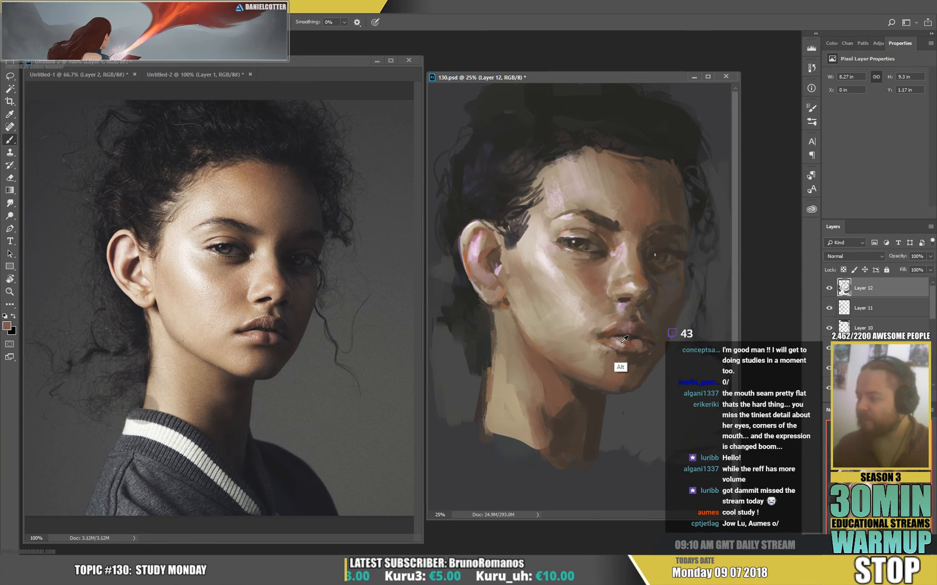
{"action": "key", "text": "ctrl+s"}
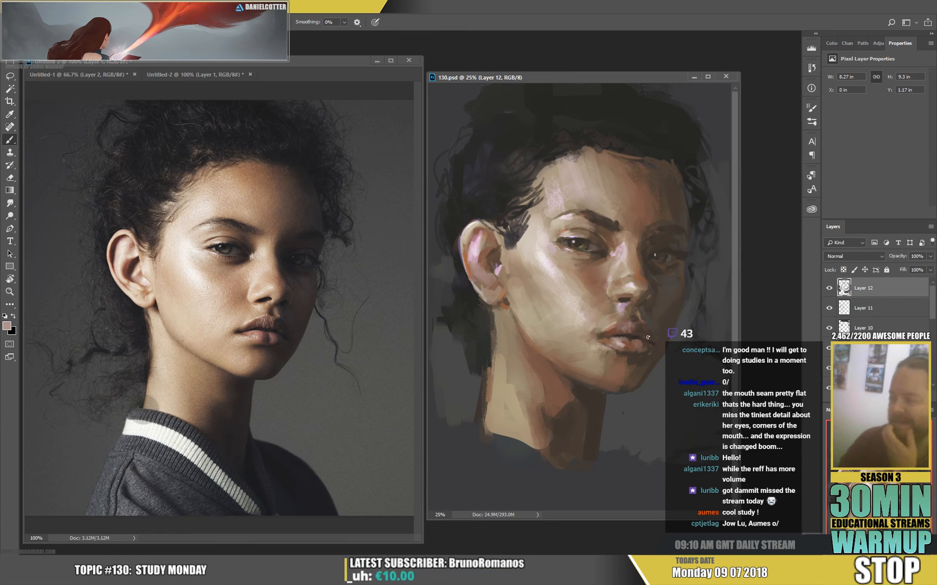
Add warm orange-brown accents to the far side of the lips and save the file.
{"action": "left_click", "coordinate": [646, 312], "text": "alt"}
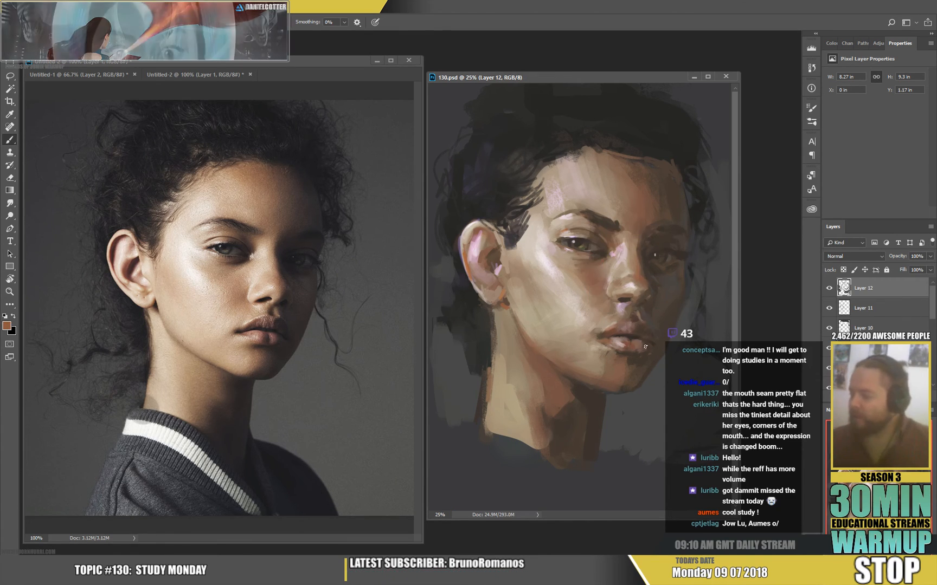
{"action": "left_click_drag", "start_coordinate": [640, 318], "coordinate": [645, 340]}
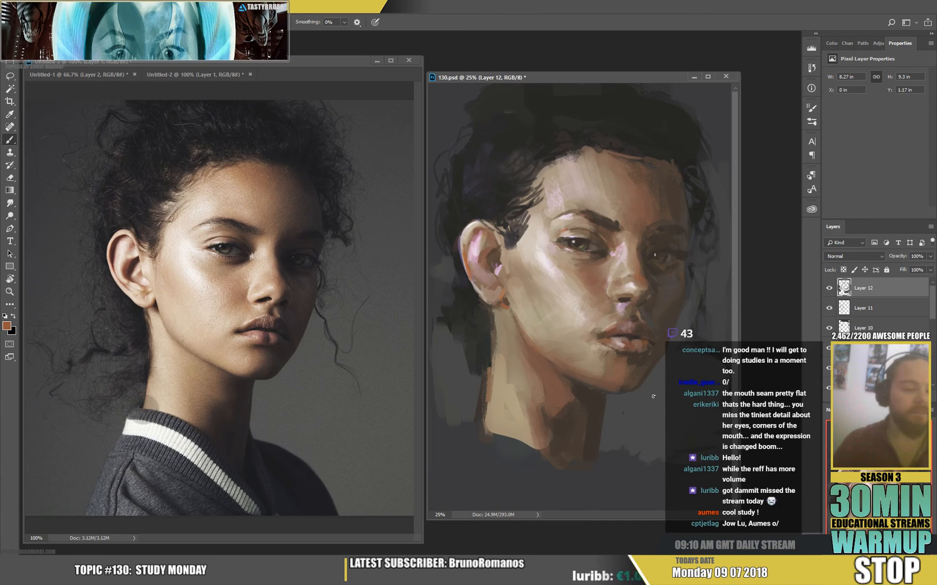
{"action": "key", "text": "ctrl+s"}
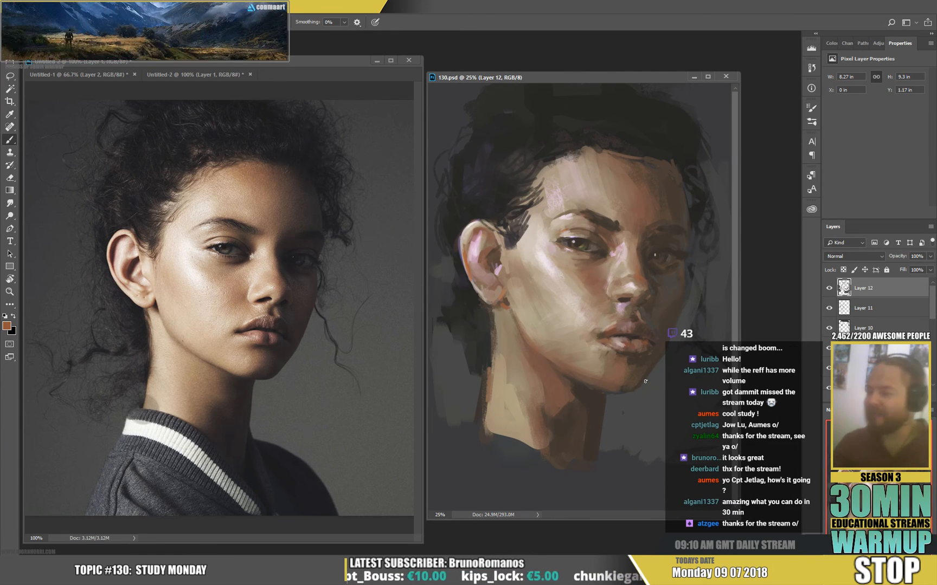
Brighten the skin at the near eye's outer corner and upper cheek with sampled pale pink, and touch up the under-eye area with brown tones.
{"action": "left_click", "coordinate": [559, 265], "text": "alt"}
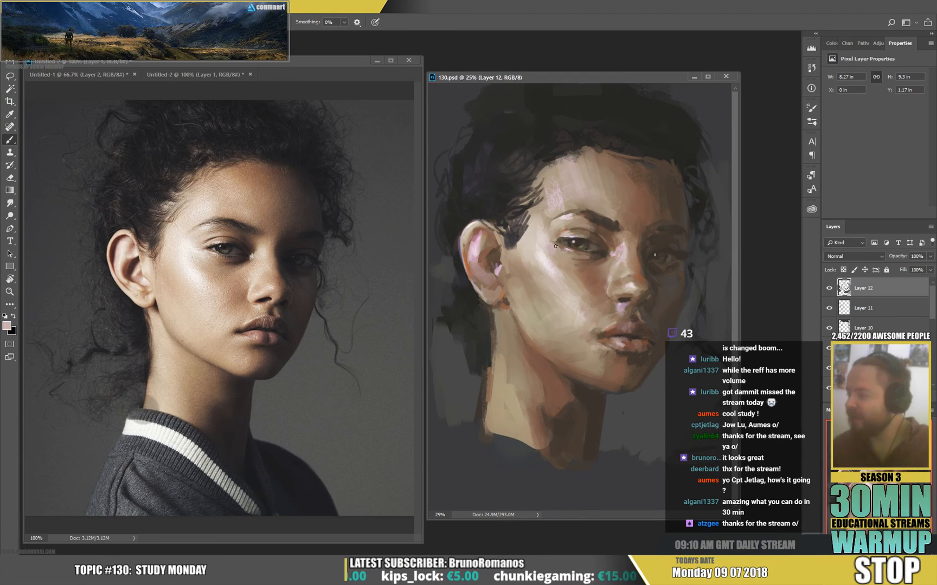
{"action": "mouse_move", "coordinate": [556, 248]}
{"action": "left_mouse_down"}
{"action": "mouse_move", "coordinate": [559, 255]}
{"action": "mouse_move", "coordinate": [549, 253]}
{"action": "left_mouse_up"}
{"action": "left_click", "coordinate": [550, 273], "text": "alt"}
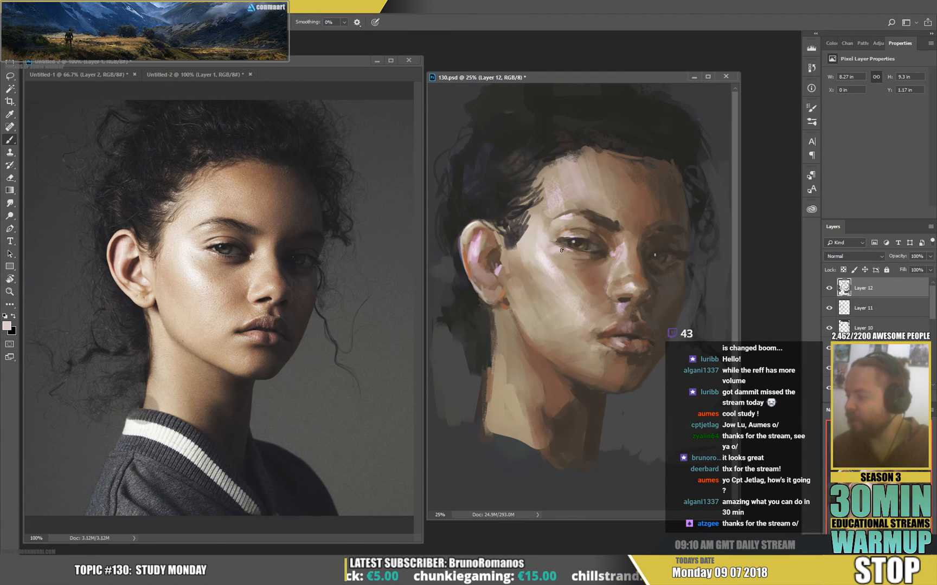
{"action": "left_click", "coordinate": [594, 281], "text": "alt"}
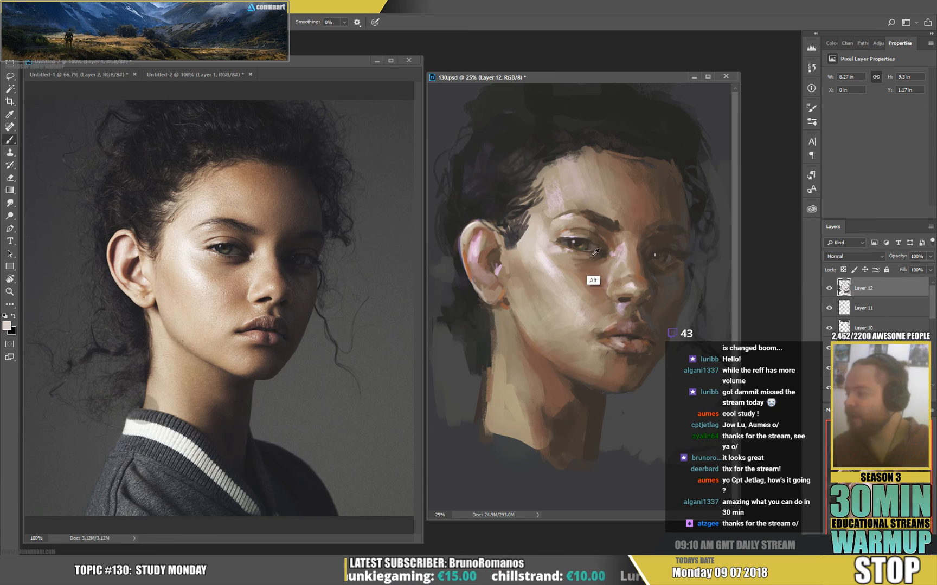
{"action": "left_click", "coordinate": [592, 257], "text": "alt"}
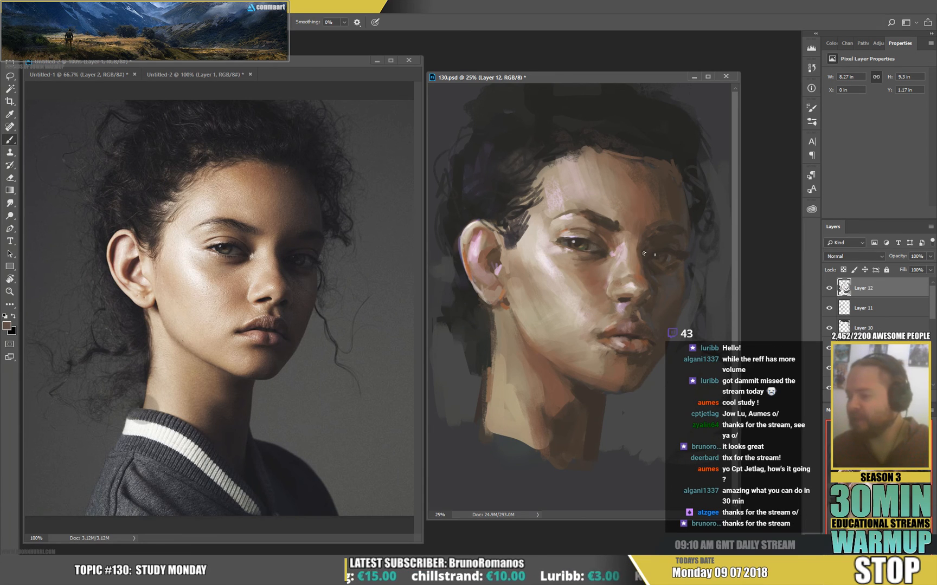
{"action": "left_click", "coordinate": [618, 255], "text": "alt"}
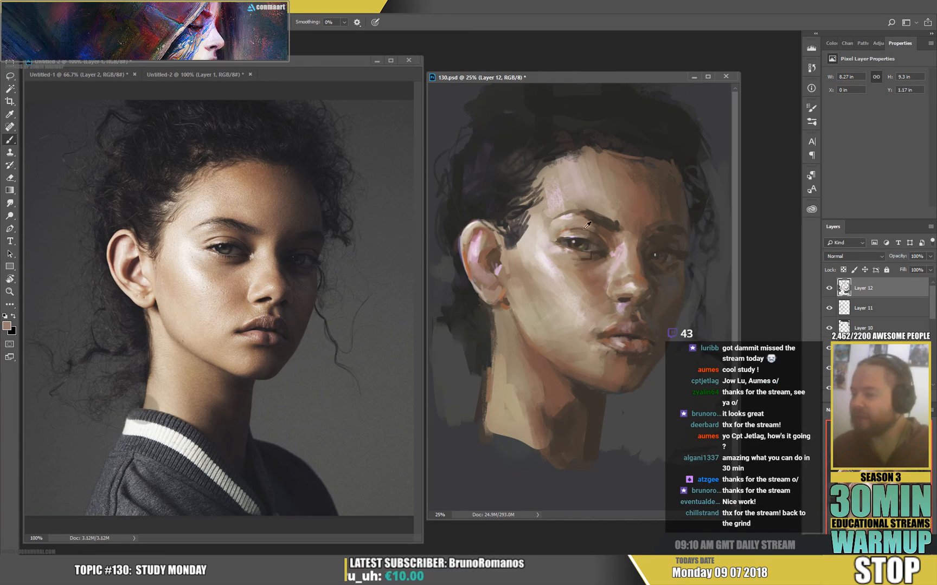
Refine the near eye's outer corner and lids by alternating sampled pale pink and dark brown tones.
{"action": "left_click", "coordinate": [564, 261], "text": "alt"}
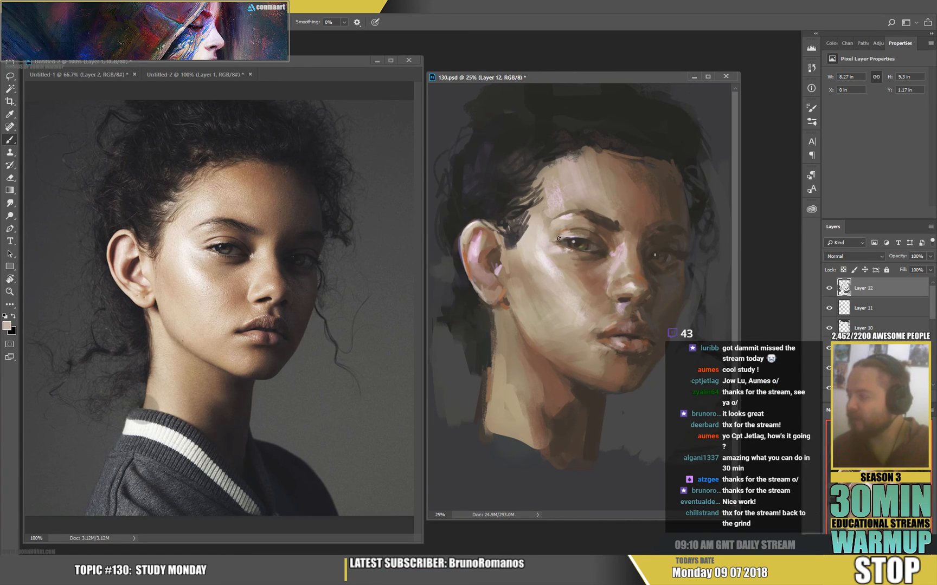
{"action": "left_click", "coordinate": [559, 241], "text": "alt"}
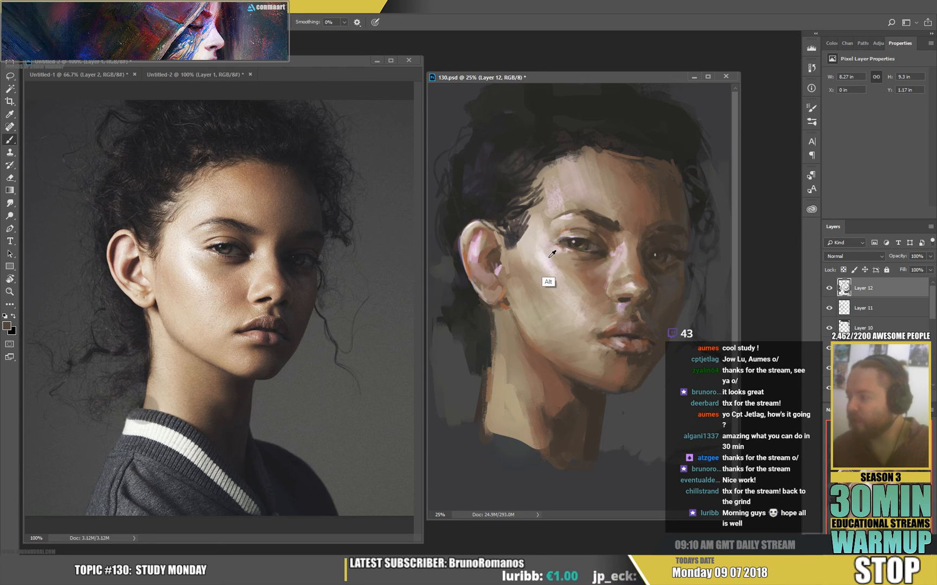
{"action": "left_click", "coordinate": [532, 271], "text": "alt"}
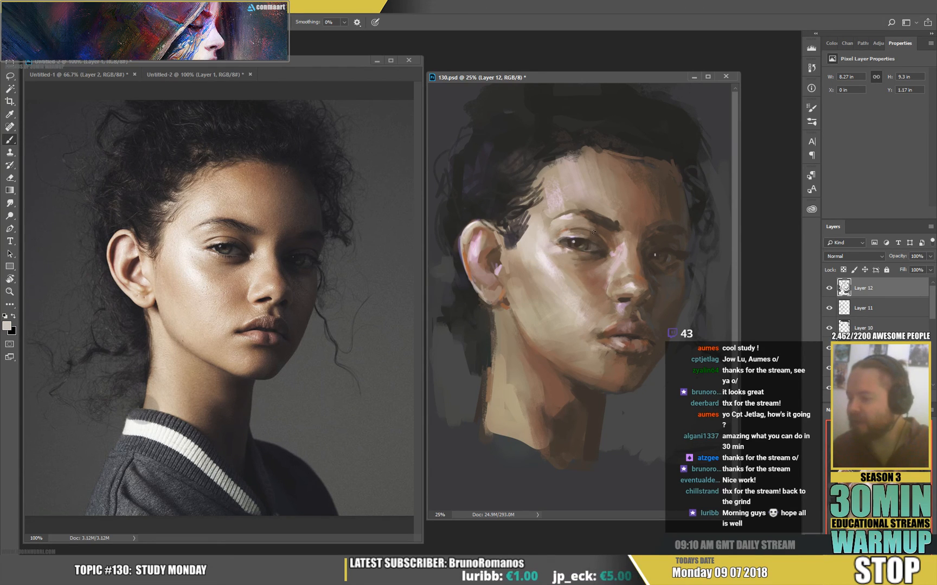
{"action": "left_click", "coordinate": [567, 245], "text": "alt"}
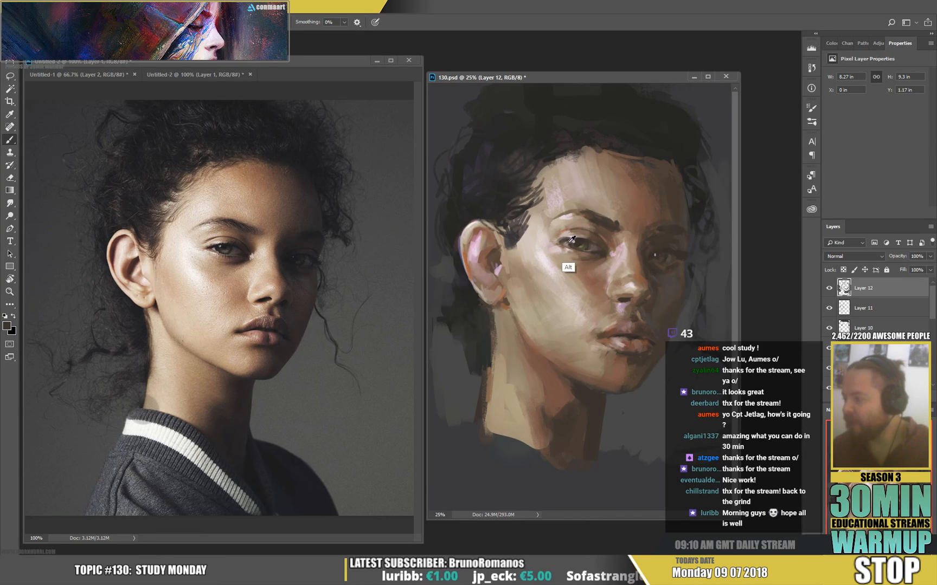
{"action": "left_click", "coordinate": [596, 234], "text": "alt"}
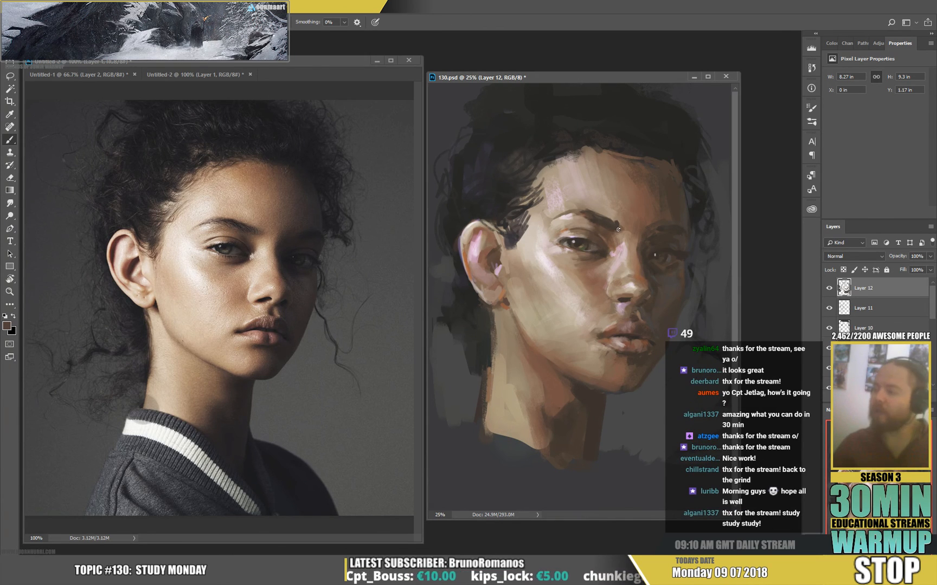
Add pale pink highlights beside the near eye's outer corner, blend the cheek below with sampled tan, and save the file.
{"action": "left_click", "coordinate": [563, 243], "text": "alt"}
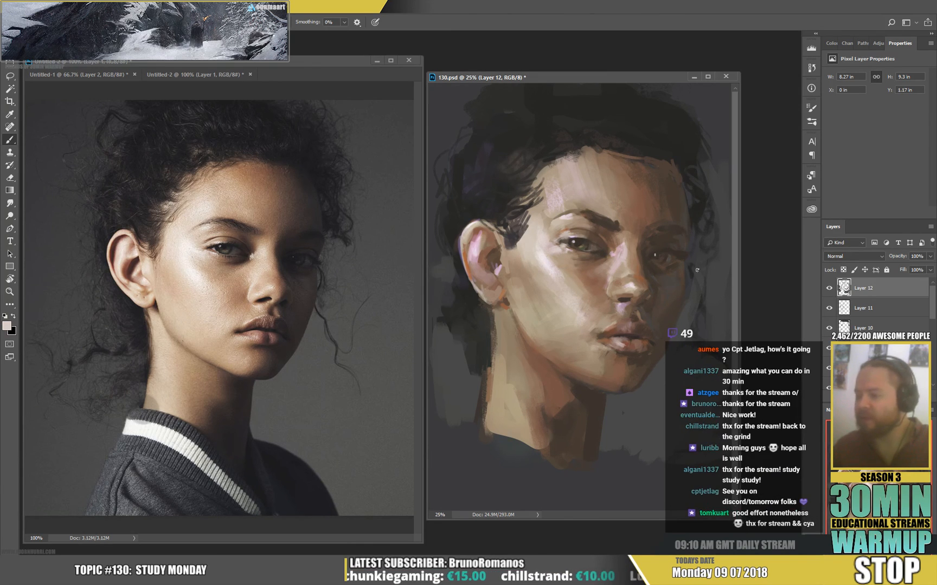
{"action": "left_click", "coordinate": [569, 247], "text": "alt"}
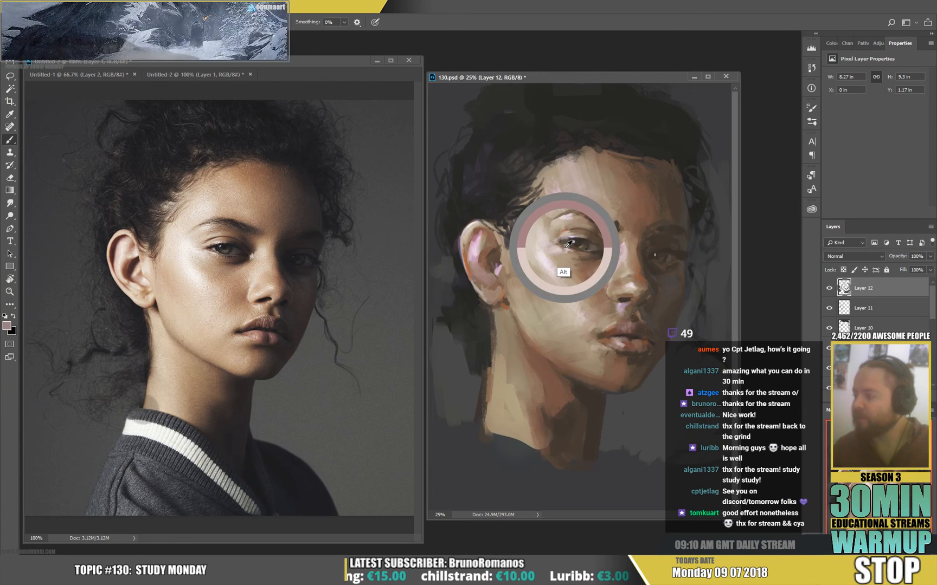
{"action": "left_click", "coordinate": [568, 249], "text": "alt"}
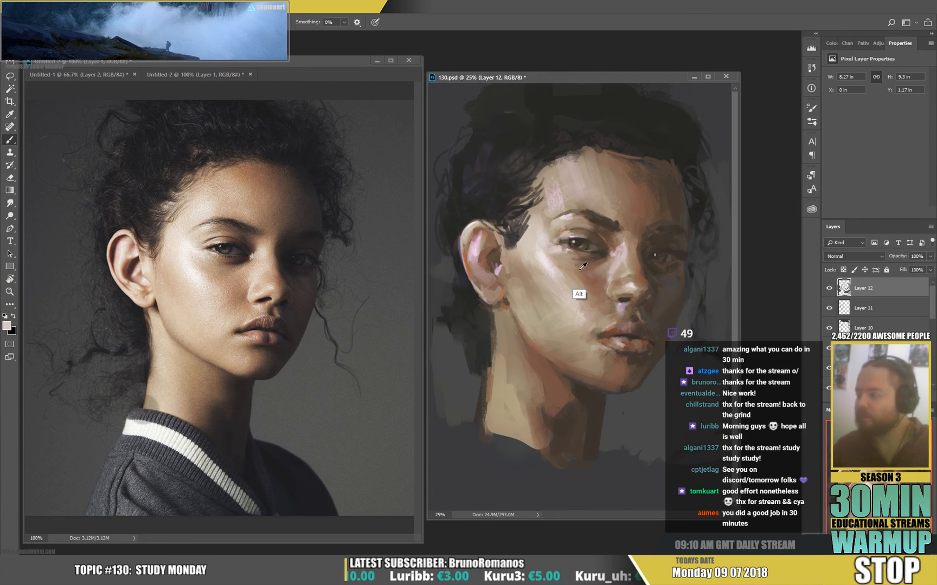
{"action": "left_click", "coordinate": [575, 297], "text": "alt"}
{"action": "left_click", "coordinate": [569, 290], "text": "alt"}
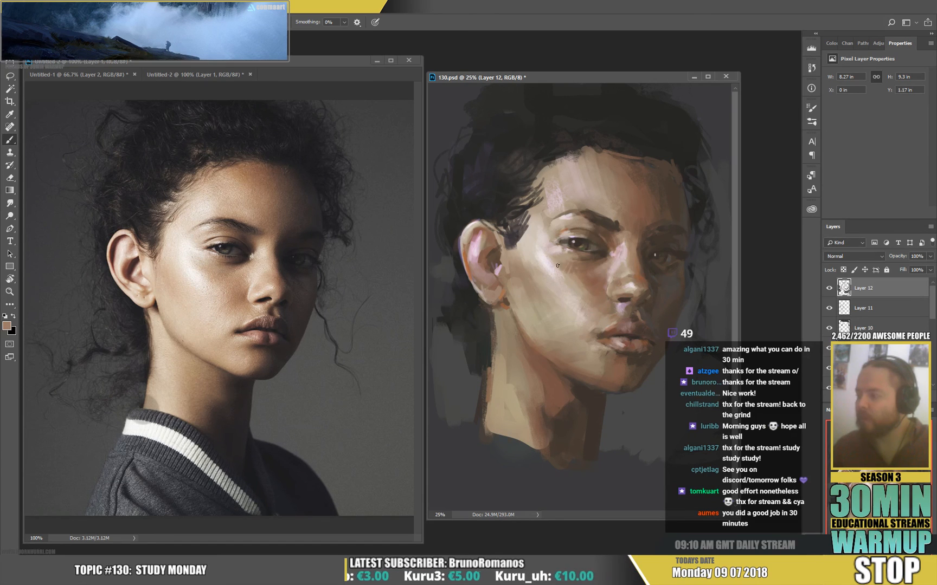
{"action": "key", "text": "ctrl+s"}
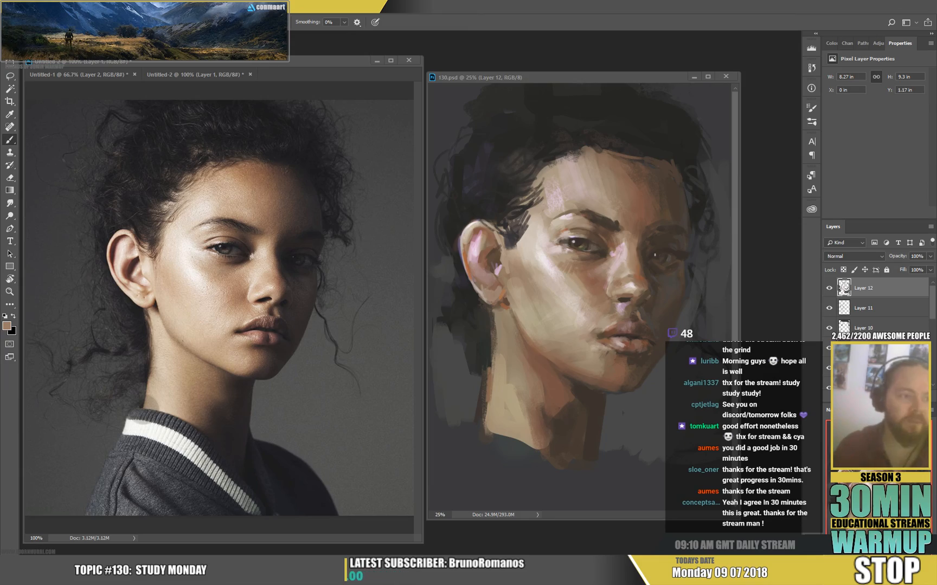
Switch to Twitch in the browser and examine the live channels in the Creative category.
{"action": "left_click_drag", "start_coordinate": [0, 90], "coordinate": [206, 98]}
{"action": "left_click_drag", "start_coordinate": [217, 43], "coordinate": [217, 1]}
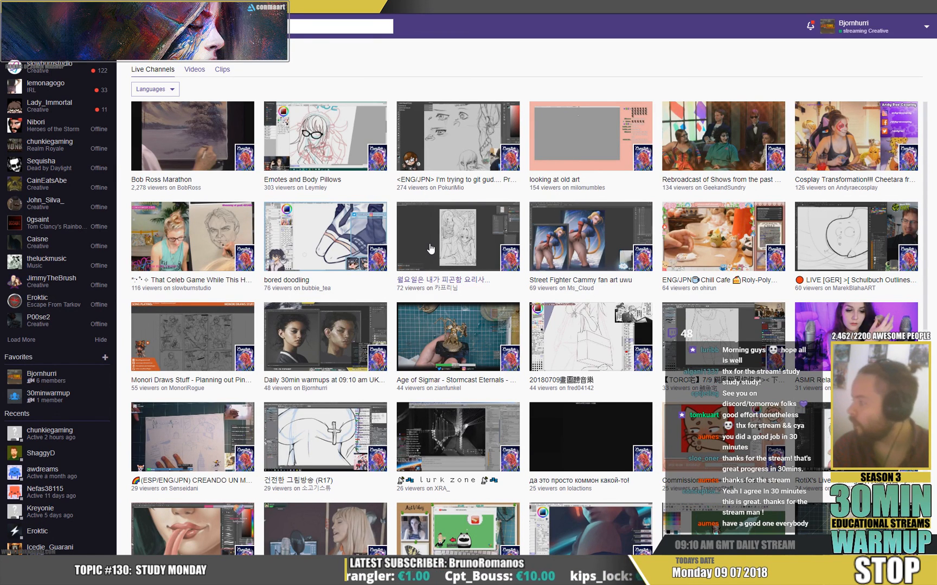
{"action": "scroll", "coordinate": [434, 248], "scroll_direction": "down", "scroll_amount": 1}
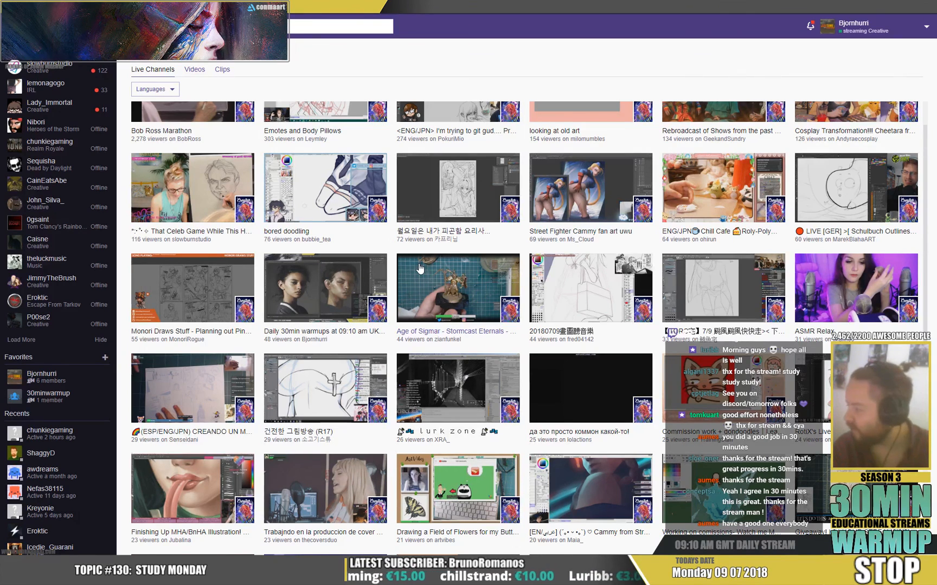
{"action": "scroll", "coordinate": [420, 268], "scroll_direction": "down", "scroll_amount": 2}
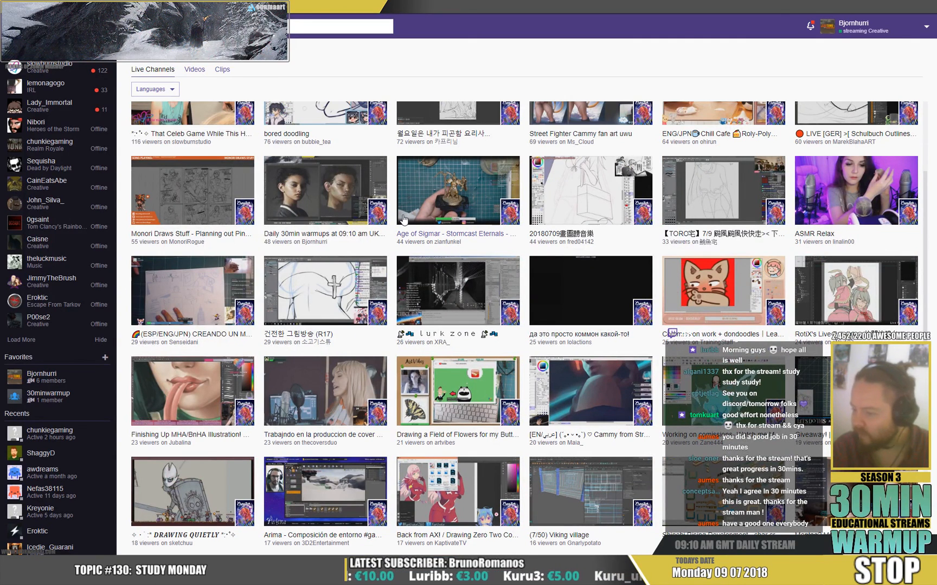
{"action": "scroll", "coordinate": [404, 219], "scroll_direction": "down", "scroll_amount": 1}
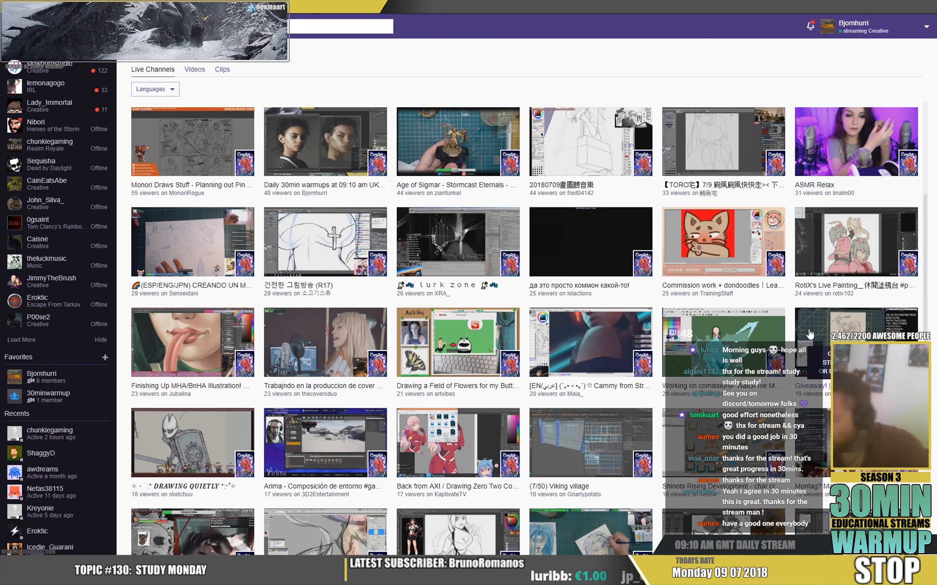
{"action": "scroll", "coordinate": [549, 353], "scroll_direction": "down", "scroll_amount": 1}
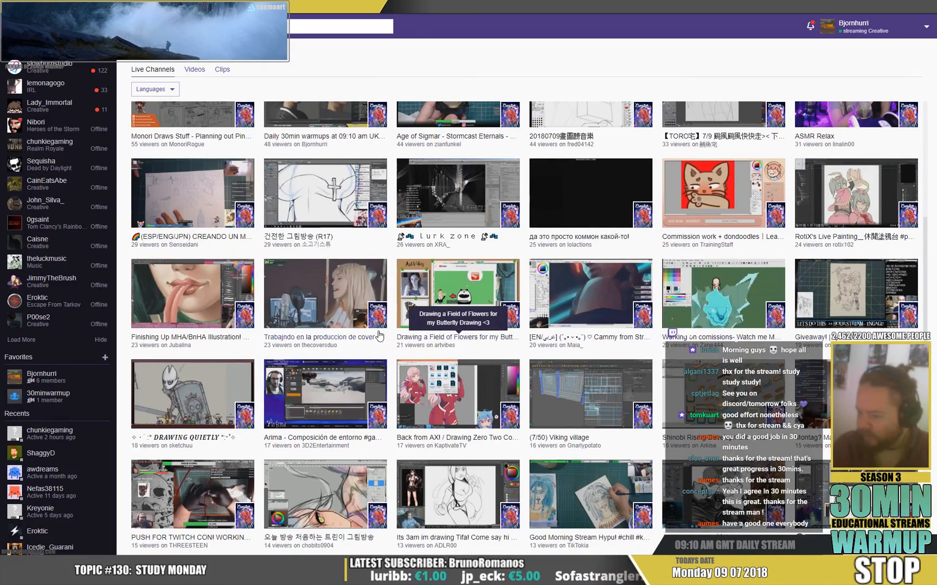
{"action": "scroll", "coordinate": [381, 336], "scroll_direction": "down", "scroll_amount": 2}
{"action": "scroll", "coordinate": [382, 336], "scroll_direction": "up", "scroll_amount": 4}
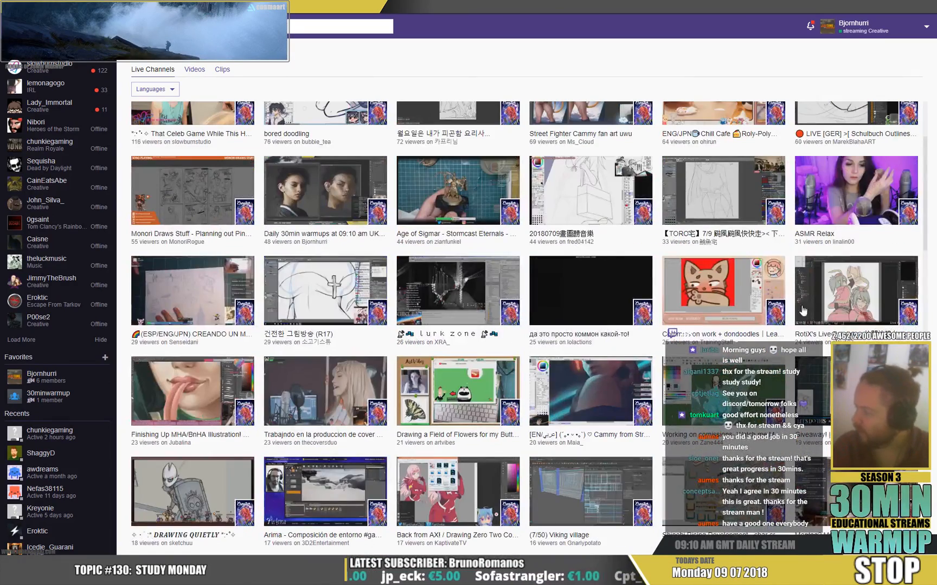
Open the "Giveaway! | 24 HOUR STREAM" channel and look over its video and information panels.
{"action": "left_click", "coordinate": [465, 227]}
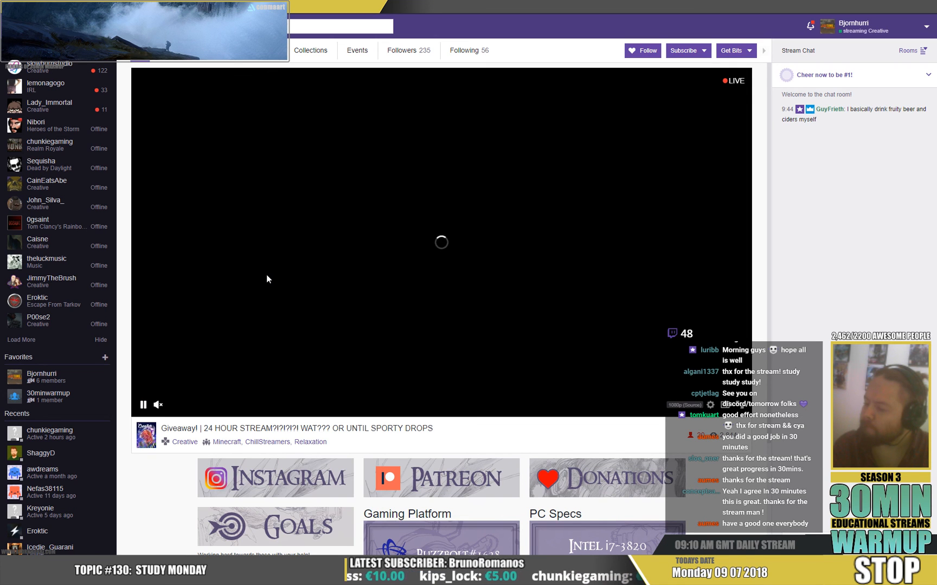
{"action": "scroll", "coordinate": [345, 281], "scroll_direction": "down", "scroll_amount": 3}
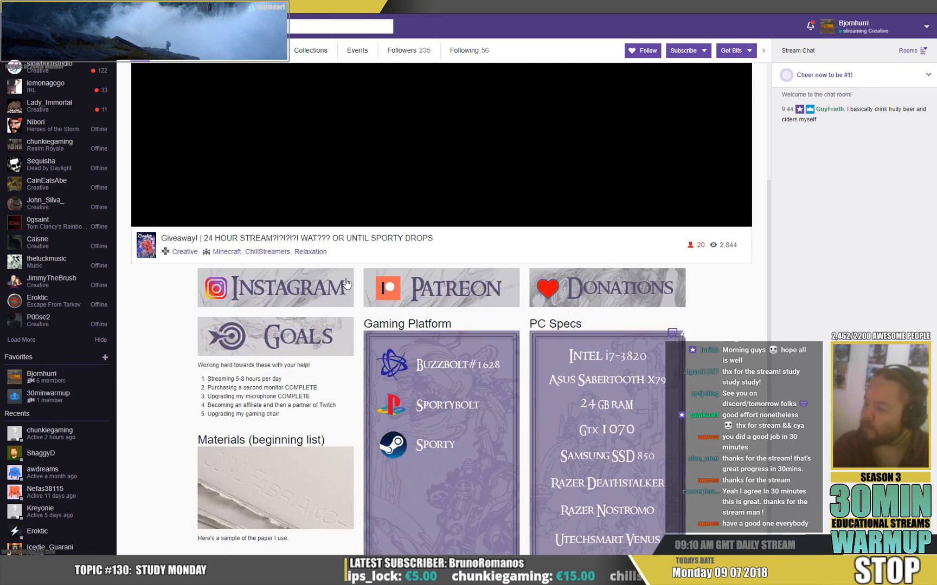
{"action": "scroll", "coordinate": [345, 282], "scroll_direction": "up", "scroll_amount": 3}
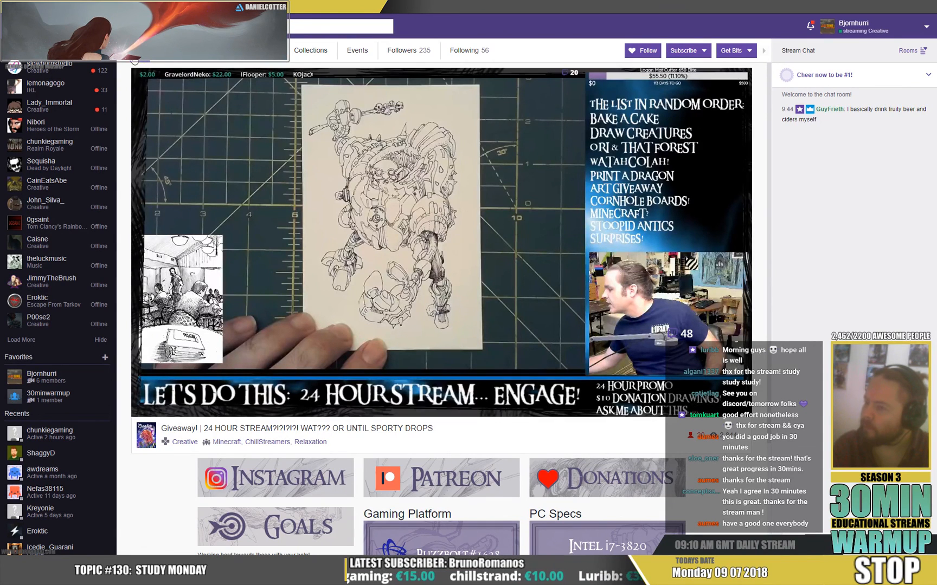
Search for the Creative category, open it, and examine its live channels down to the least-viewed streams and back near the start.
{"action": "left_click", "coordinate": [310, 30]}
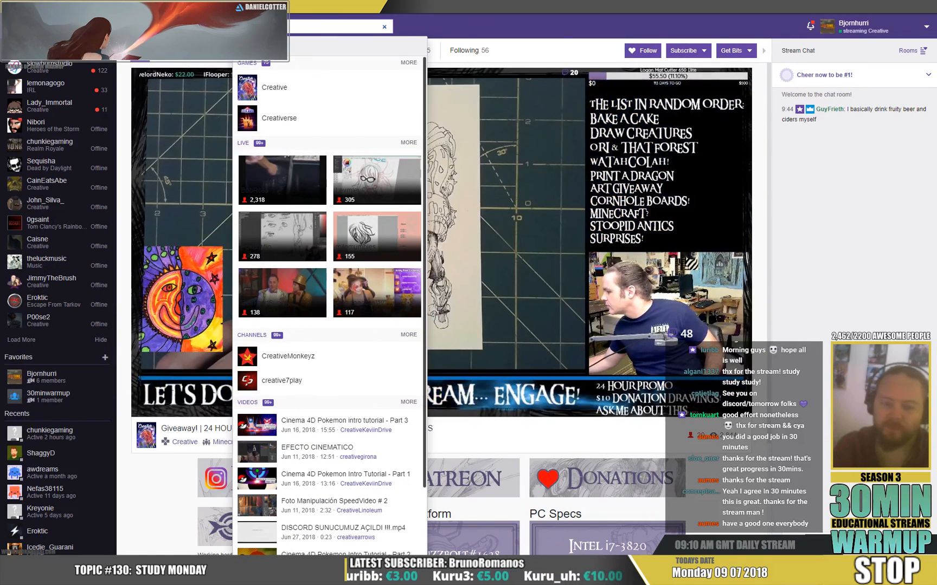
{"action": "left_click", "coordinate": [275, 90]}
{"action": "scroll", "coordinate": [551, 310], "scroll_direction": "down", "scroll_amount": 5}
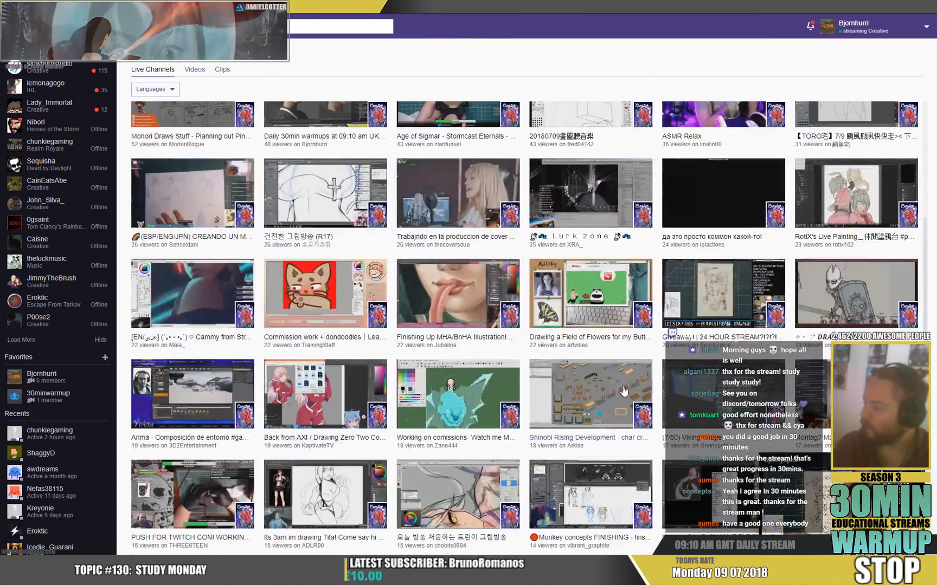
{"action": "scroll", "coordinate": [624, 391], "scroll_direction": "down", "scroll_amount": 3}
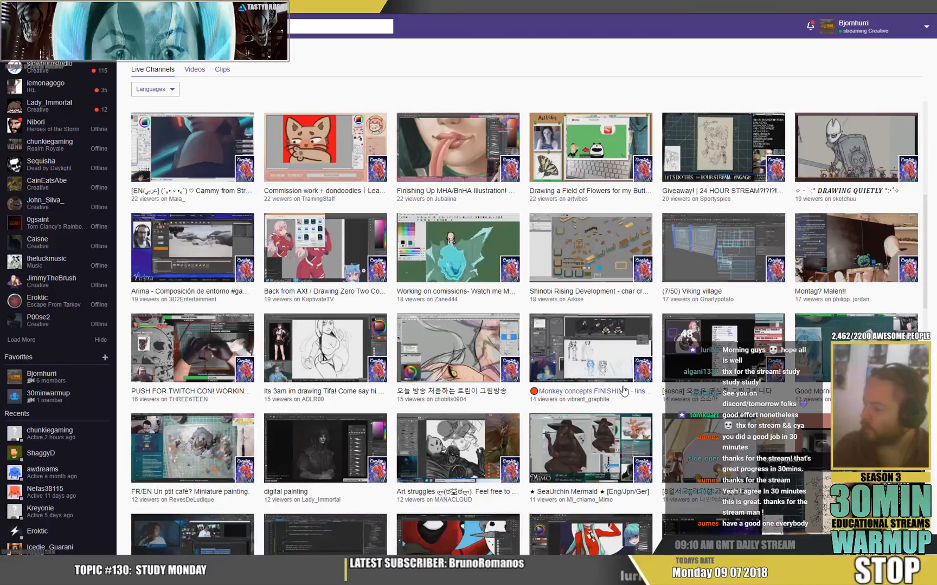
{"action": "scroll", "coordinate": [624, 391], "scroll_direction": "down", "scroll_amount": 1}
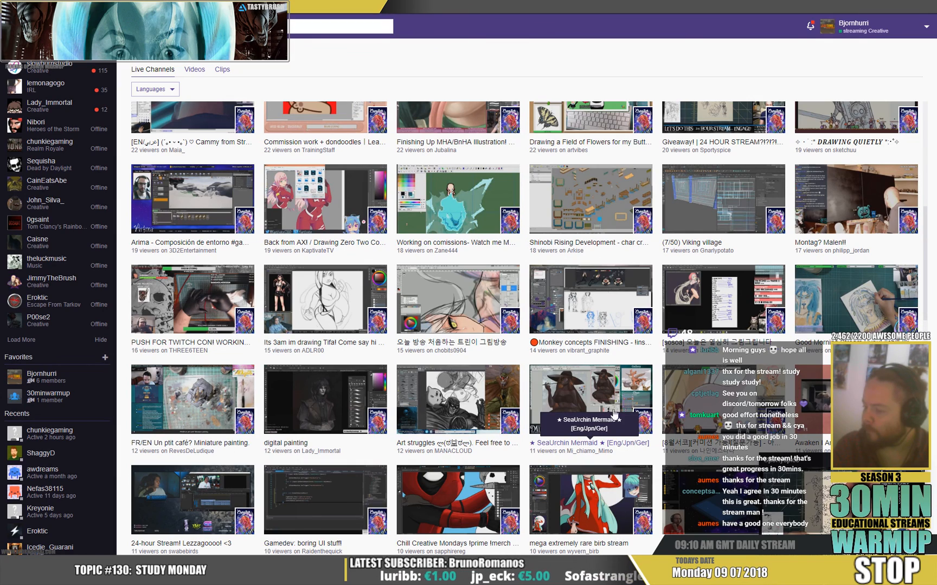
{"action": "scroll", "coordinate": [581, 382], "scroll_direction": "down", "scroll_amount": 4}
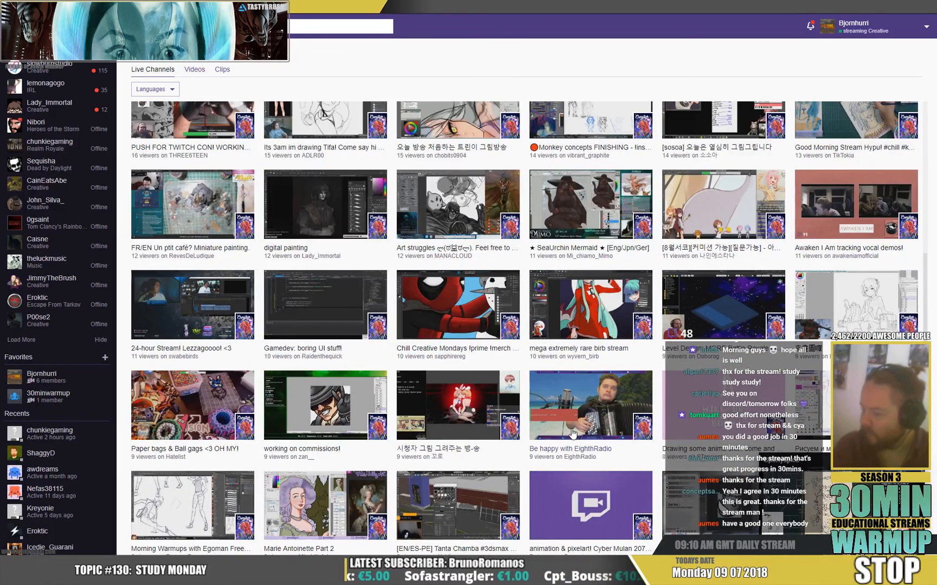
{"action": "scroll", "coordinate": [573, 432], "scroll_direction": "down", "scroll_amount": 2}
{"action": "scroll", "coordinate": [573, 434], "scroll_direction": "down", "scroll_amount": 5}
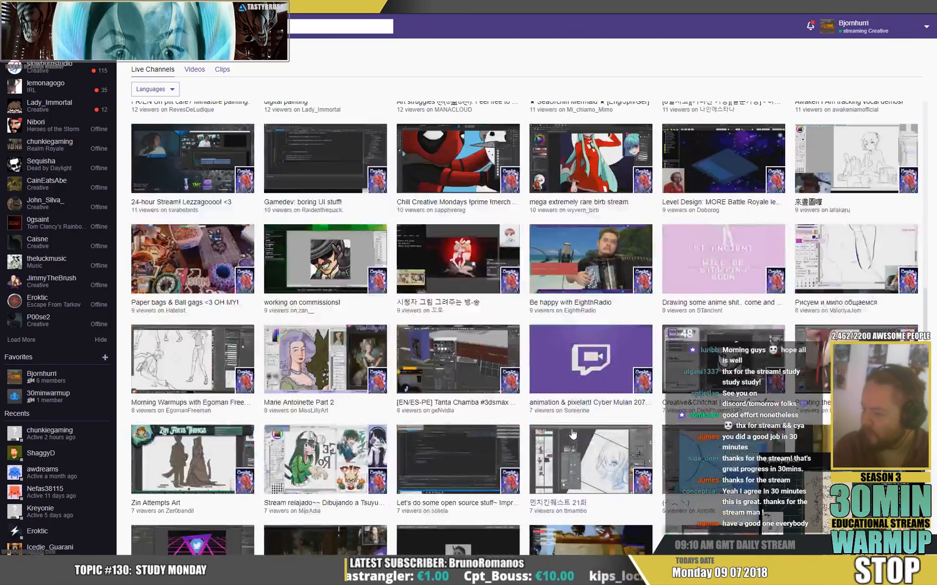
{"action": "scroll", "coordinate": [545, 461], "scroll_direction": "down", "scroll_amount": 4}
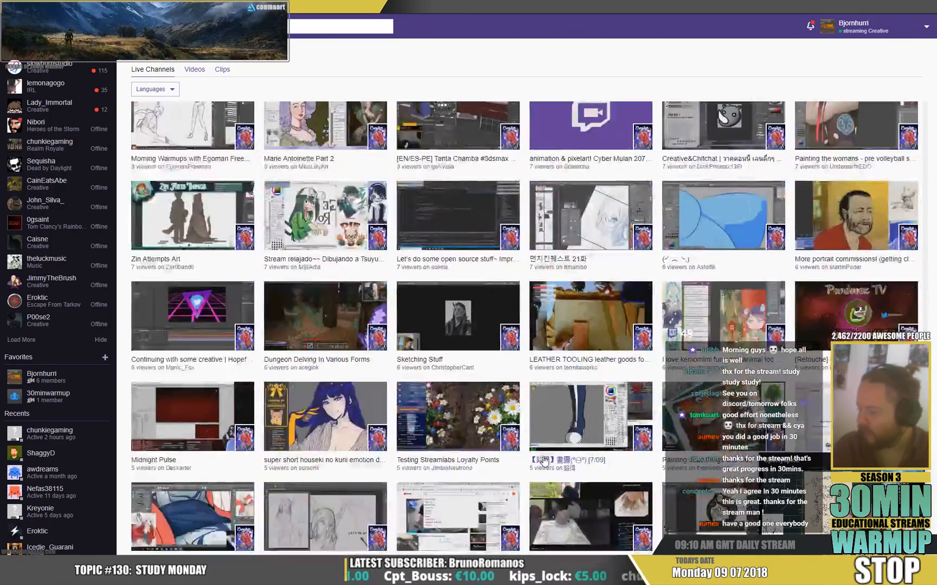
{"action": "scroll", "coordinate": [545, 476], "scroll_direction": "down", "scroll_amount": 2}
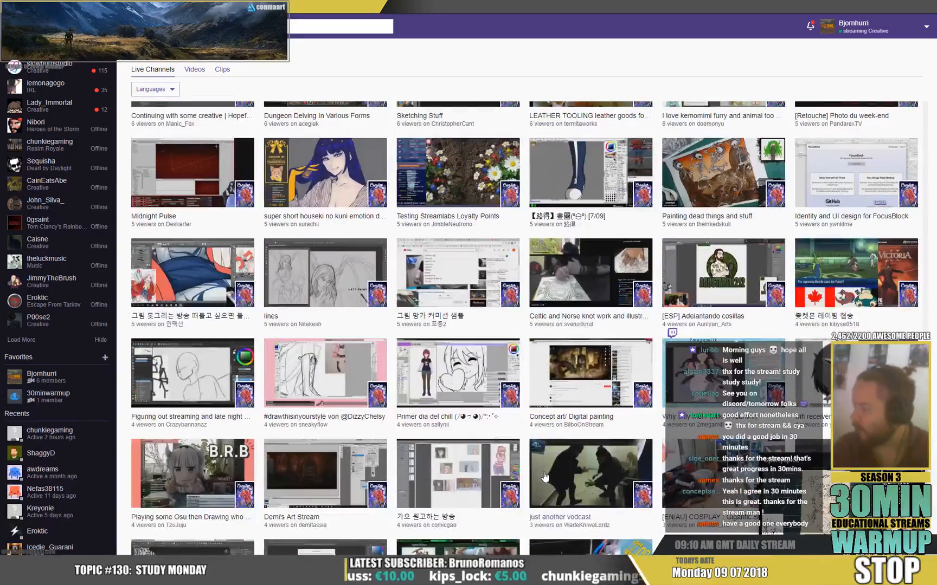
{"action": "scroll", "coordinate": [544, 476], "scroll_direction": "down", "scroll_amount": 2}
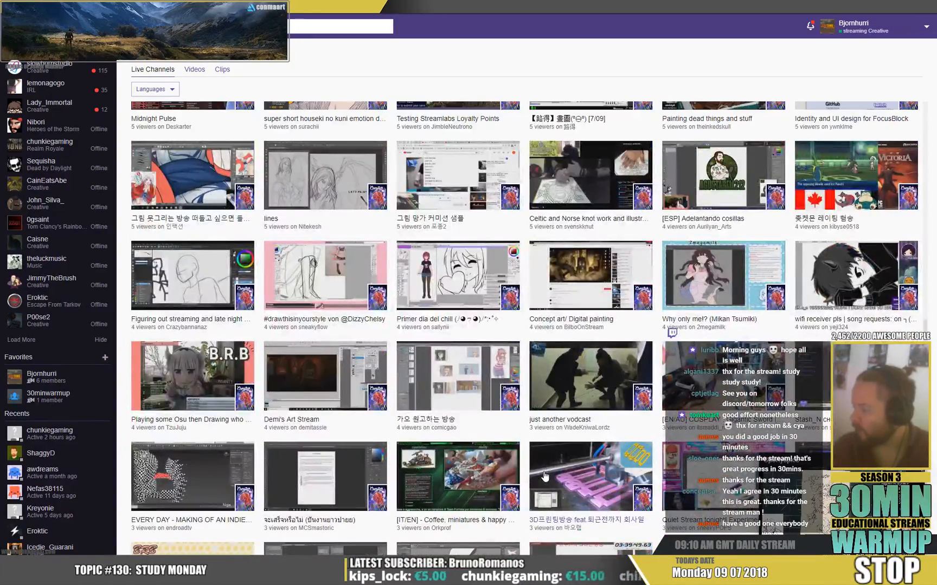
{"action": "scroll", "coordinate": [545, 477], "scroll_direction": "down", "scroll_amount": 4}
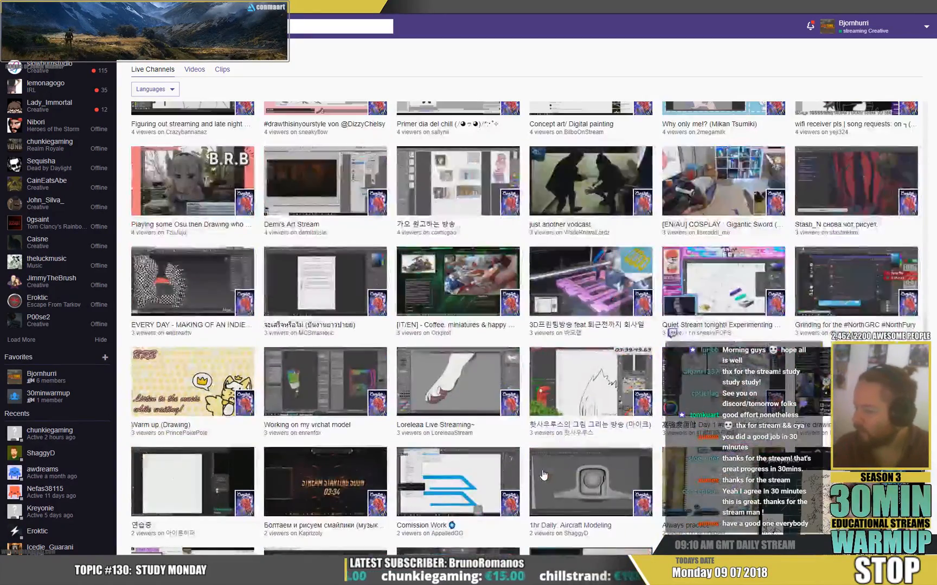
{"action": "key", "text": "Home"}
{"action": "scroll", "coordinate": [545, 475], "scroll_direction": "down", "scroll_amount": 2}
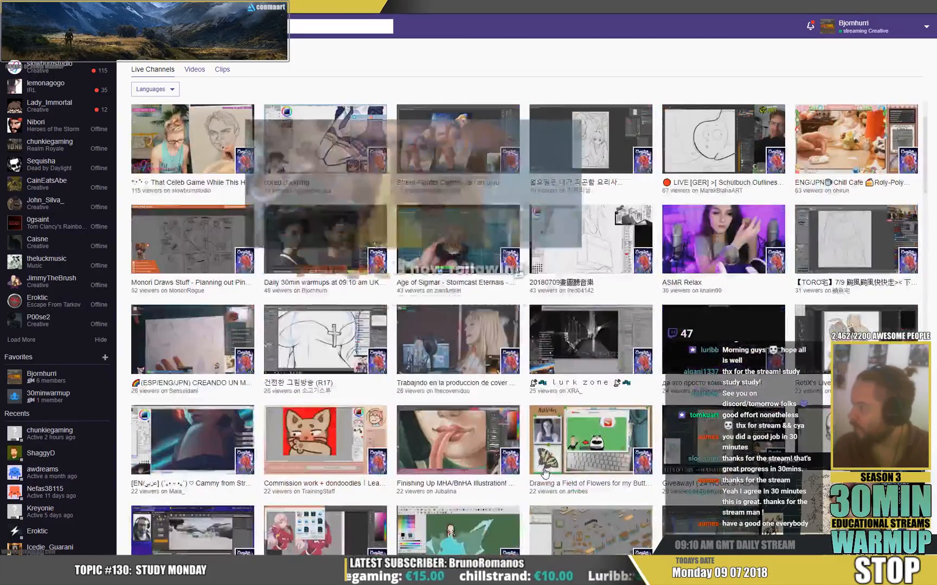